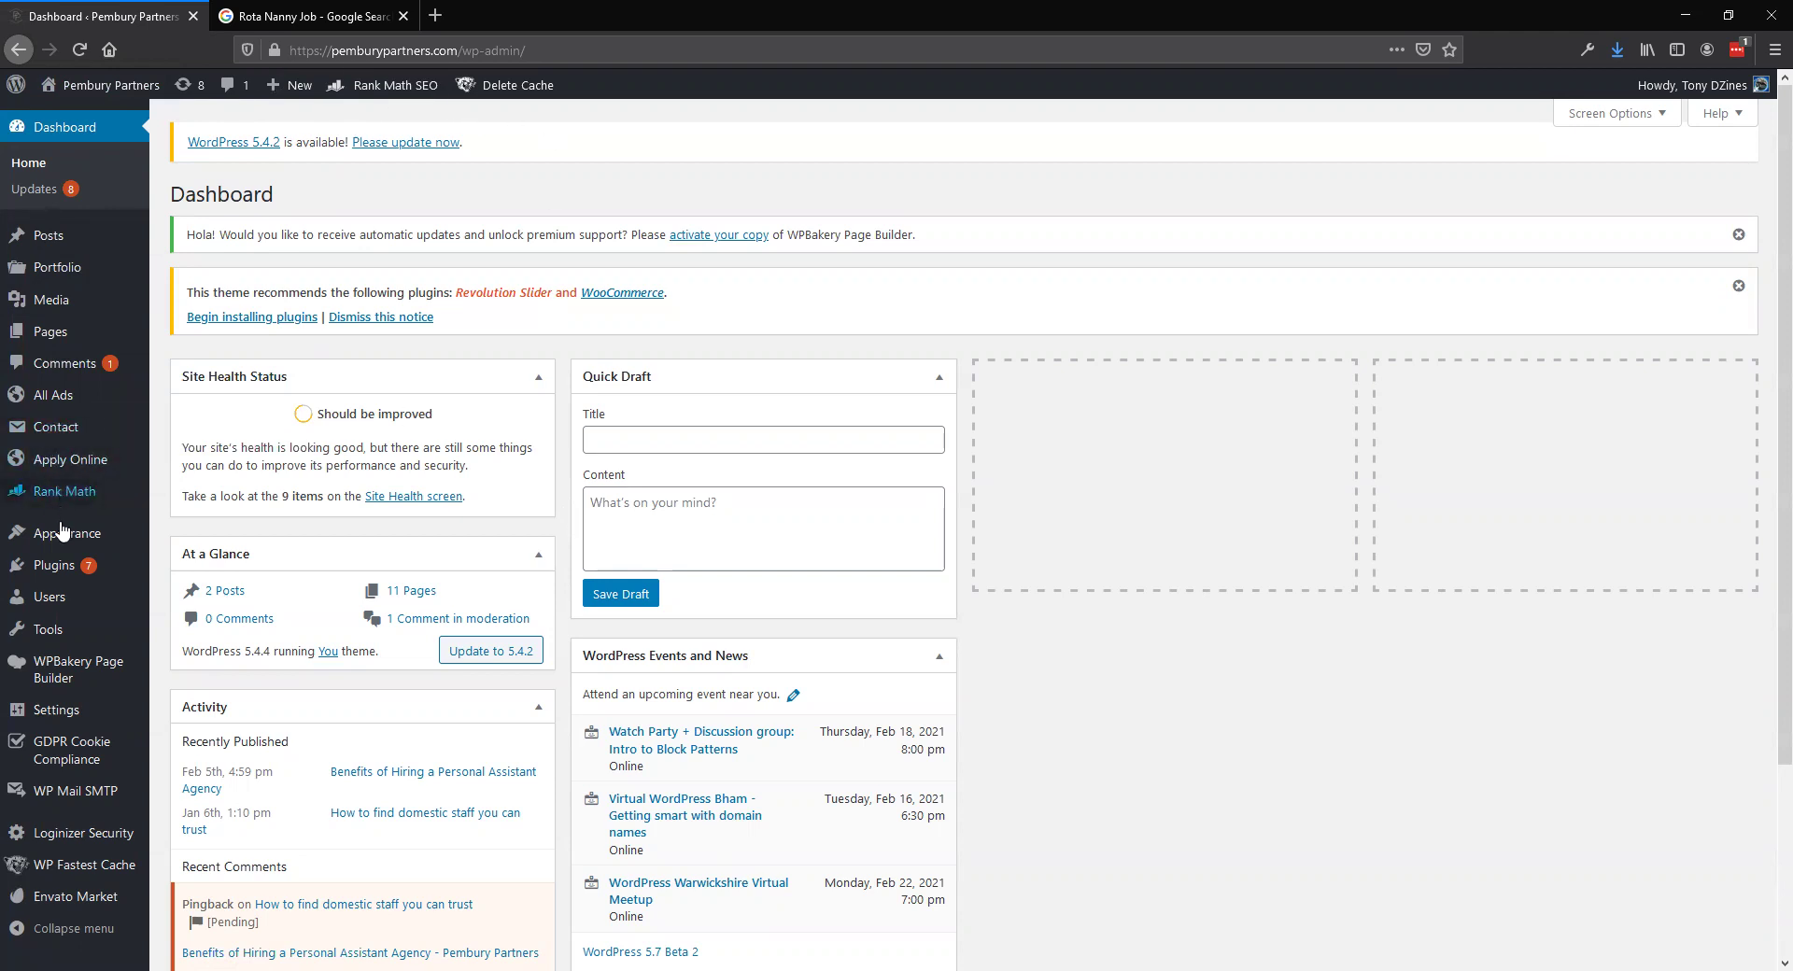
Open the Rota Nanny Job vacancy for editing and look through its content and SEO section.
left_click(202, 433)
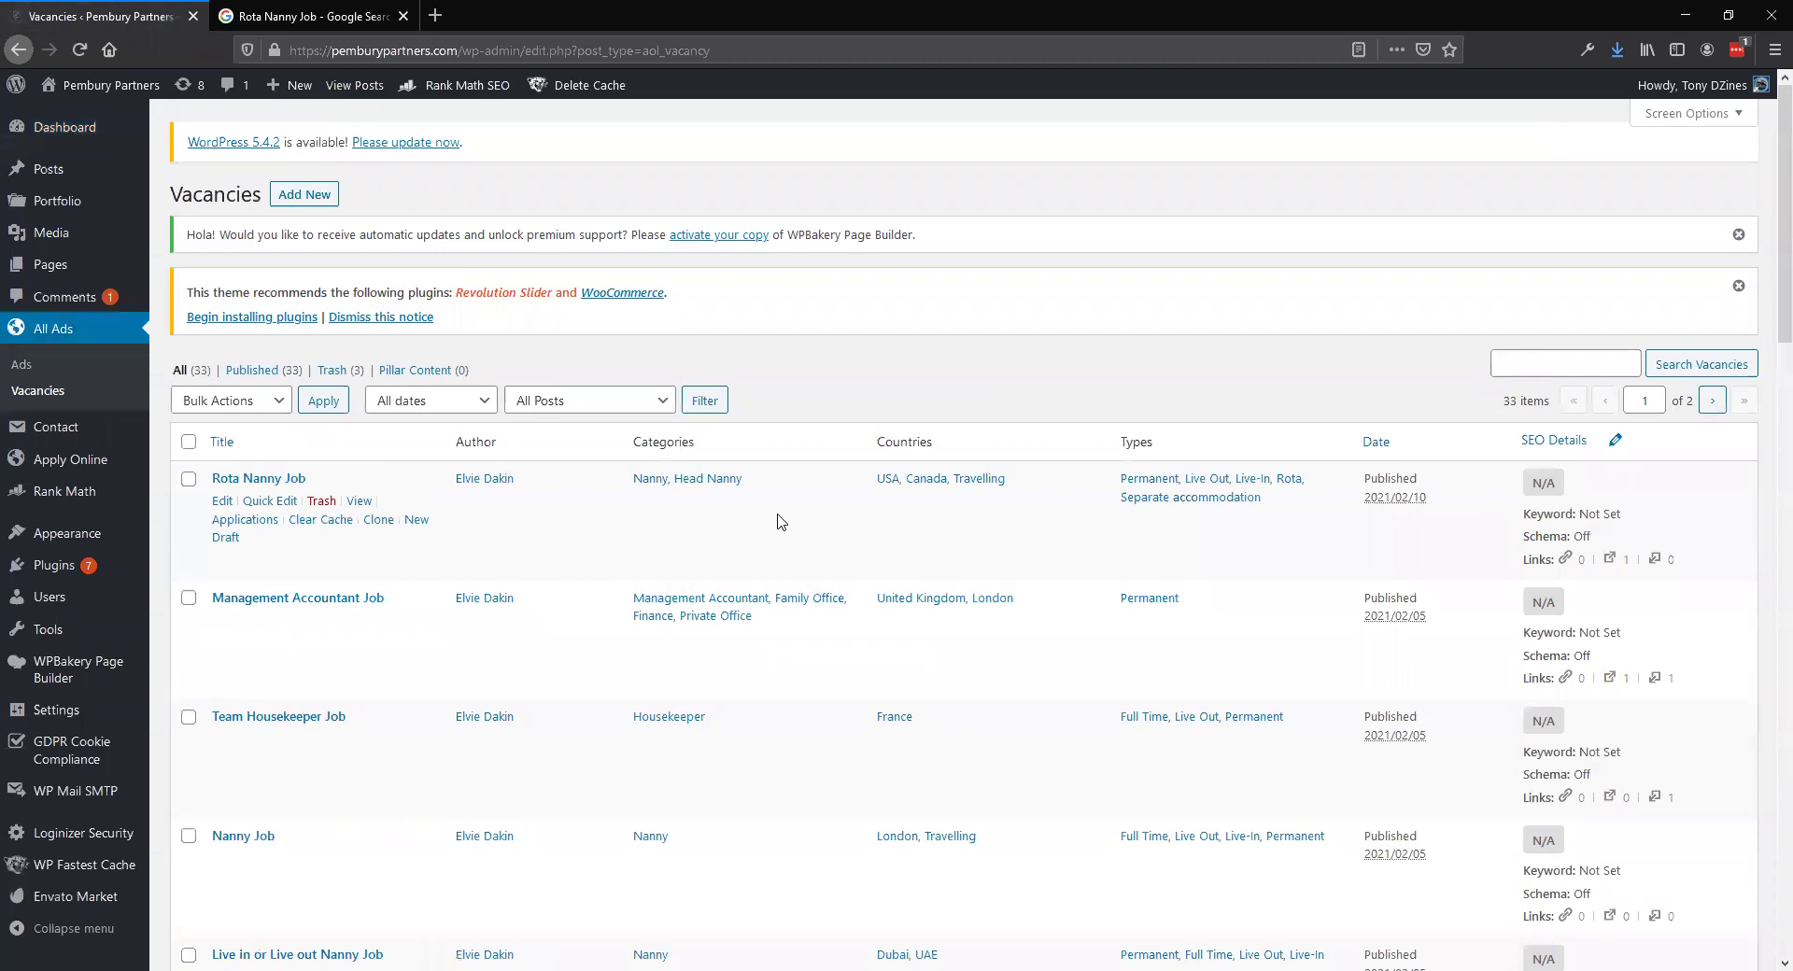
left_click(223, 504)
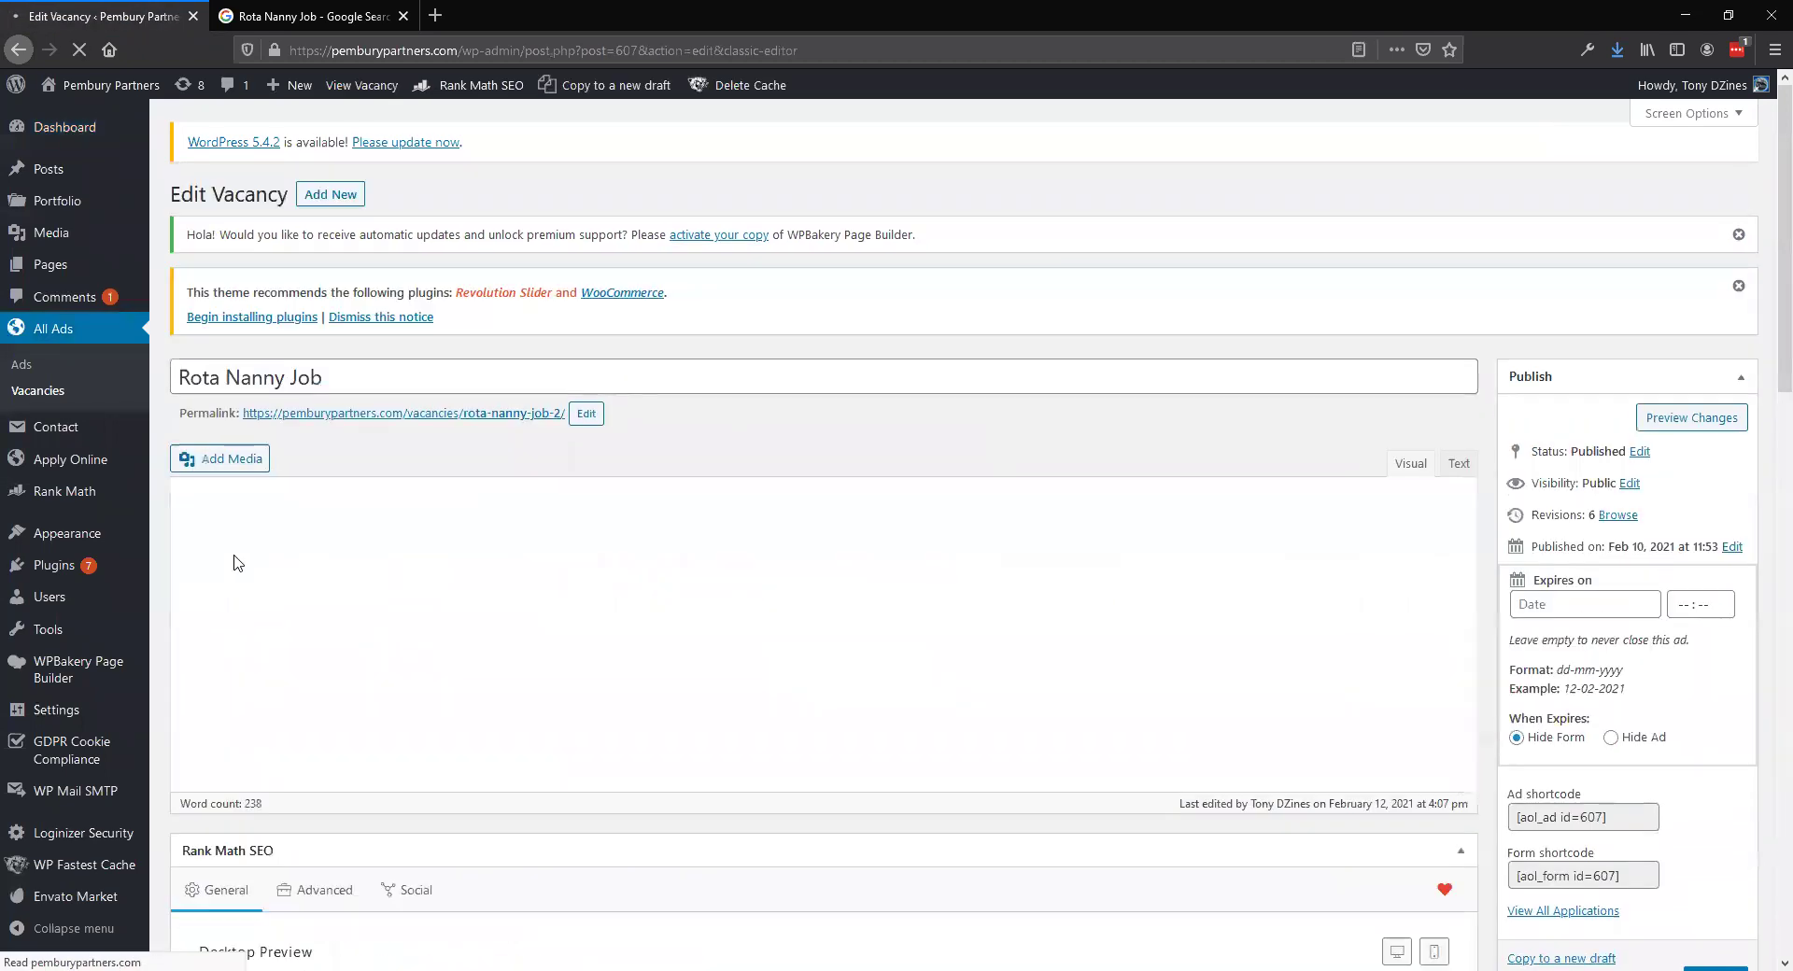
scroll(908, 613, "down", 8)
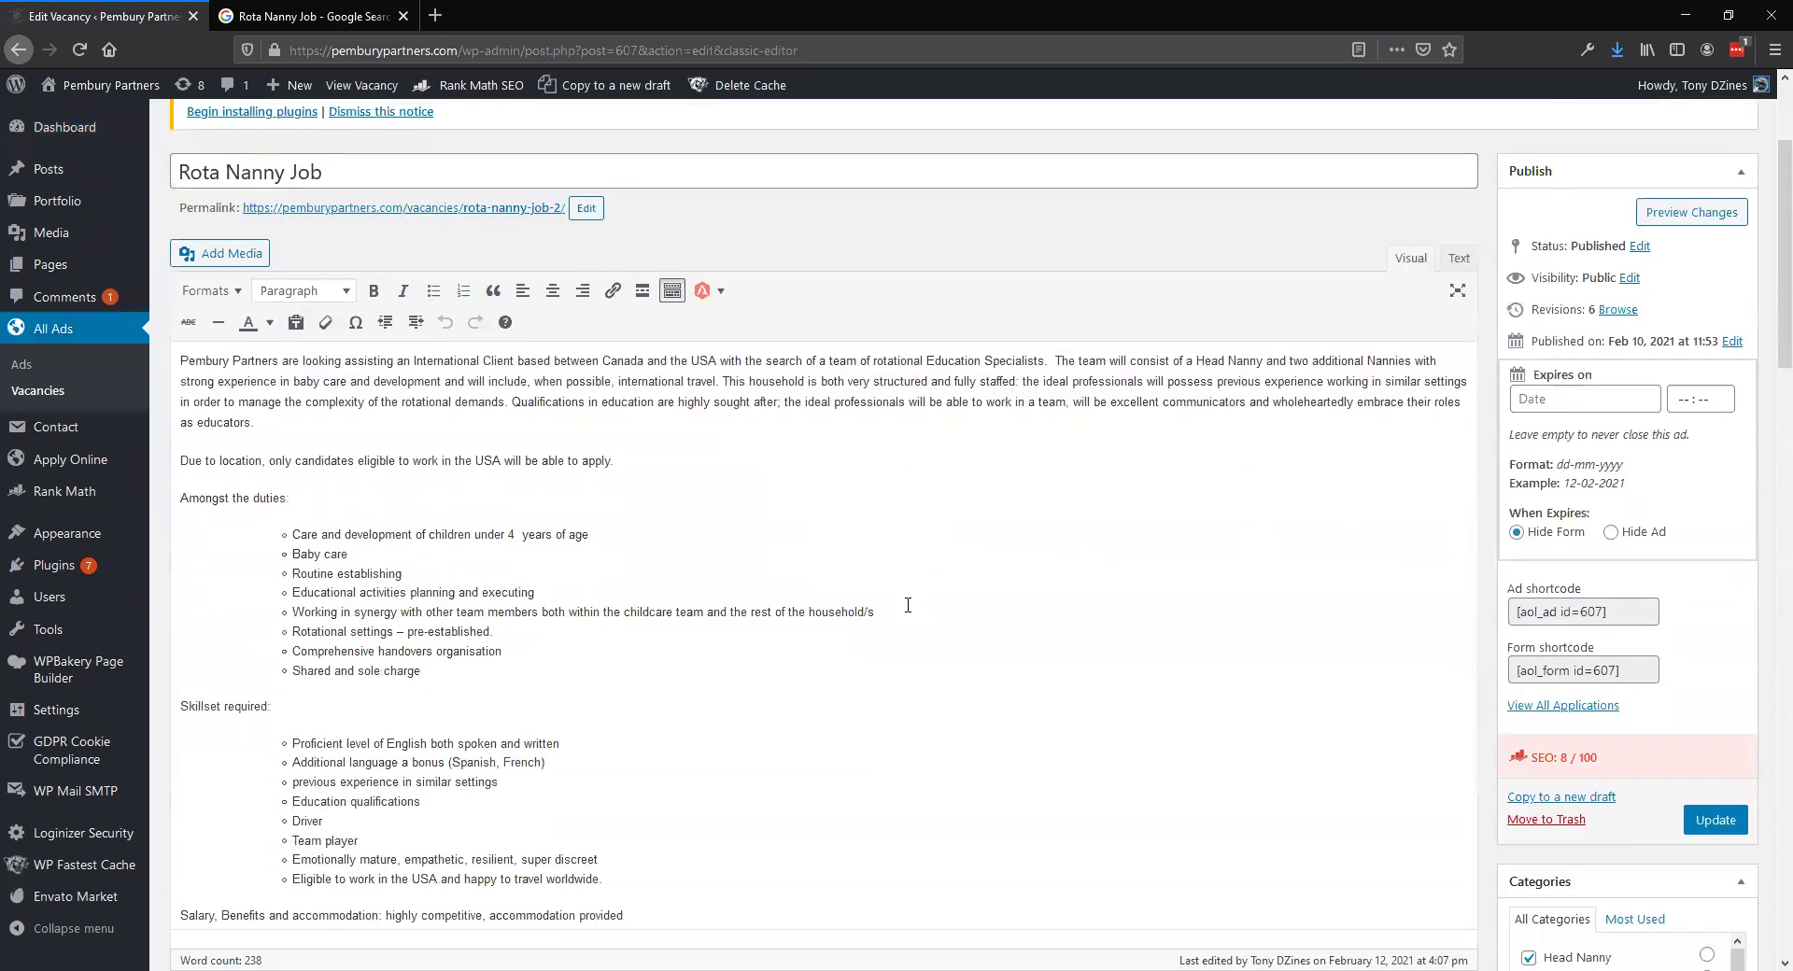
scroll(913, 606, "down", 10)
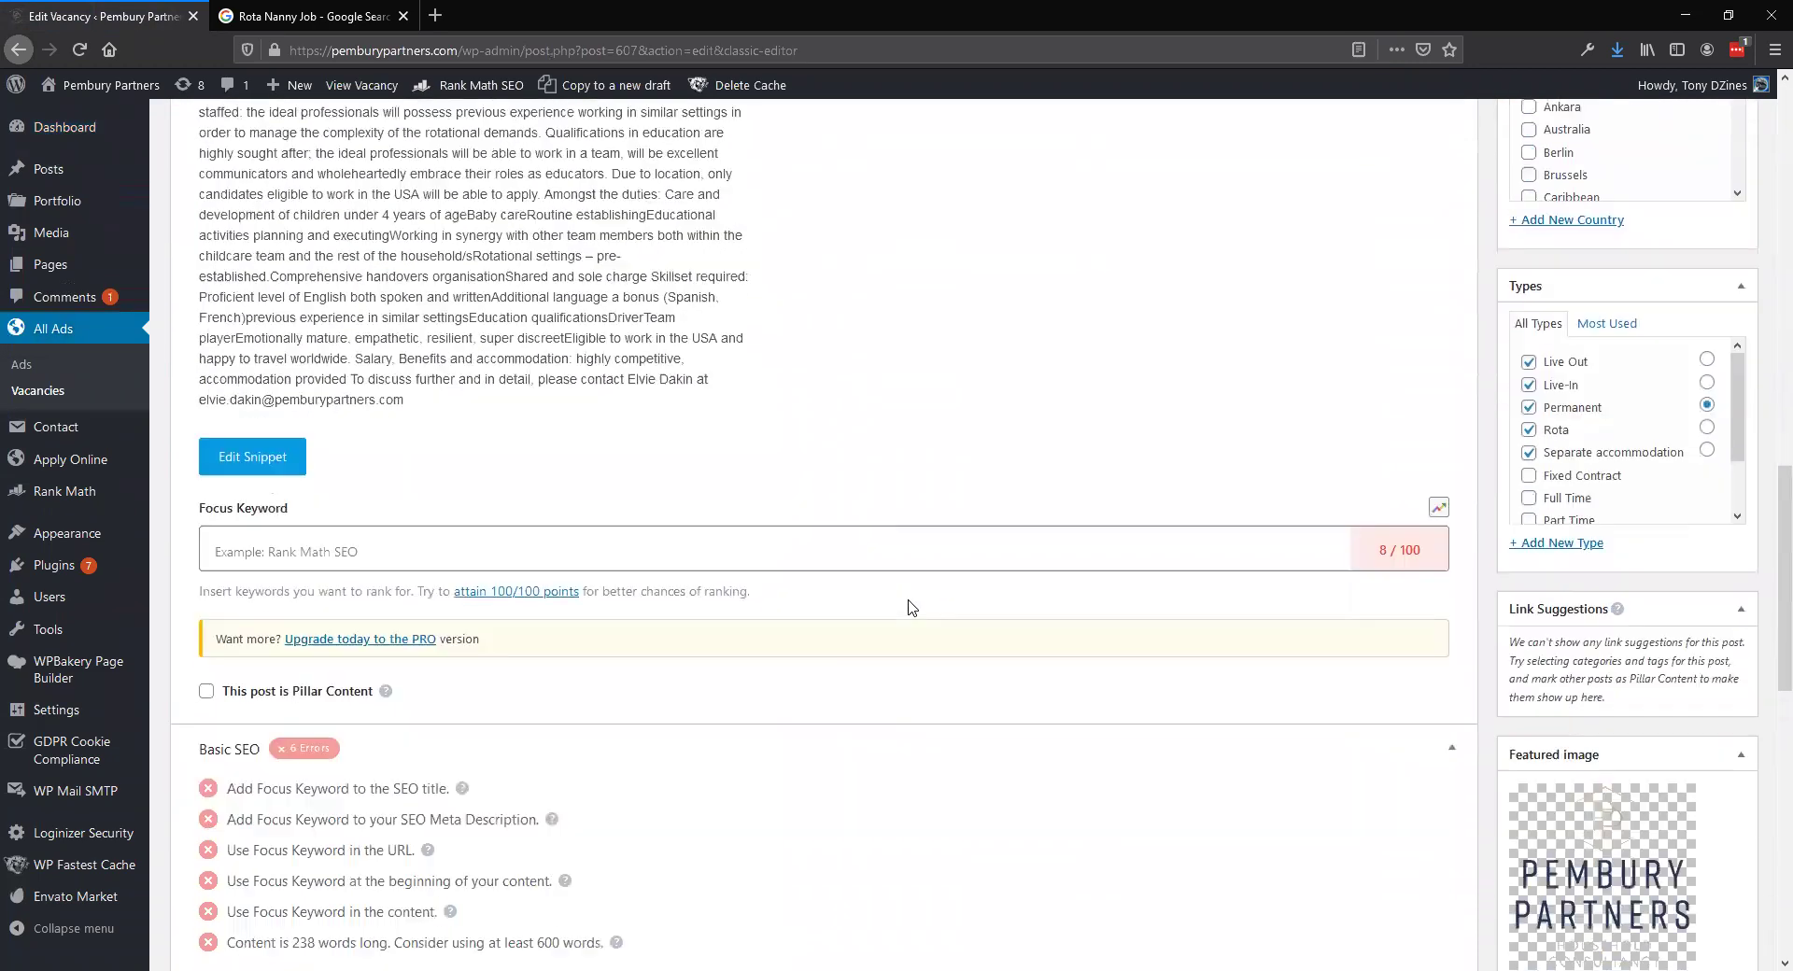
scroll(893, 609, "up", 16)
scroll(876, 614, "up", 3)
scroll(876, 614, "down", 2)
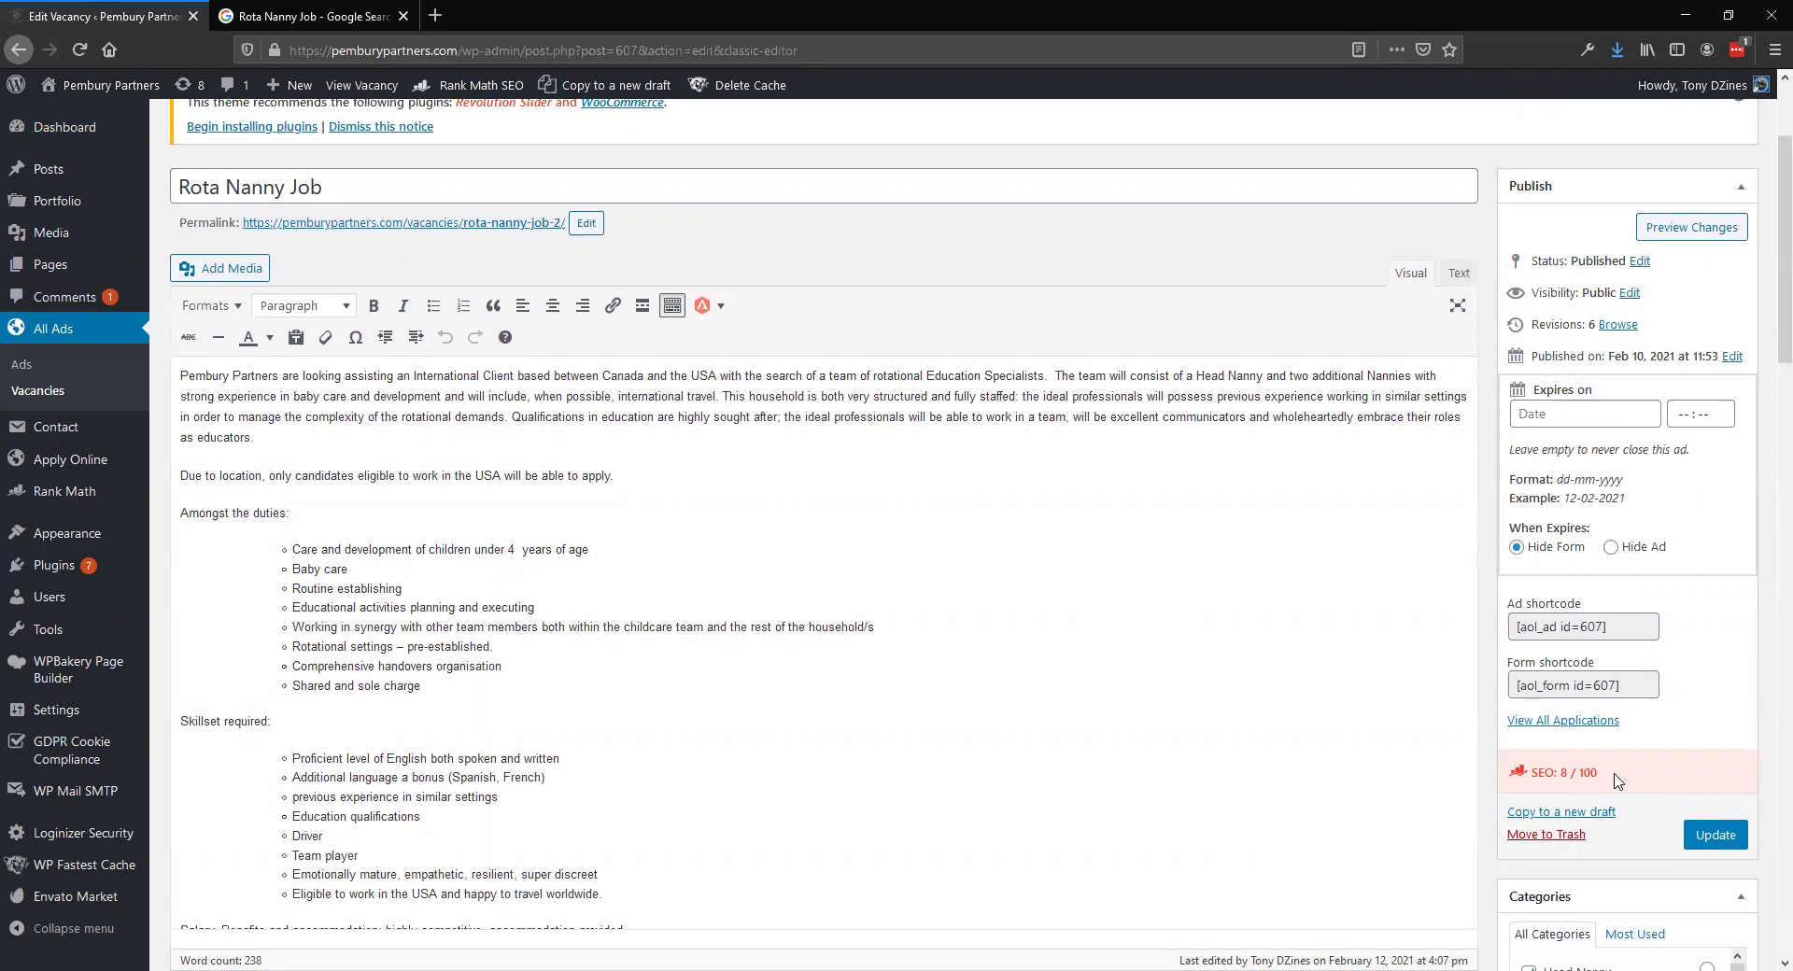
scroll(1061, 748, "up", 3)
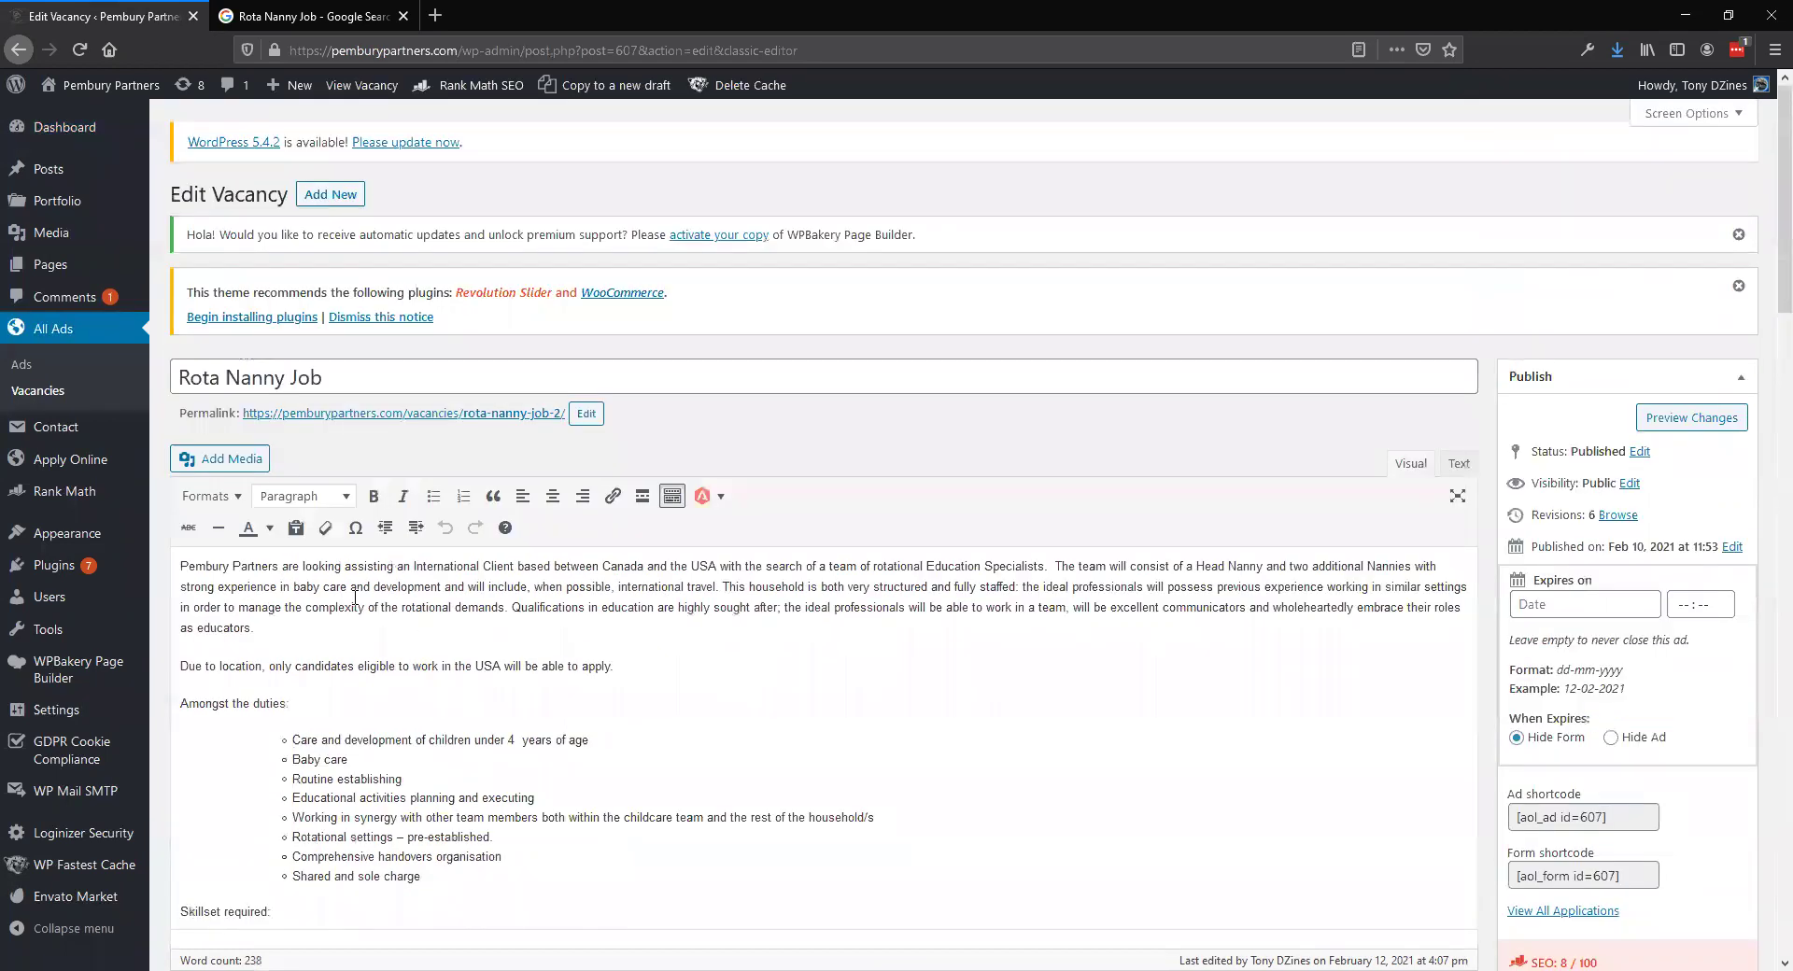
Copy the vacancy's full title, "Rota Nanny Job".
left_click(250, 369)
triple_click(251, 369)
right_click(250, 370)
left_click(294, 431)
scroll(607, 428, "down", 2)
scroll(608, 428, "up", 2)
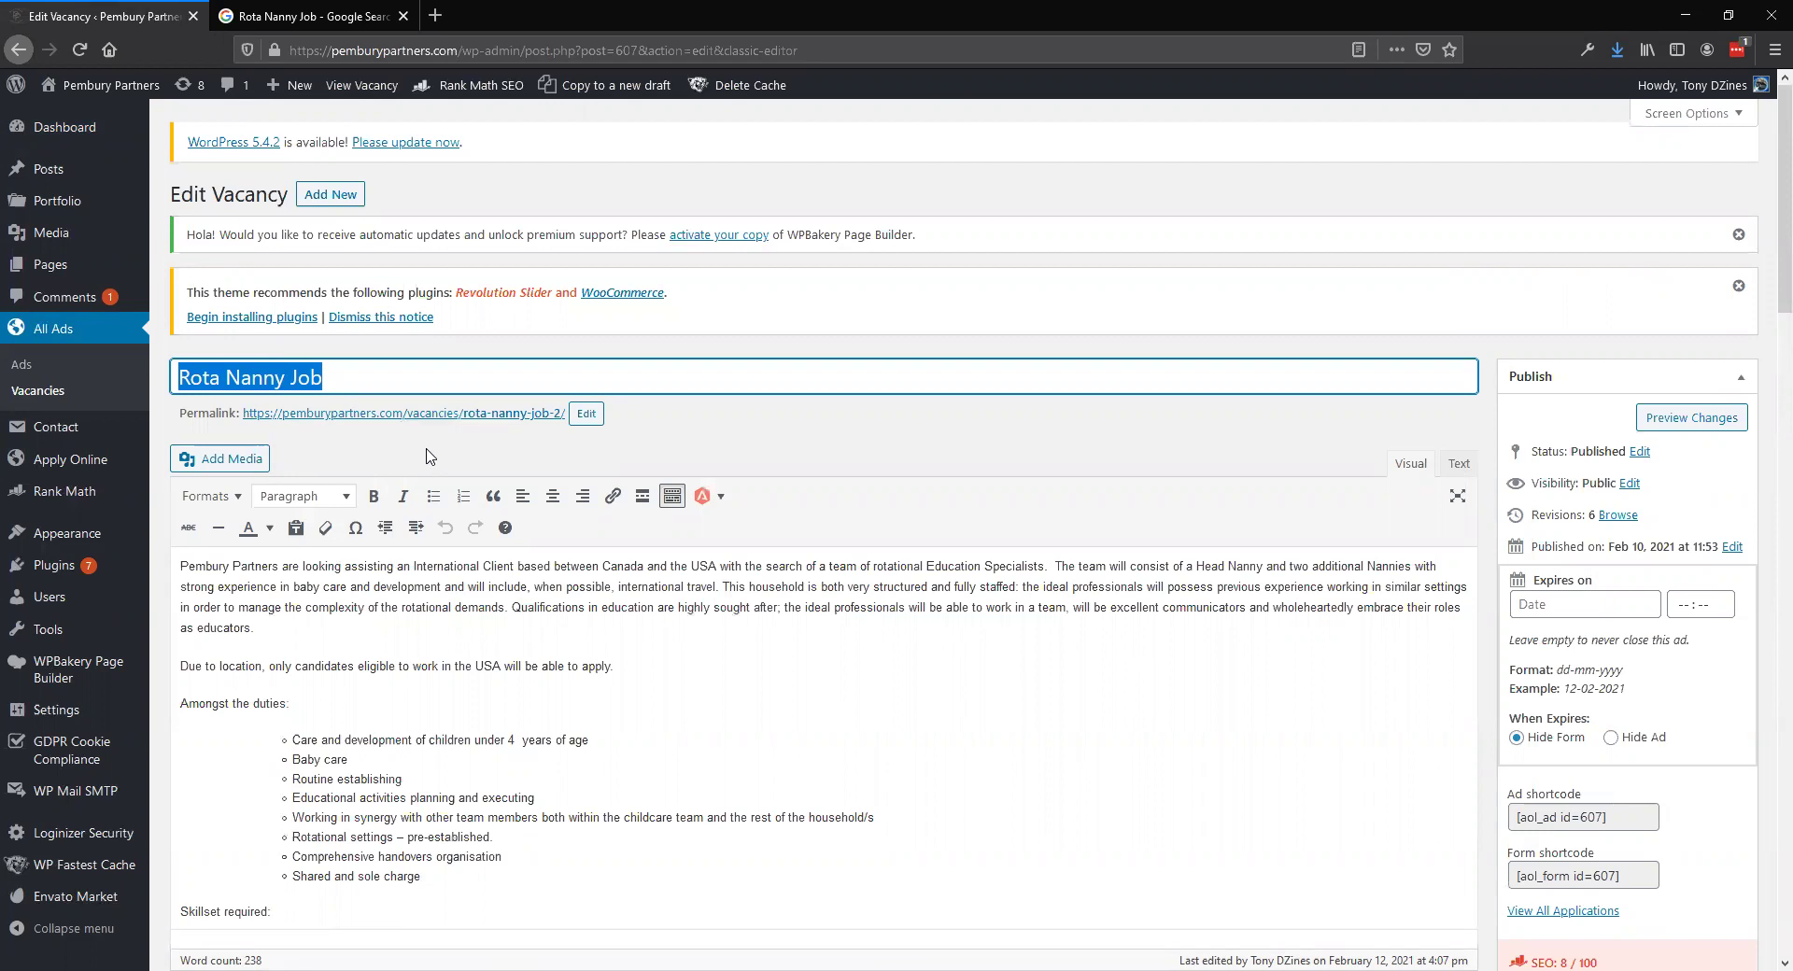
Add the copied title "Rota Nanny Job" as the vacancy's focus keyword in Rank Math SEO.
scroll(430, 455, "down", 14)
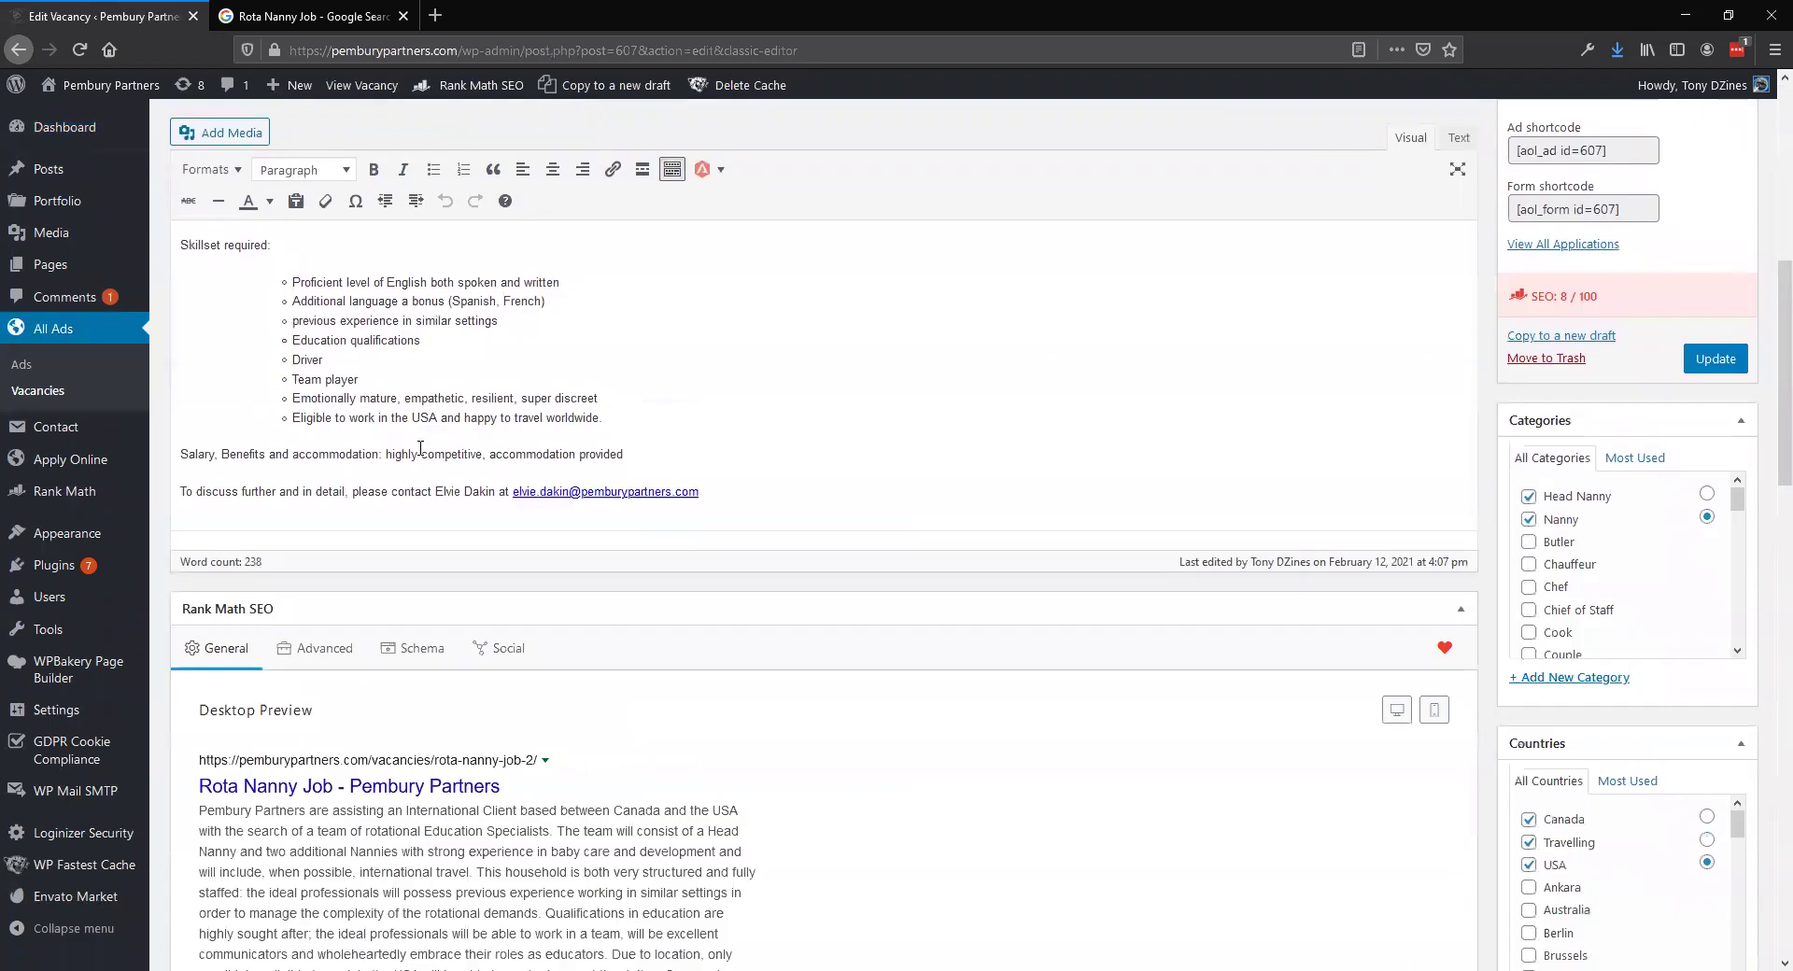
scroll(421, 444, "down", 3)
scroll(708, 600, "up", 1)
scroll(342, 571, "up", 6)
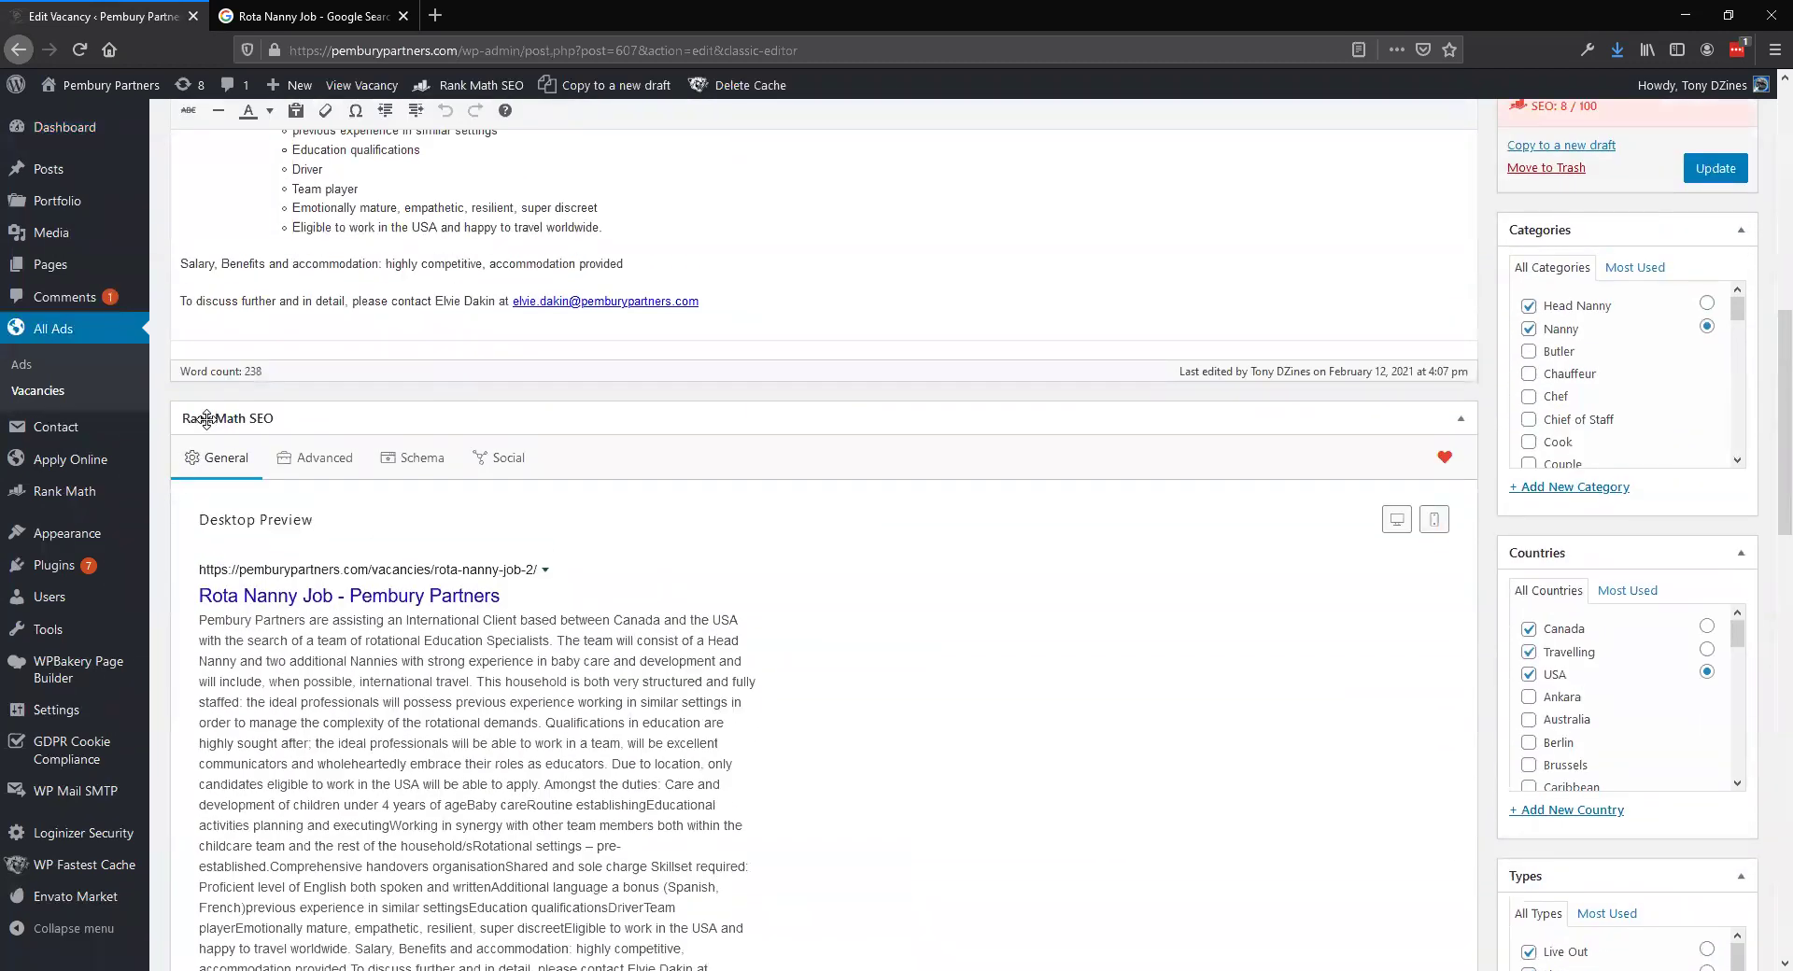
left_click(1459, 418)
left_click(1460, 418)
scroll(497, 537, "down", 4)
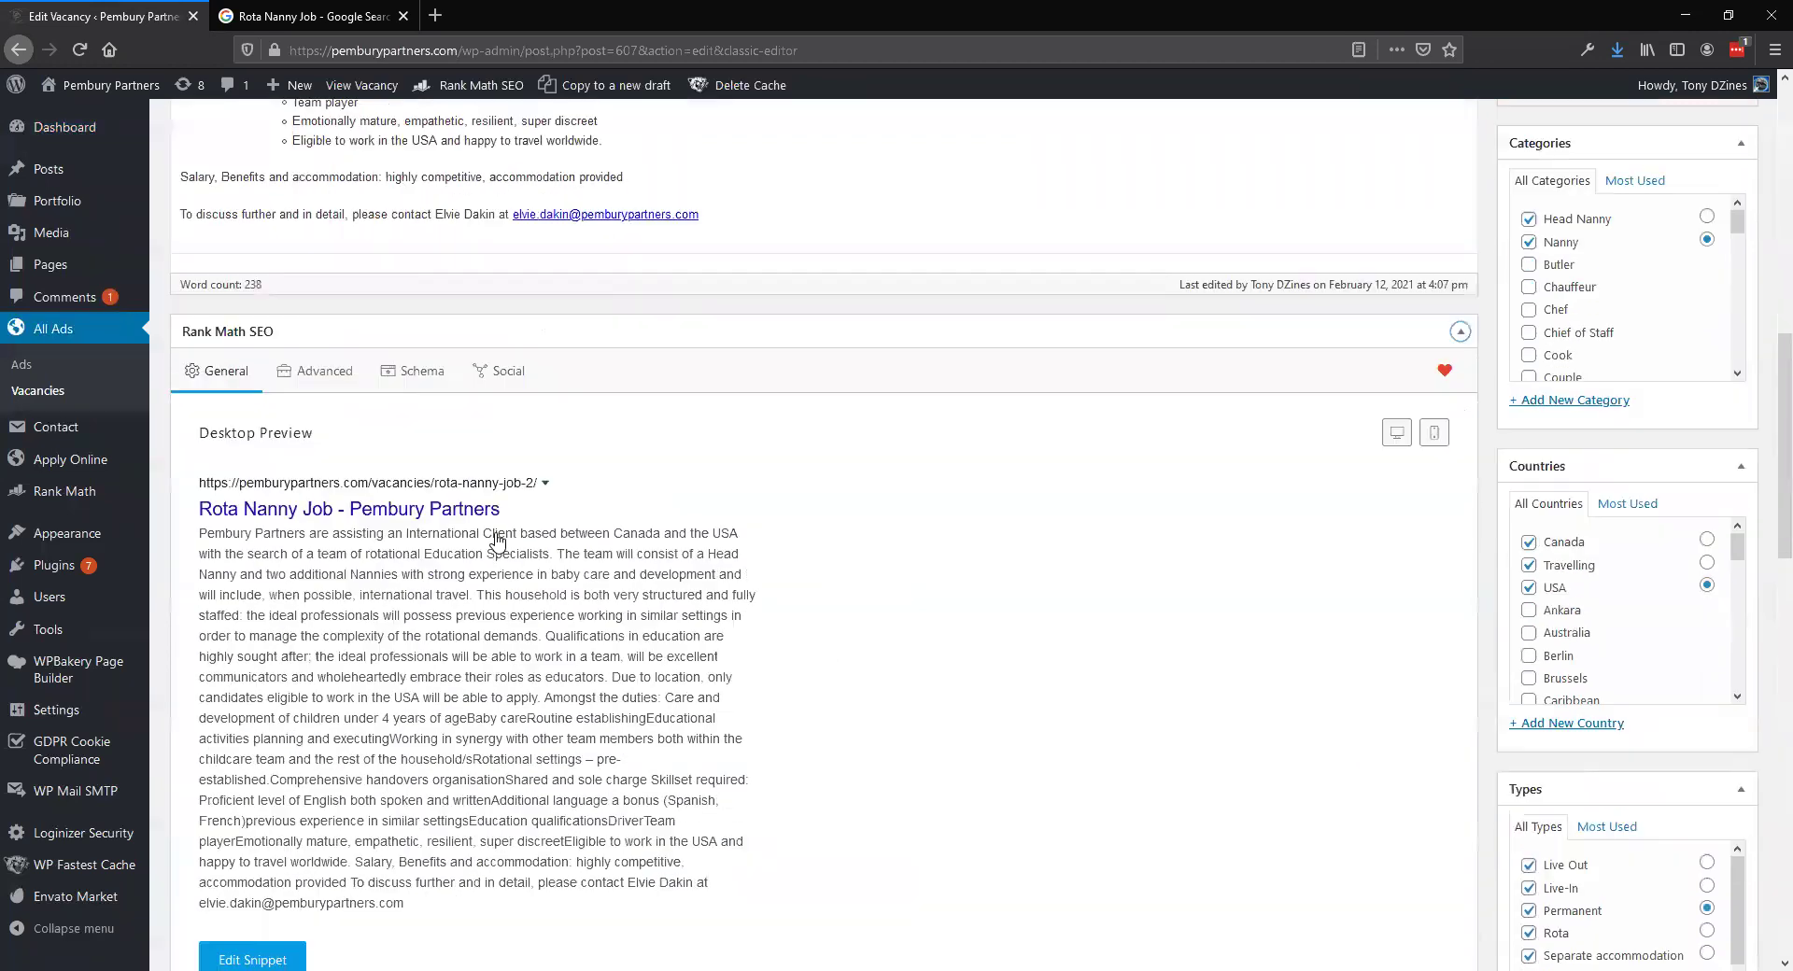
scroll(537, 540, "down", 2)
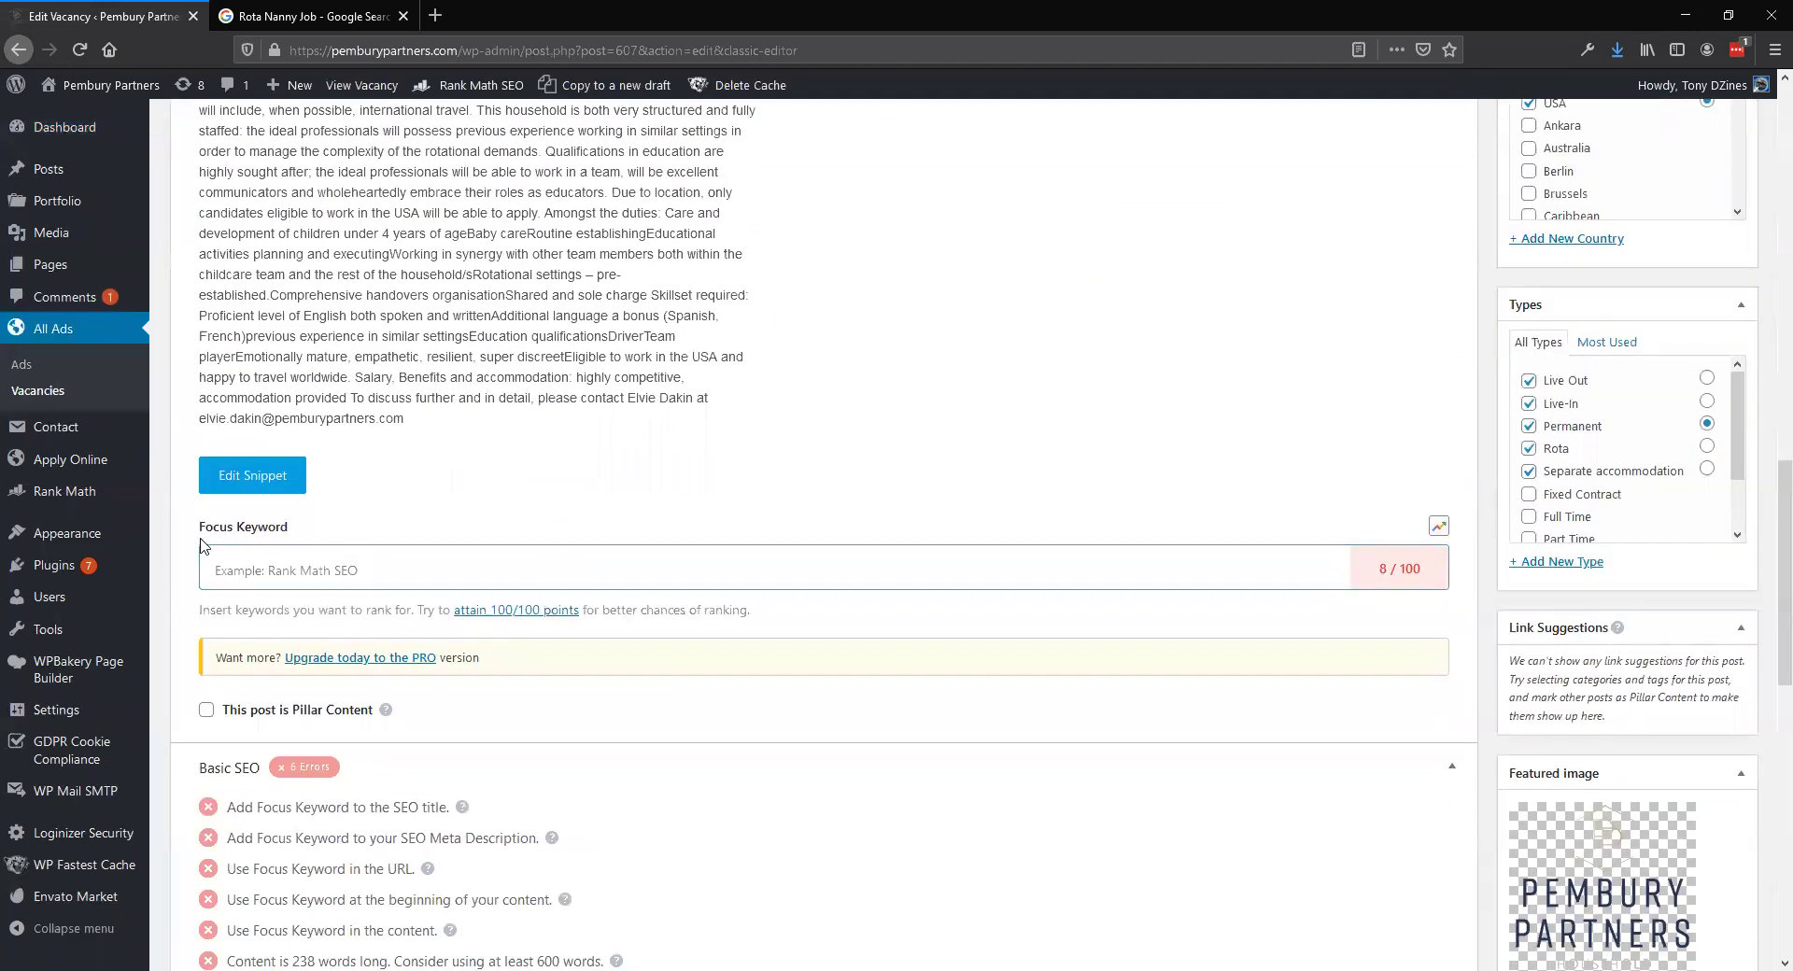
left_click(249, 572)
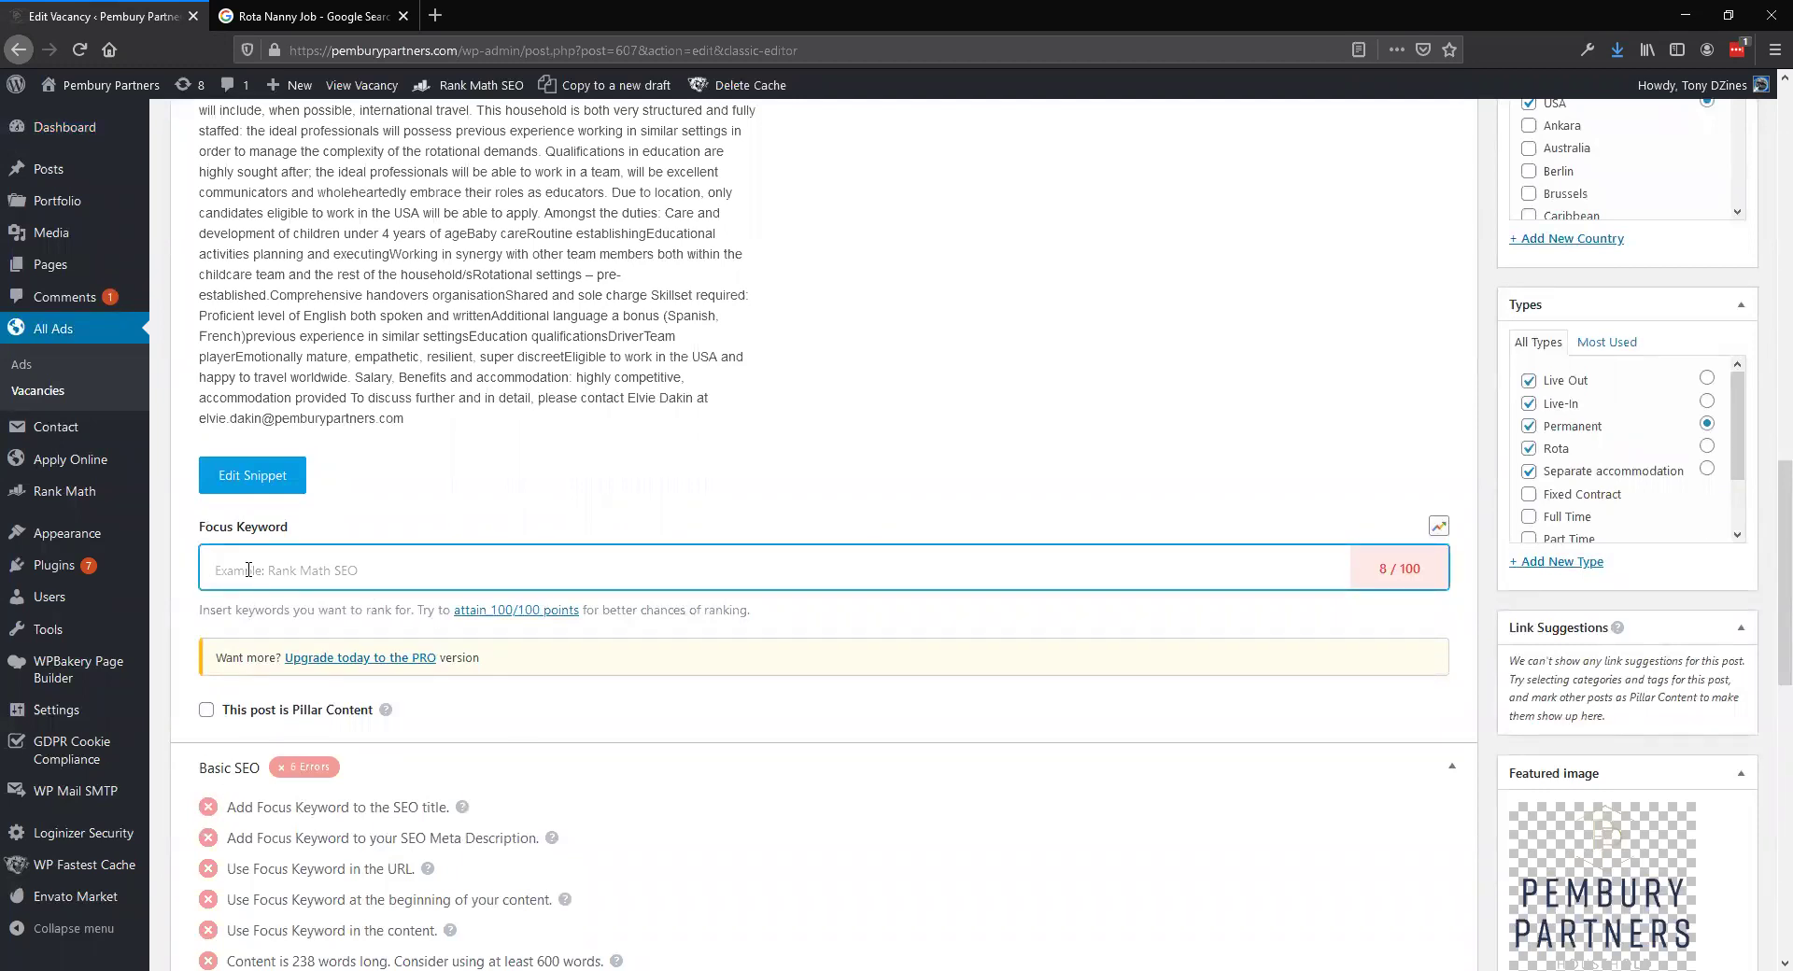
key("ctrl+v")
key("Return")
Examine the Basic SEO checks for the focus keyword and compare them with the vacancy title and content.
scroll(249, 570, "down", 3)
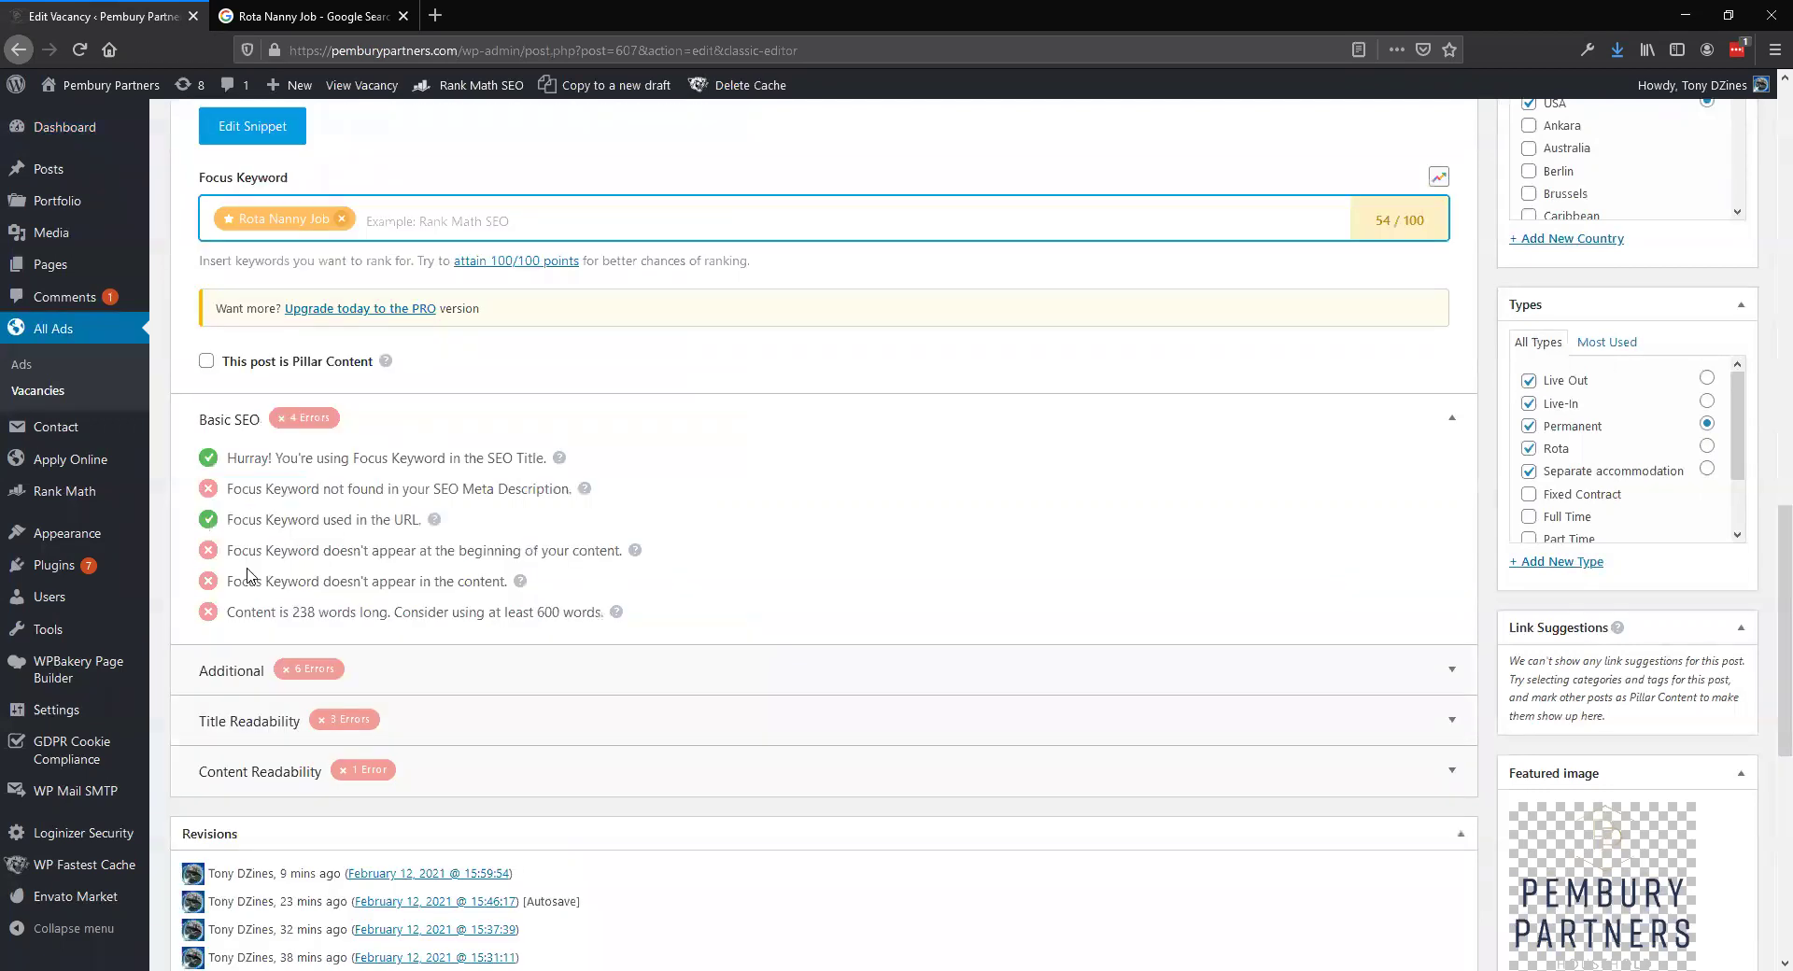
scroll(605, 628, "up", 3)
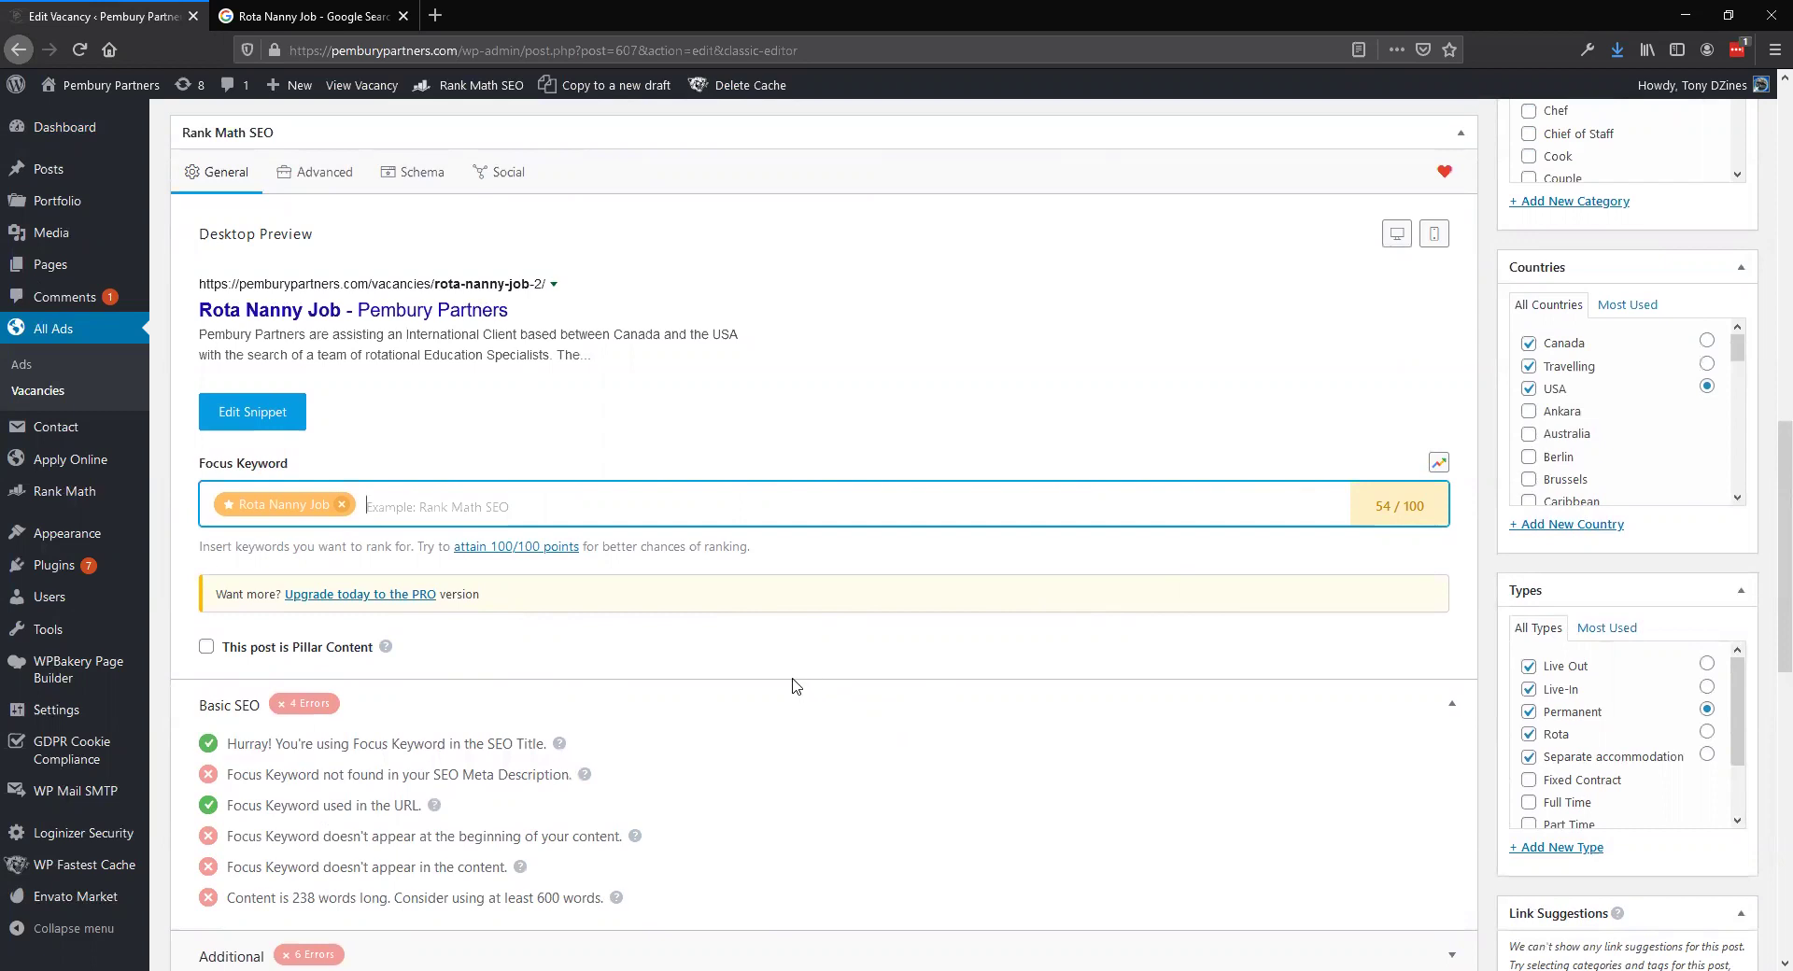
scroll(742, 693, "down", 1)
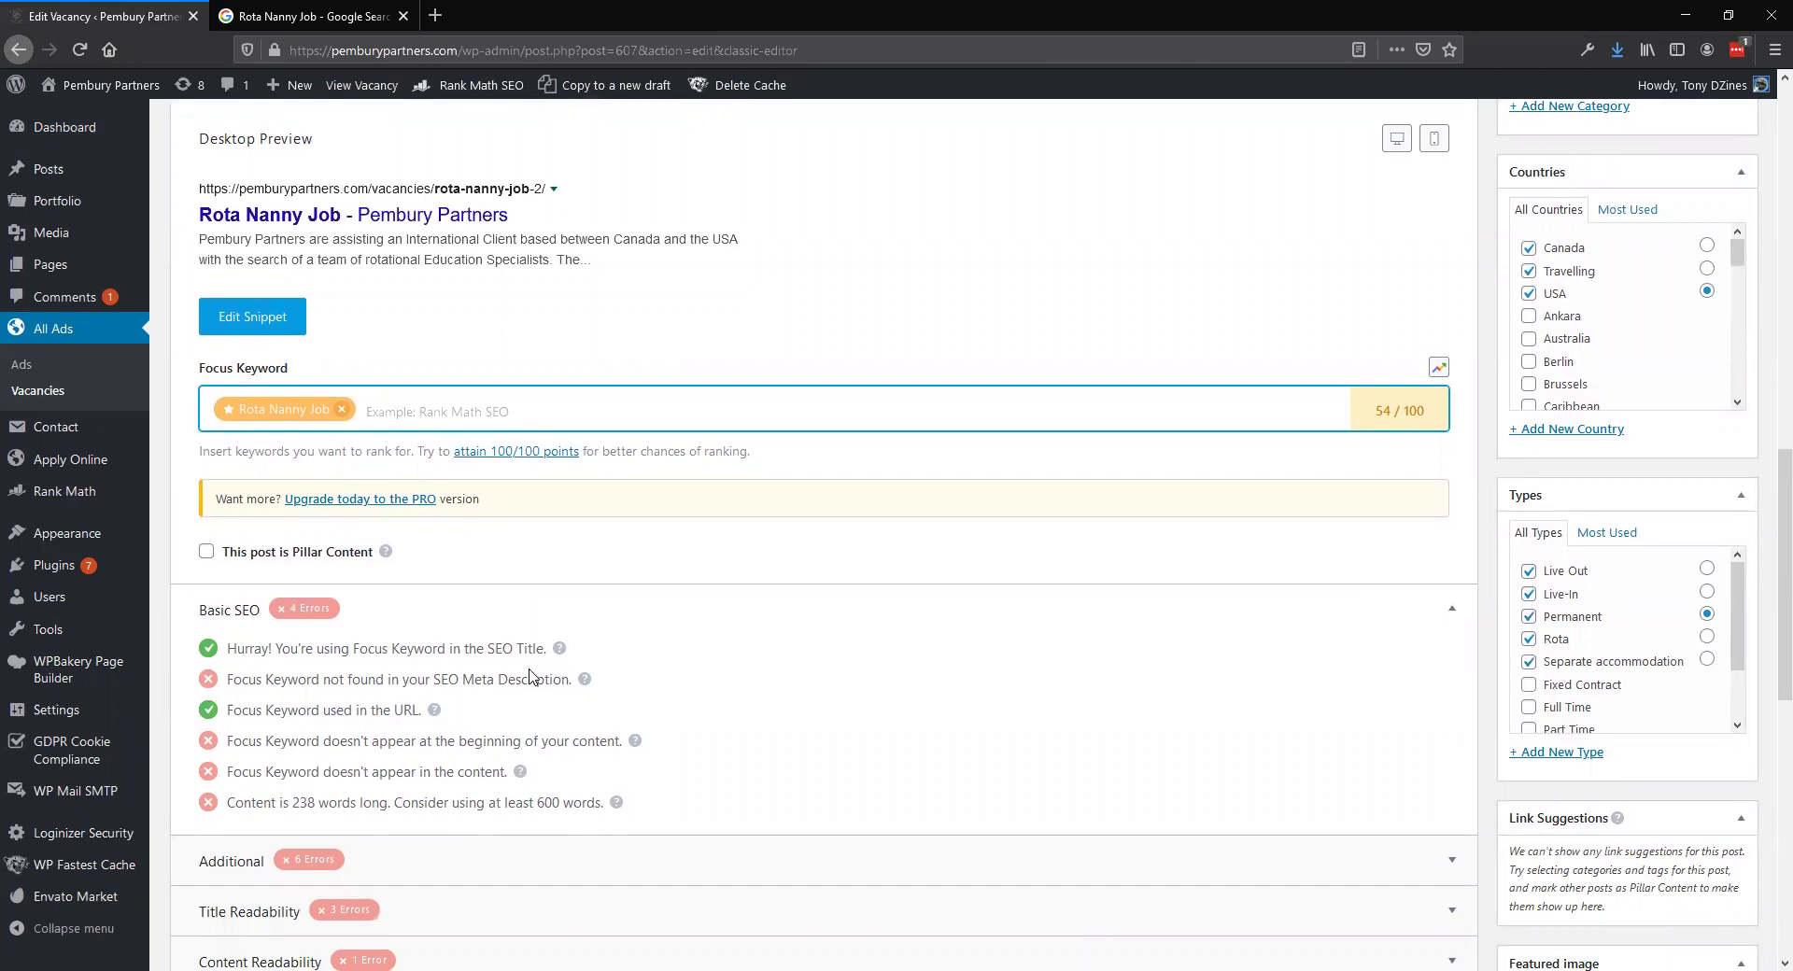
scroll(710, 679, "up", 15)
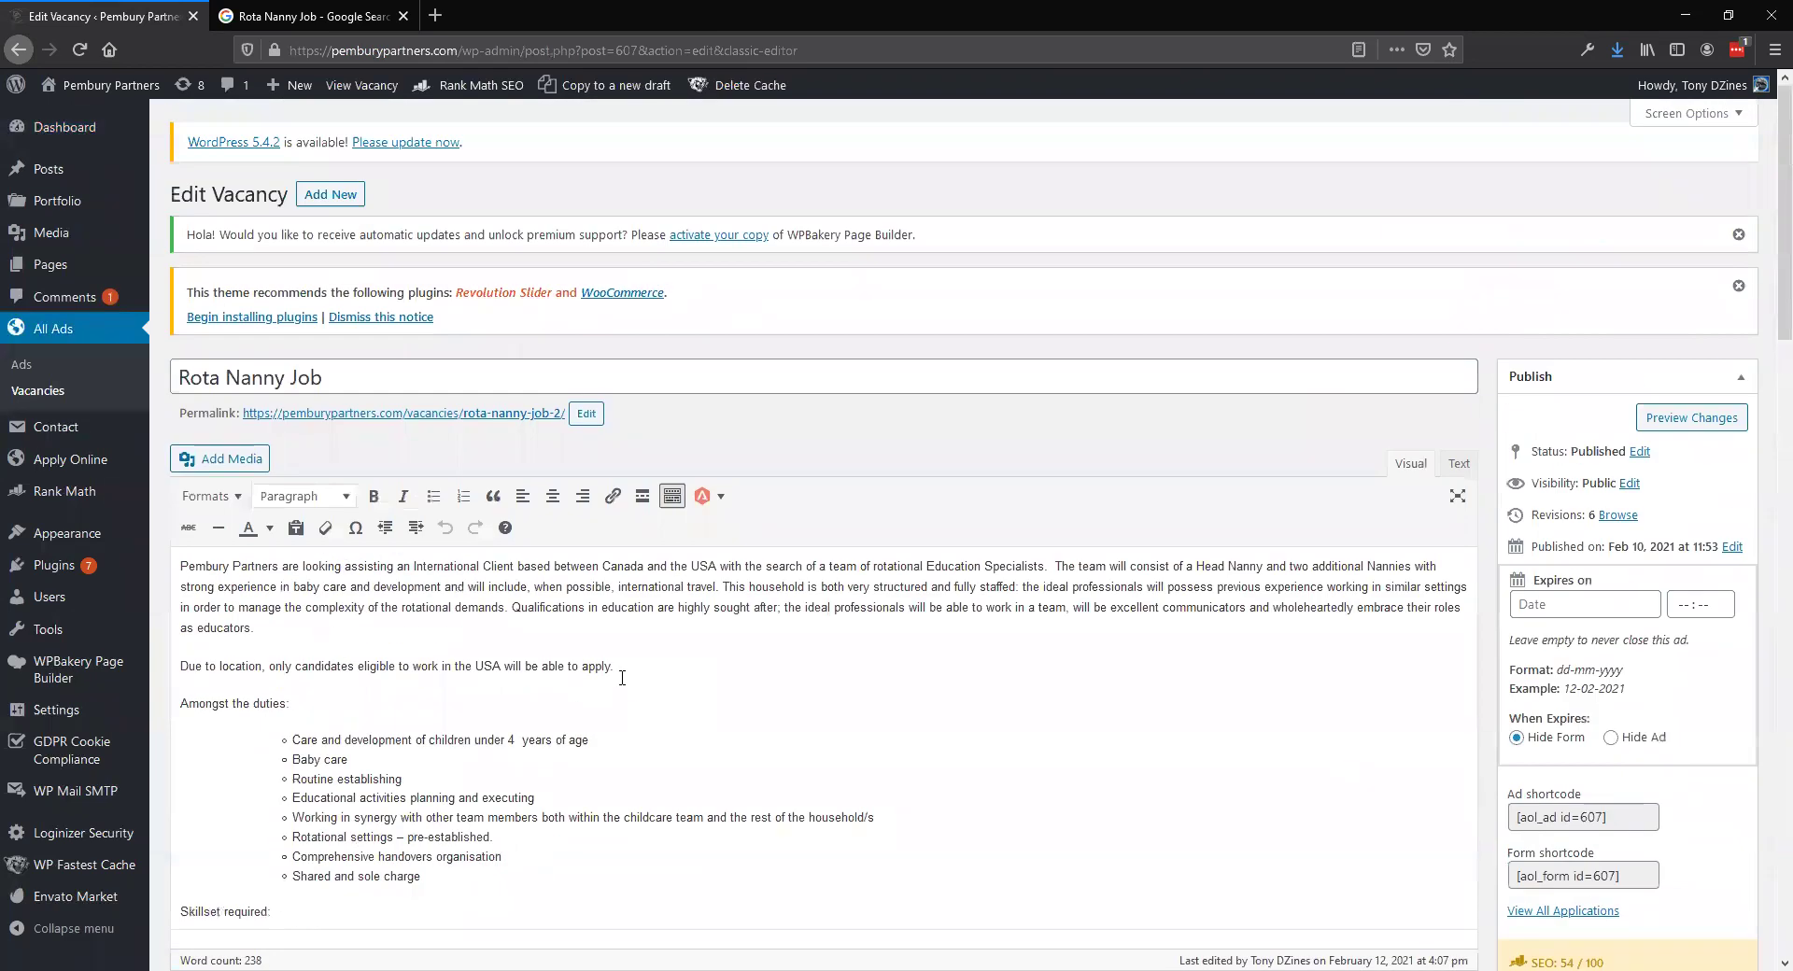
triple_click(336, 378)
left_click(280, 378)
triple_click(245, 378)
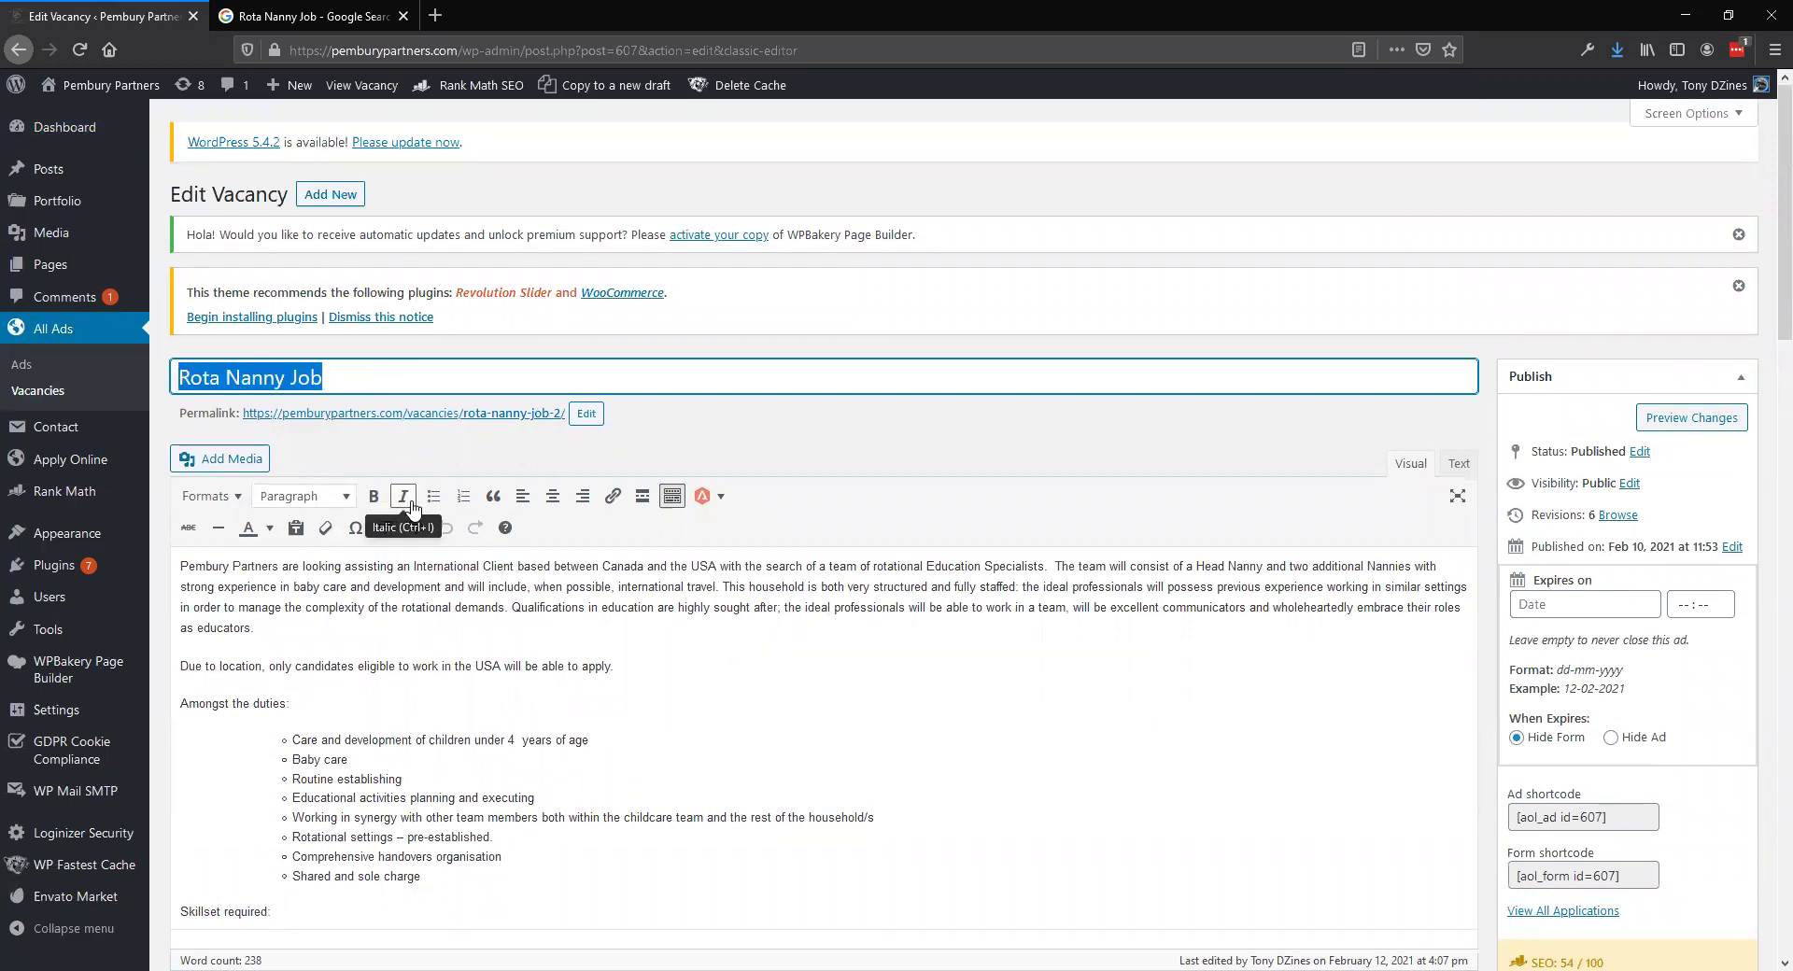
scroll(411, 514, "down", 4)
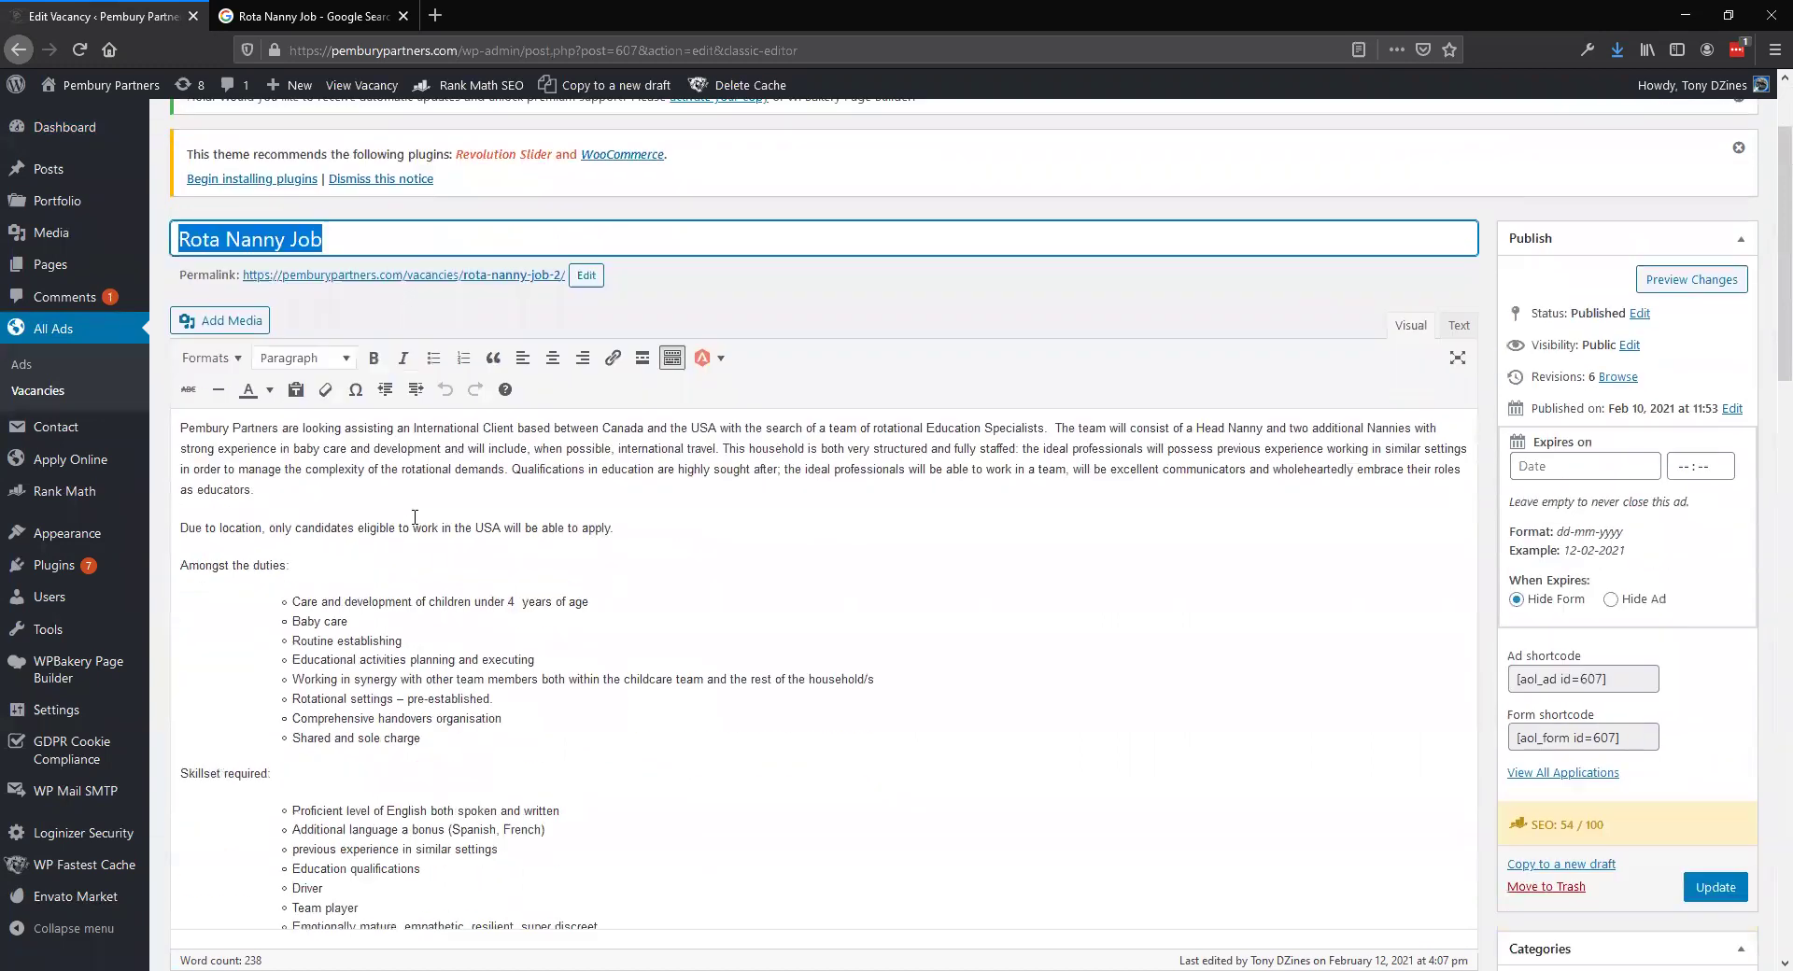
scroll(413, 516, "down", 10)
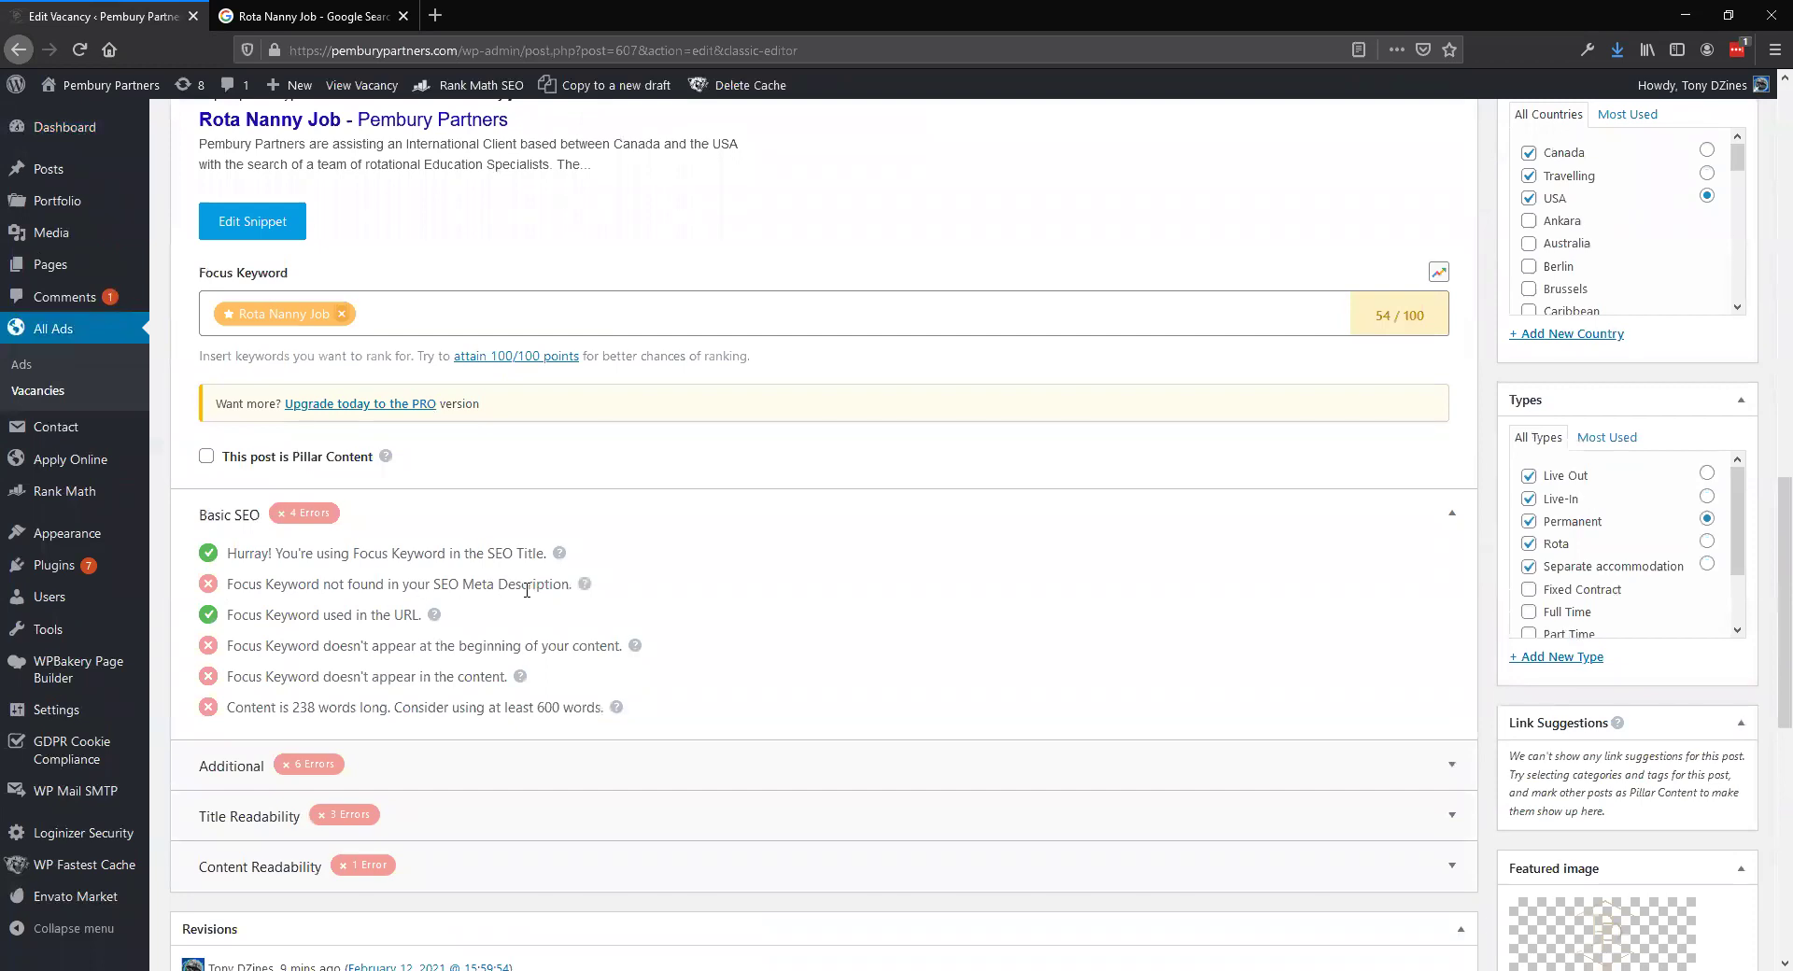
scroll(542, 637, "up", 2)
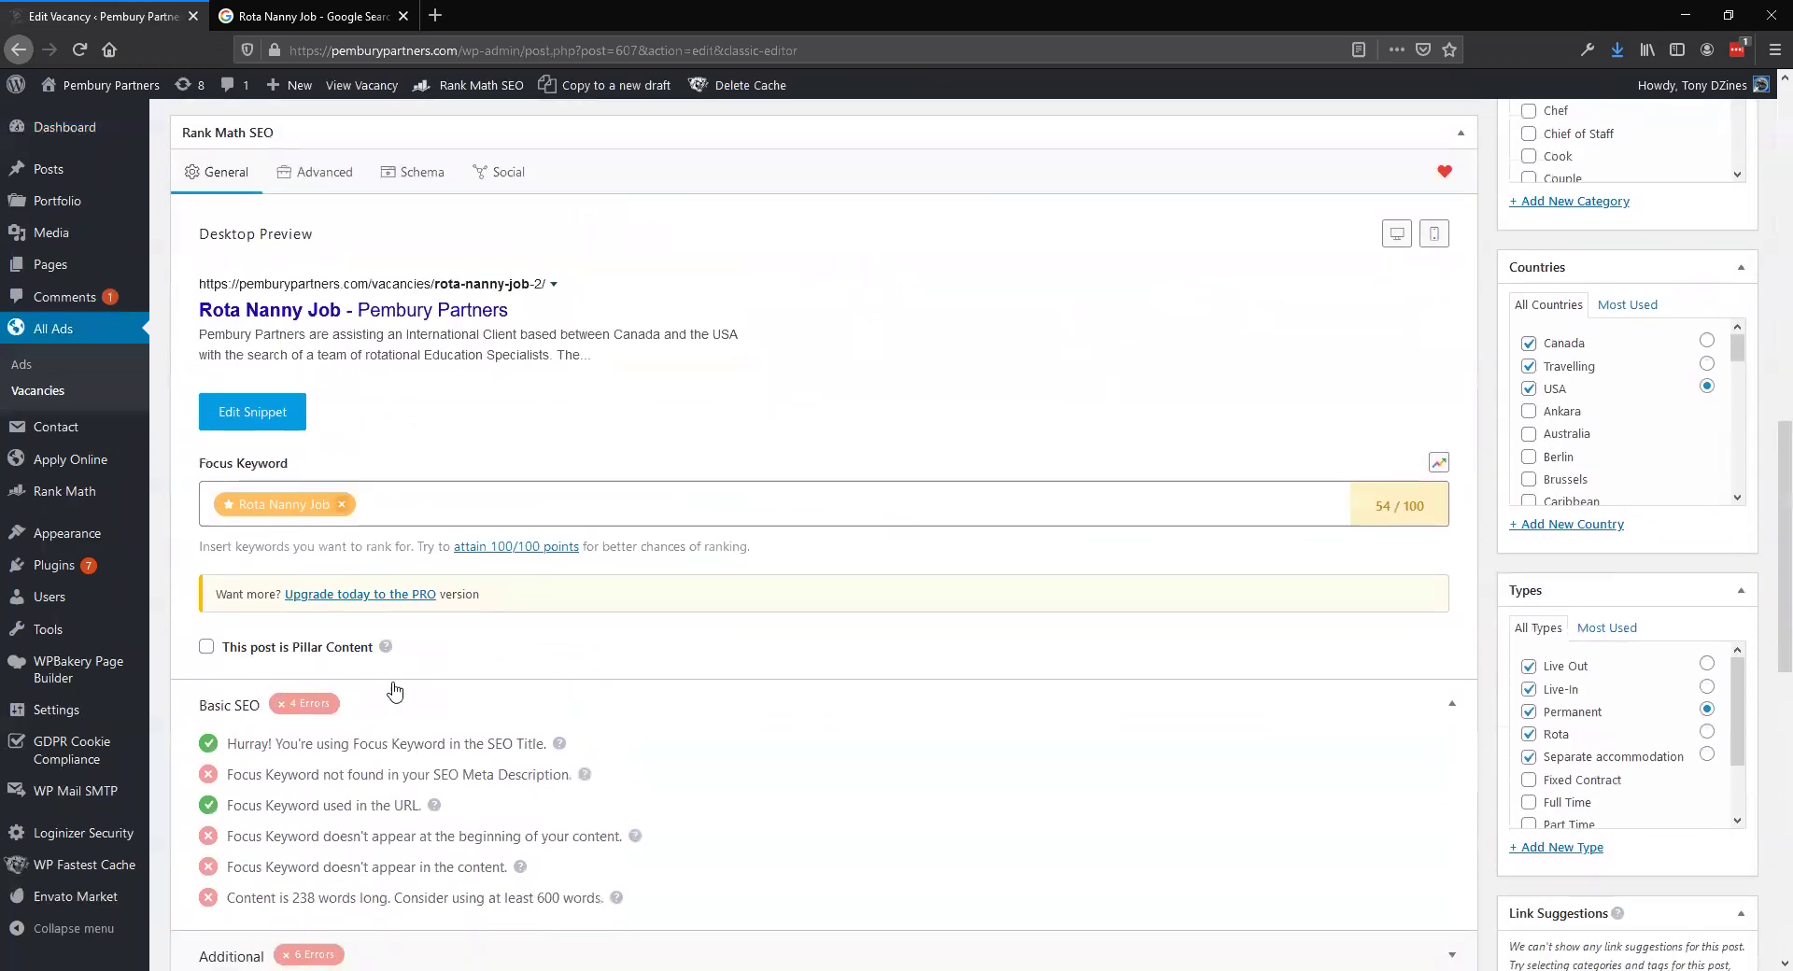
Open the search snippet for editing and go to its description text.
left_click(244, 413)
left_click(272, 767)
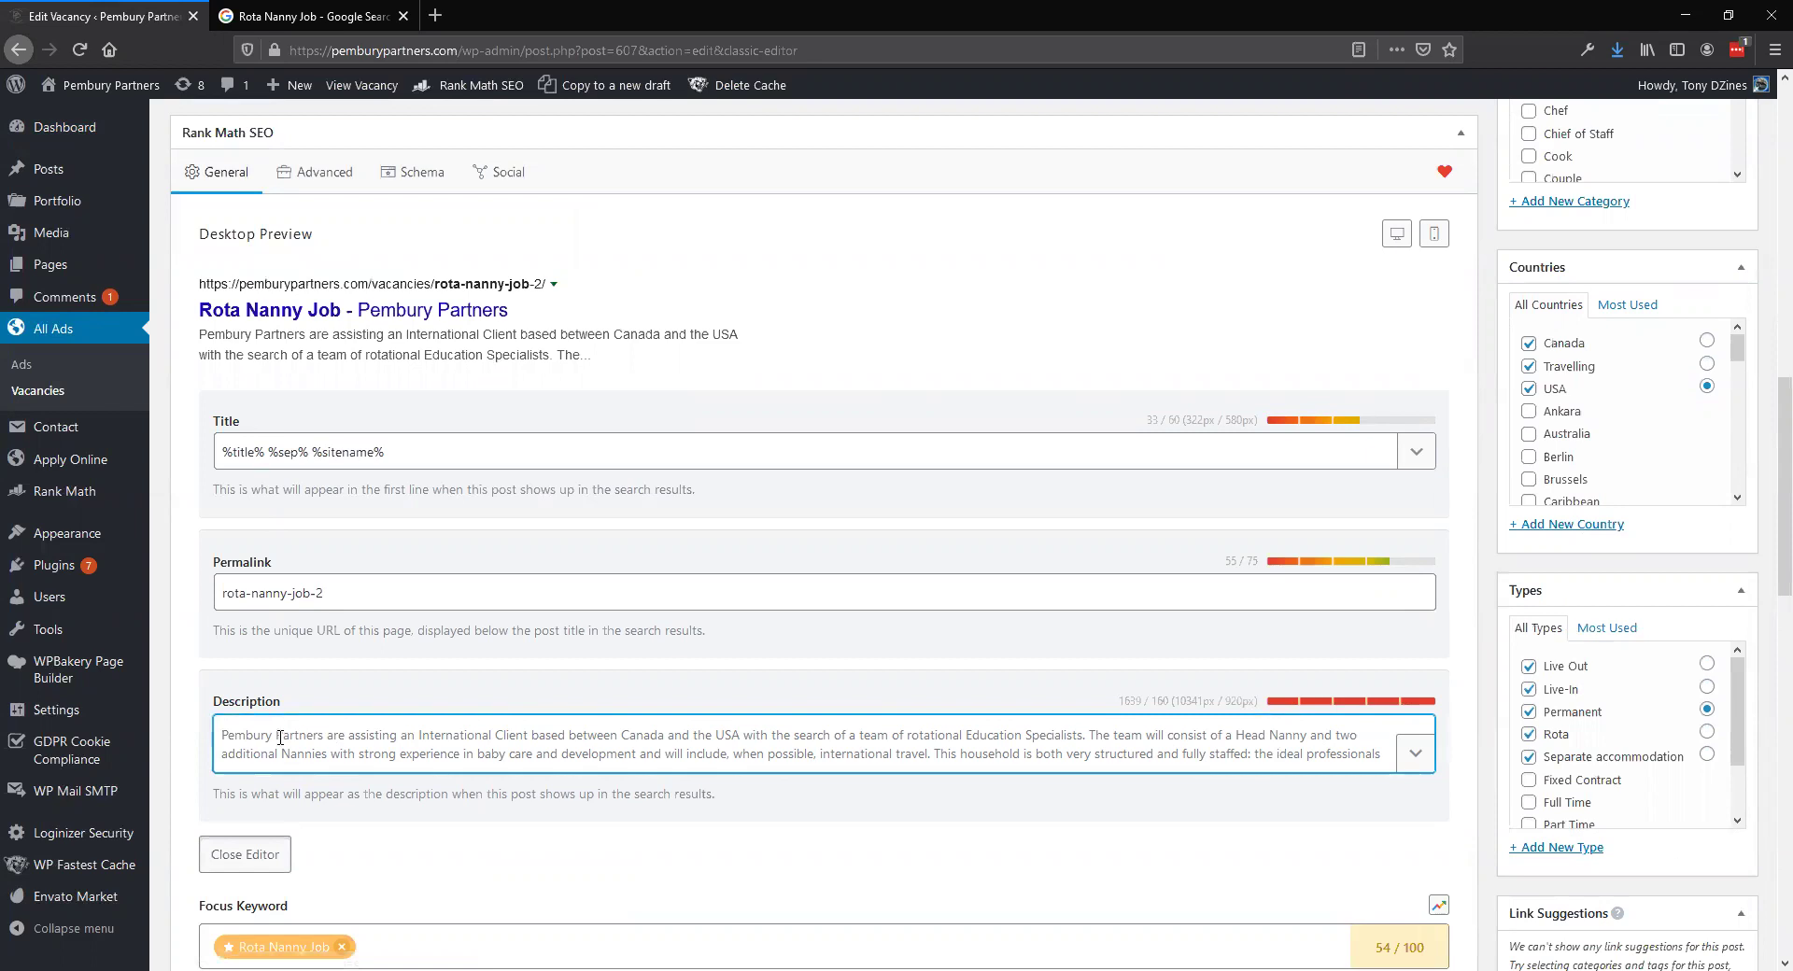
scroll(287, 719, "down", 3)
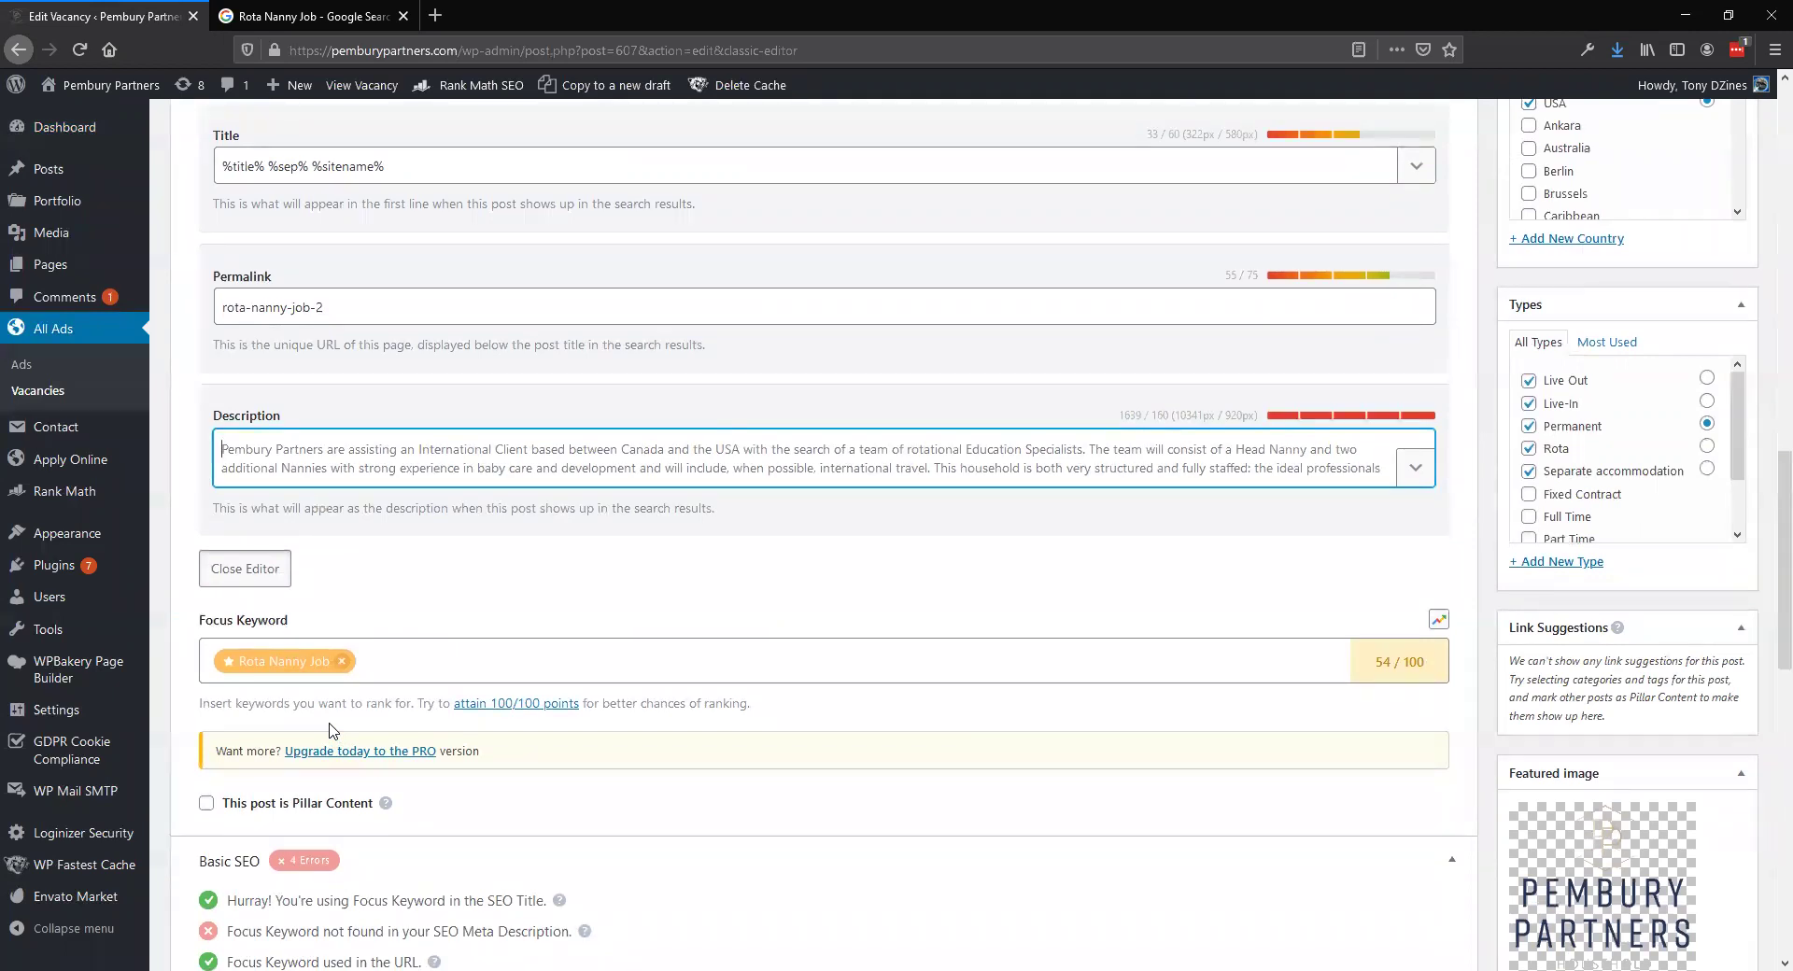
Switch to the Google results for "Rota Nanny Job" and examine how the listings use the keyword in their descriptions.
left_click(353, 16)
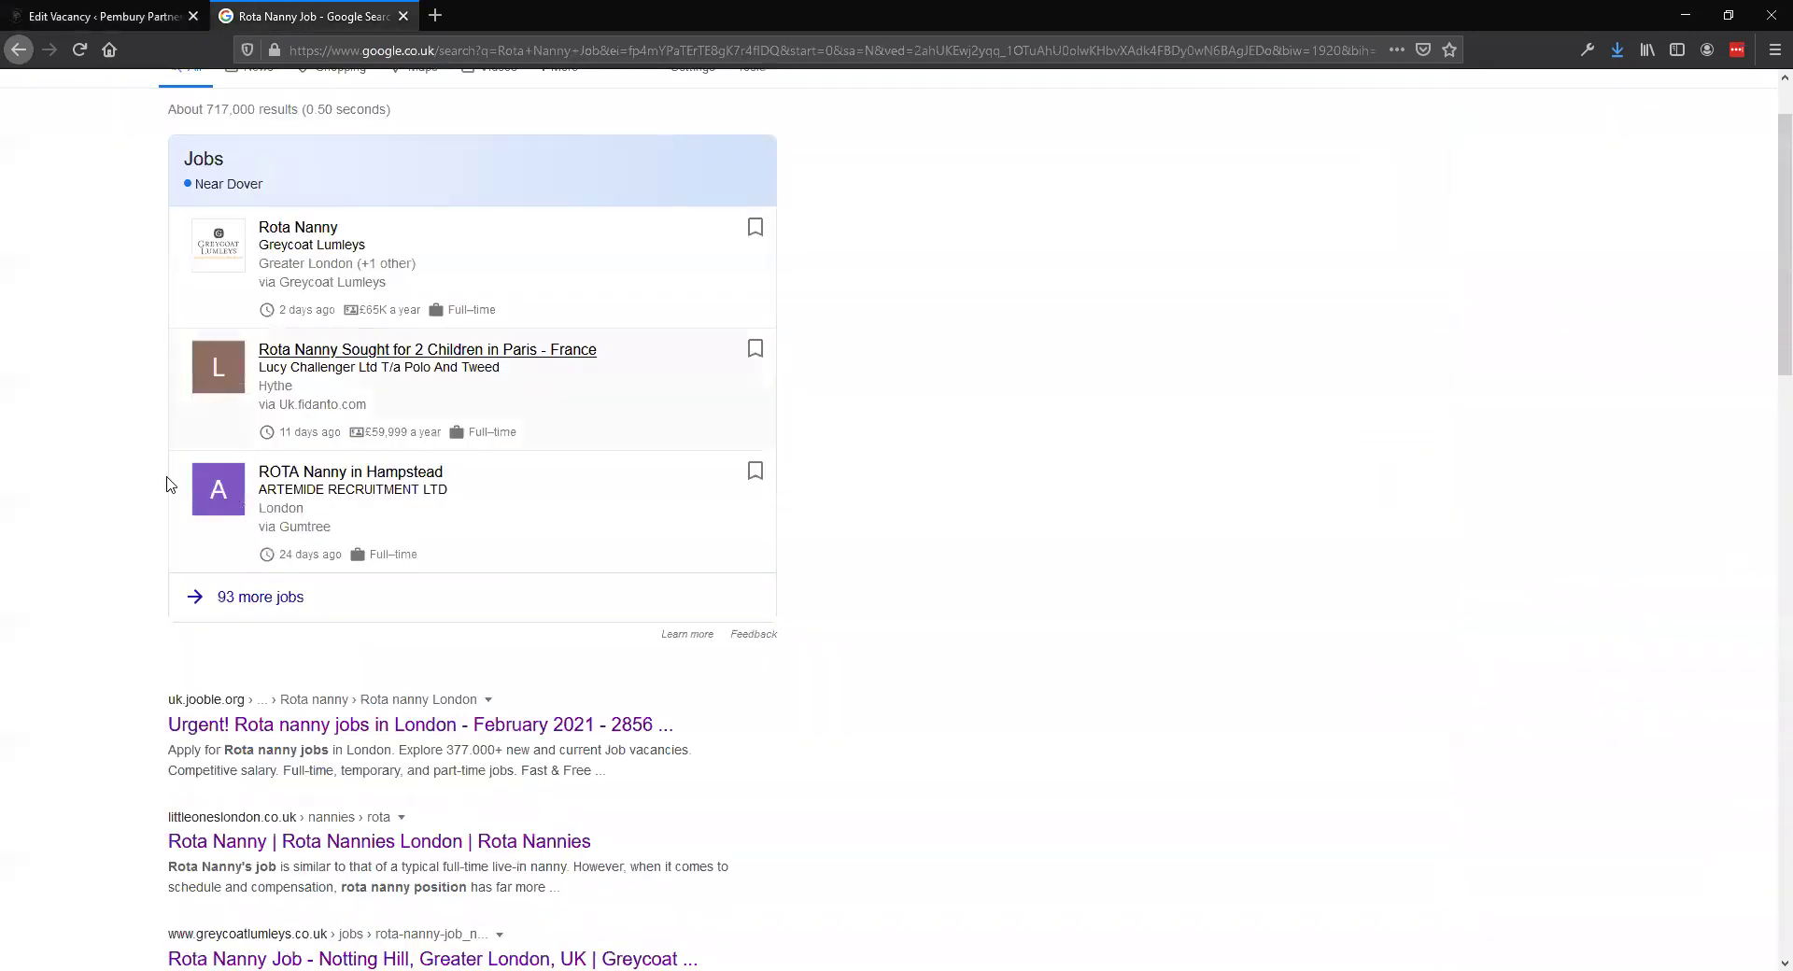
scroll(164, 499, "down", 2)
scroll(159, 495, "down", 1)
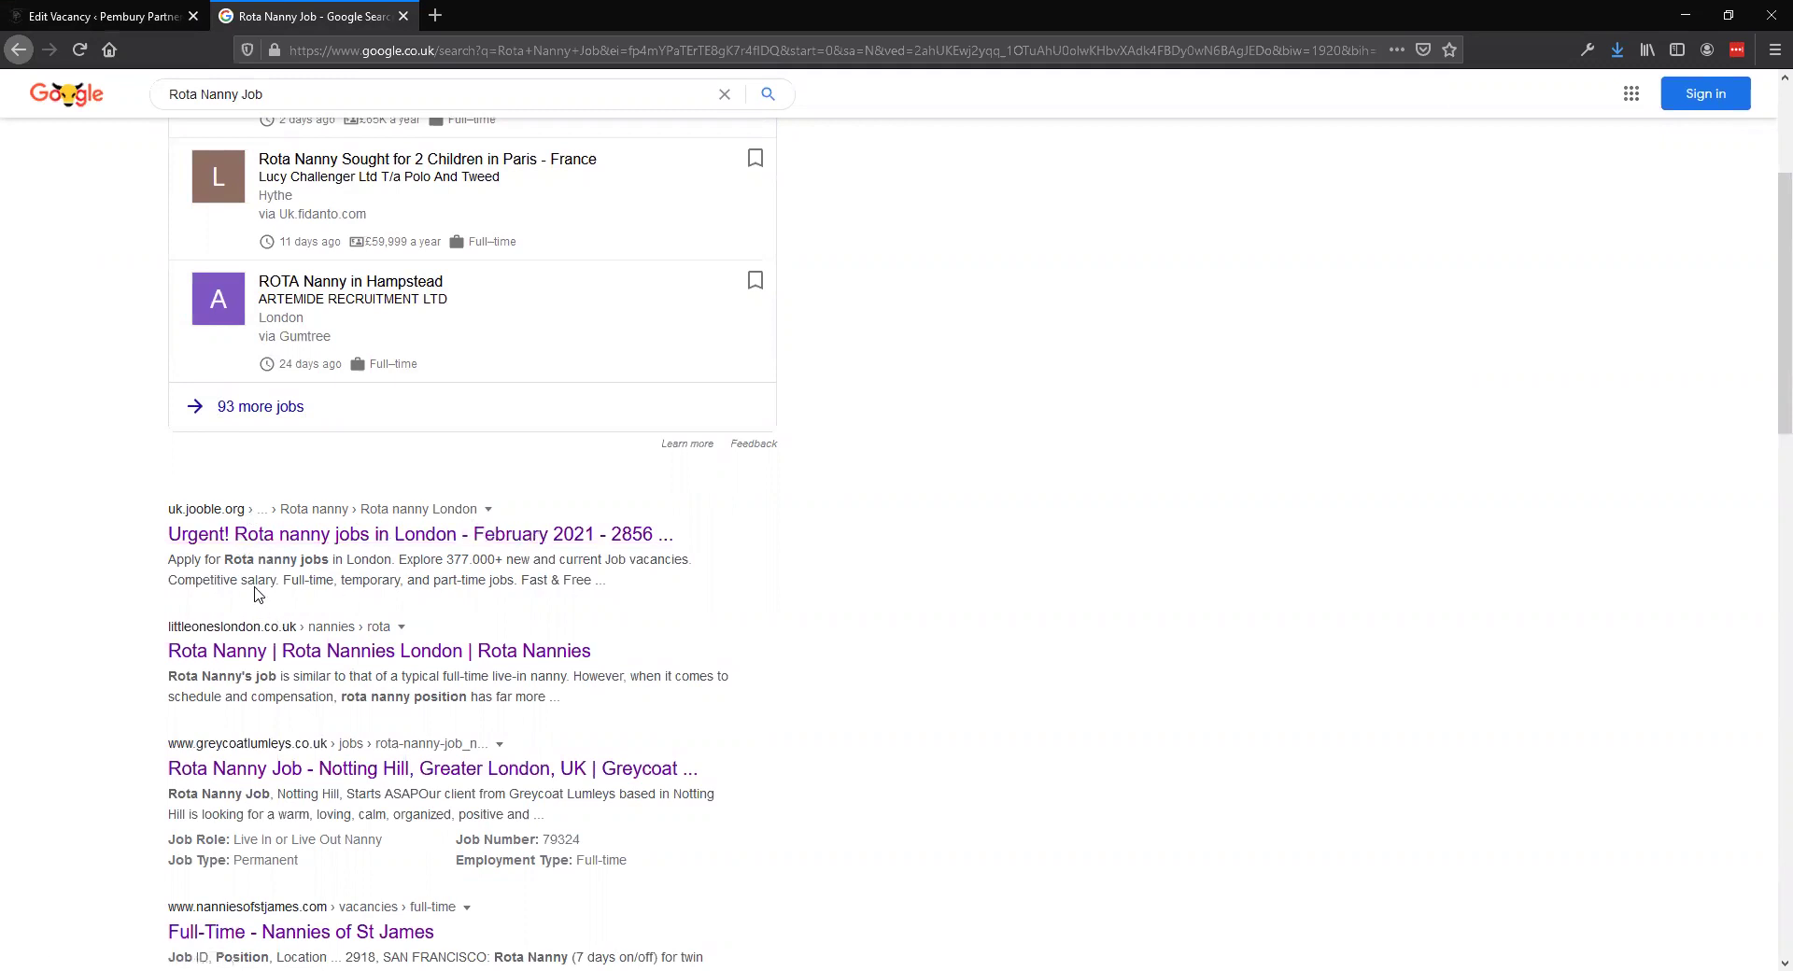
scroll(591, 578, "down", 2)
scroll(472, 616, "down", 1)
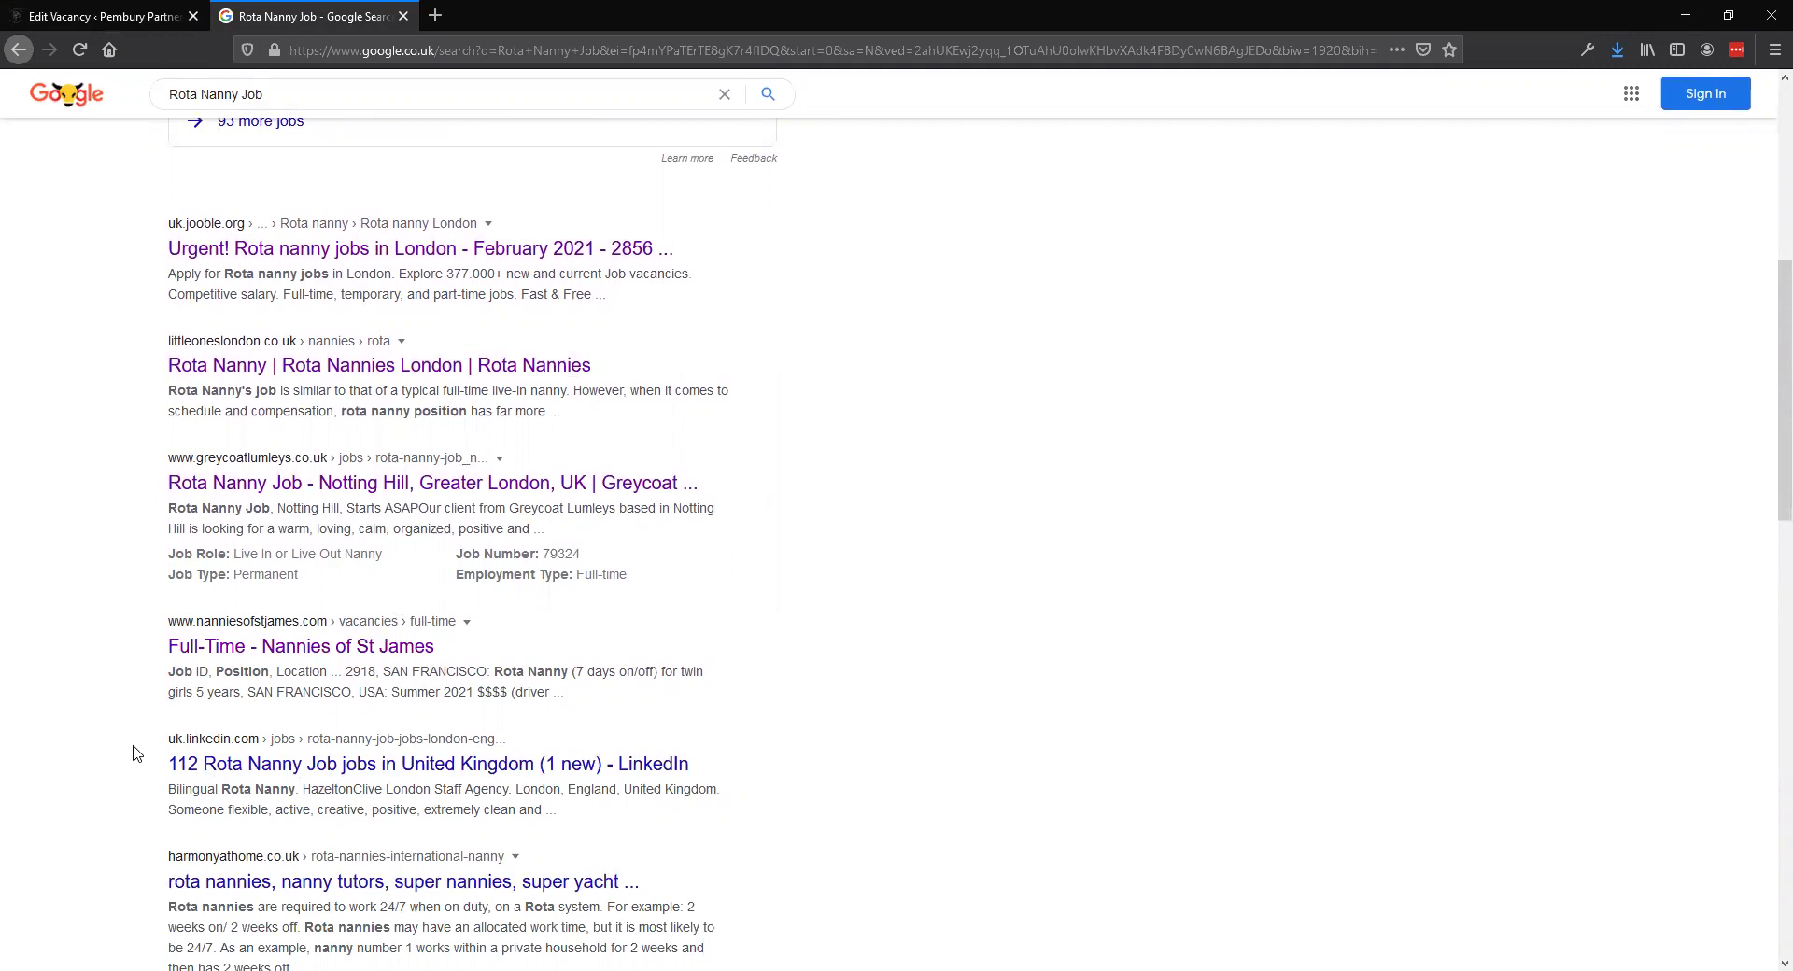
Return to the vacancy and replace the snippet description with "Are you looking for a rota nanny job?".
left_click(121, 16)
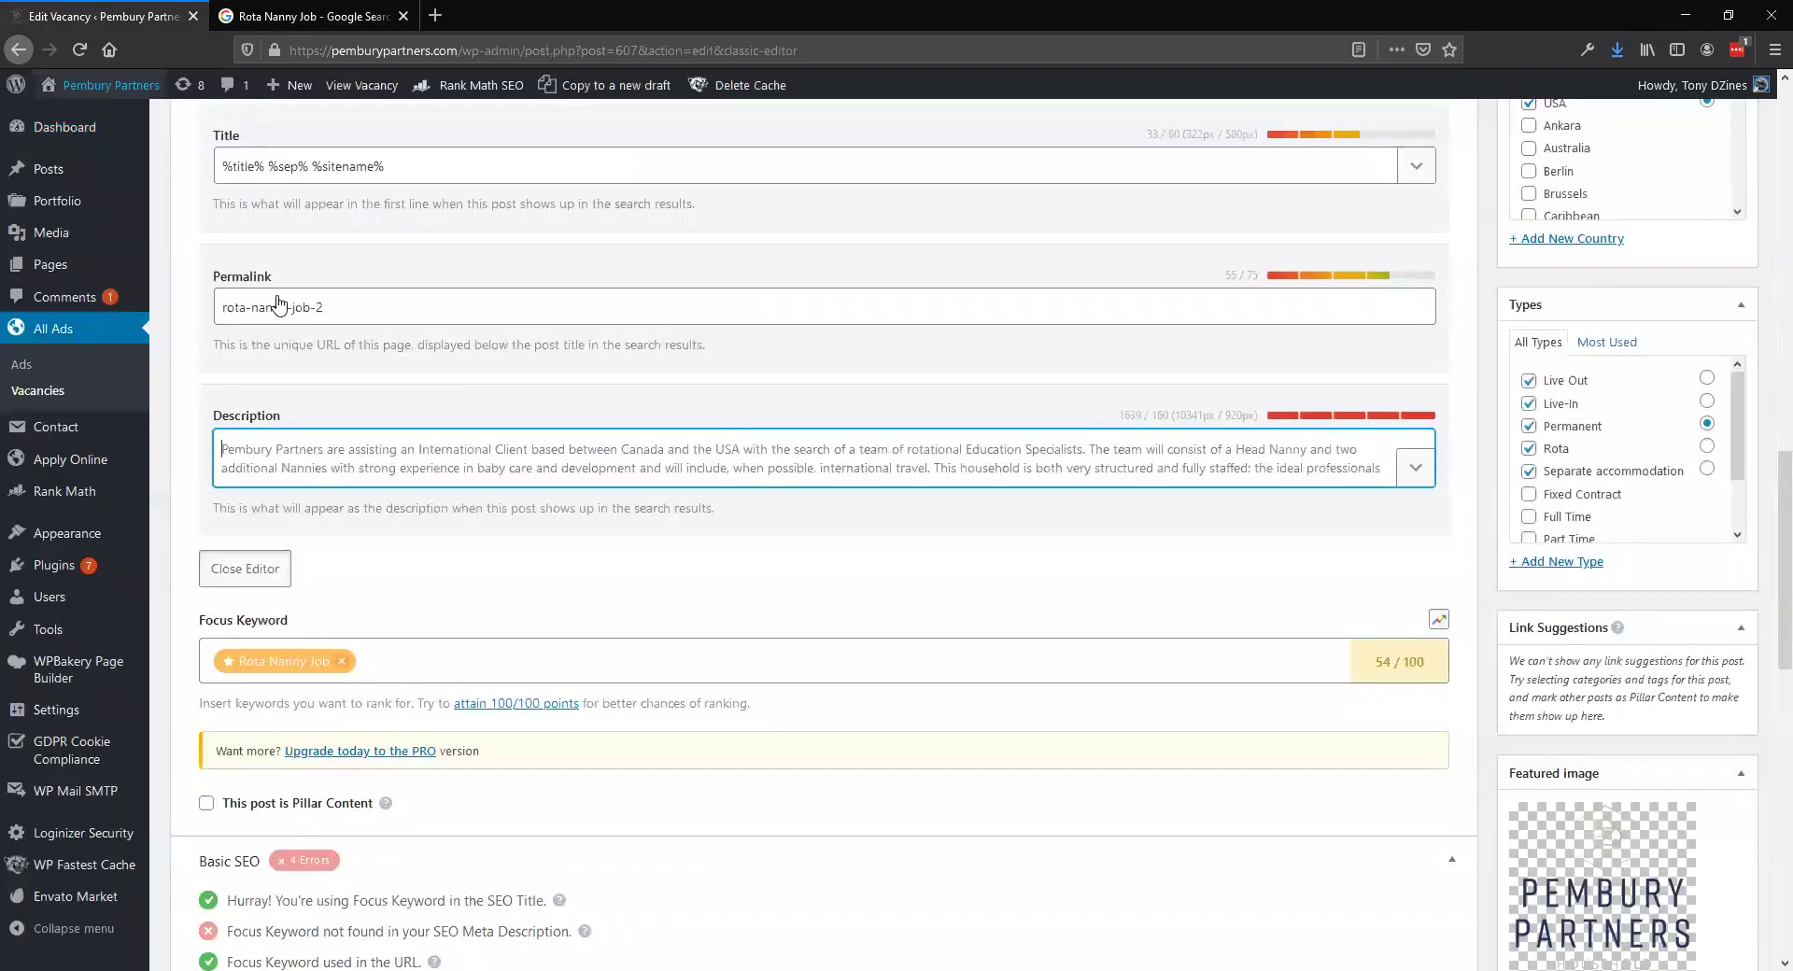
scroll(552, 612, "down", 1)
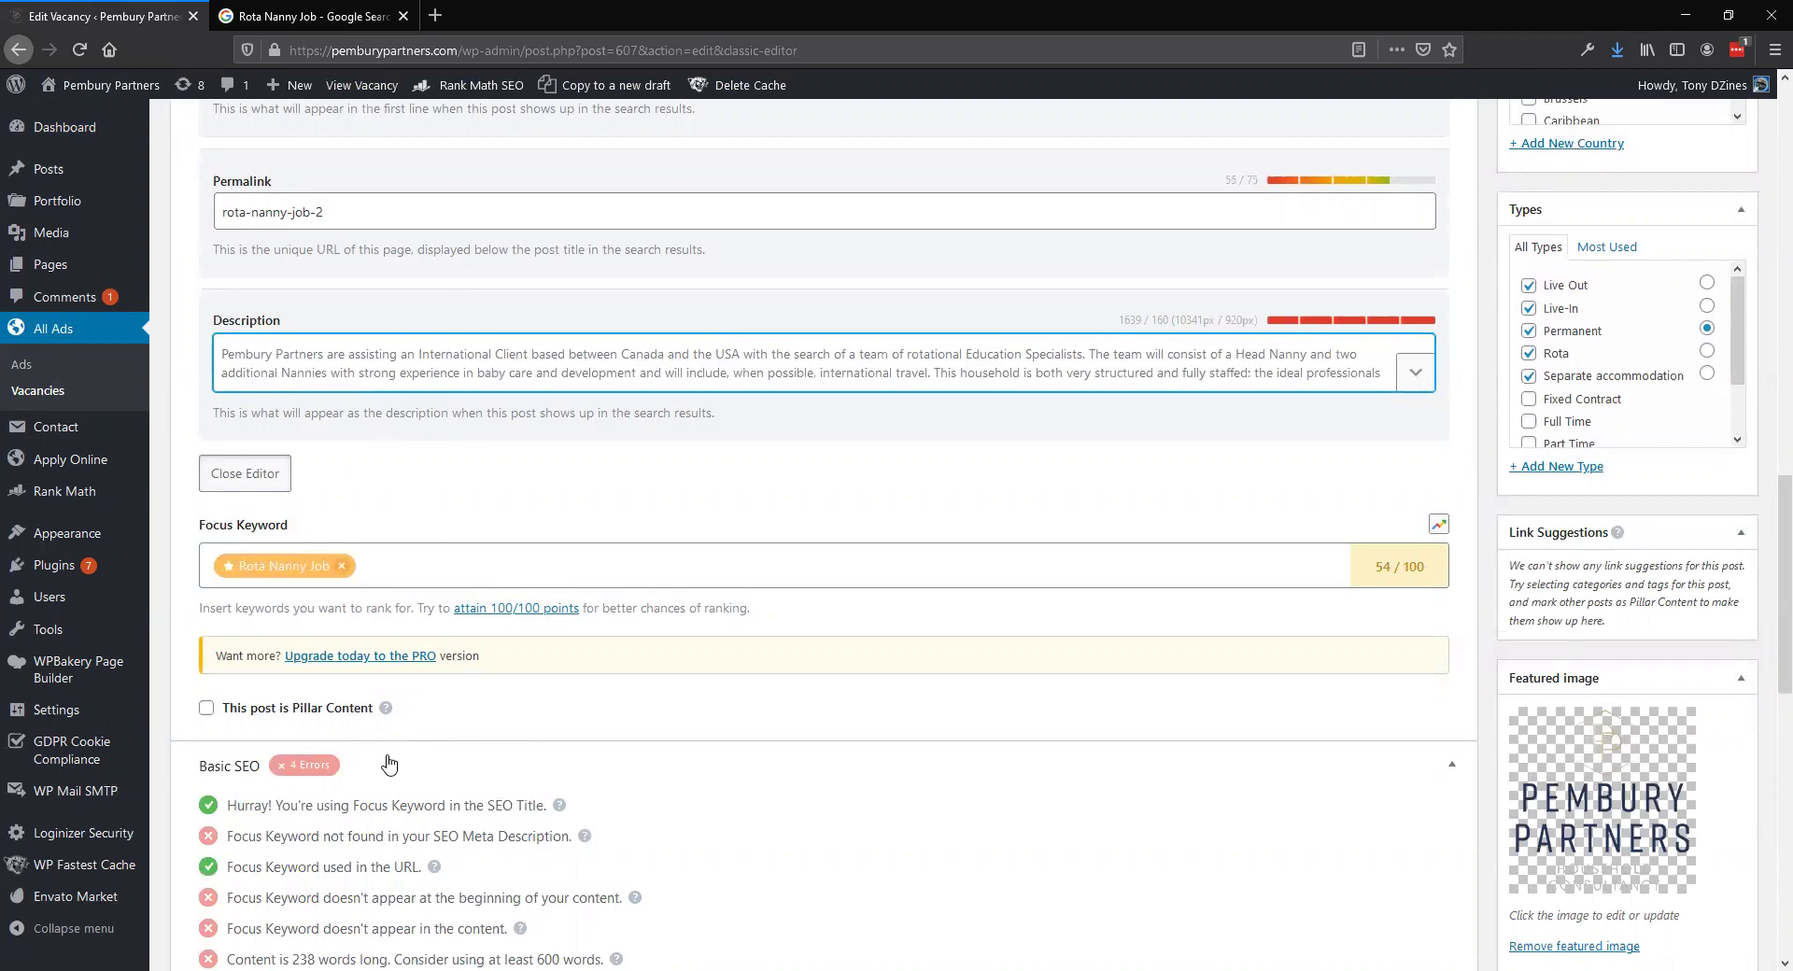
scroll(385, 760, "up", 4)
scroll(383, 761, "down", 1)
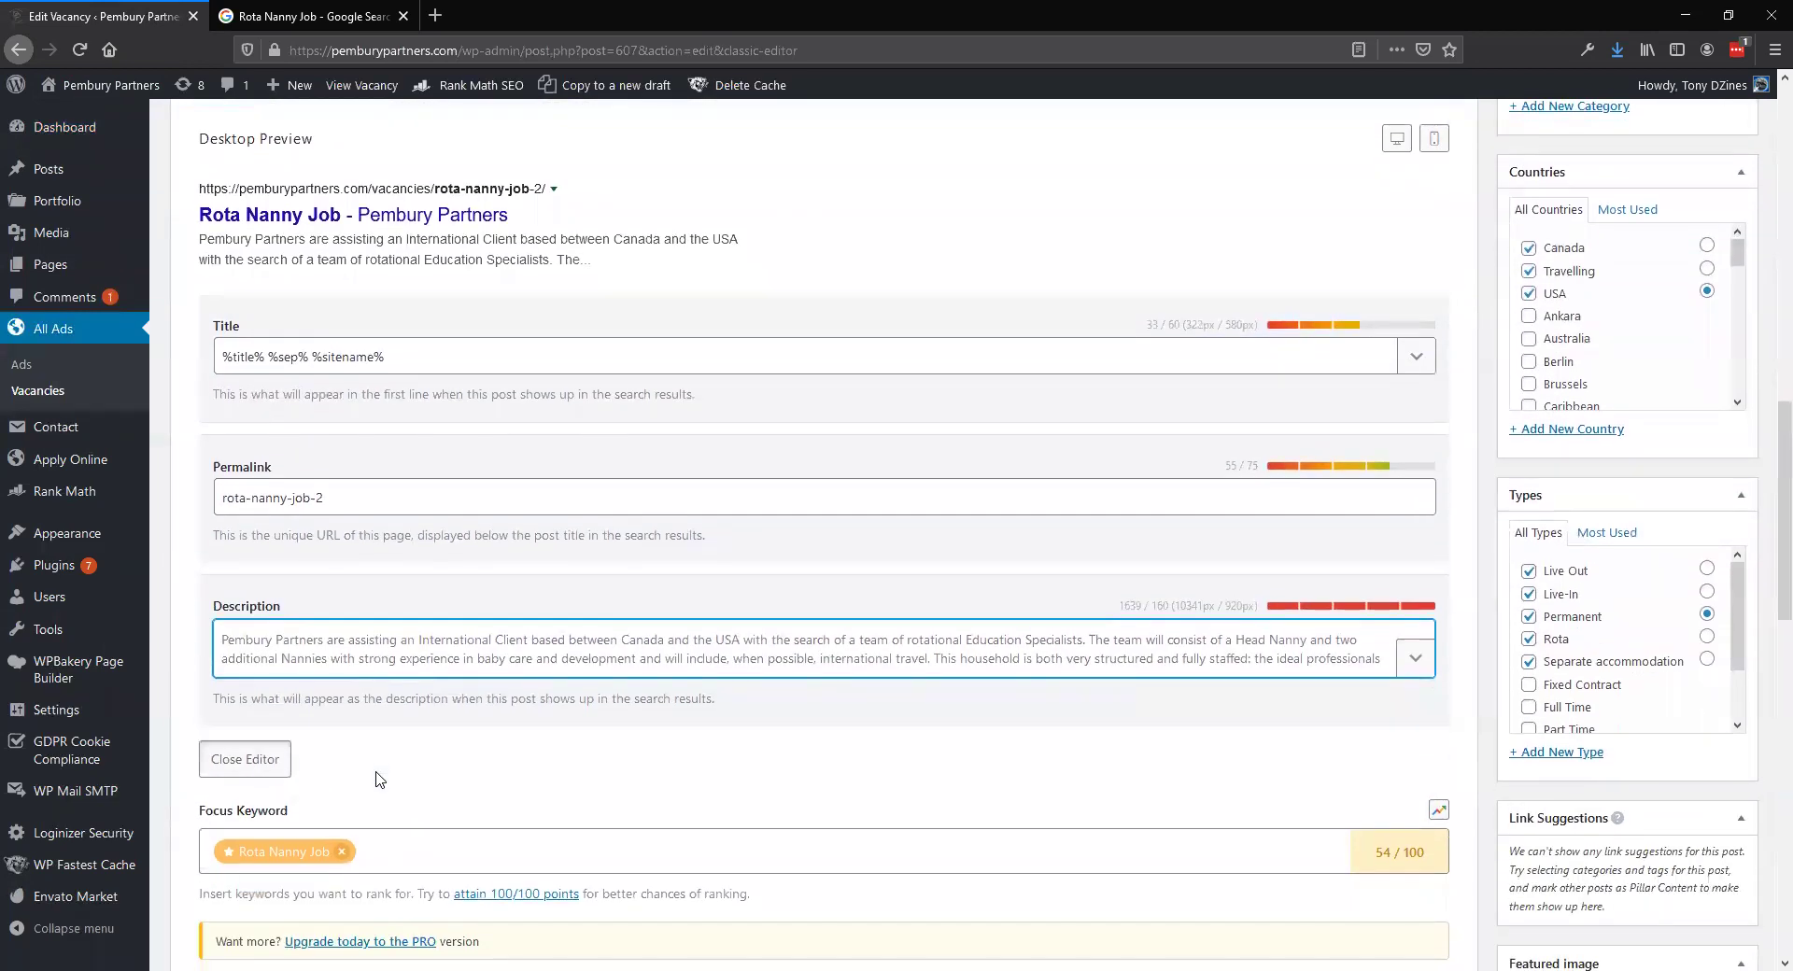
key("ctrl+a")
type("L")
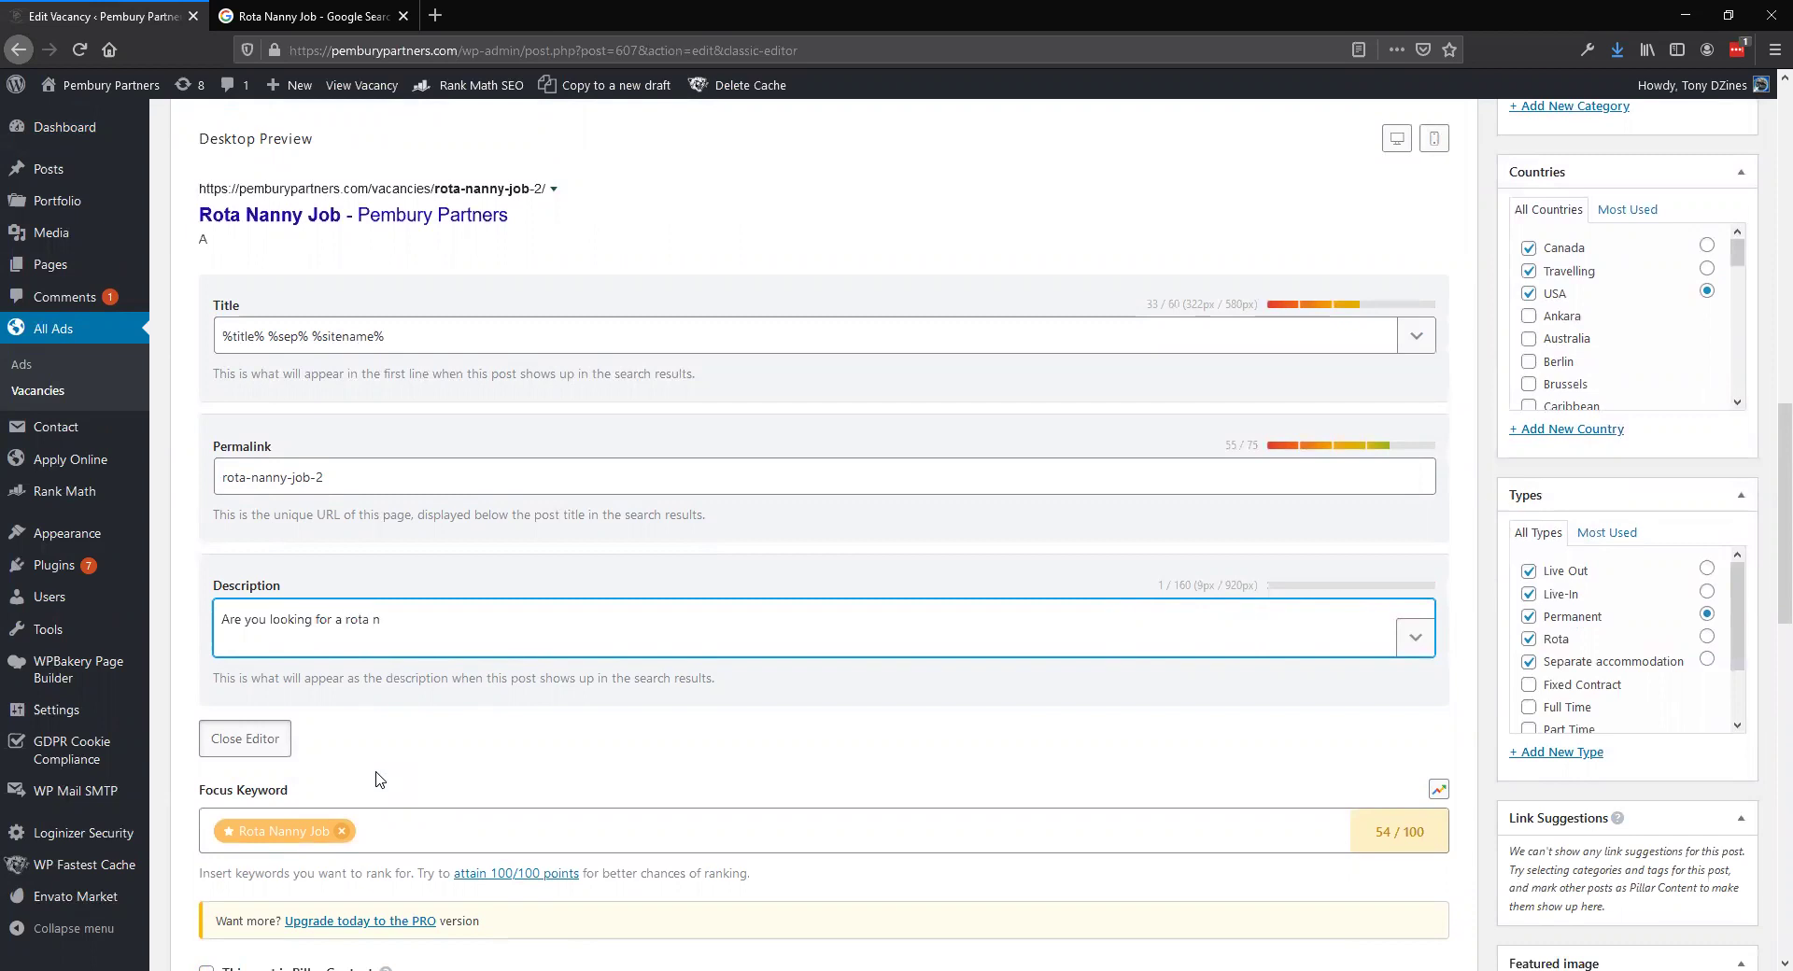
type("aa")
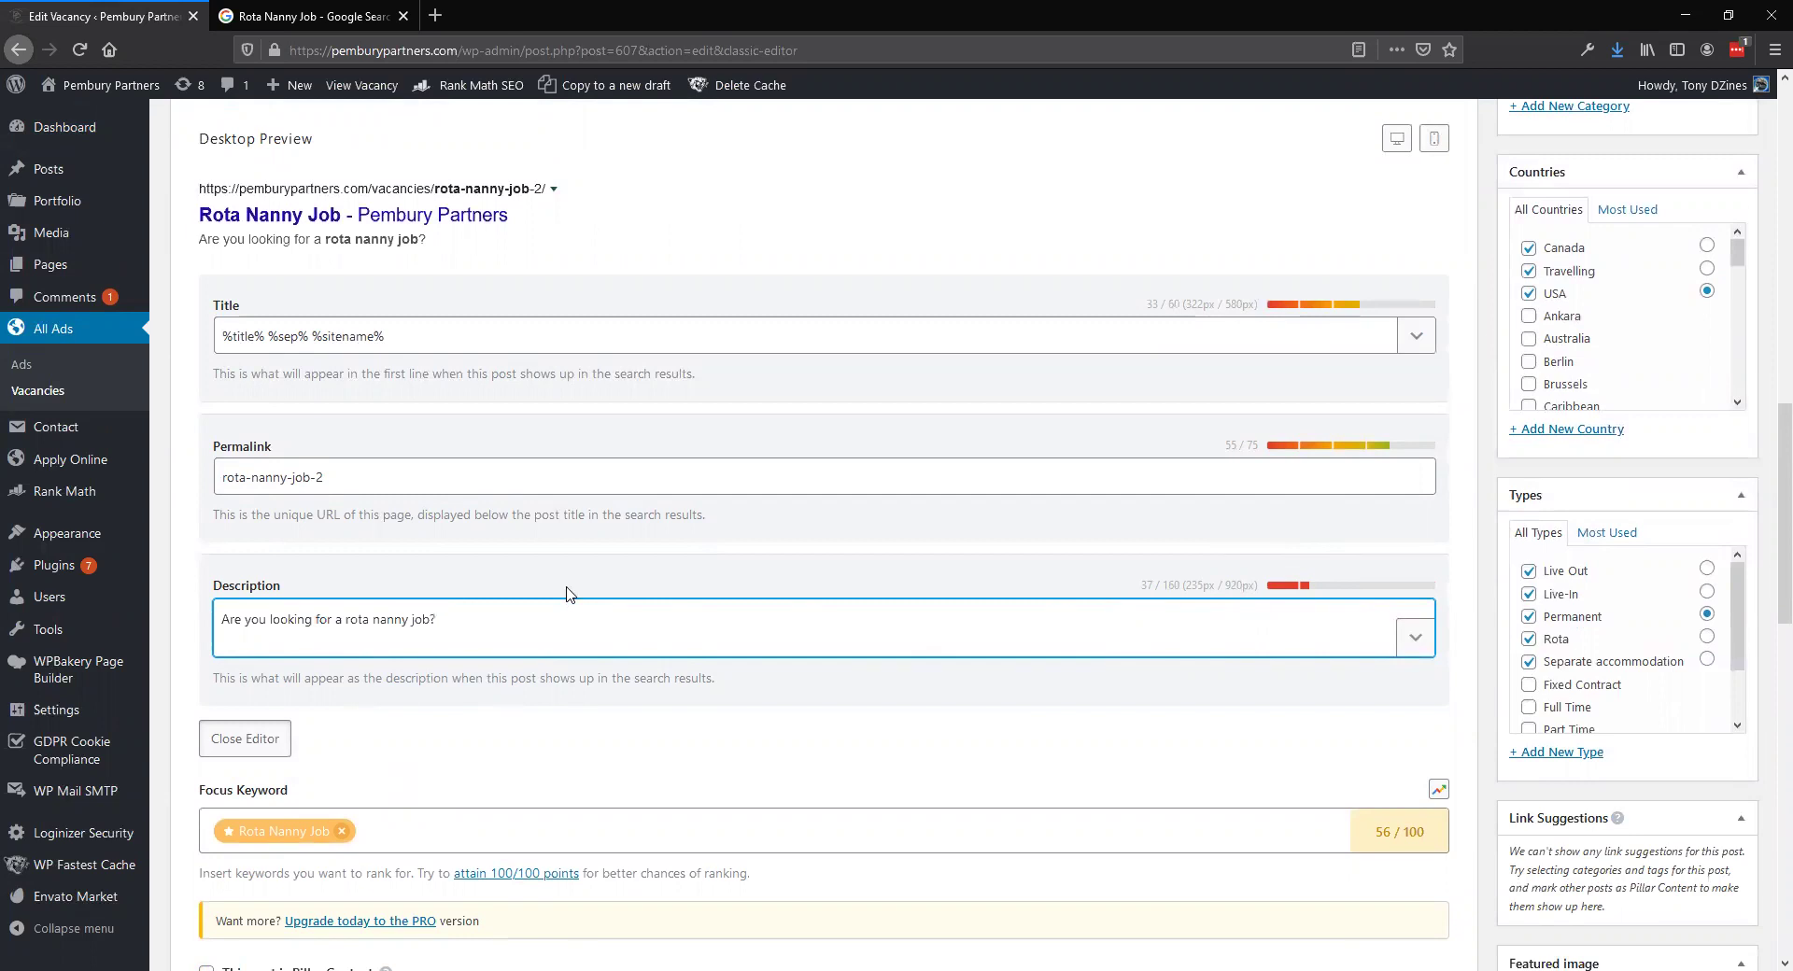
scroll(677, 670, "down", 3)
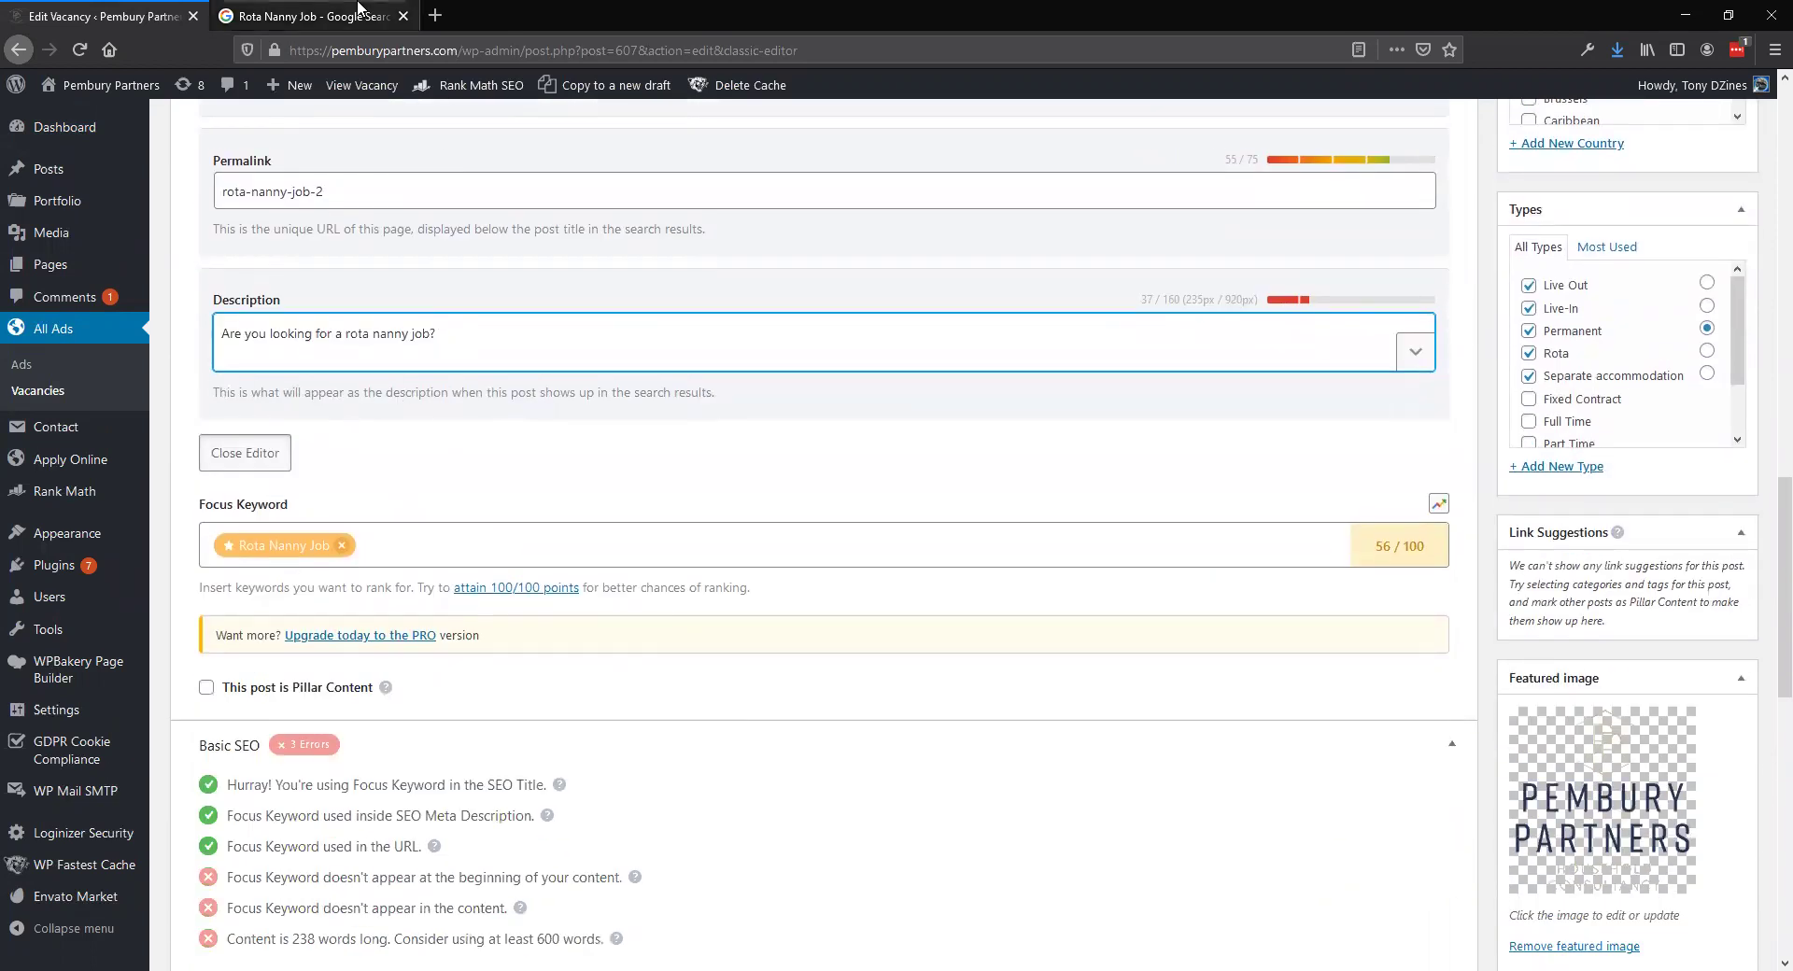
Copy the opening of the vacancy content, from "Pembury Partners are looking" through "two additional Nannies".
scroll(442, 551, "up", 6)
scroll(443, 551, "up", 7)
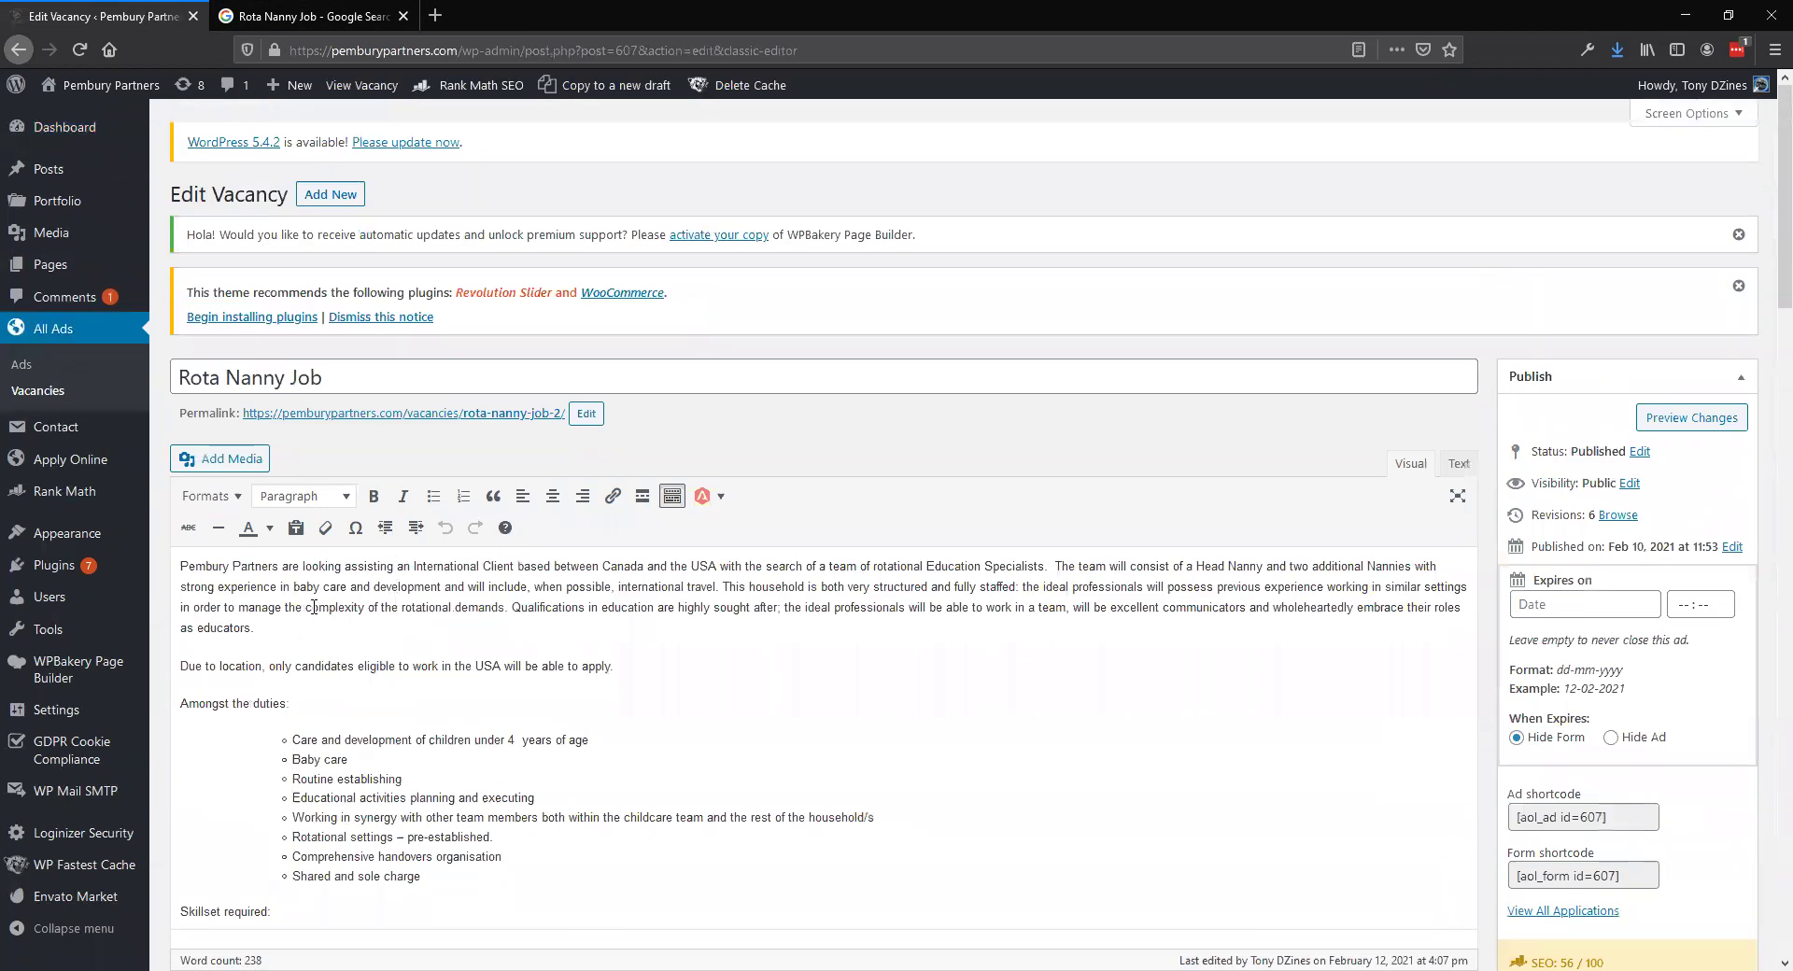
left_click_drag(182, 565, 624, 575)
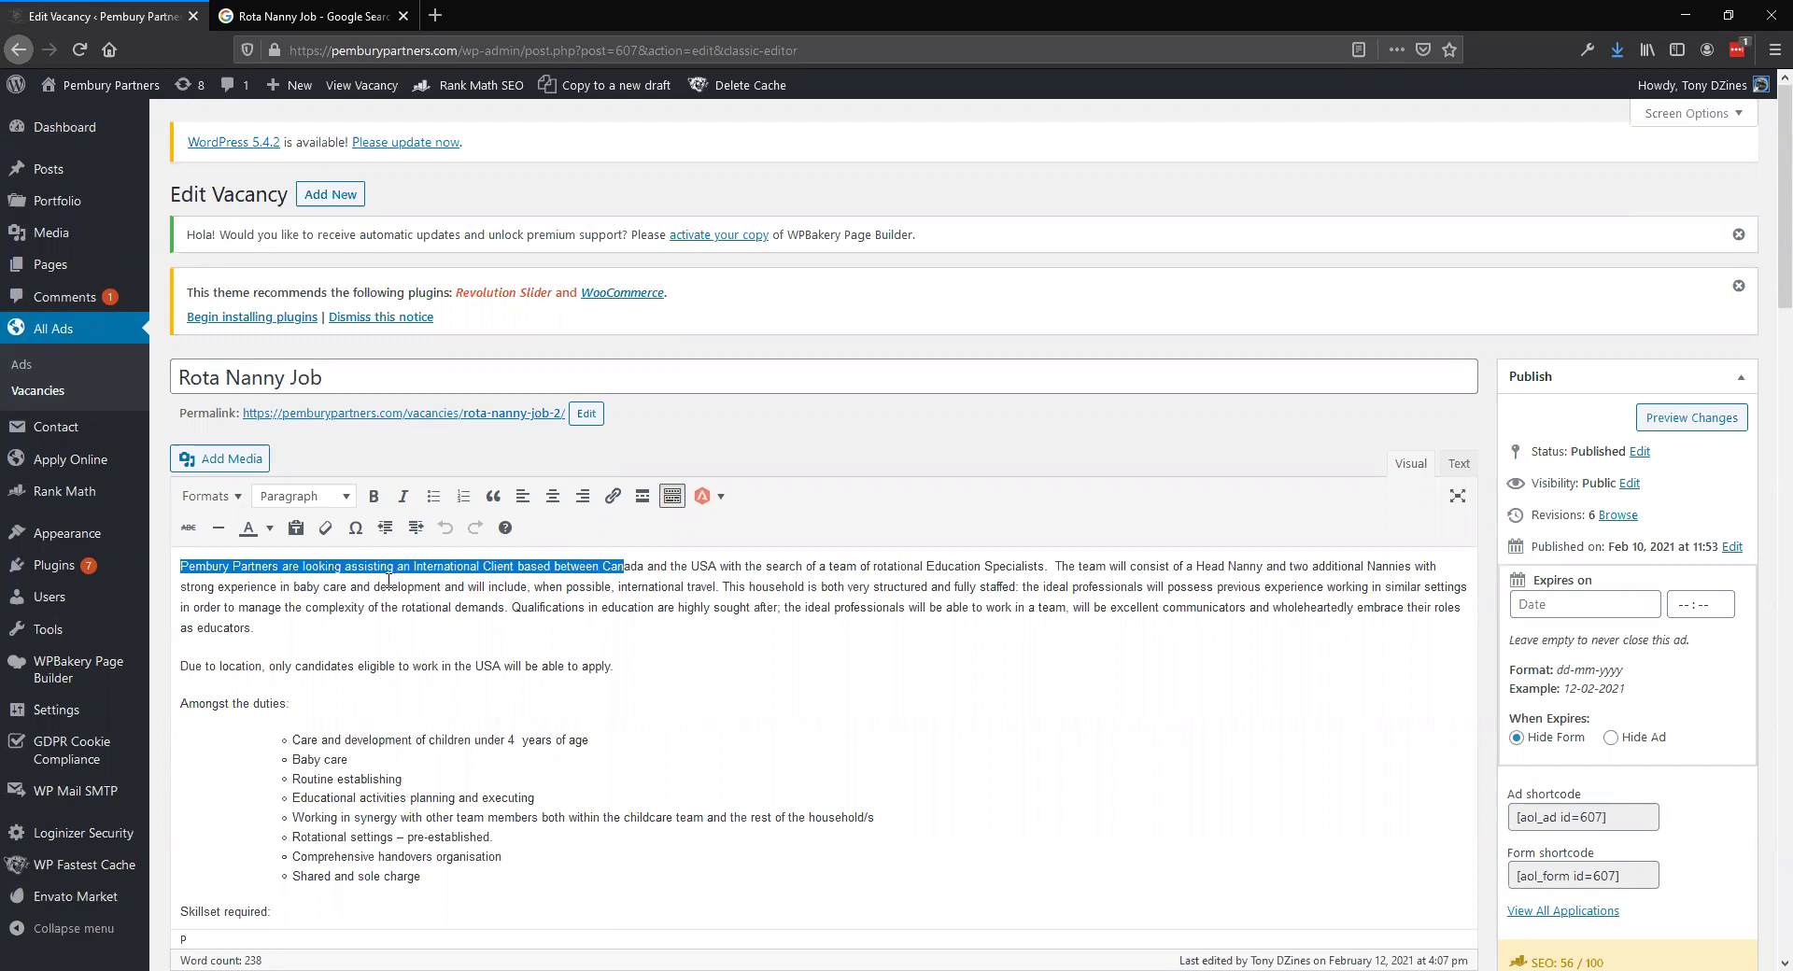
left_click(204, 567)
left_click_drag(178, 566, 1412, 570)
right_click(1374, 572)
left_click(1422, 634)
Append the copied opening text to the snippet description after "Are you looking for a rota nanny job?".
scroll(551, 572, "down", 8)
scroll(551, 572, "down", 1)
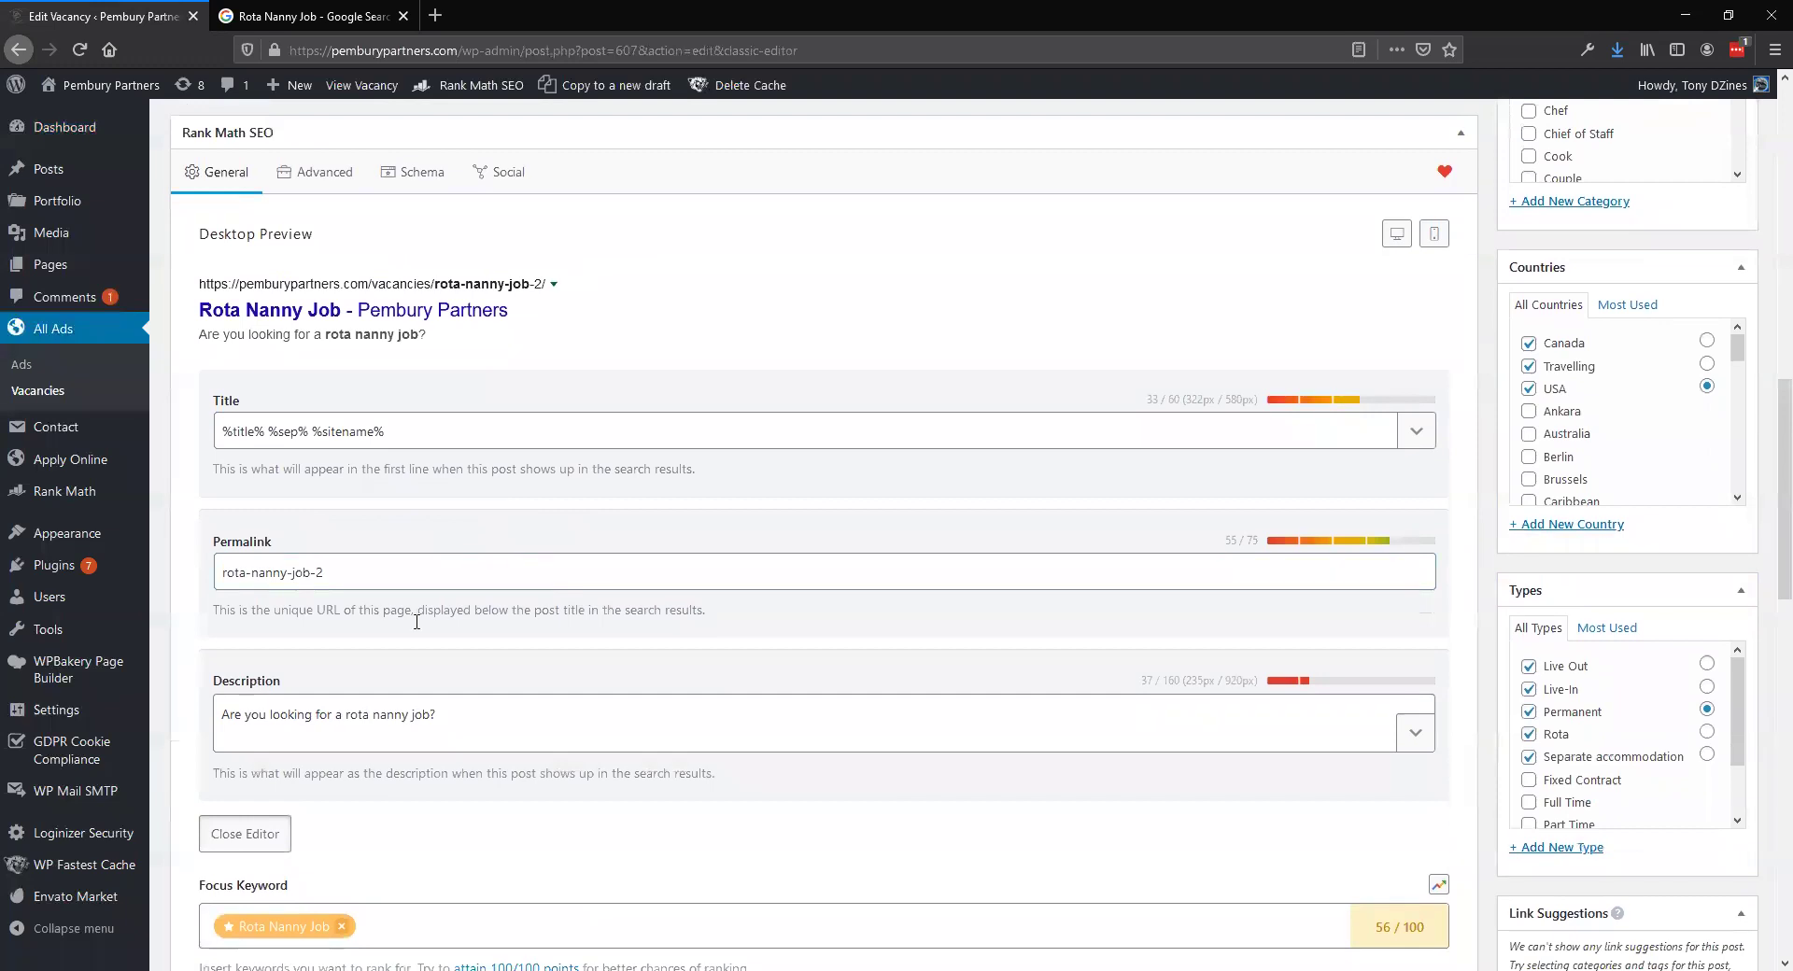
left_click(465, 713)
key("ctrl+v")
scroll(435, 729, "down", 2)
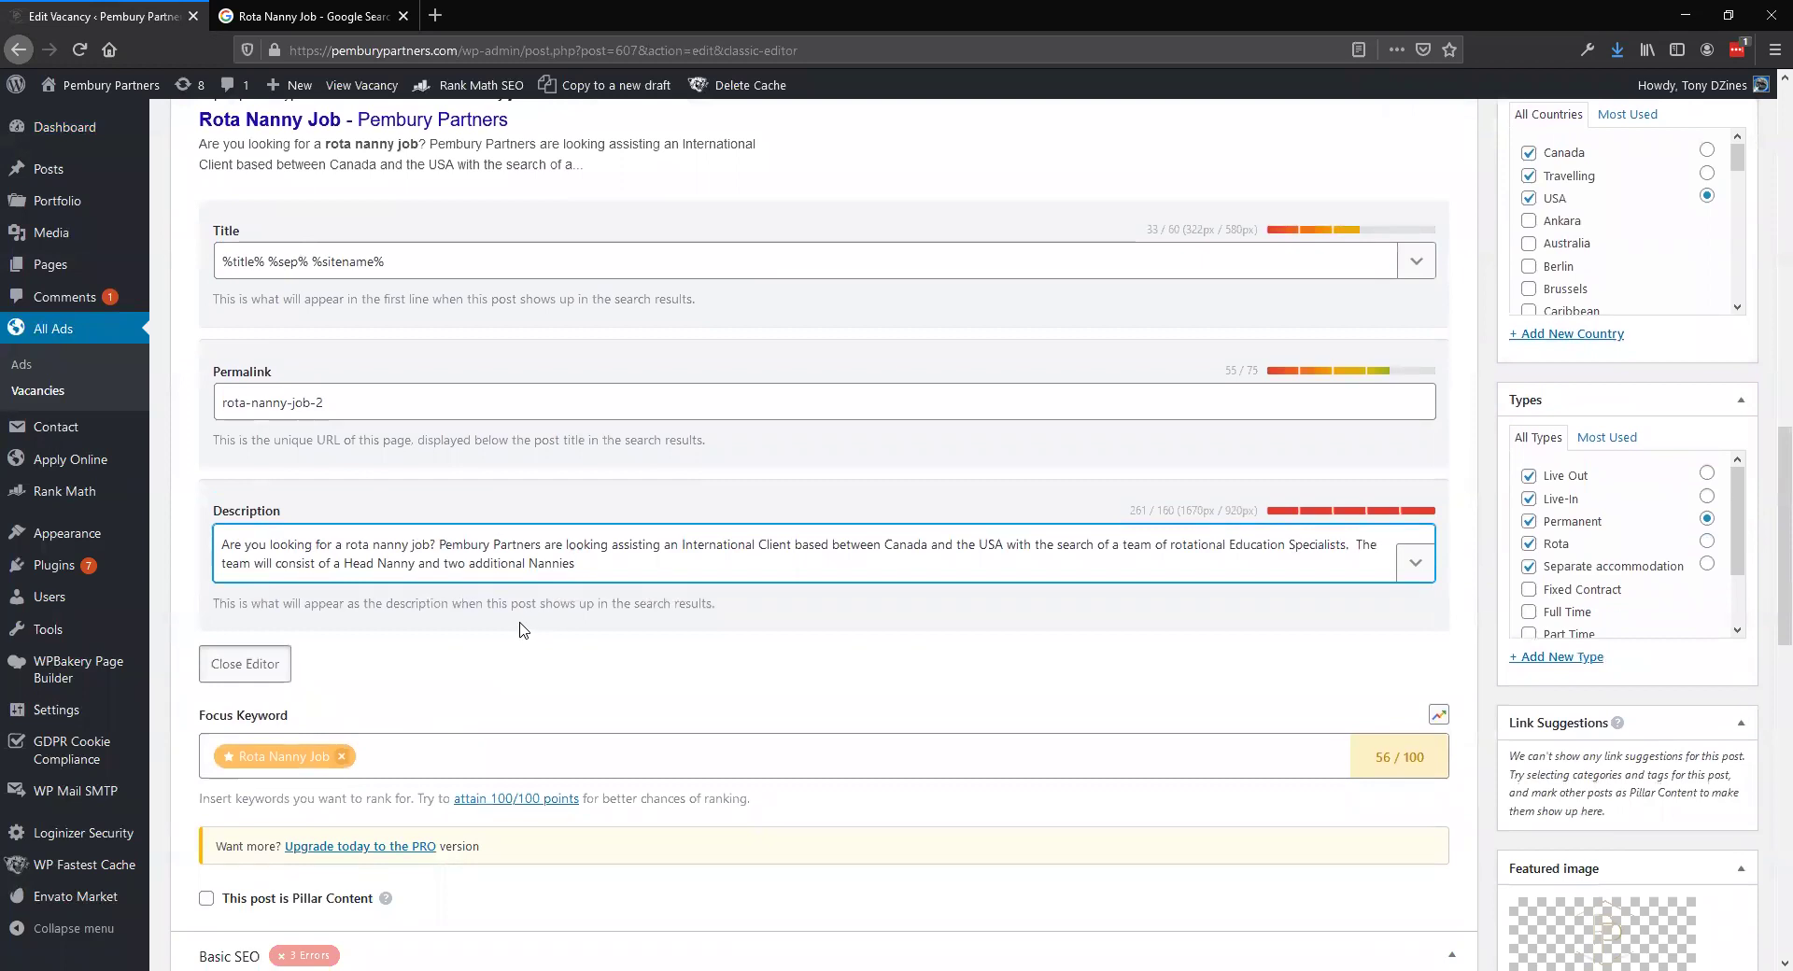
Shorten the snippet description by deleting "and two additional Nannies" so it ends at "The team will consist of a Head Nanny".
key("BackSpace")
key("BackSpace")
key("BackSpace")
key("BackSpace")
key("BackSpace")
key("BackSpace")
key("BackSpace")
key("BackSpace")
key("BackSpace")
key("BackSpace")
key("BackSpace")
key("BackSpace")
key("BackSpace")
key("BackSpace")
key("BackSpace")
Examine the Basic SEO checks, including the explanation of the focus keyword appearing at the beginning of the content.
scroll(383, 699, "down", 1)
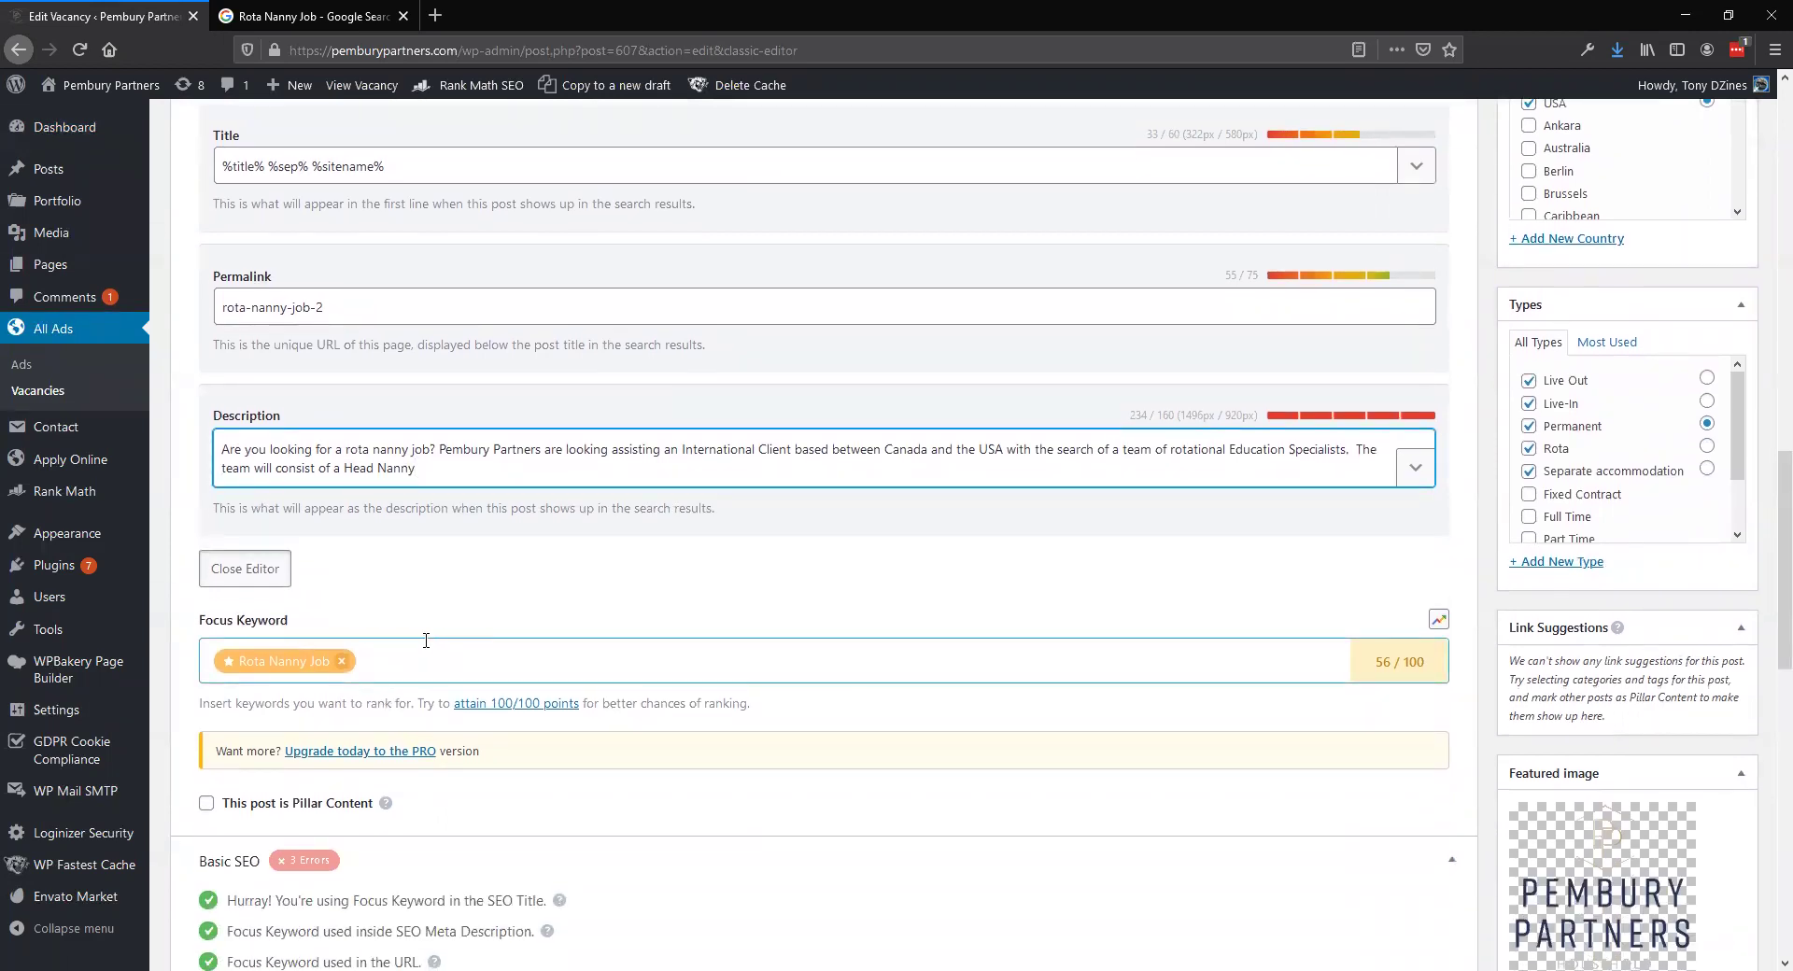
scroll(545, 711, "down", 2)
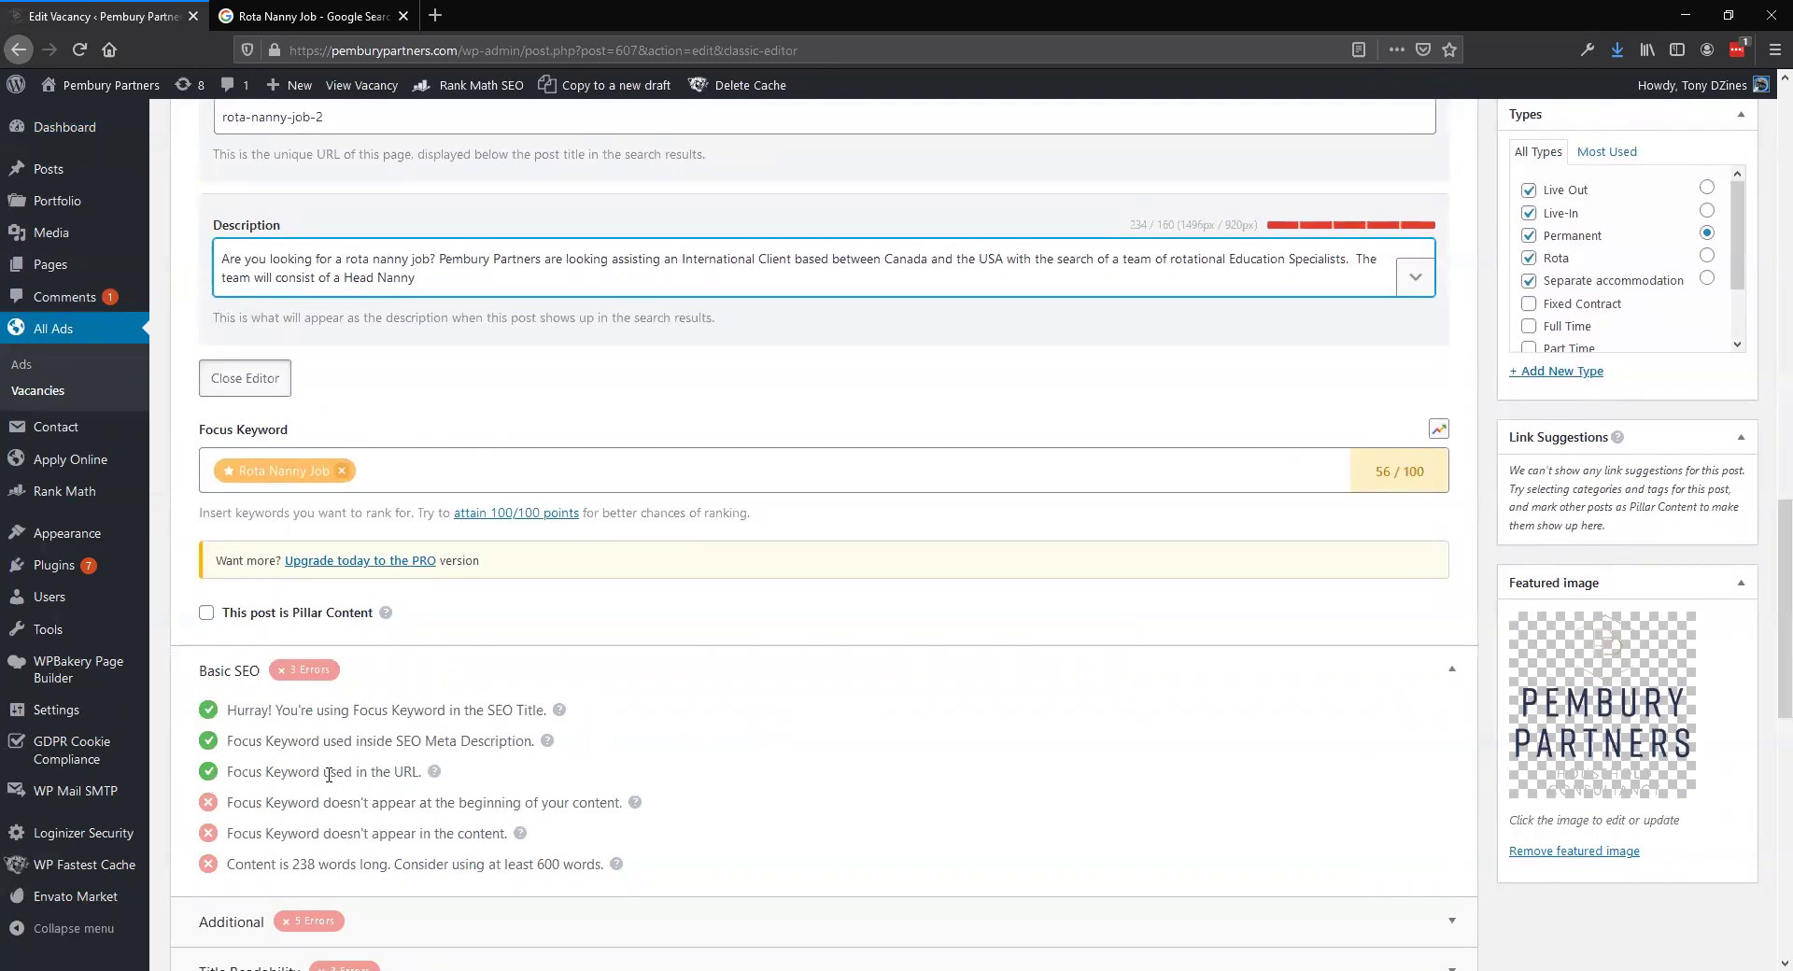
scroll(423, 777, "up", 15)
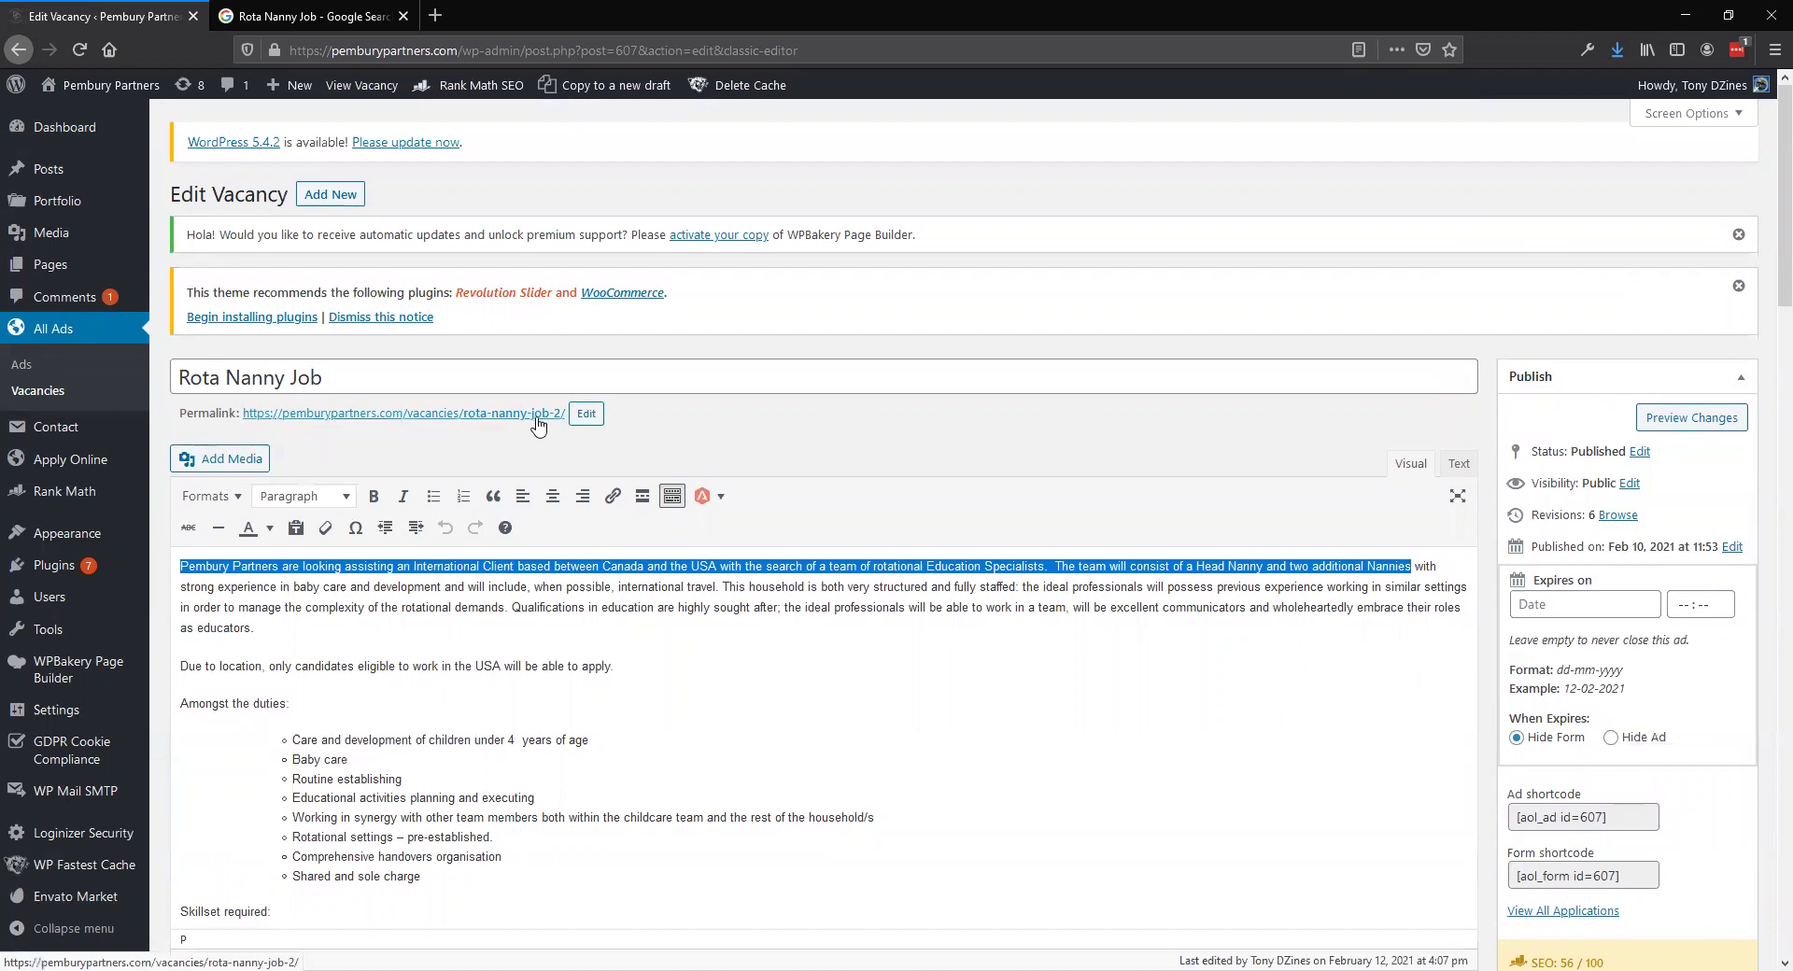
scroll(549, 422, "down", 12)
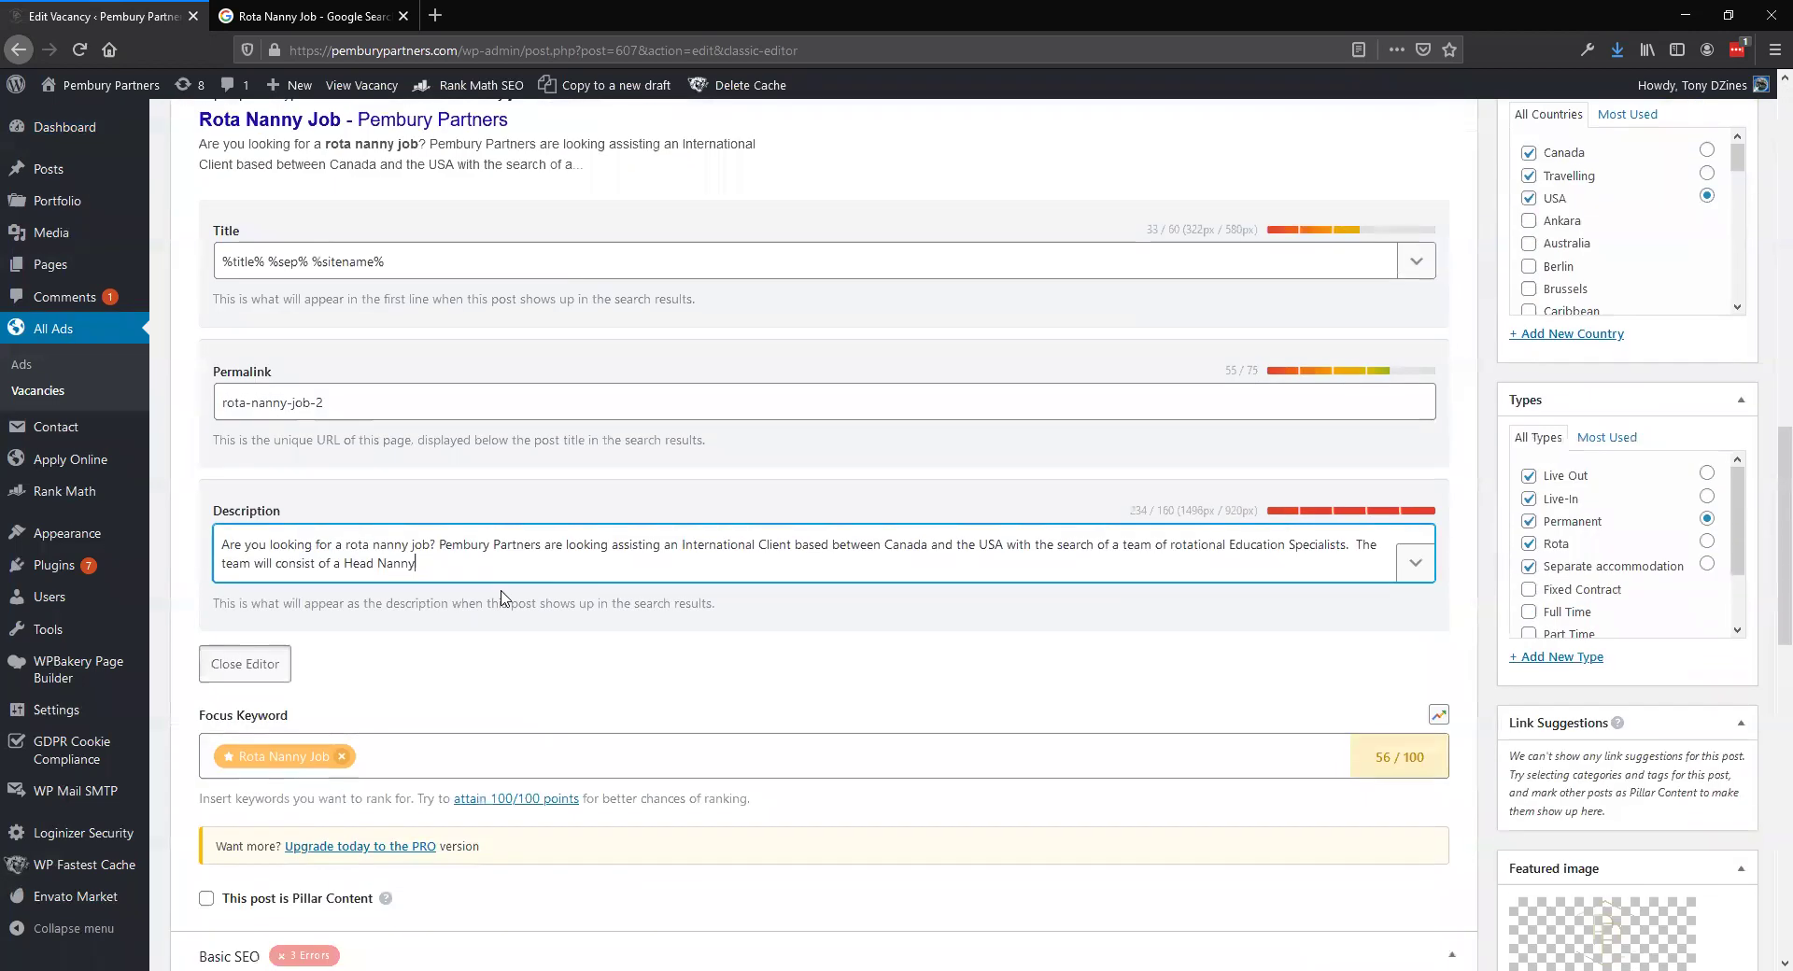
scroll(502, 597, "down", 3)
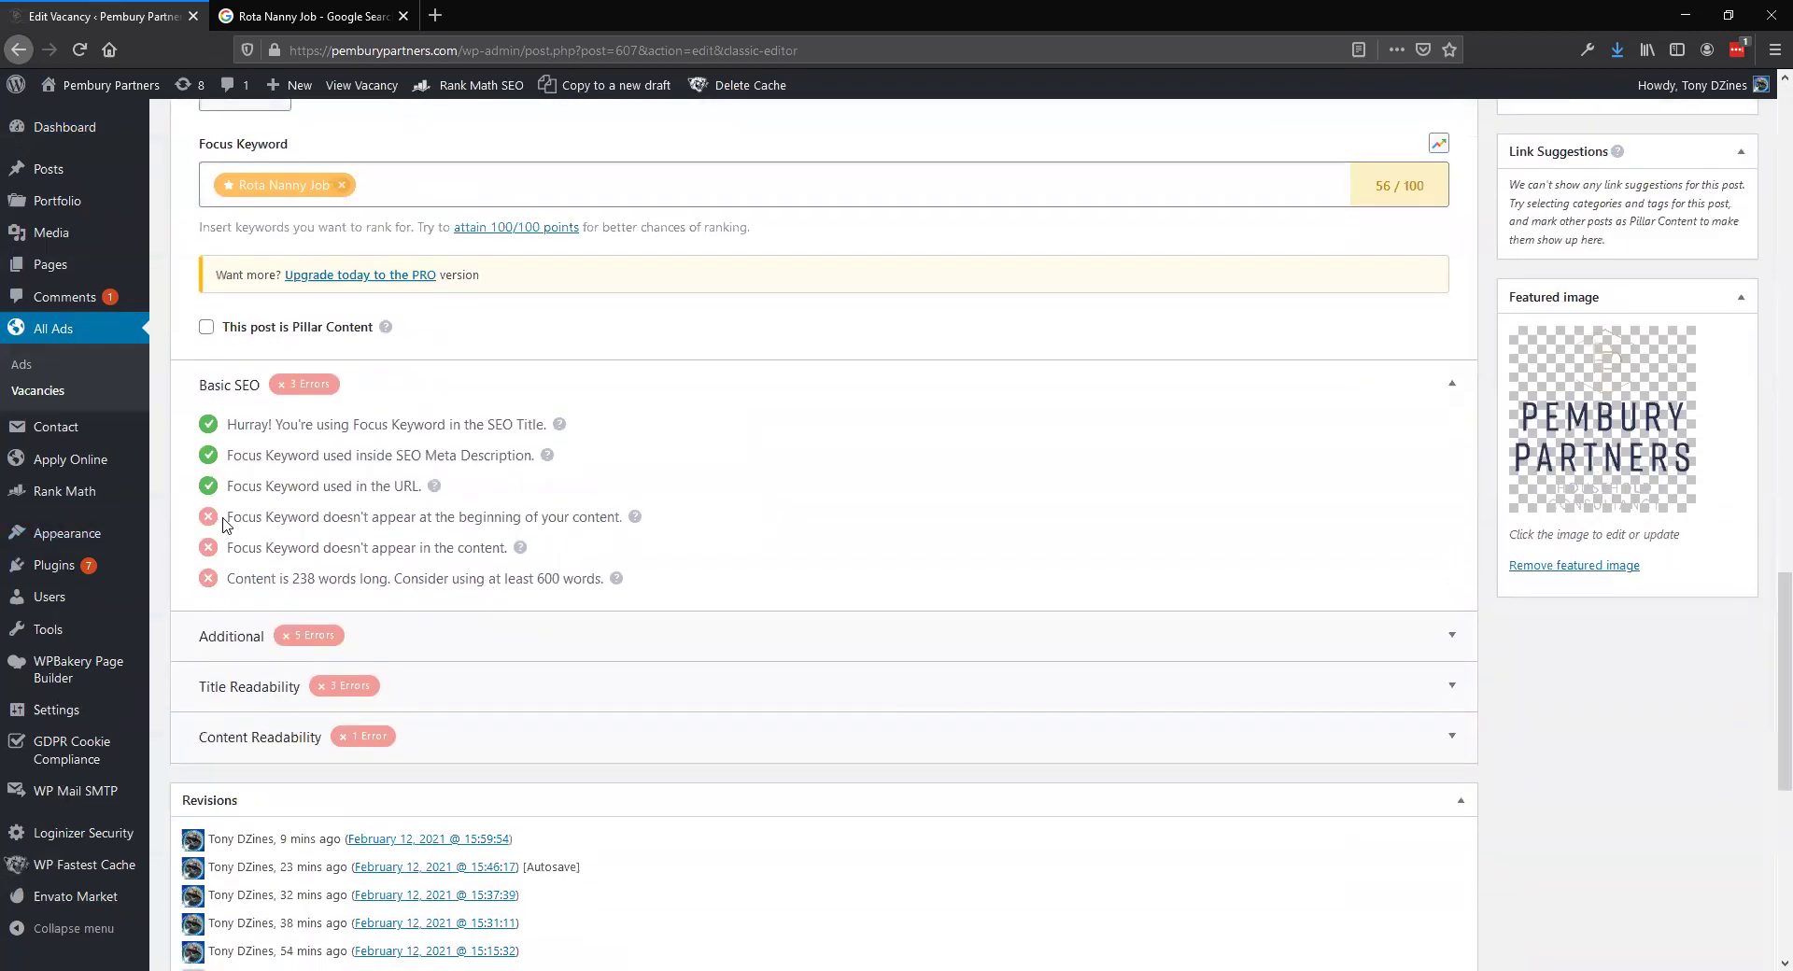
mouse_move(633, 521)
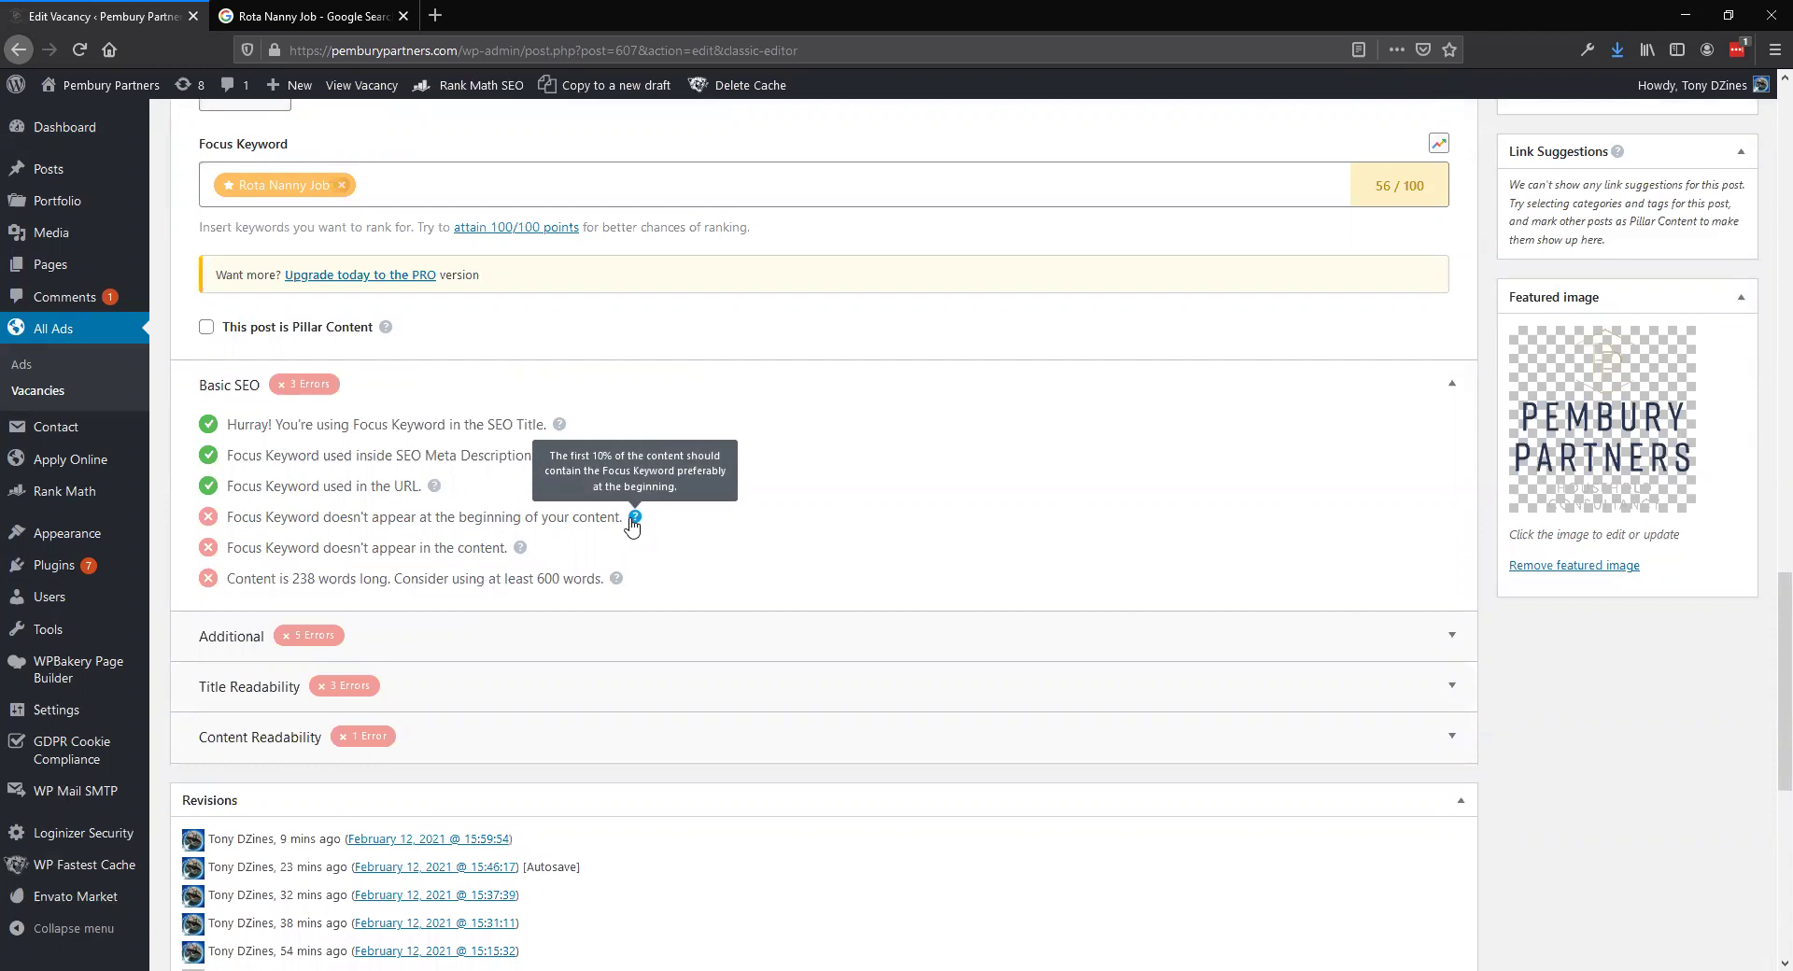
Copy "Are you looking for a rota nanny job?" from the snippet description to the start of the vacancy content.
scroll(633, 525, "up", 15)
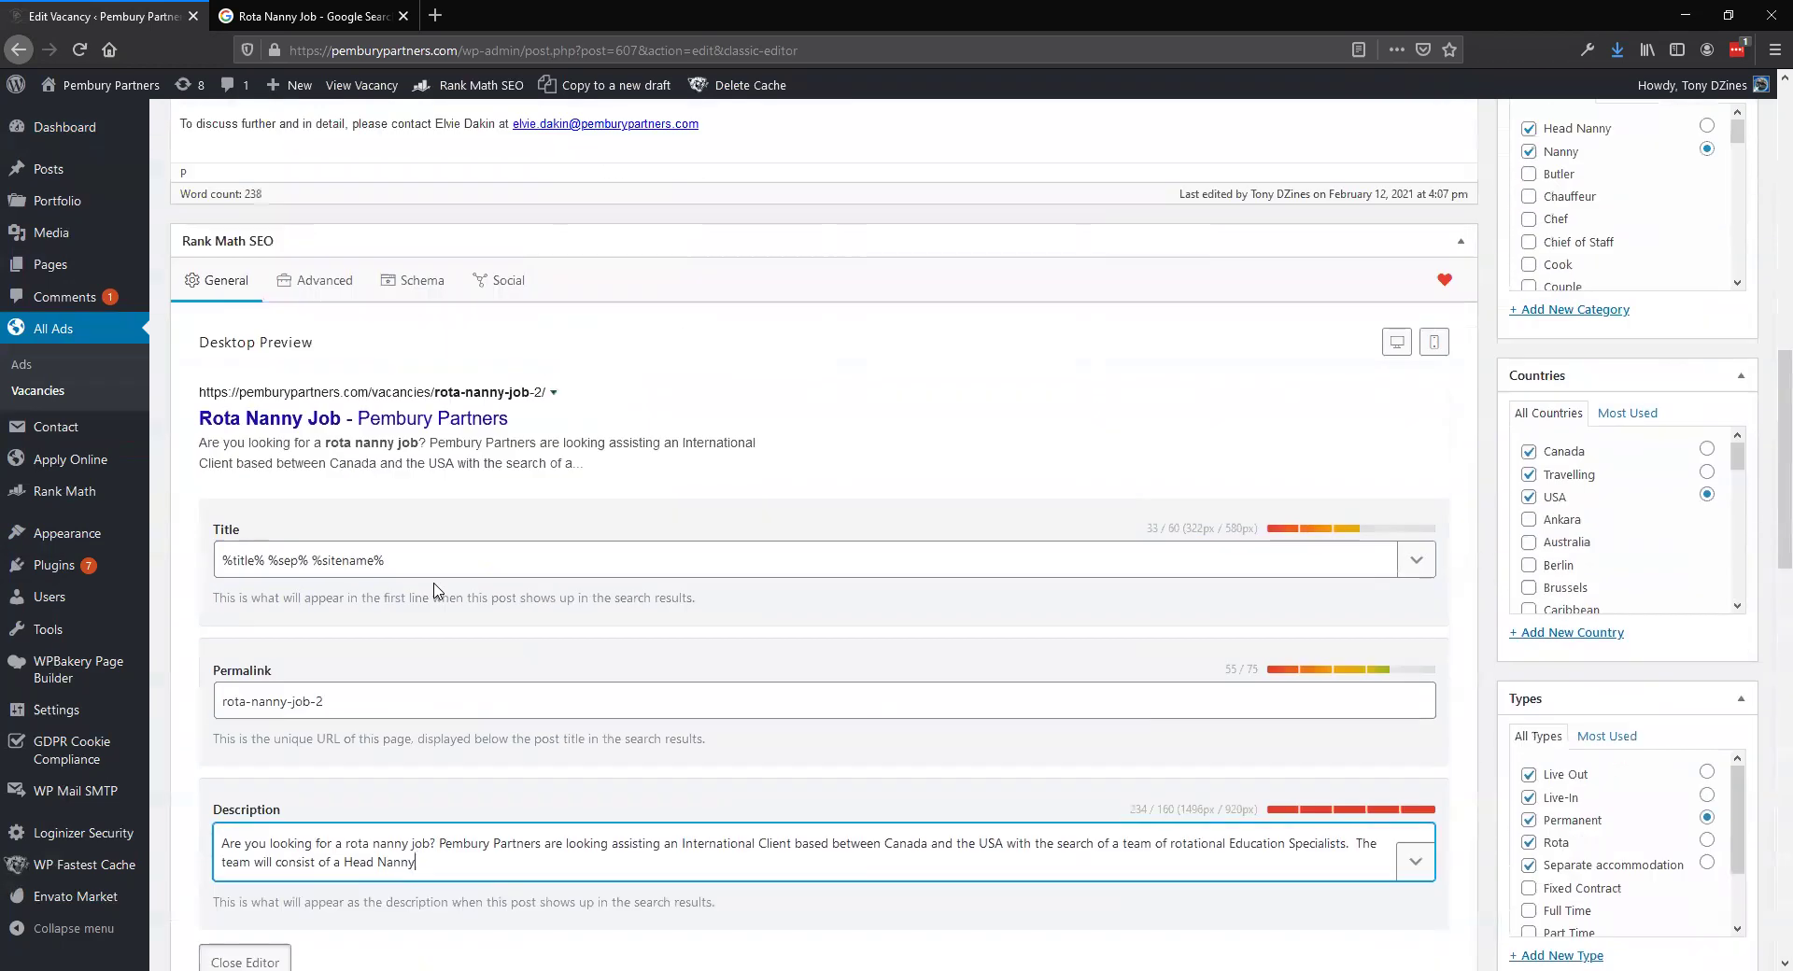
scroll(239, 438, "up", 2)
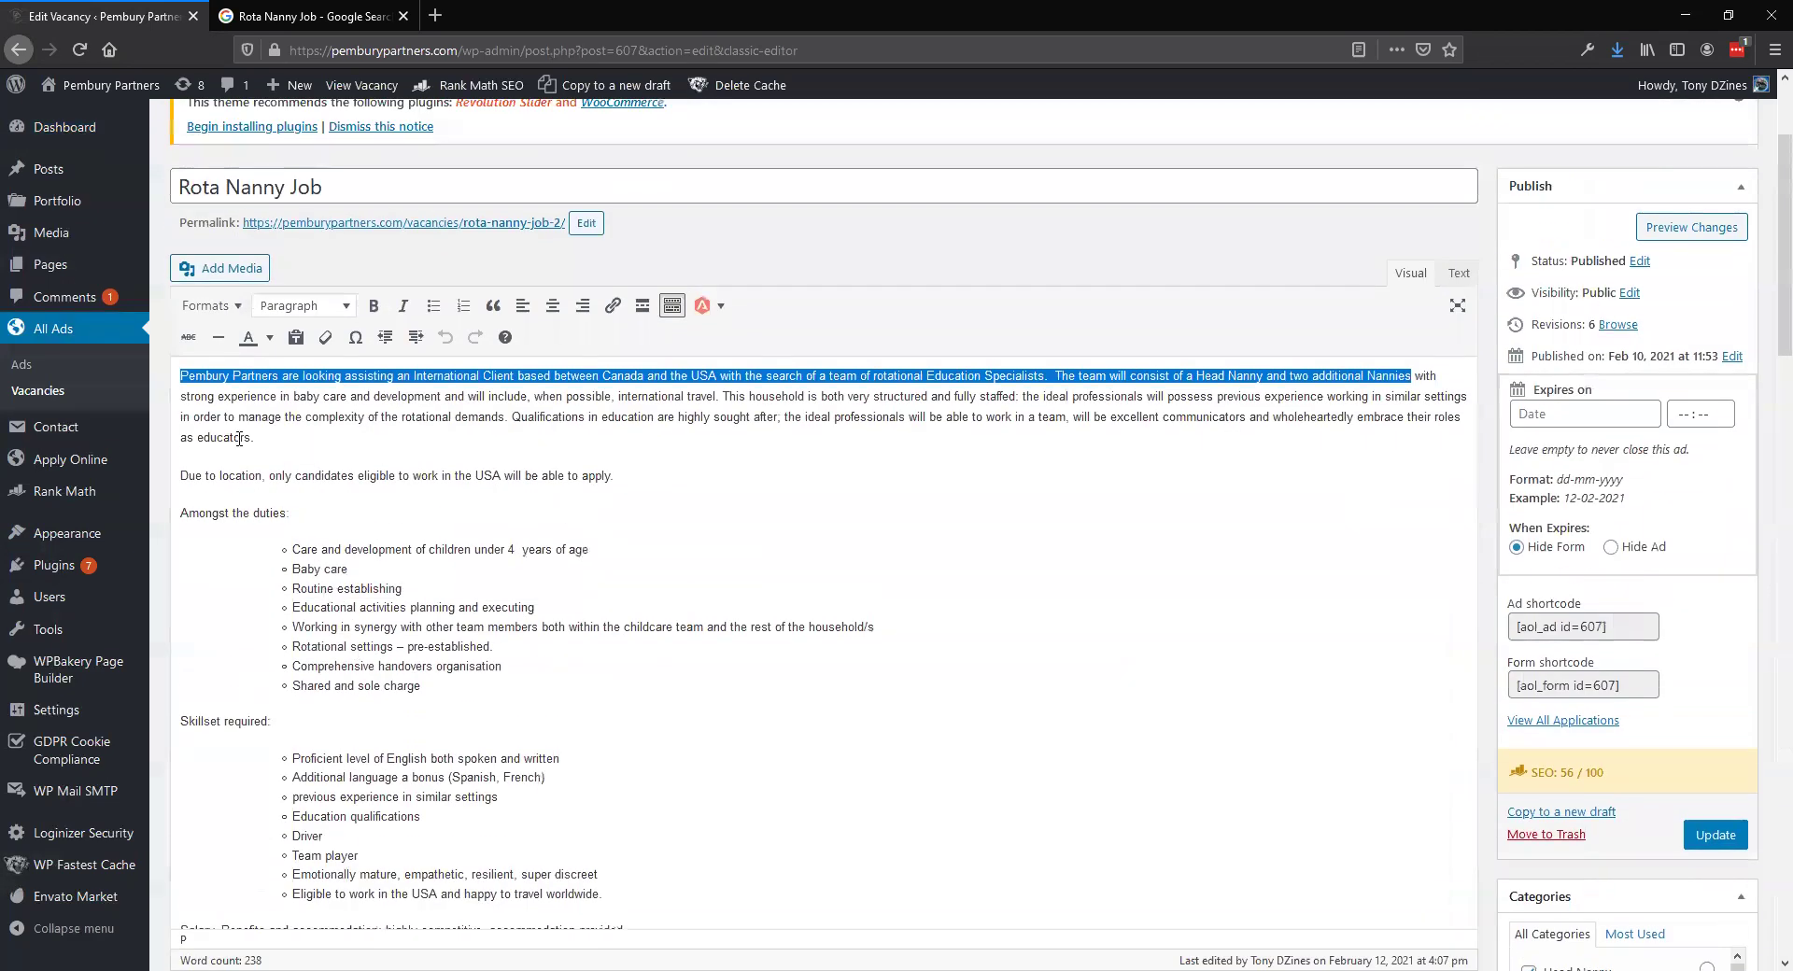
left_click(181, 379)
scroll(316, 496, "down", 12)
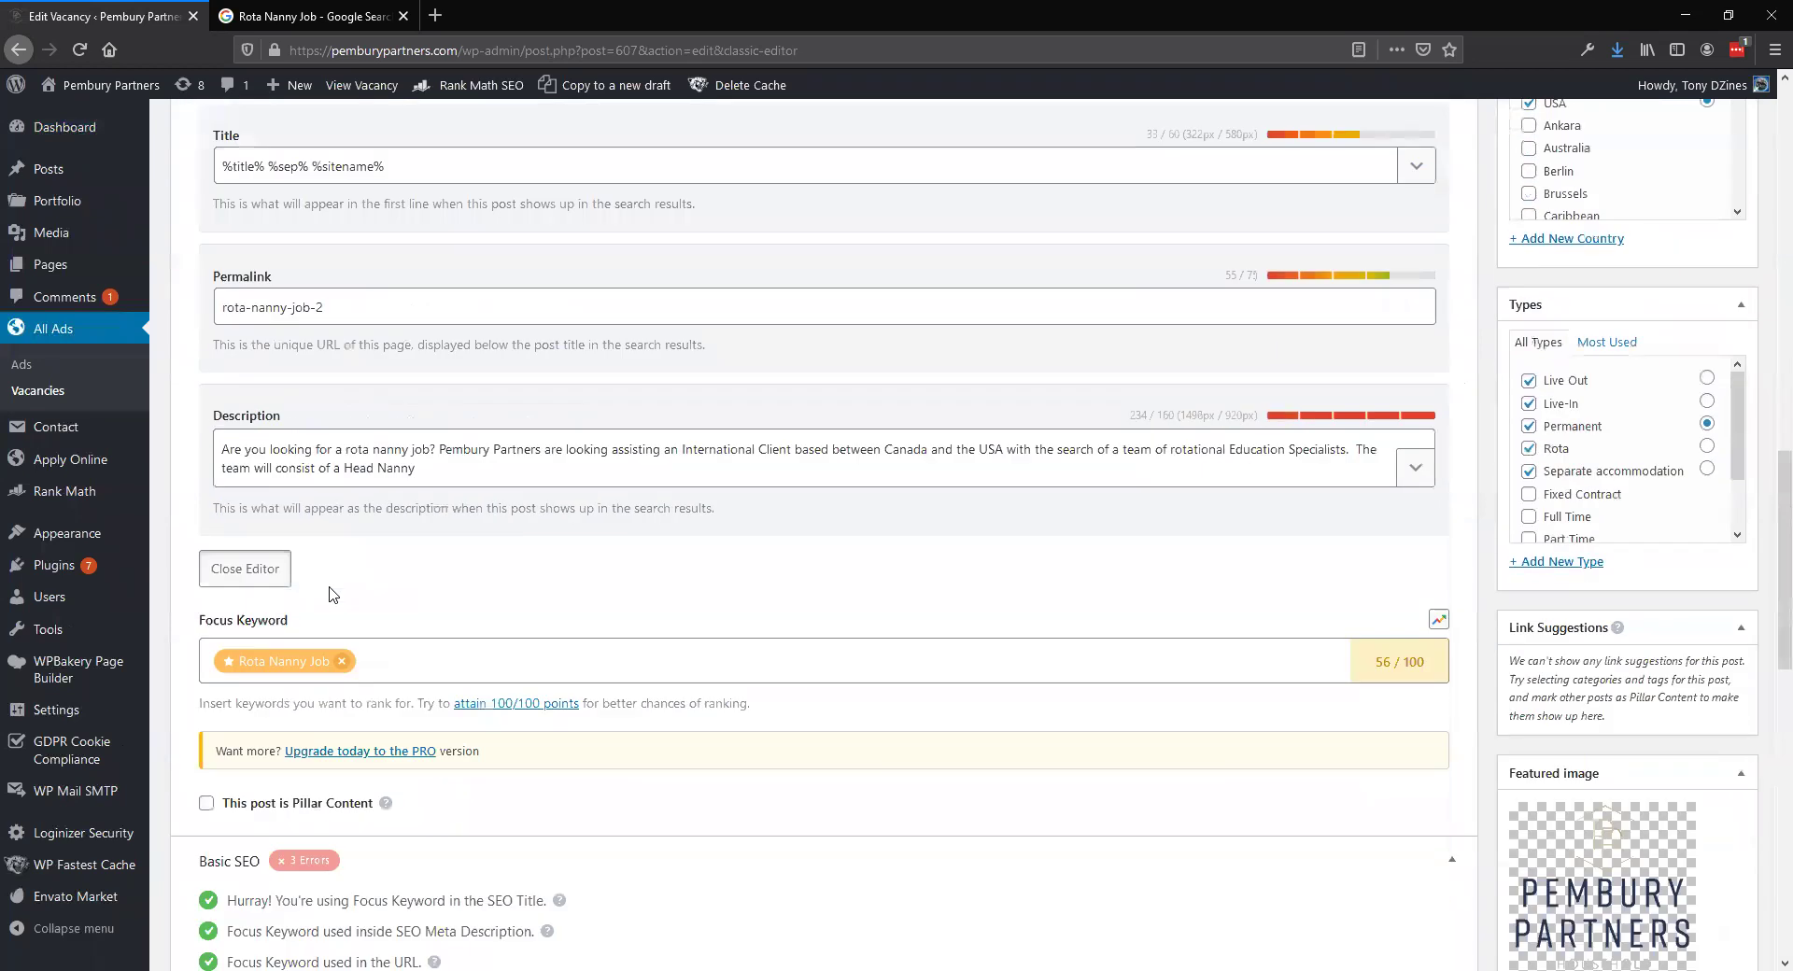
left_click_drag(439, 449, 216, 449)
right_click(295, 449)
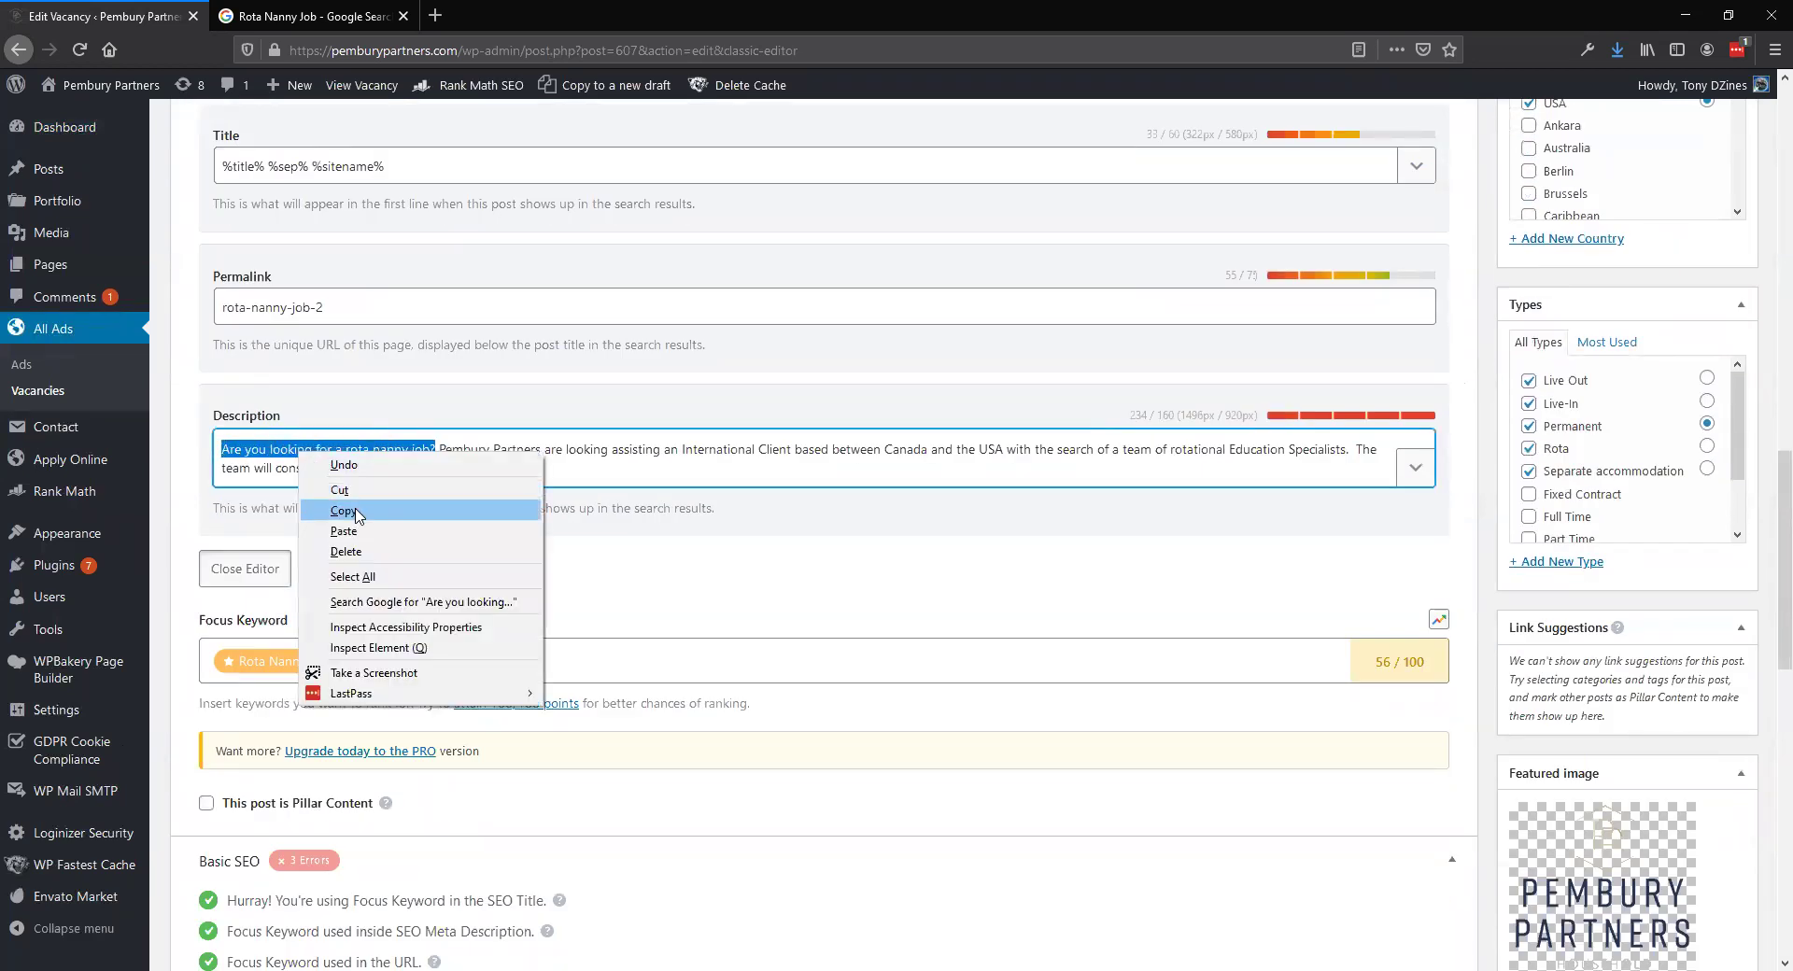
left_click(338, 512)
scroll(287, 549, "up", 8)
scroll(290, 549, "up", 7)
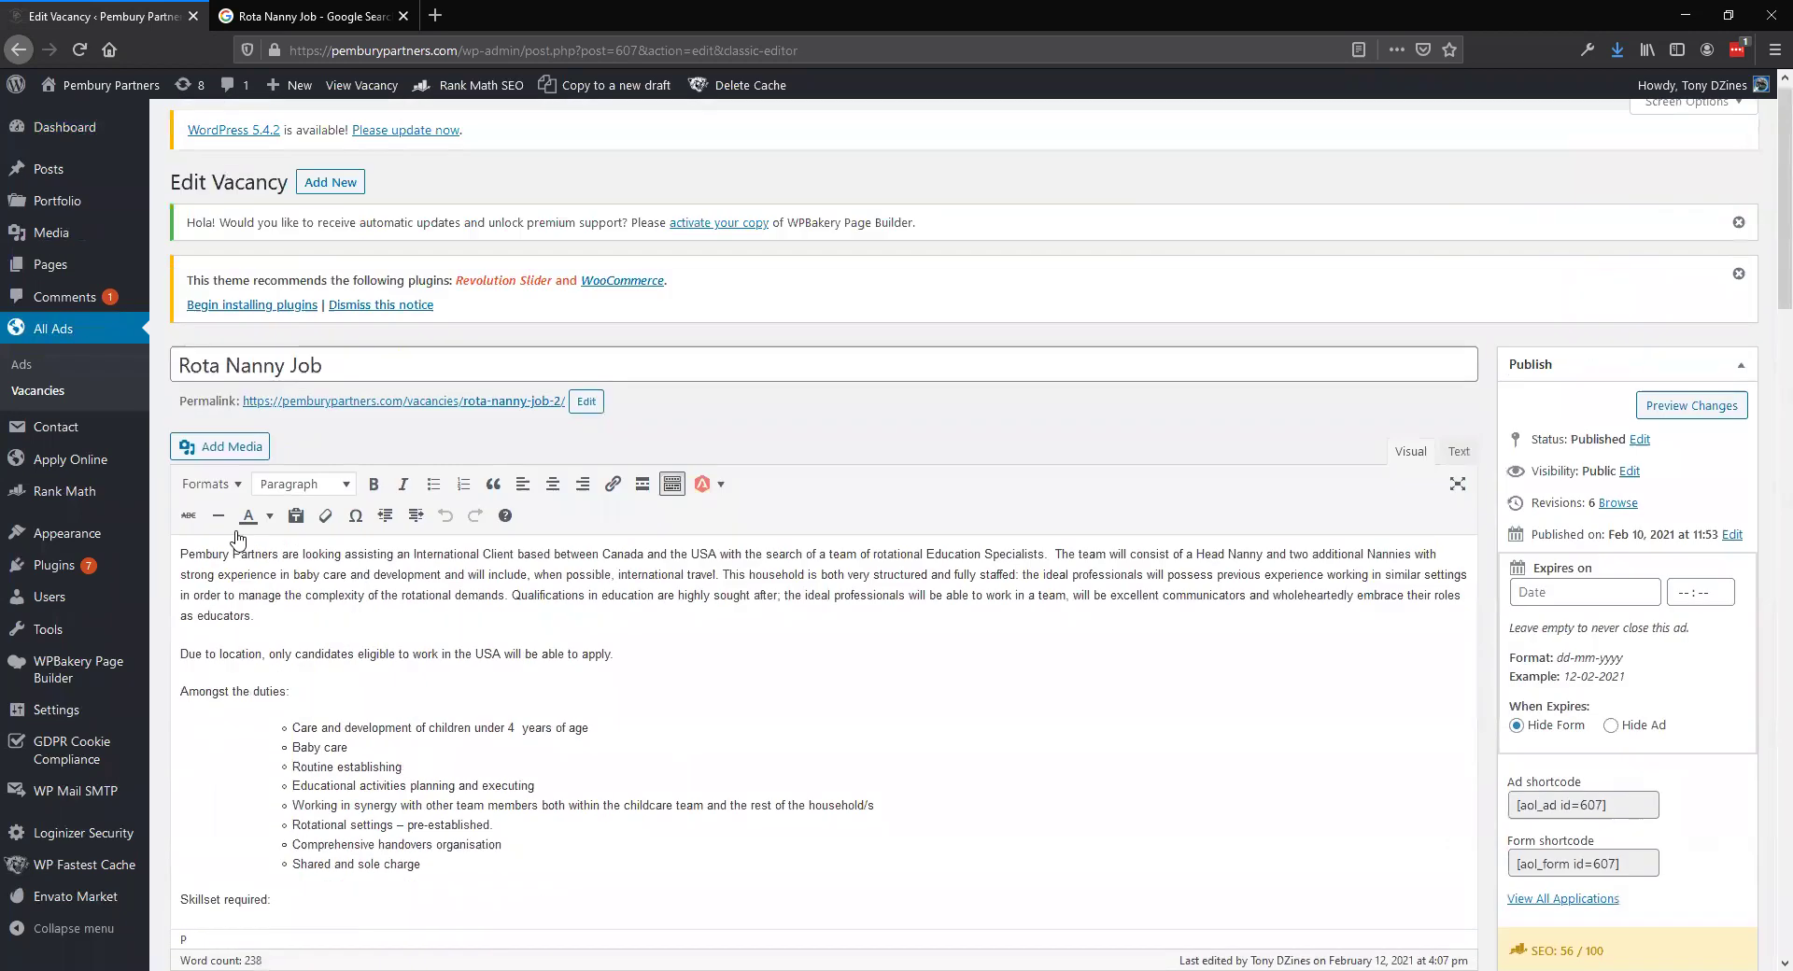
left_click(181, 566)
key("ctrl+v")
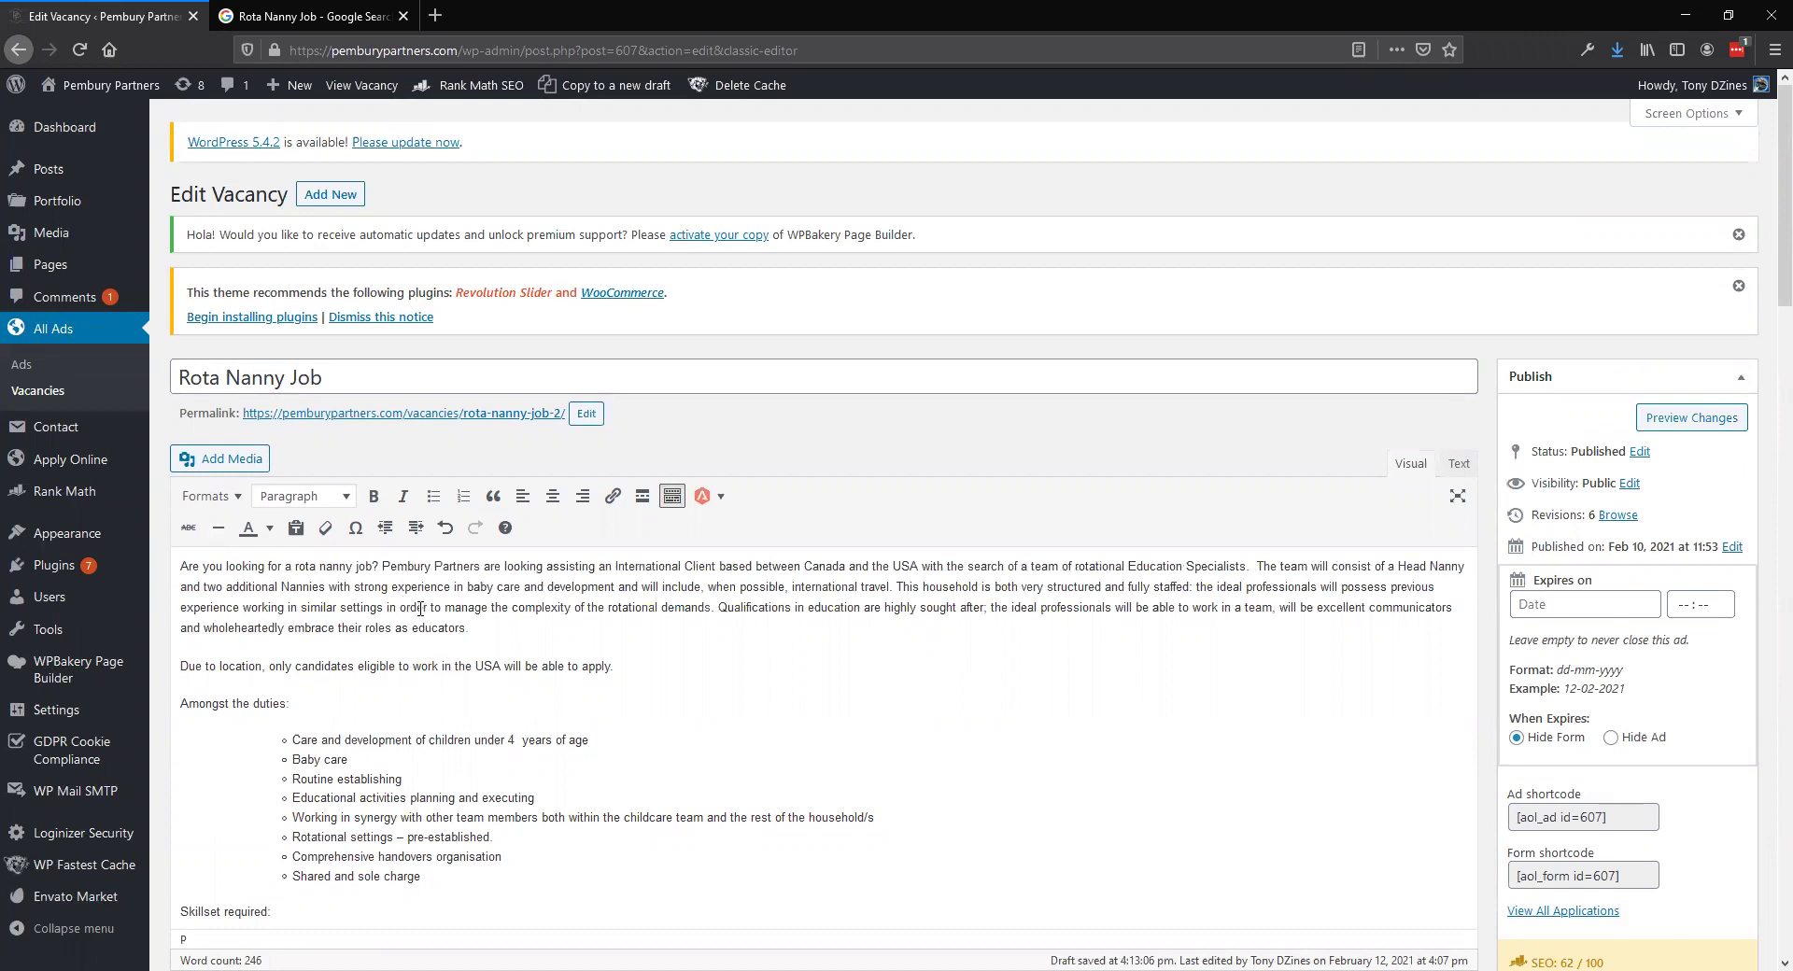
Recheck the Basic SEO results for focus keyword use and content length against the updated vacancy text.
scroll(584, 595, "down", 15)
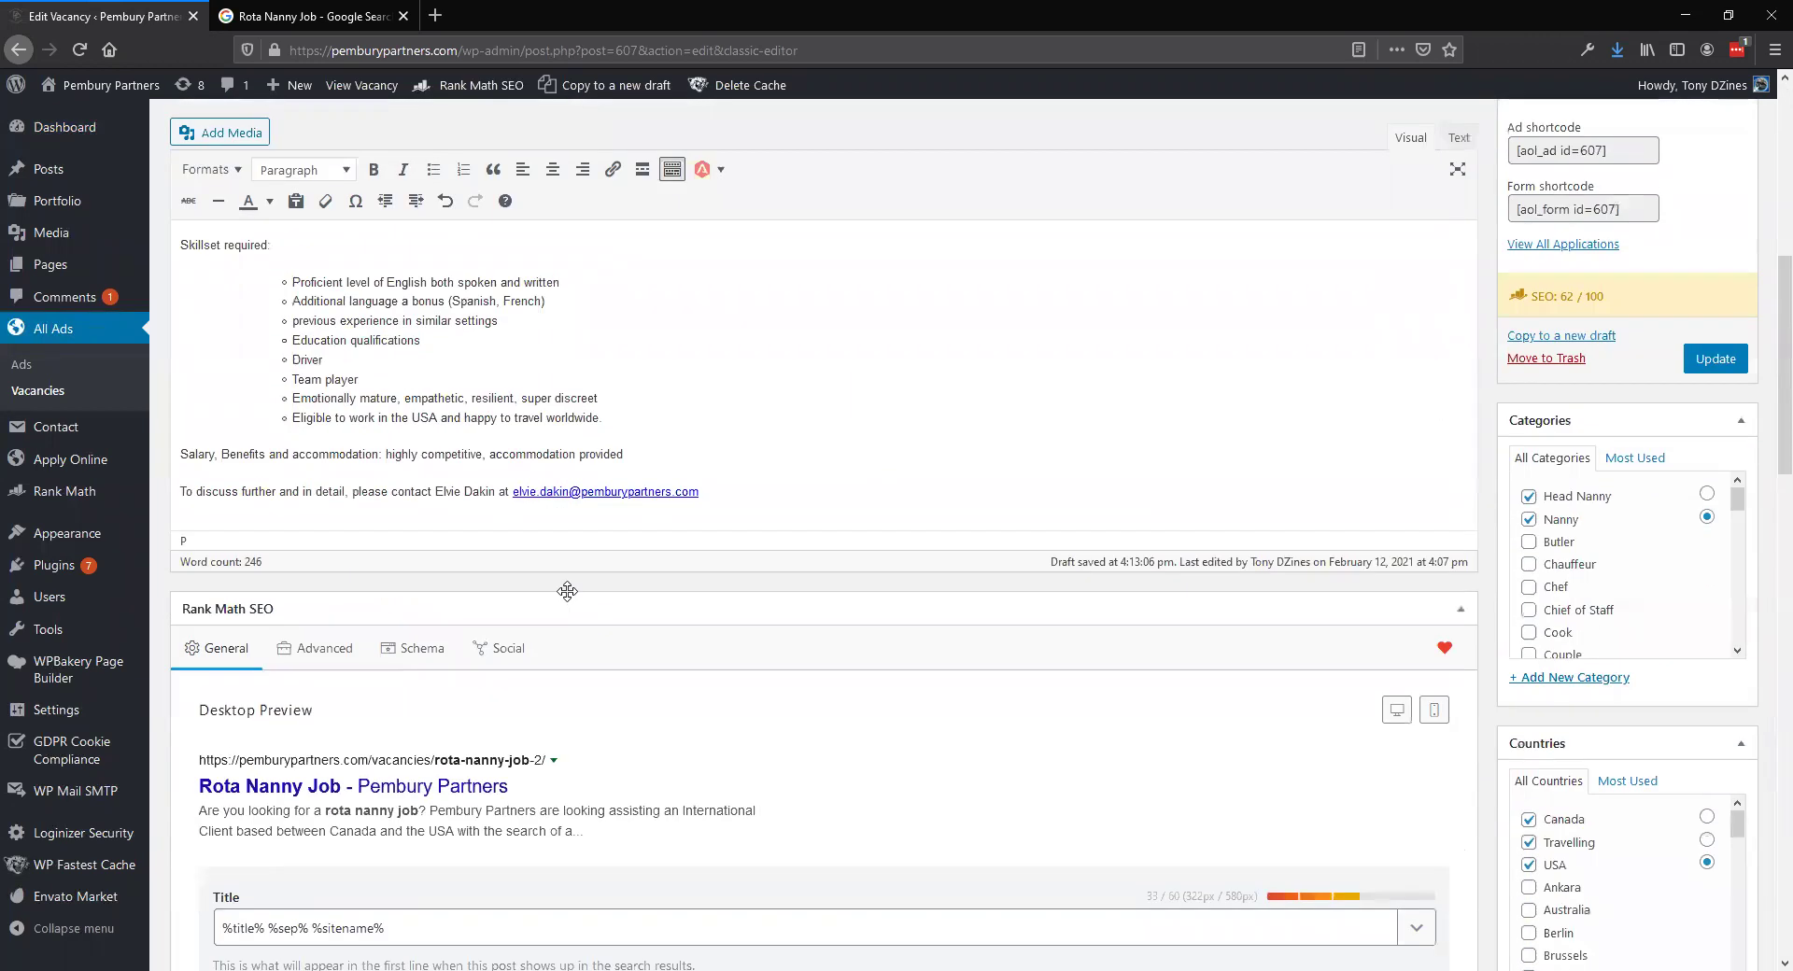
scroll(561, 597, "down", 4)
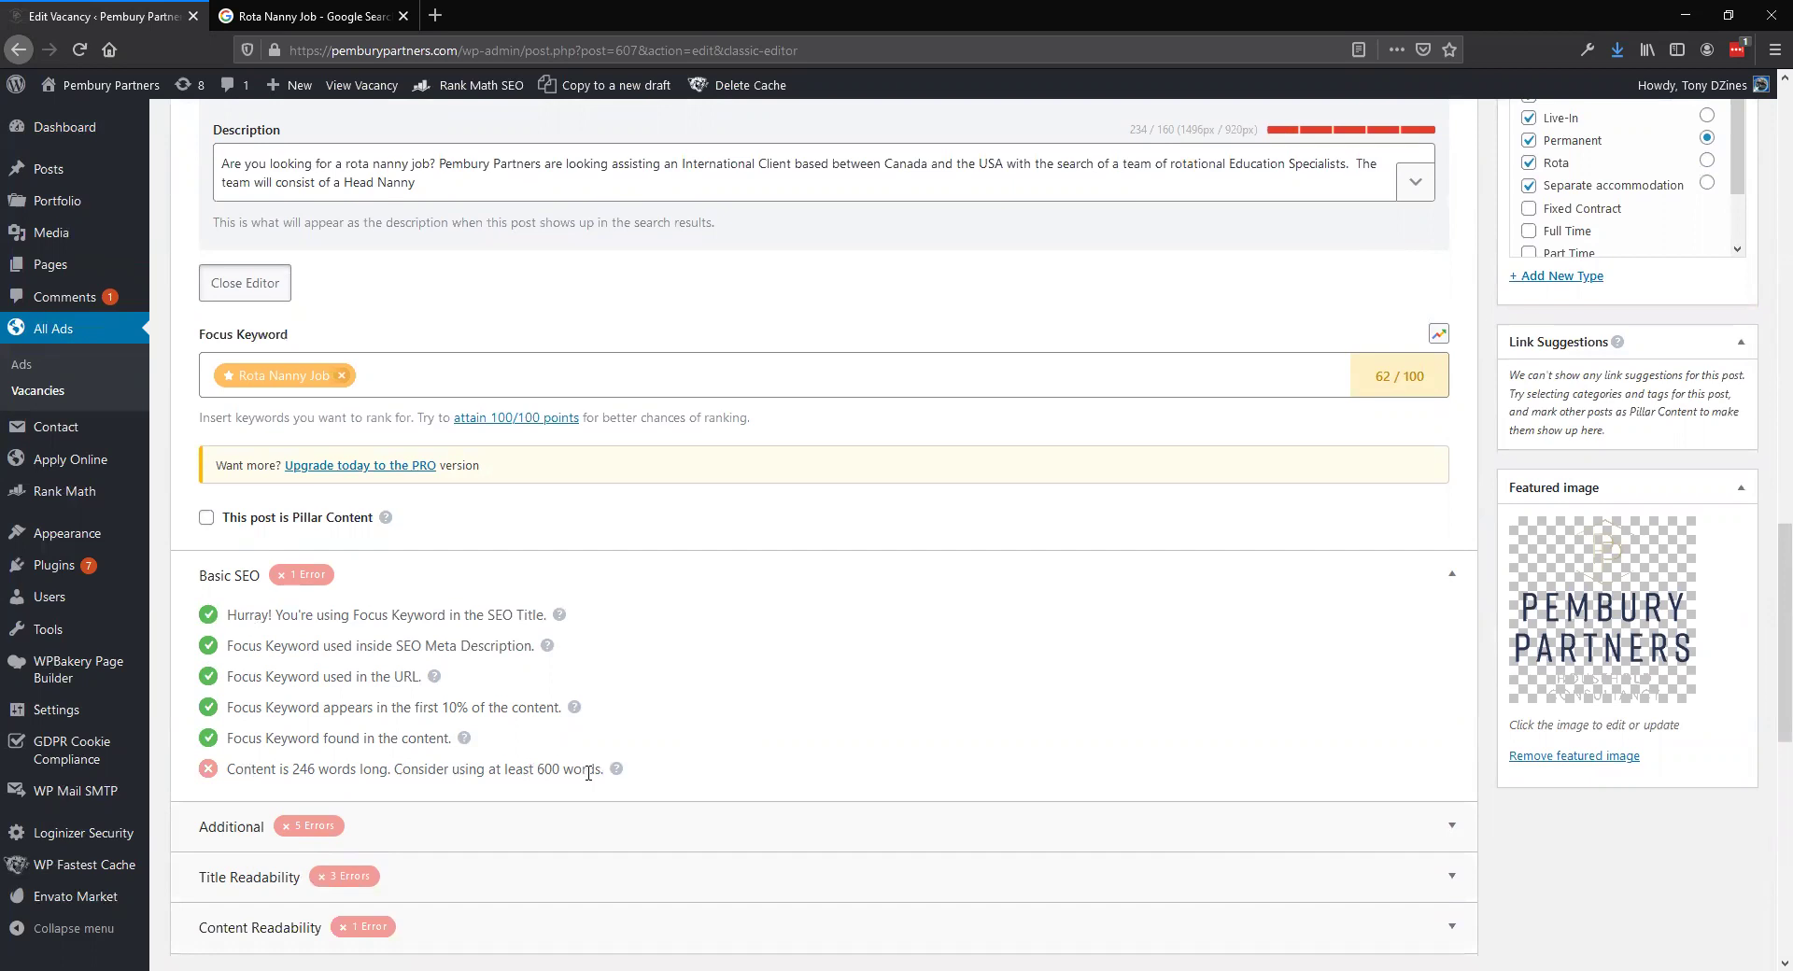
scroll(876, 756, "up", 9)
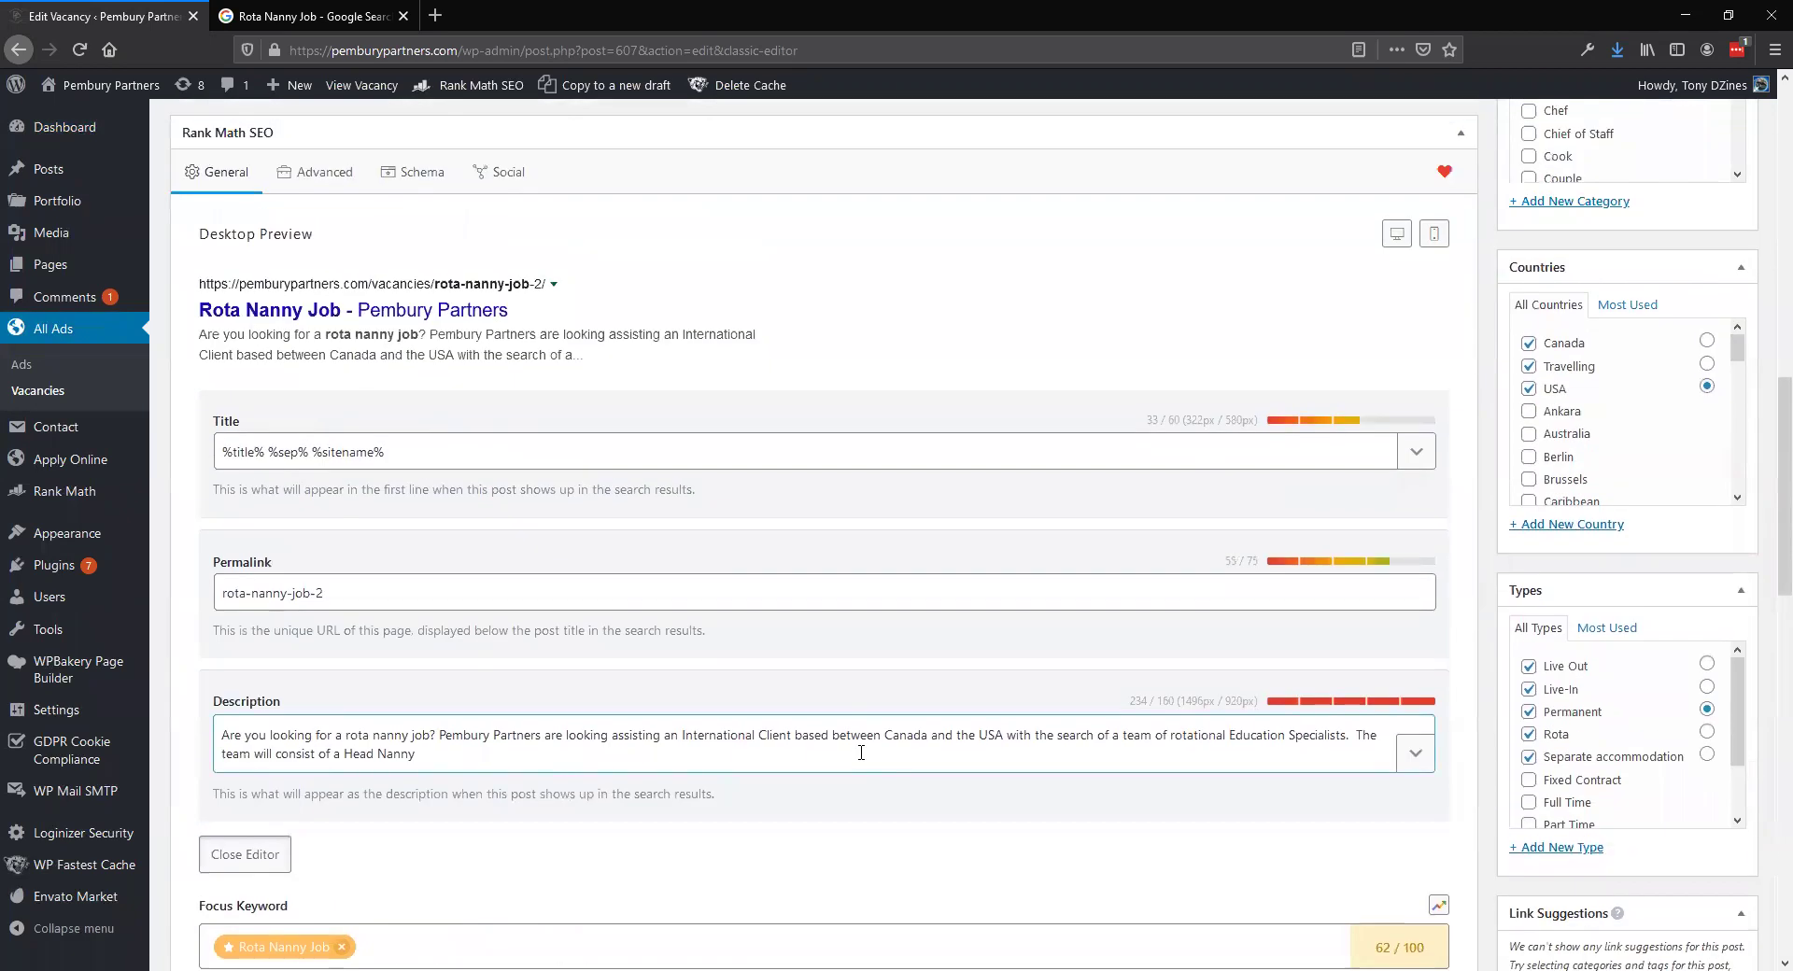
scroll(832, 760, "down", 7)
scroll(813, 747, "up", 15)
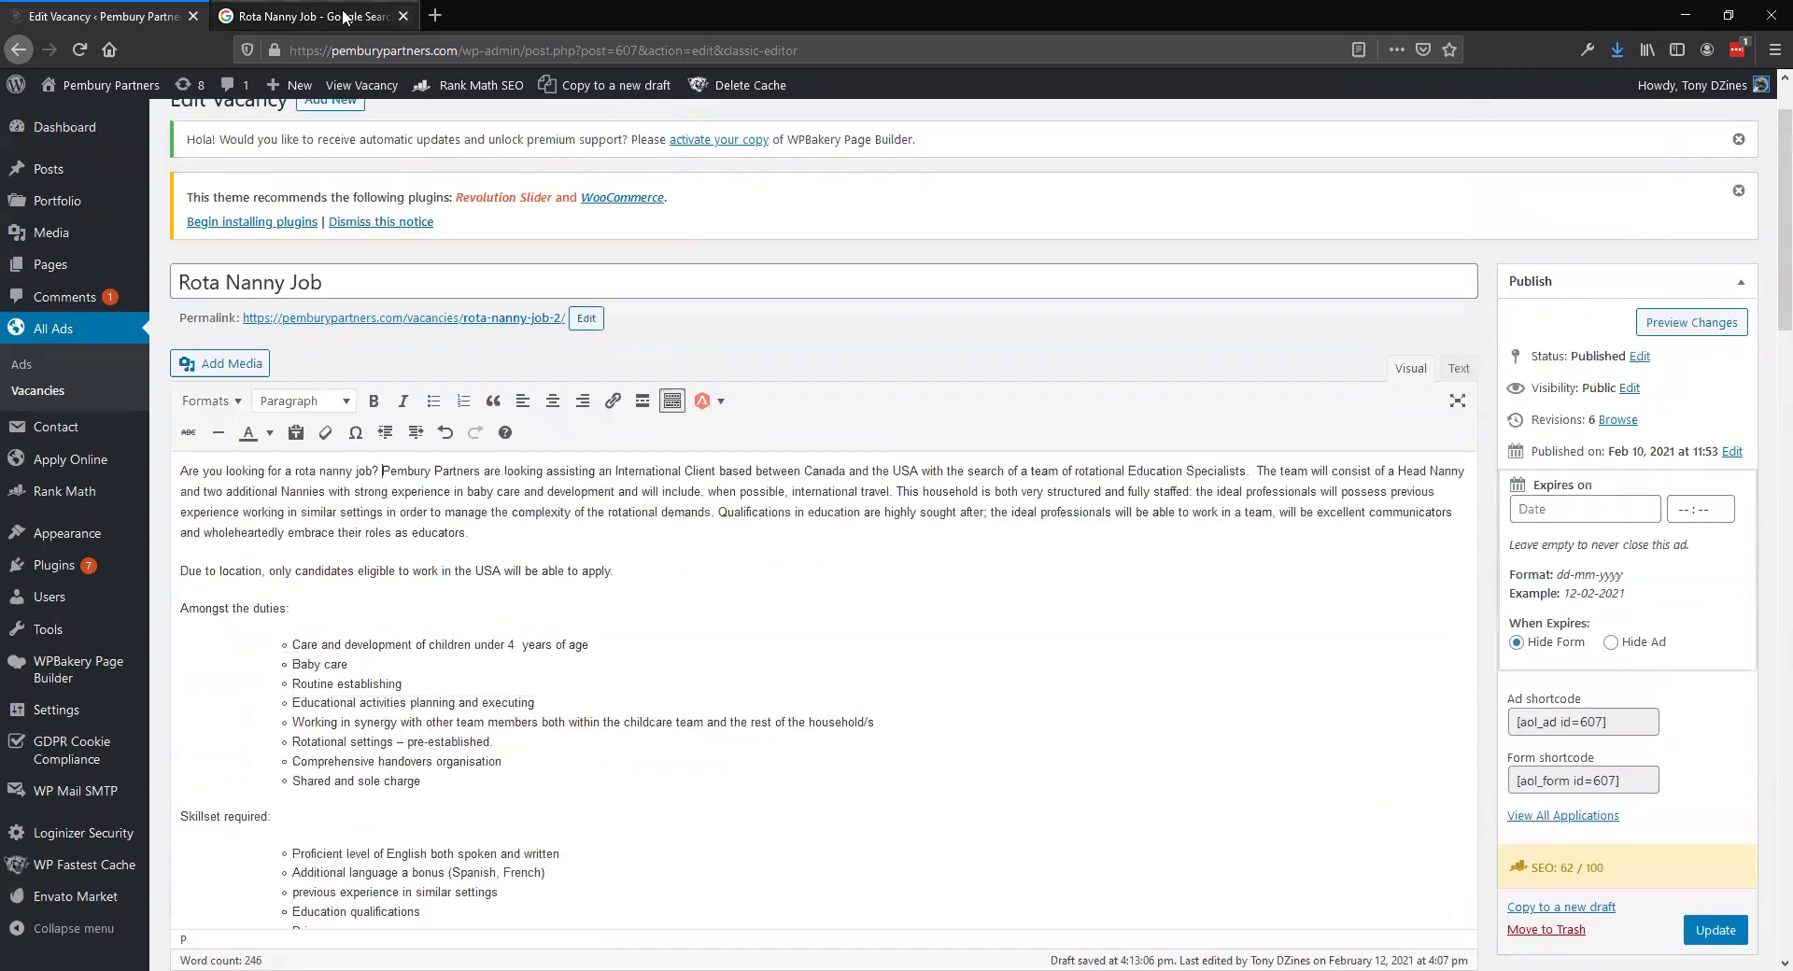
Open the Jooble, Little Ones London and Greycoat Lumleys results from the "Rota Nanny Job" Google search in separate new tabs.
left_click(344, 17)
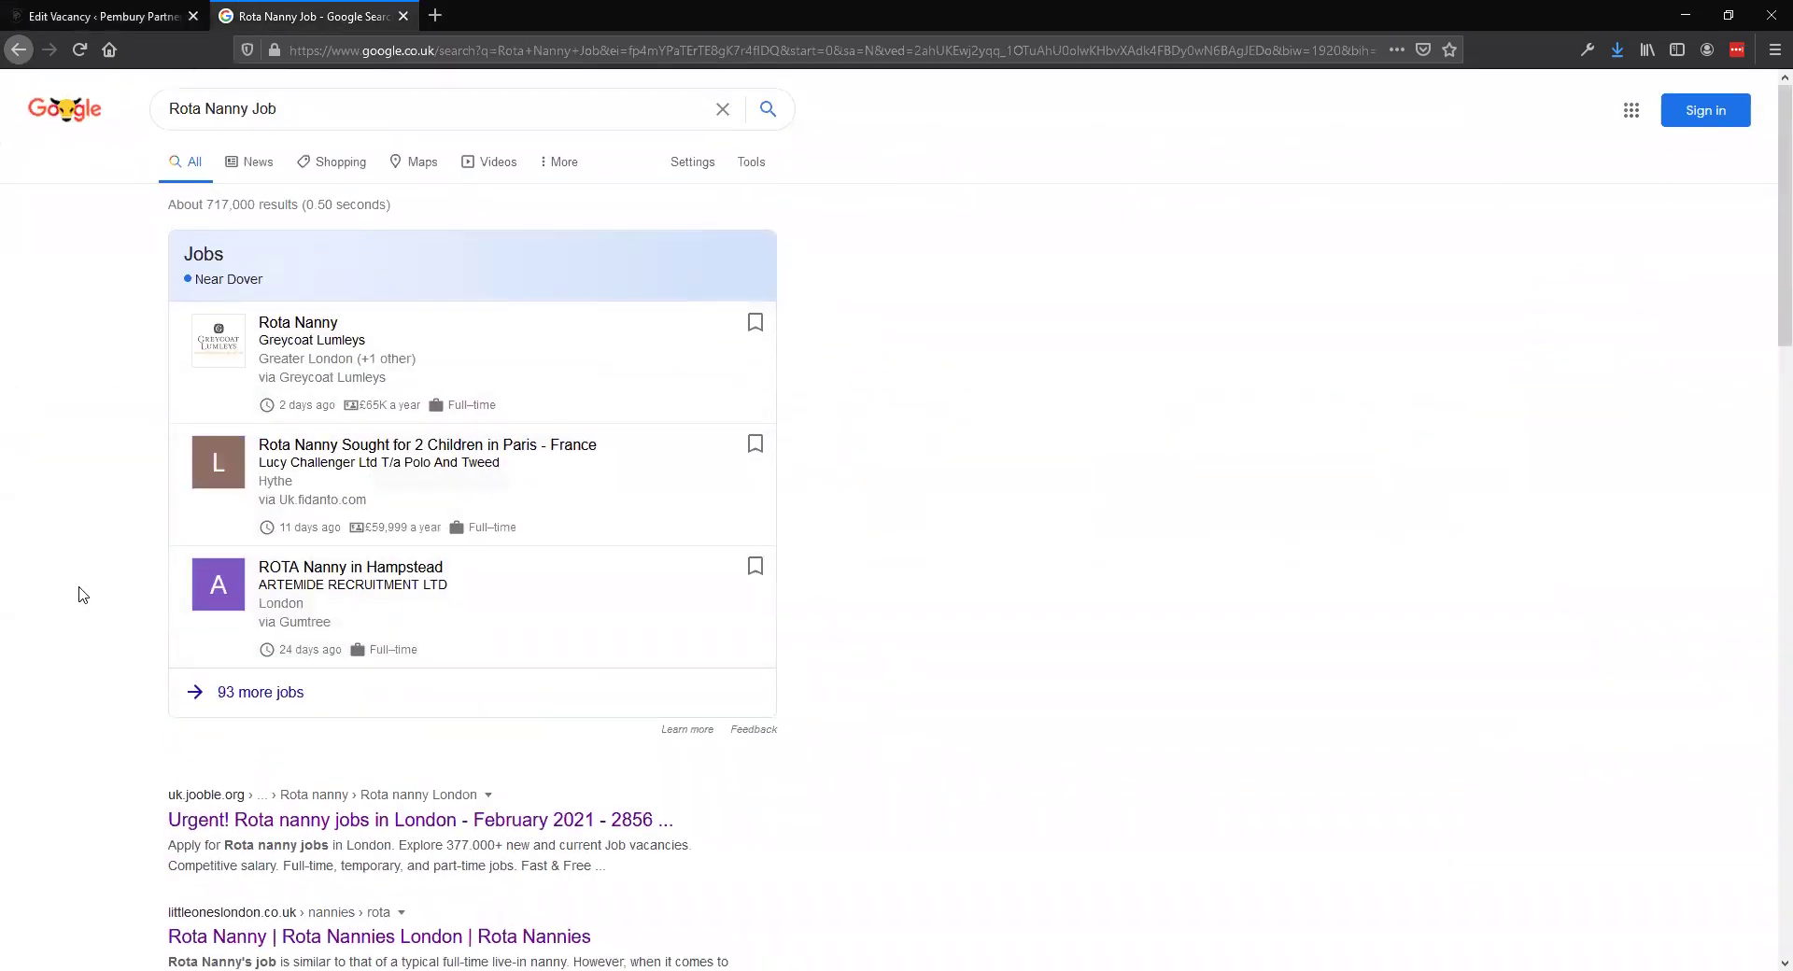
scroll(76, 590, "down", 1)
scroll(187, 491, "down", 3)
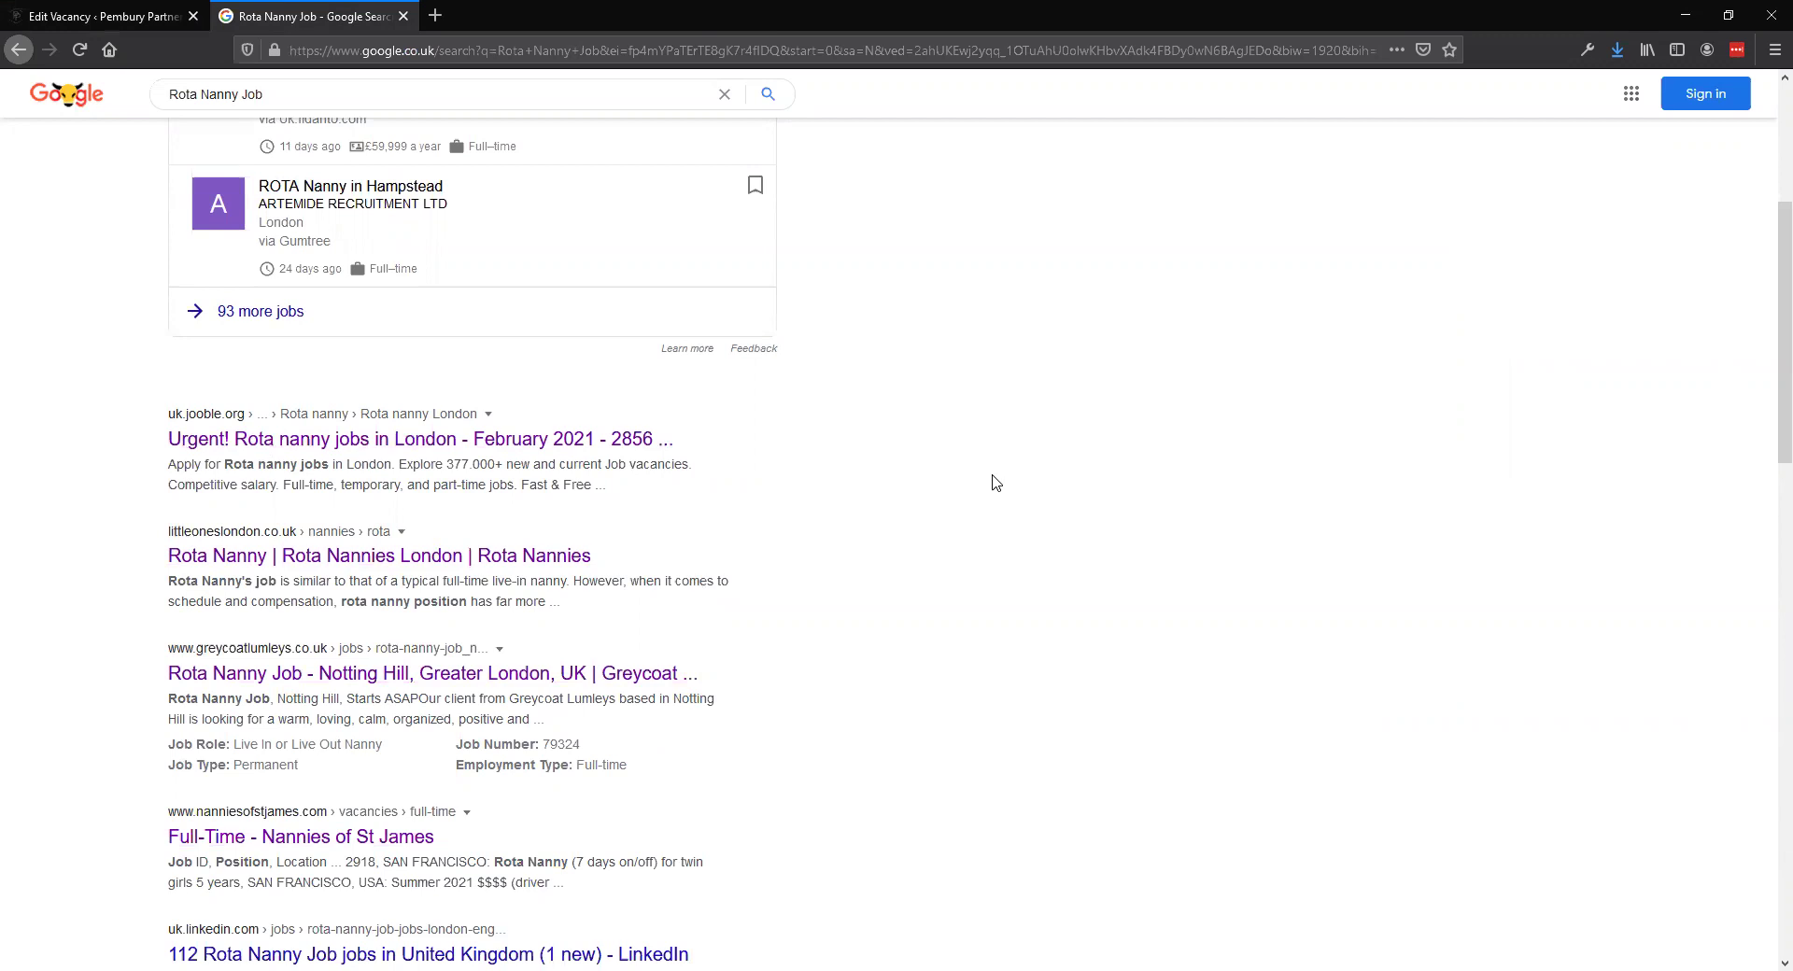
right_click(548, 446)
left_click(598, 455)
right_click(495, 557)
left_click(524, 564)
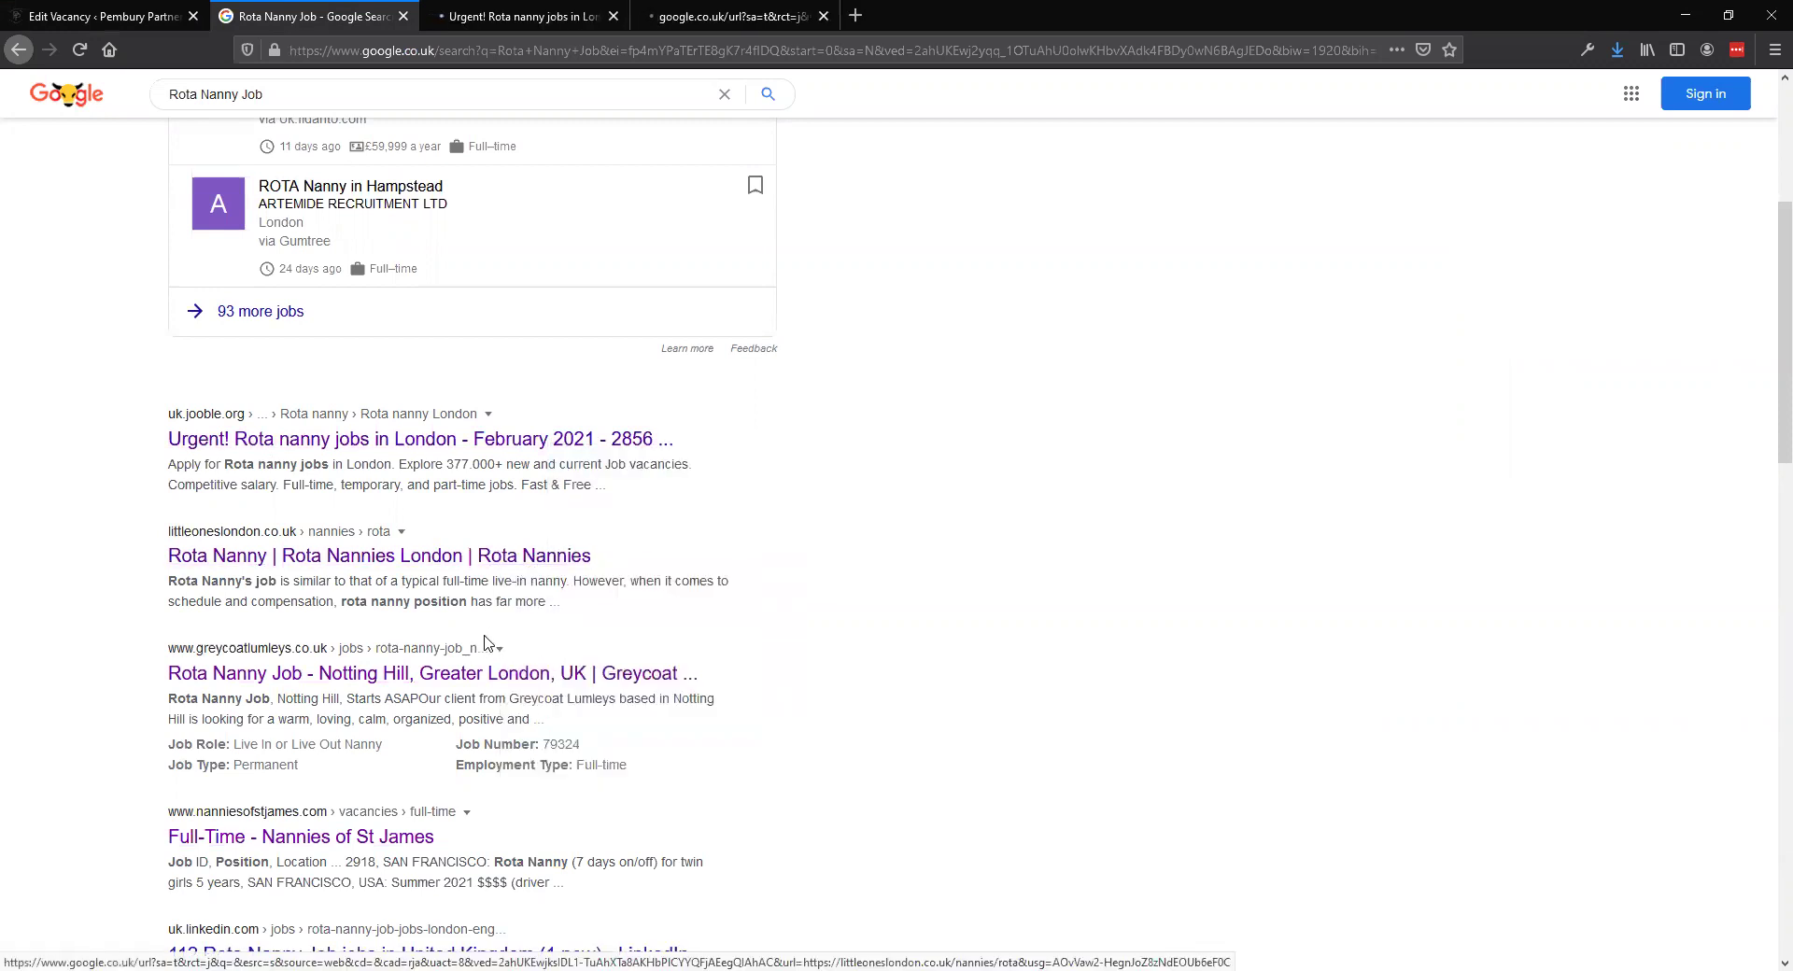
right_click(493, 674)
left_click(515, 688)
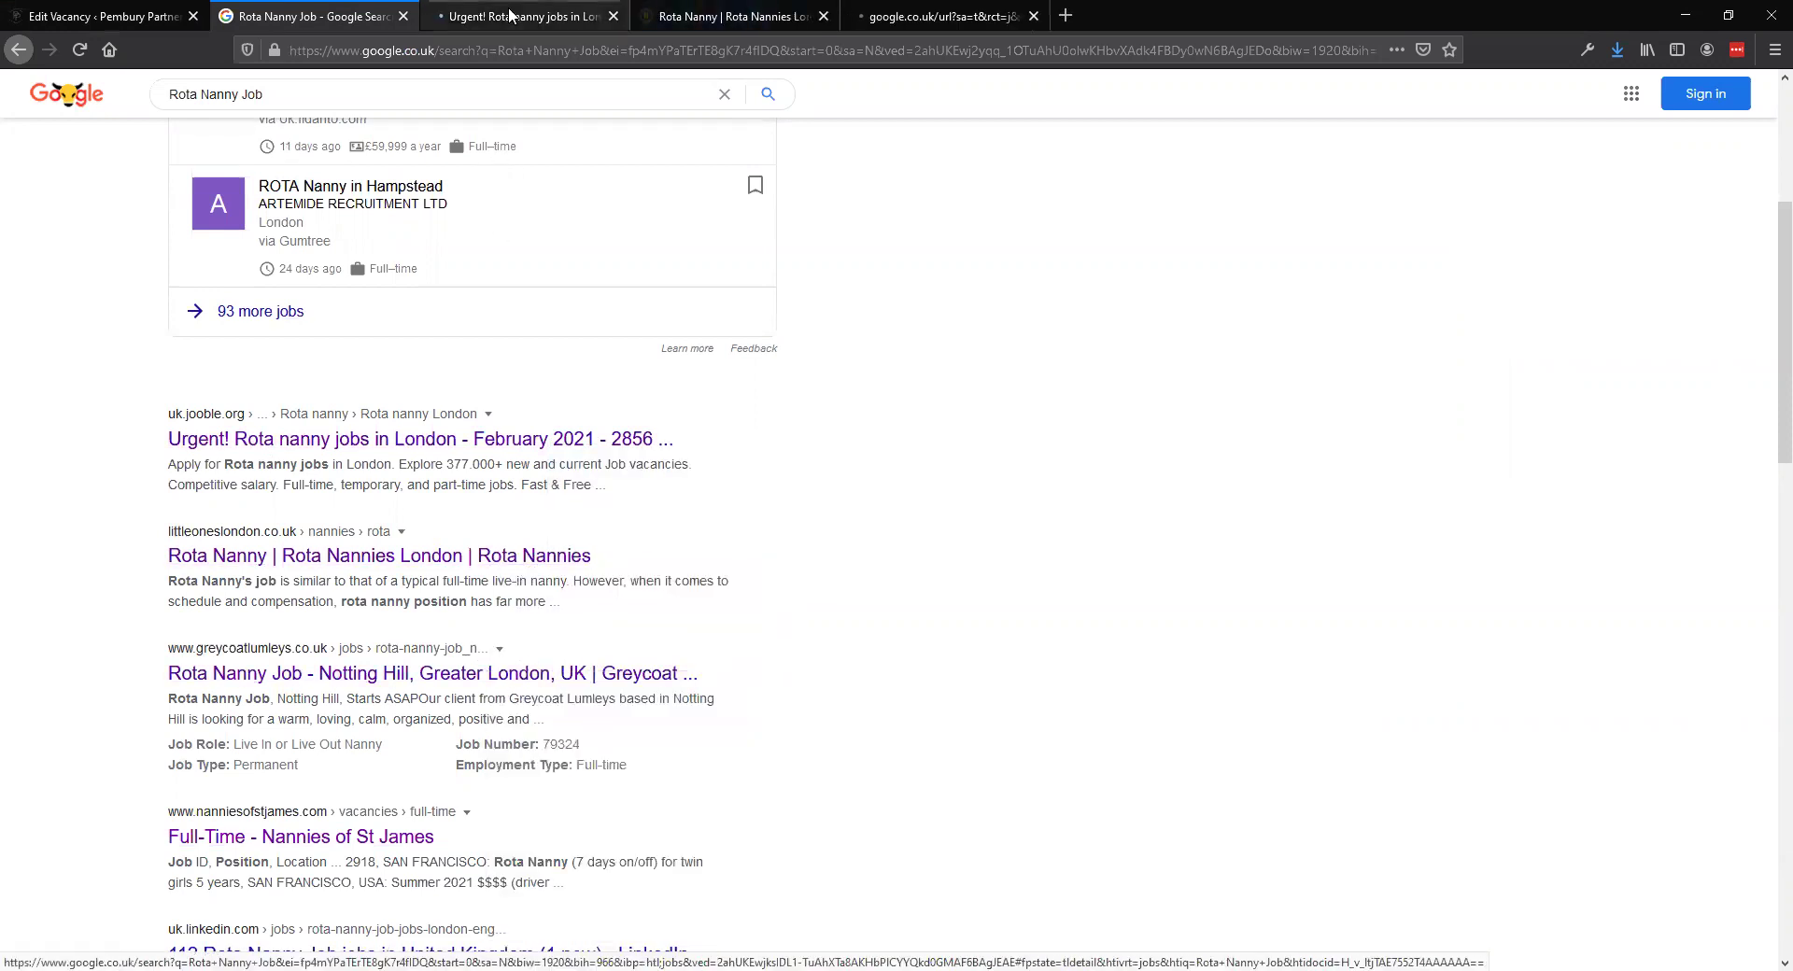
Examine how much rota nanny content the Jooble London listing page contains, and close that page.
key("ctrl+Tab")
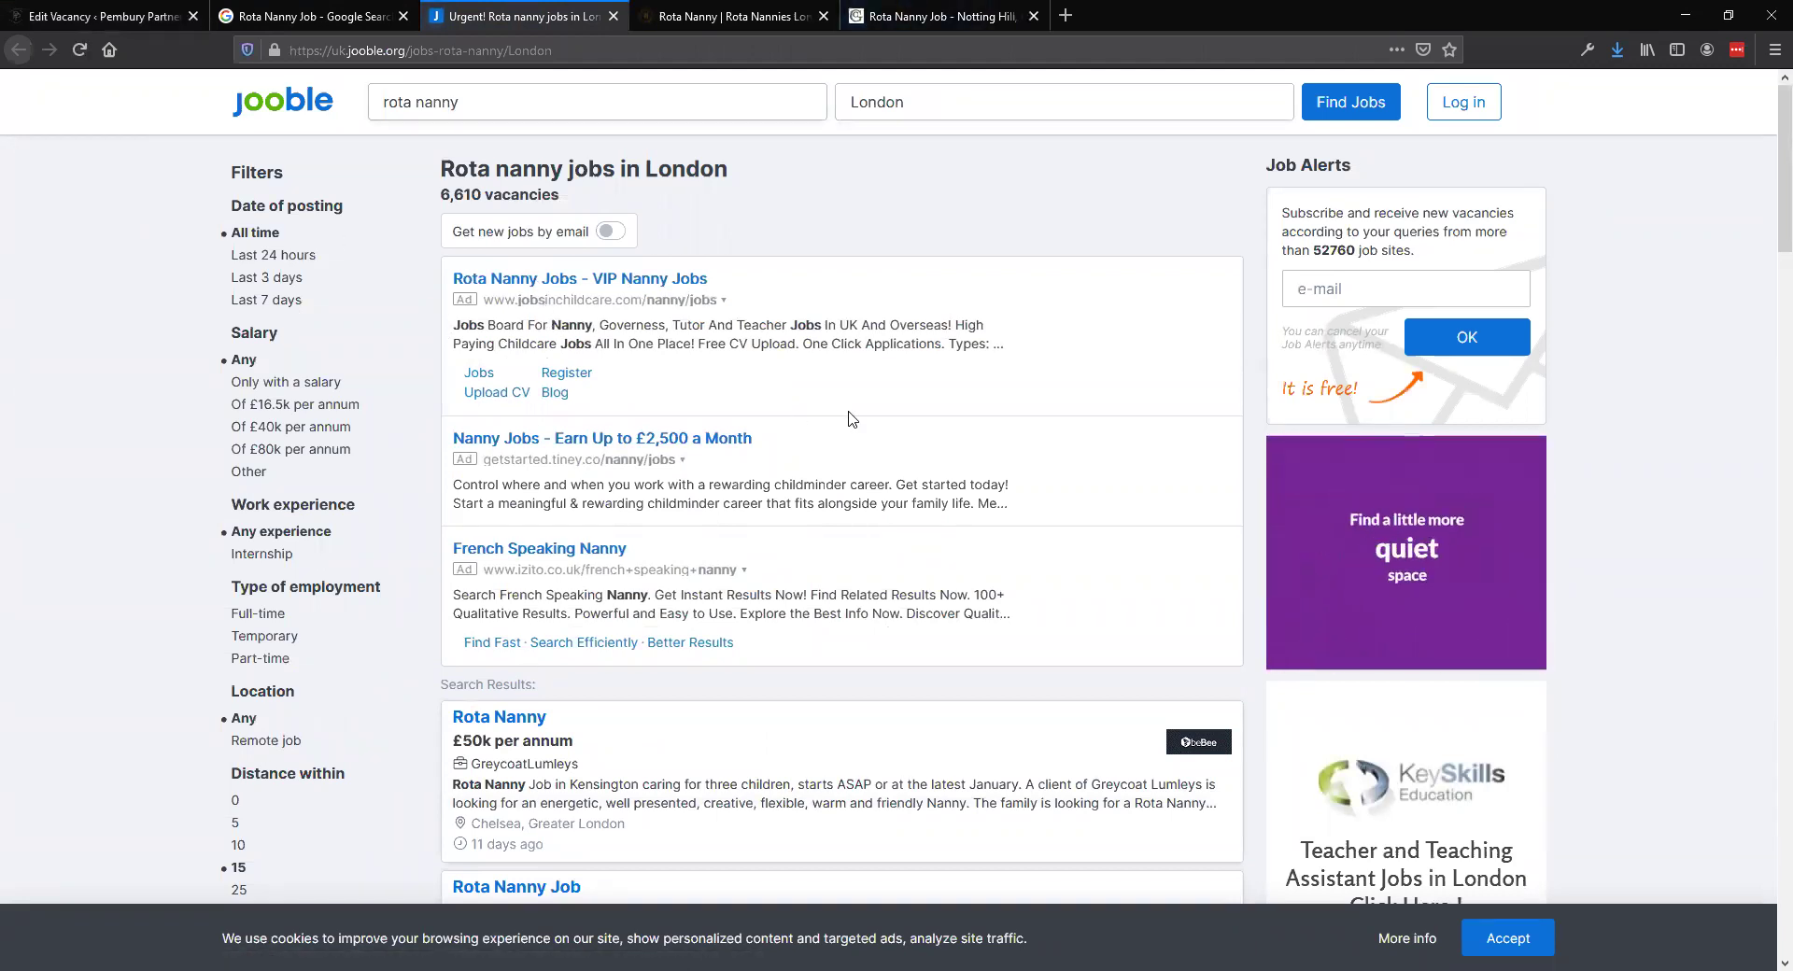
scroll(894, 418, "down", 4)
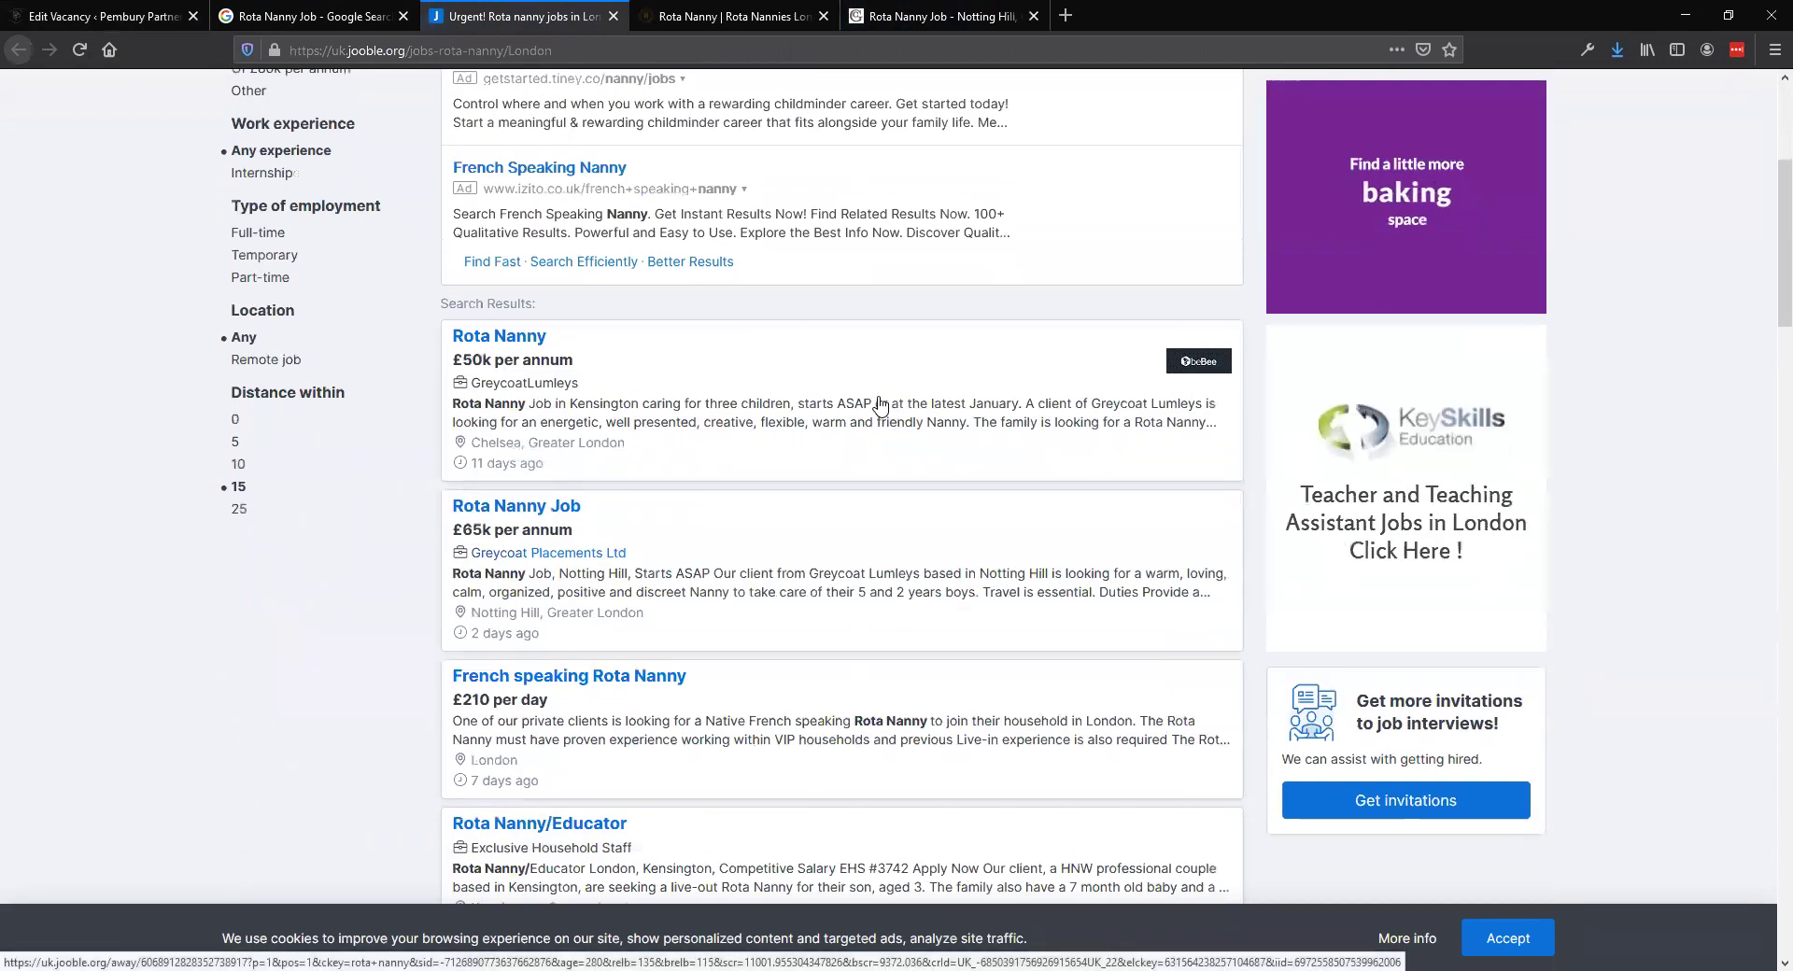
scroll(860, 400, "down", 8)
scroll(859, 399, "down", 15)
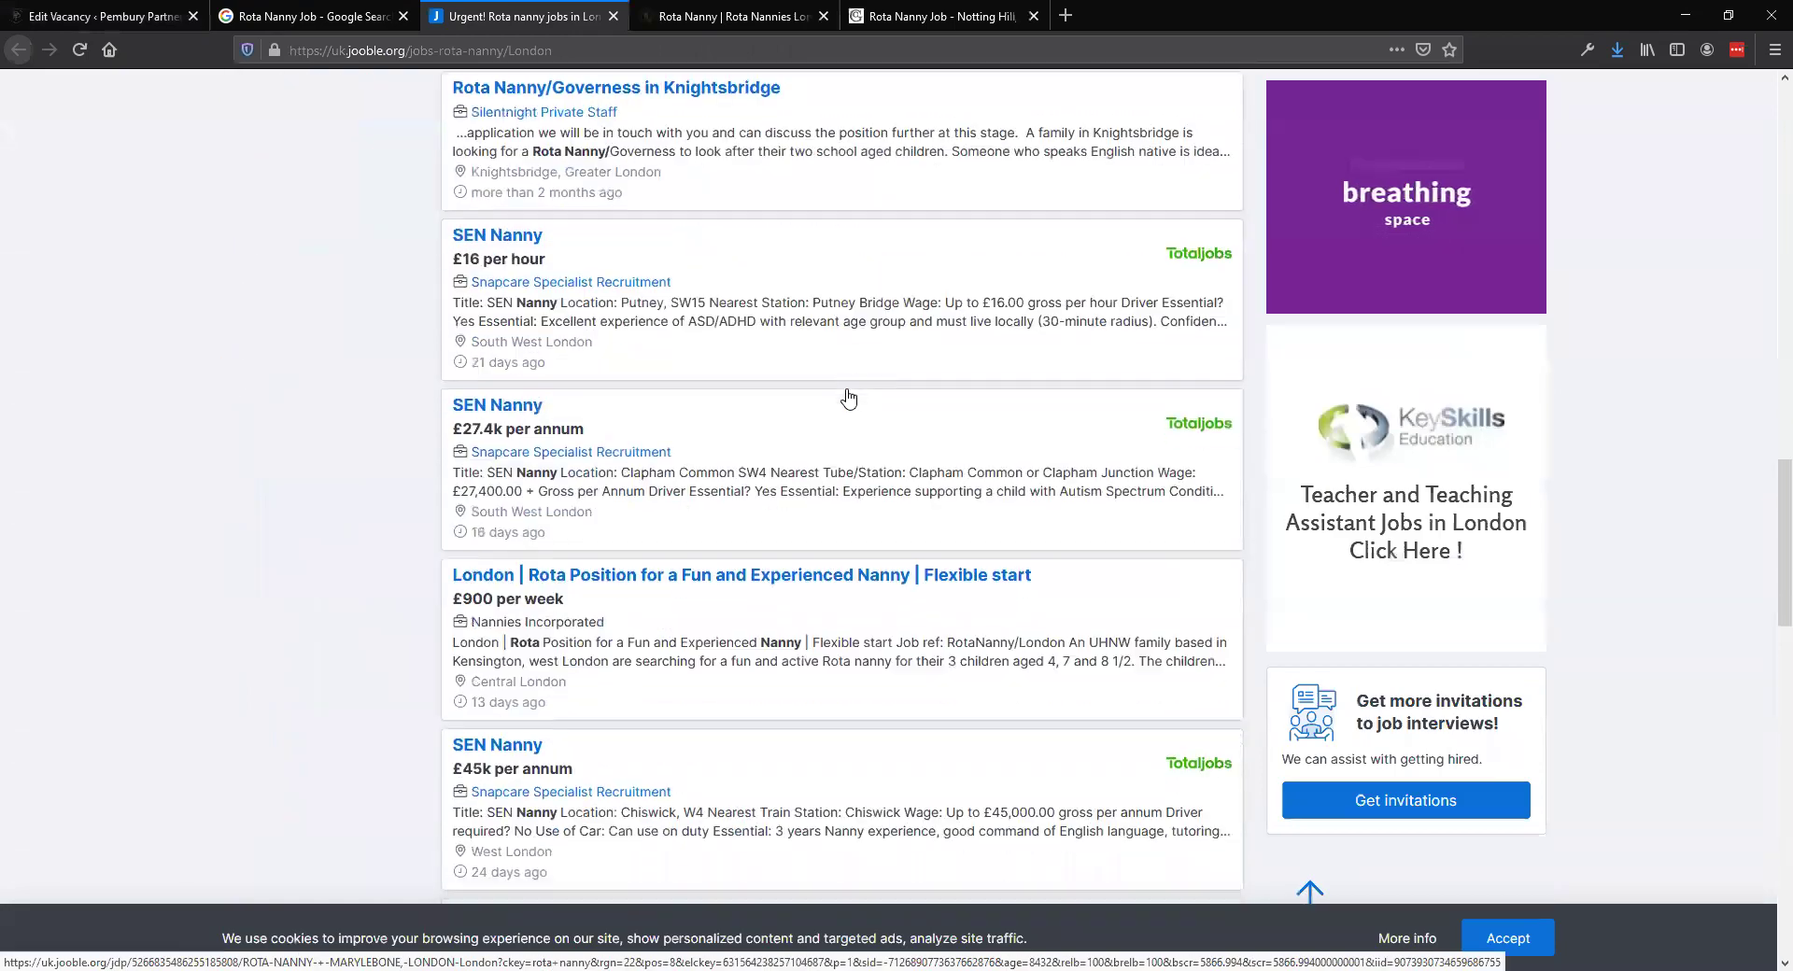
scroll(822, 397, "down", 10)
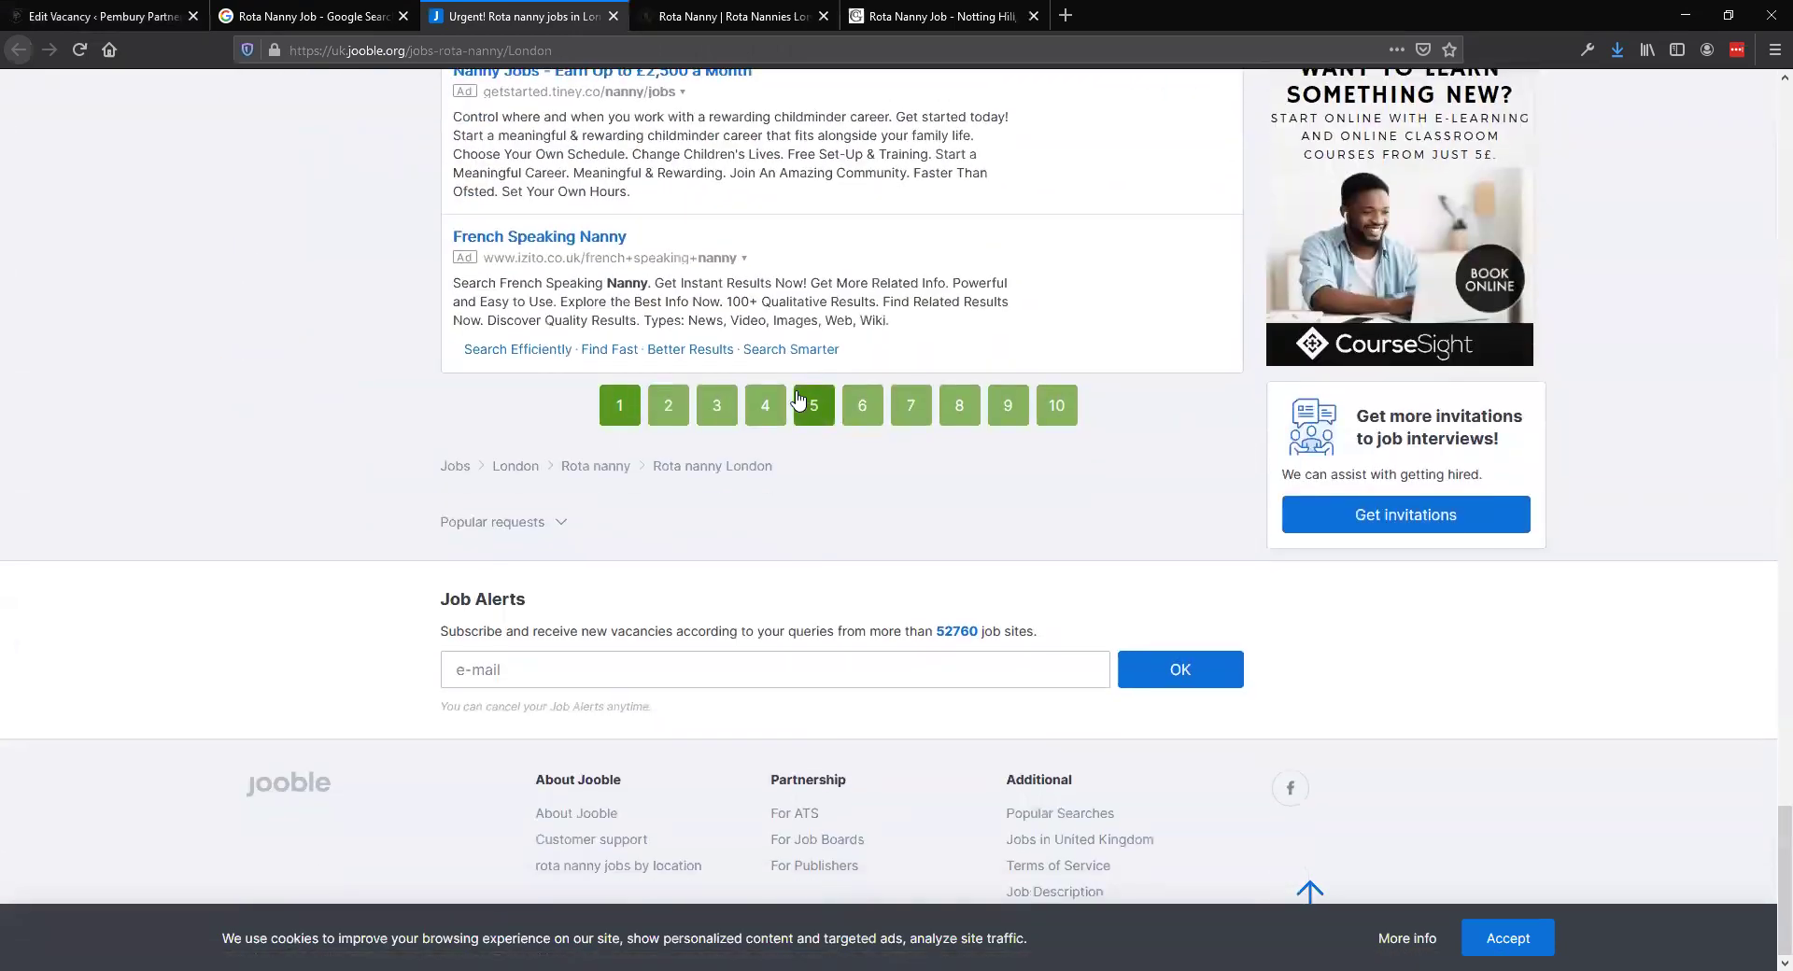
scroll(737, 383, "up", 20)
scroll(651, 367, "up", 10)
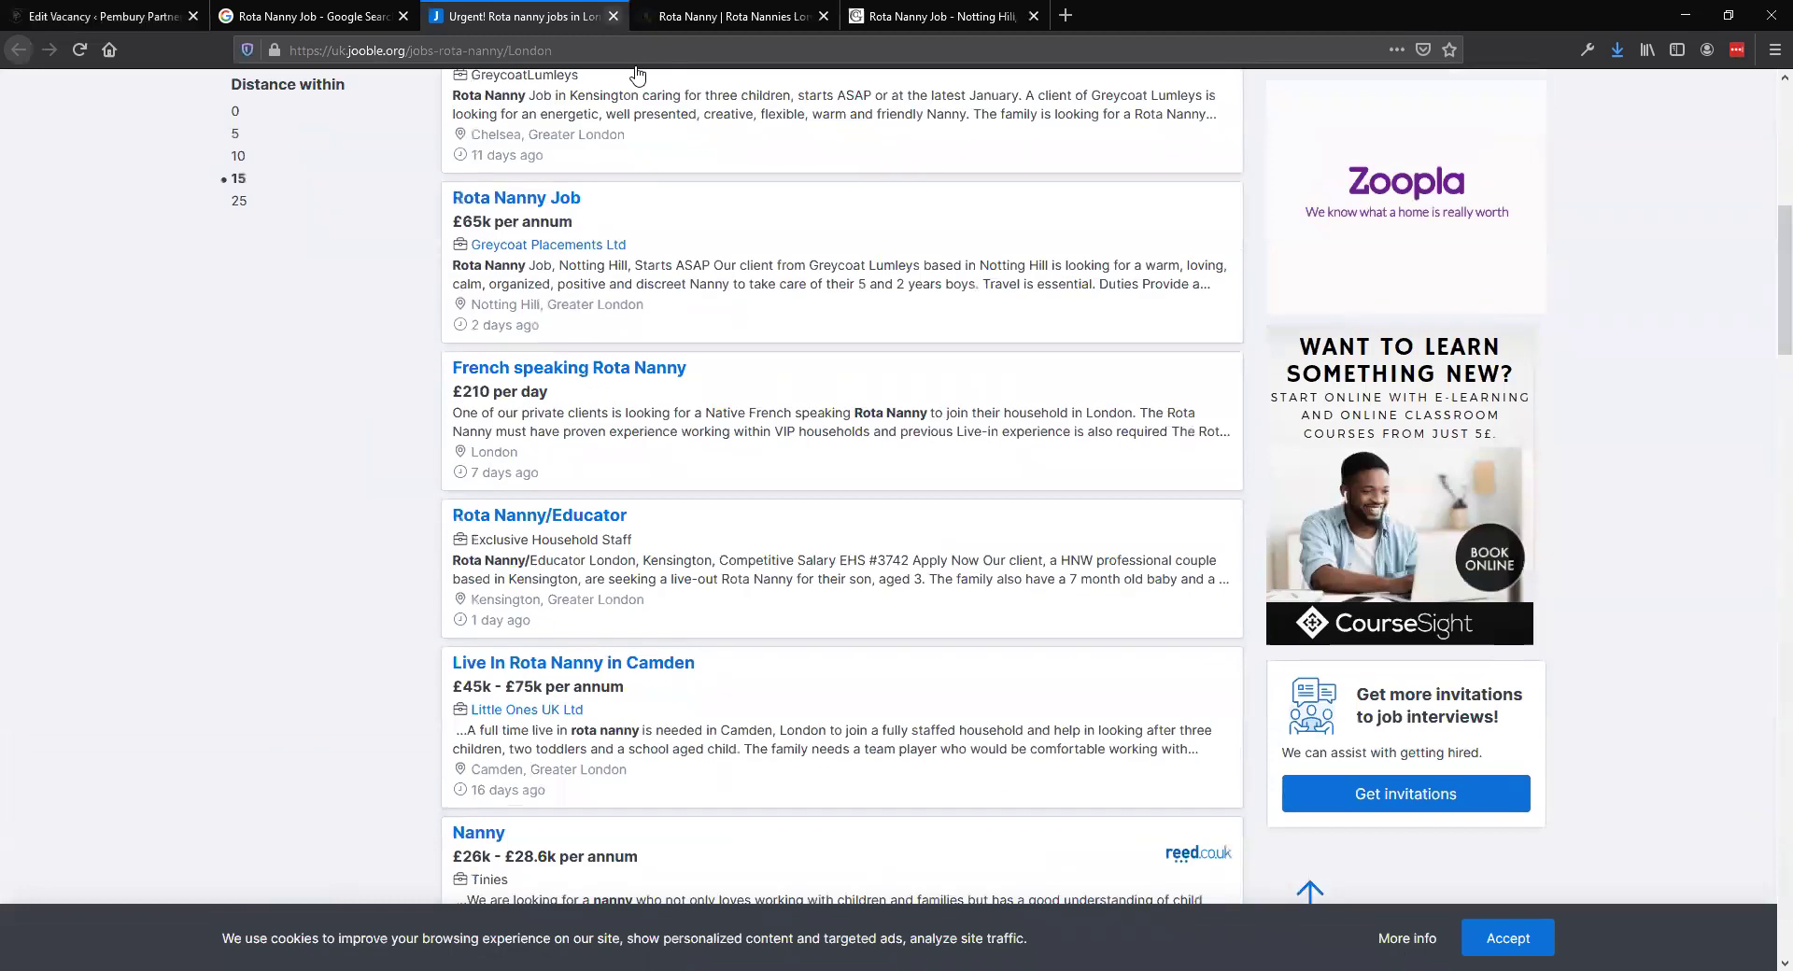
left_click(614, 16)
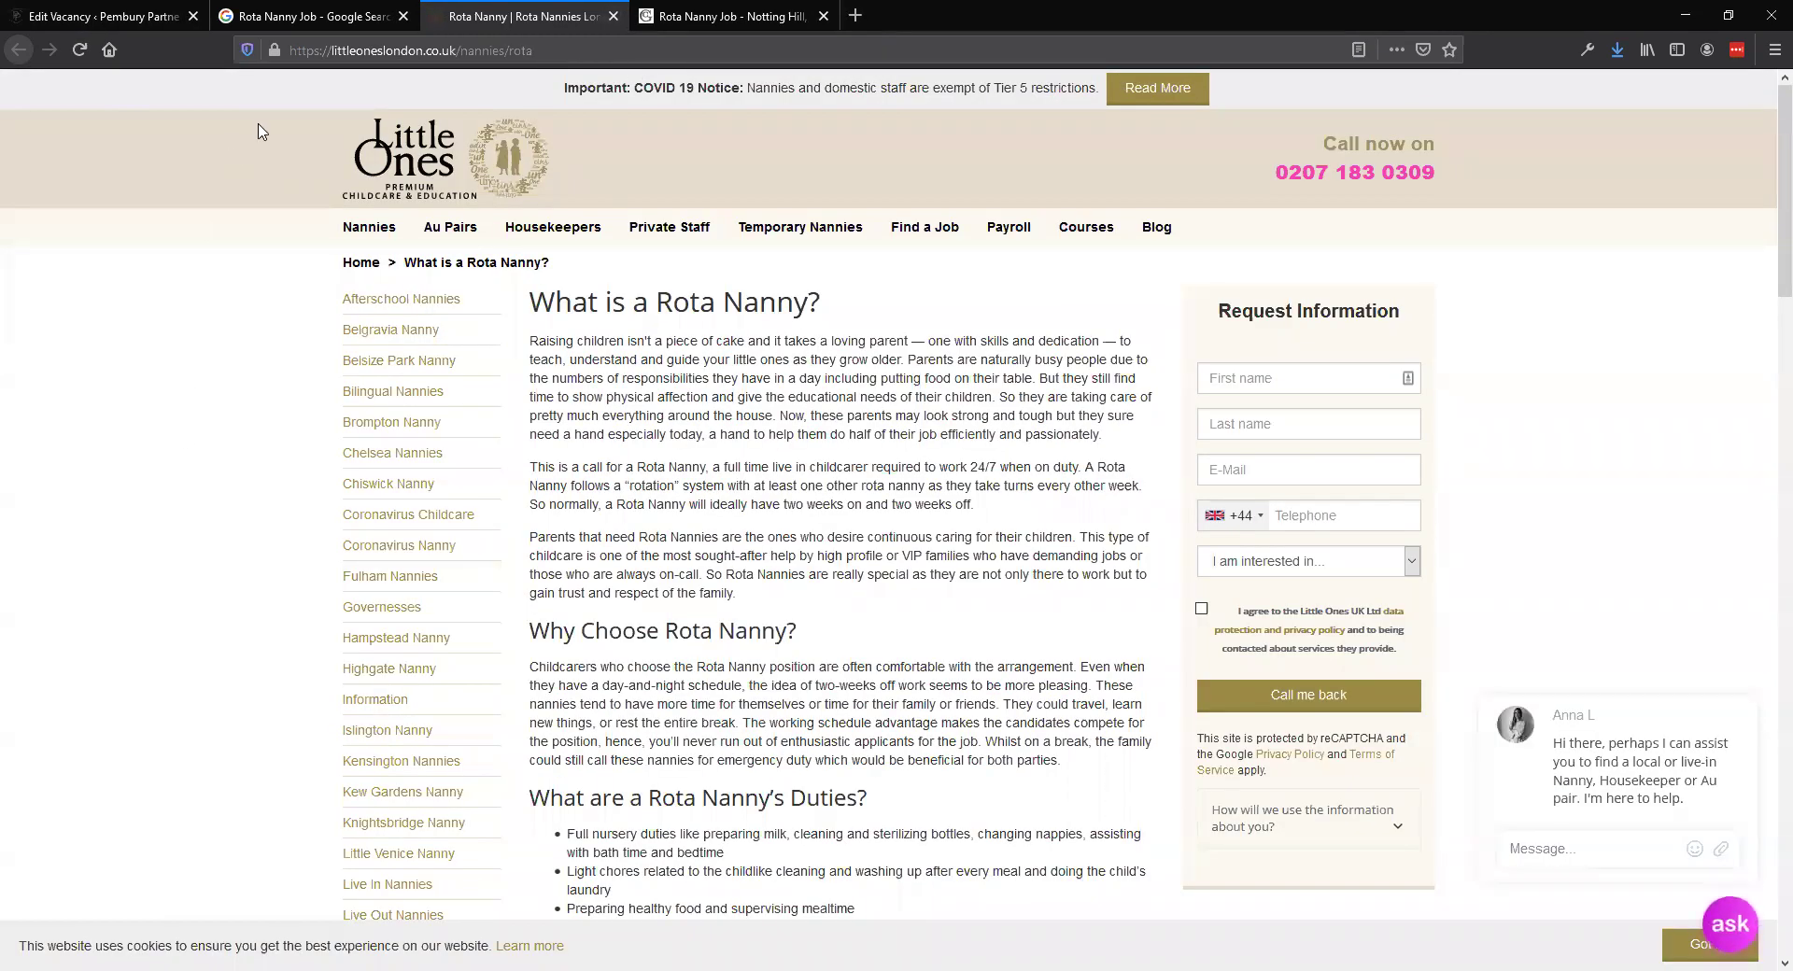
Examine the length, headings and keyword use of the "What is a Rota Nanny?" article on the Little Ones site.
scroll(1037, 520, "down", 15)
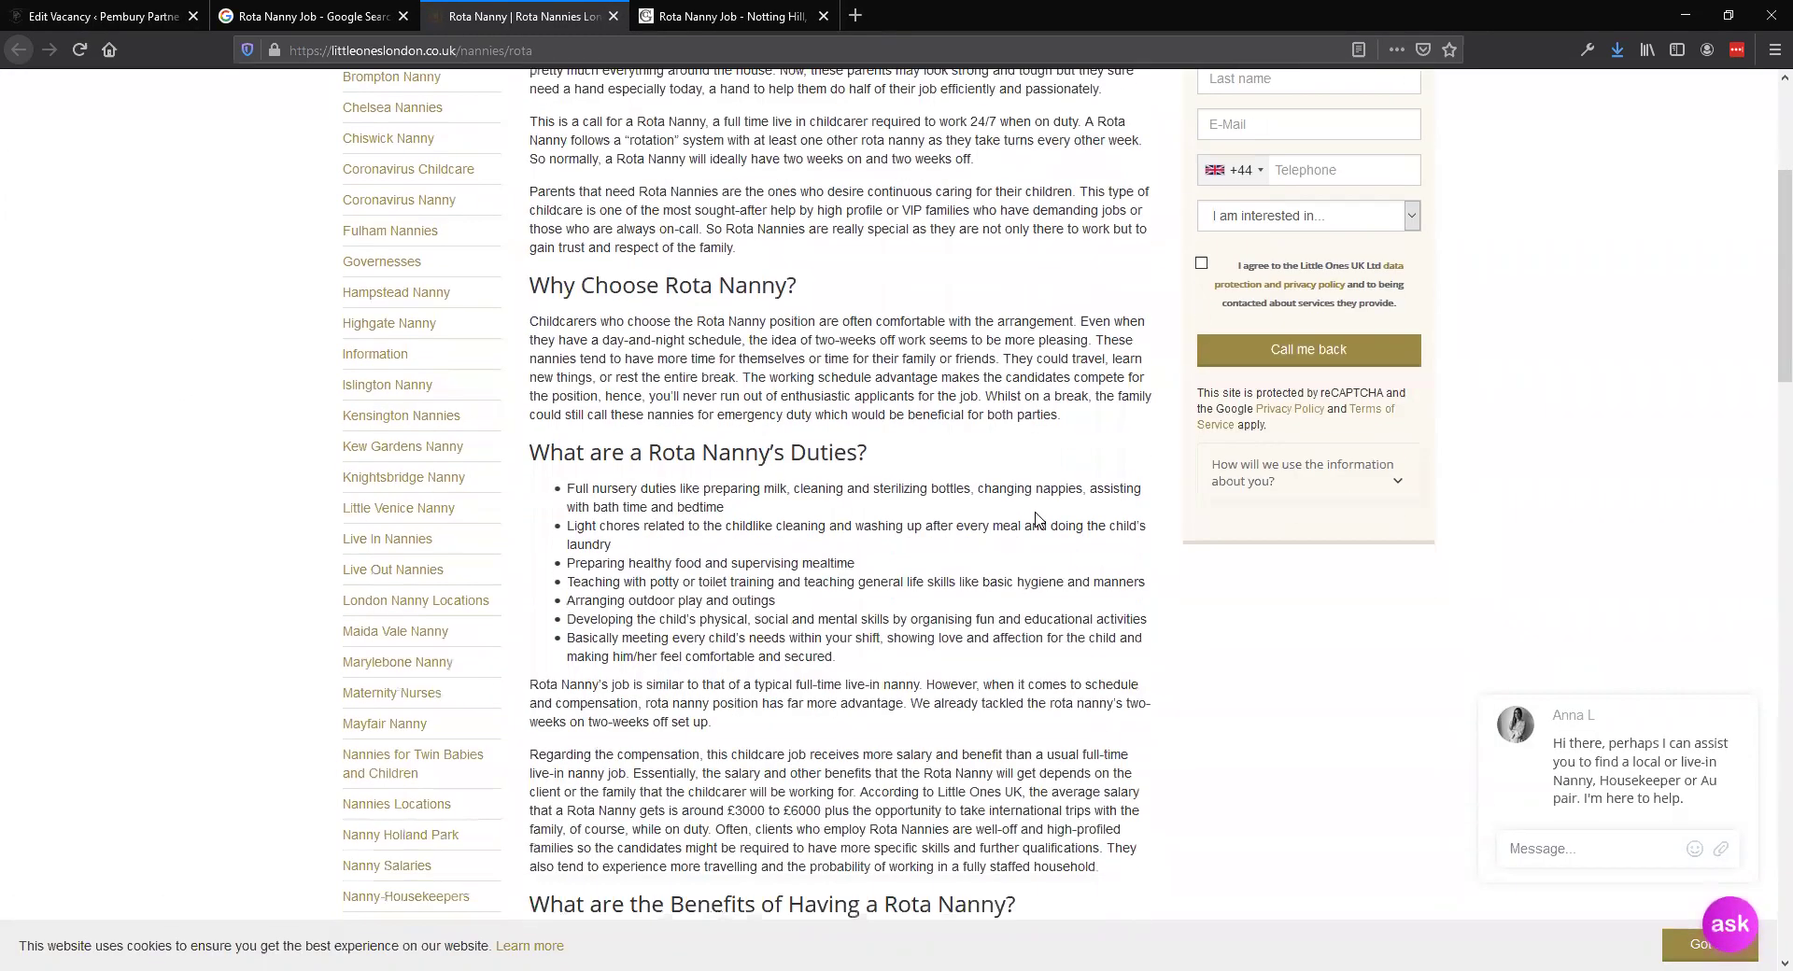
scroll(1016, 504, "down", 14)
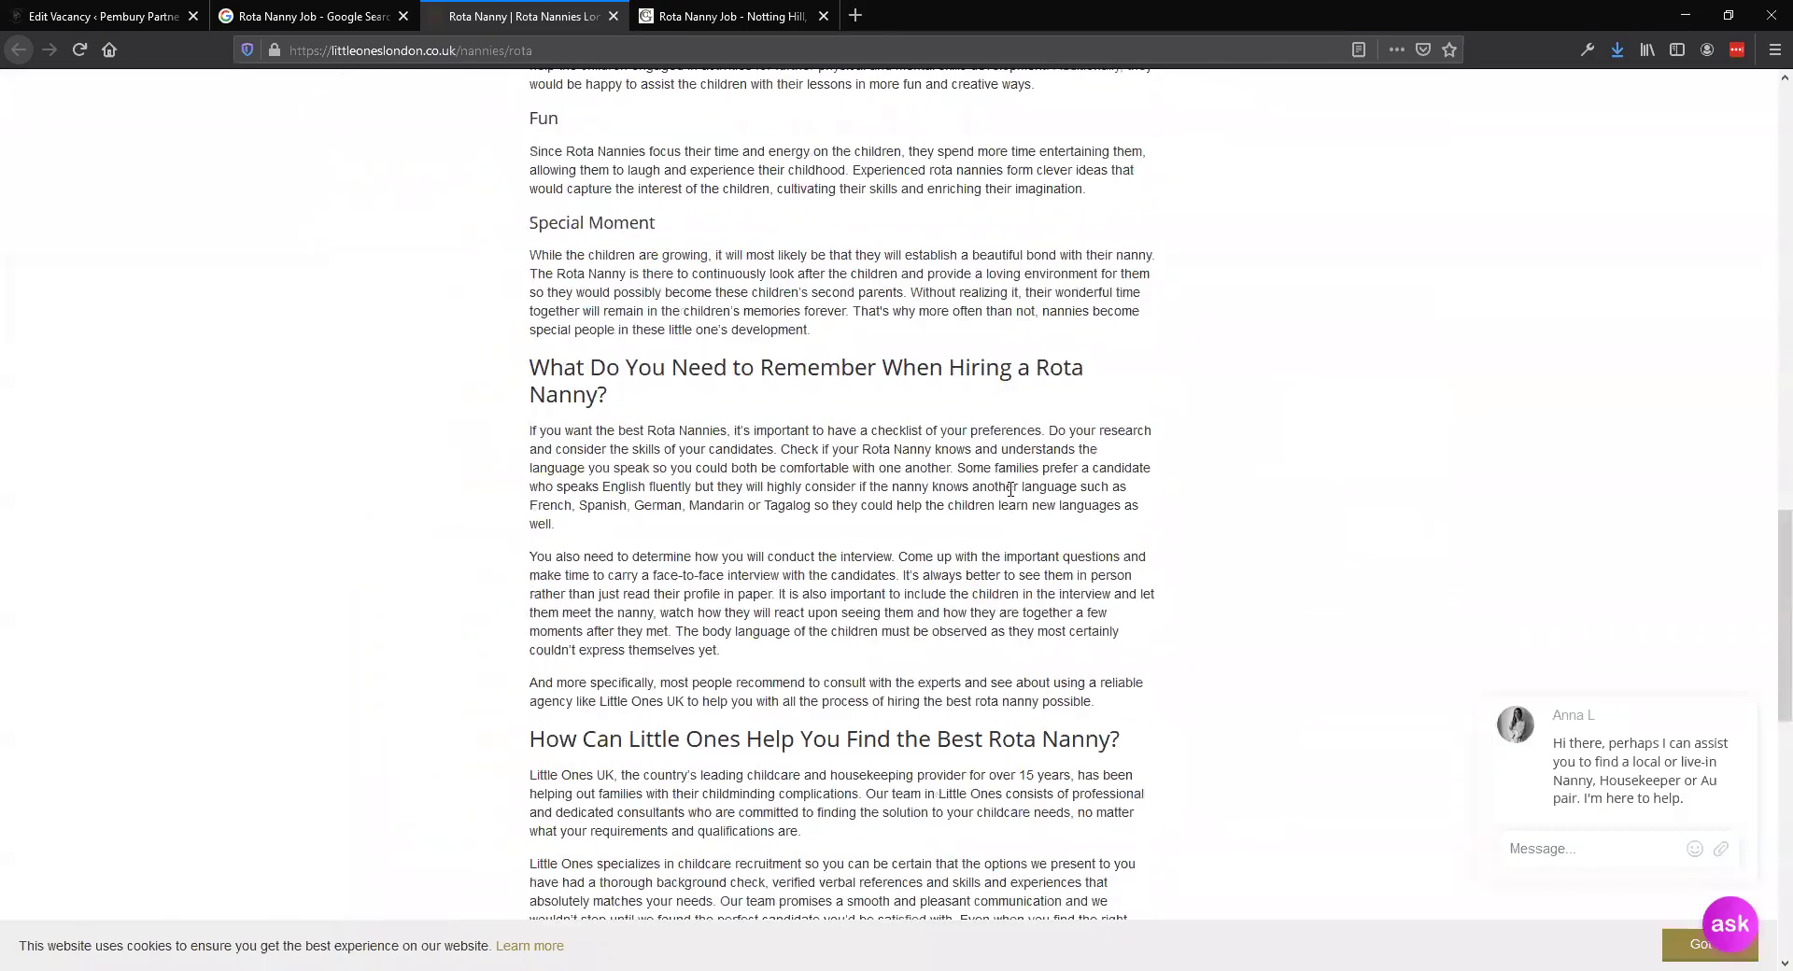
scroll(986, 499, "up", 5)
scroll(985, 500, "up", 20)
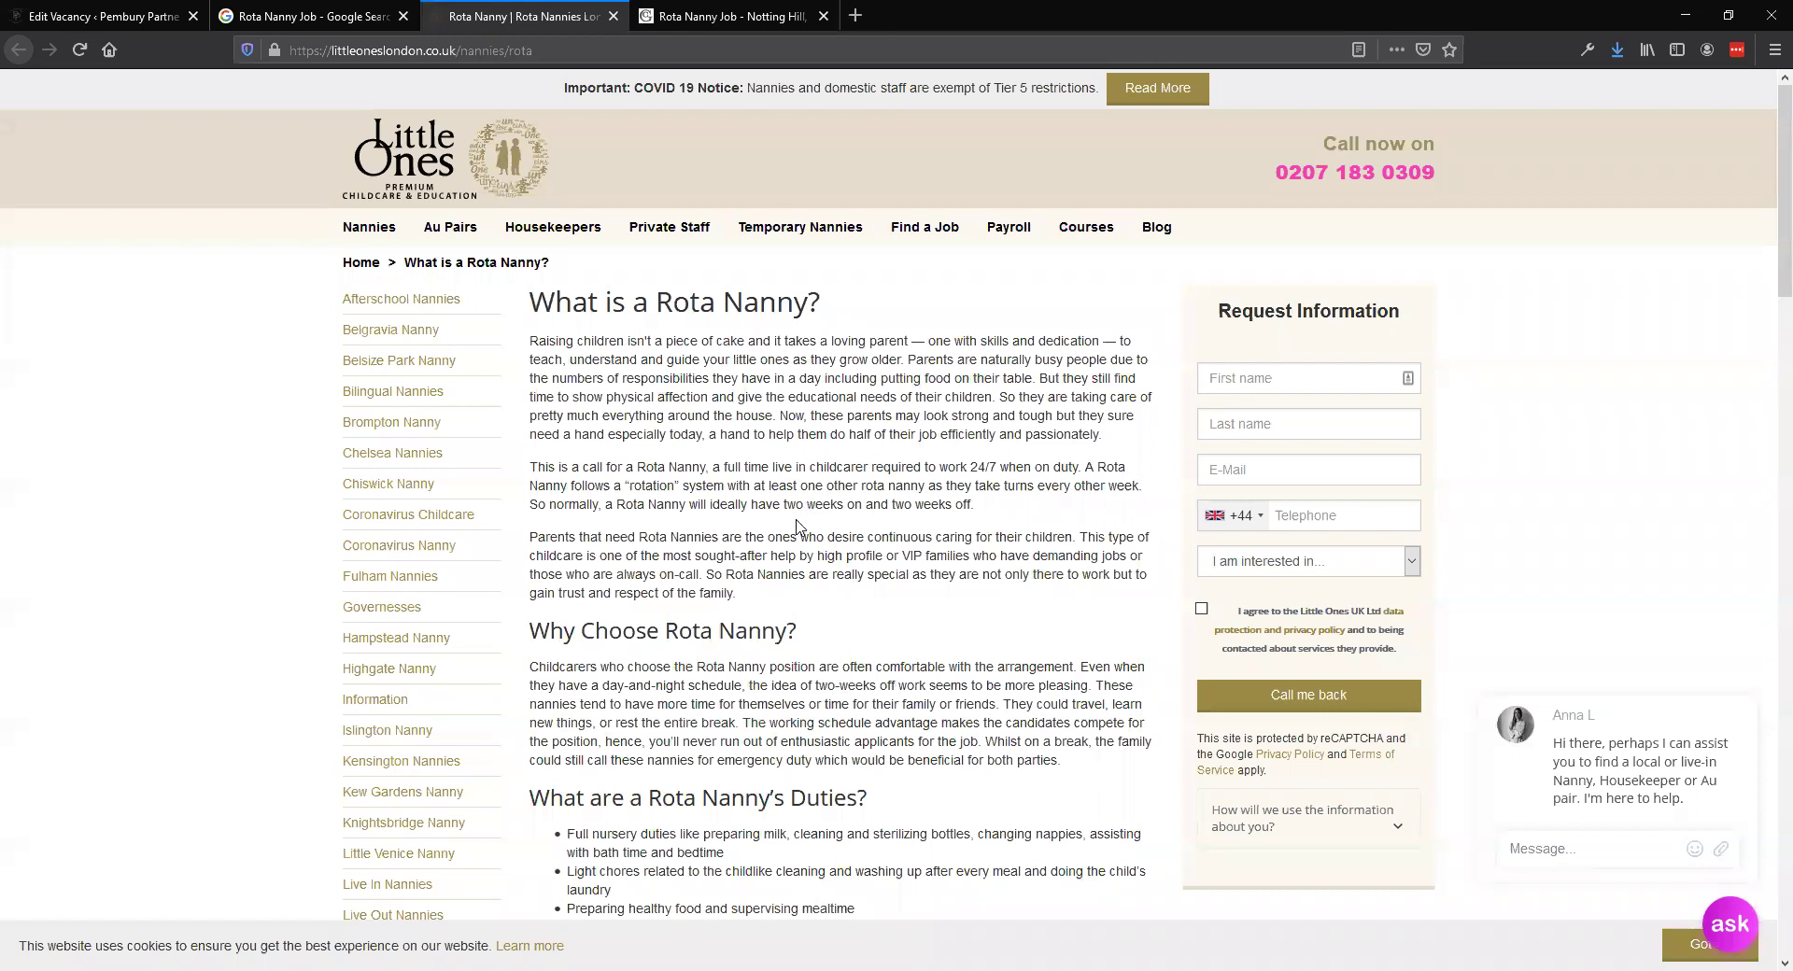
left_click_drag(534, 306, 1028, 946)
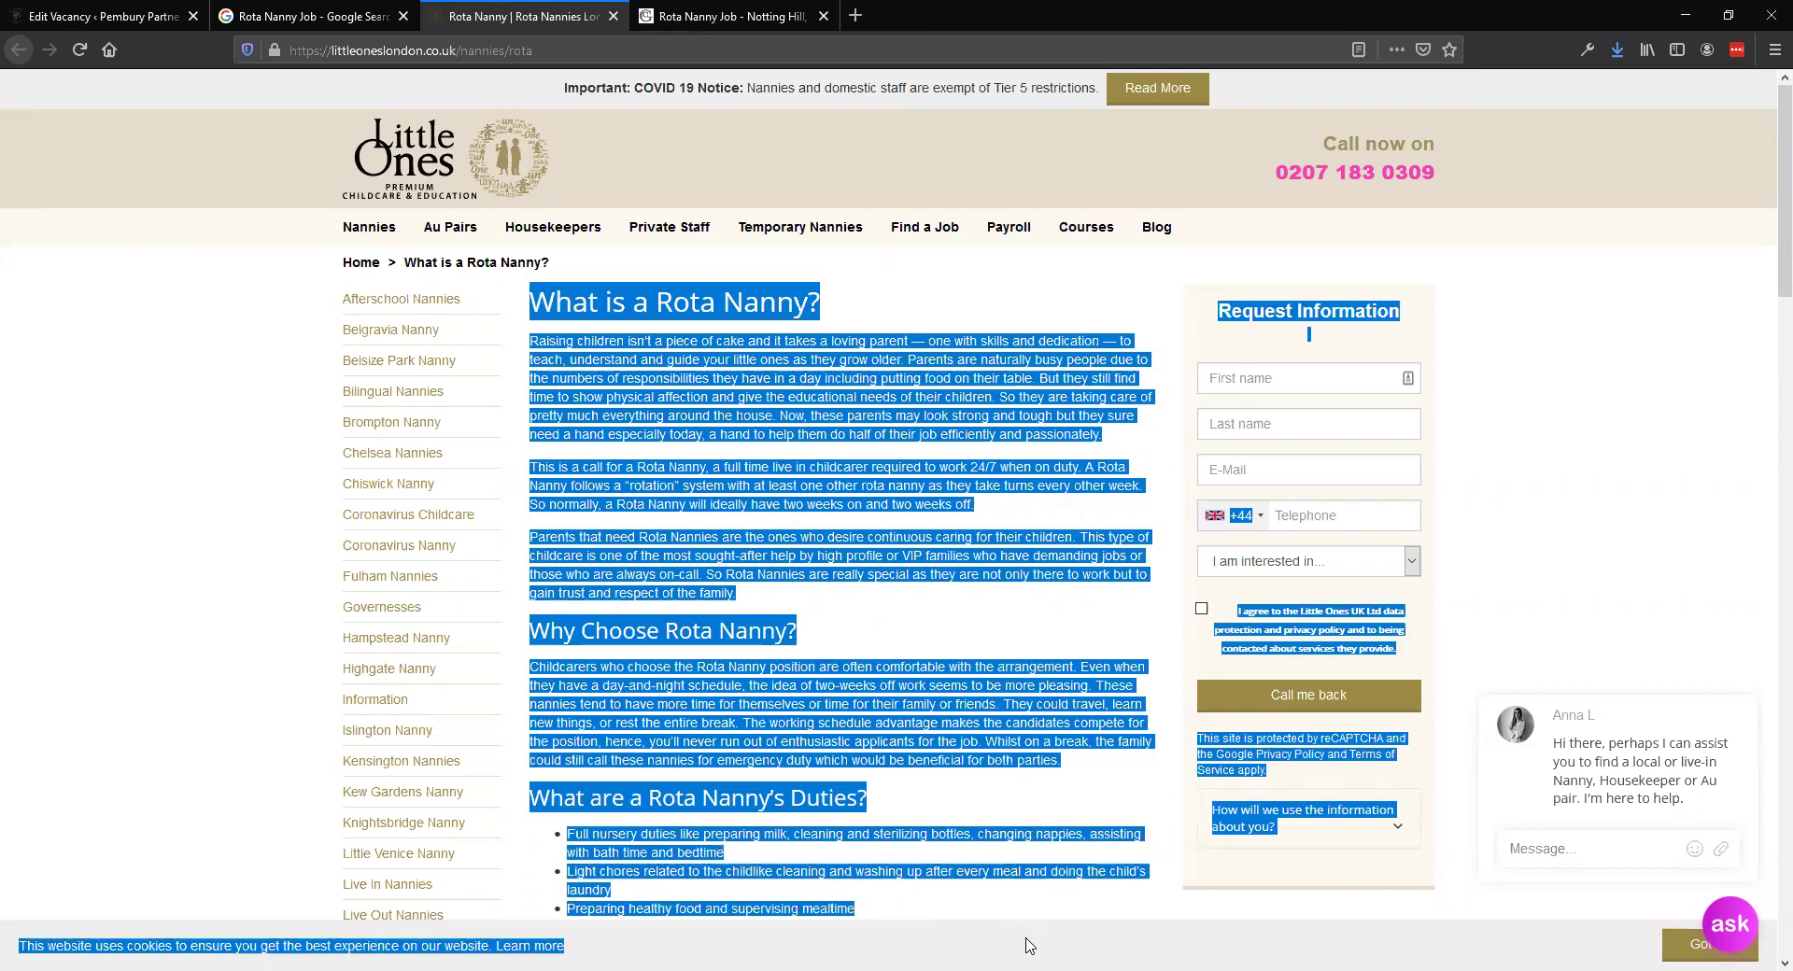
left_click(894, 570)
scroll(644, 428, "down", 3)
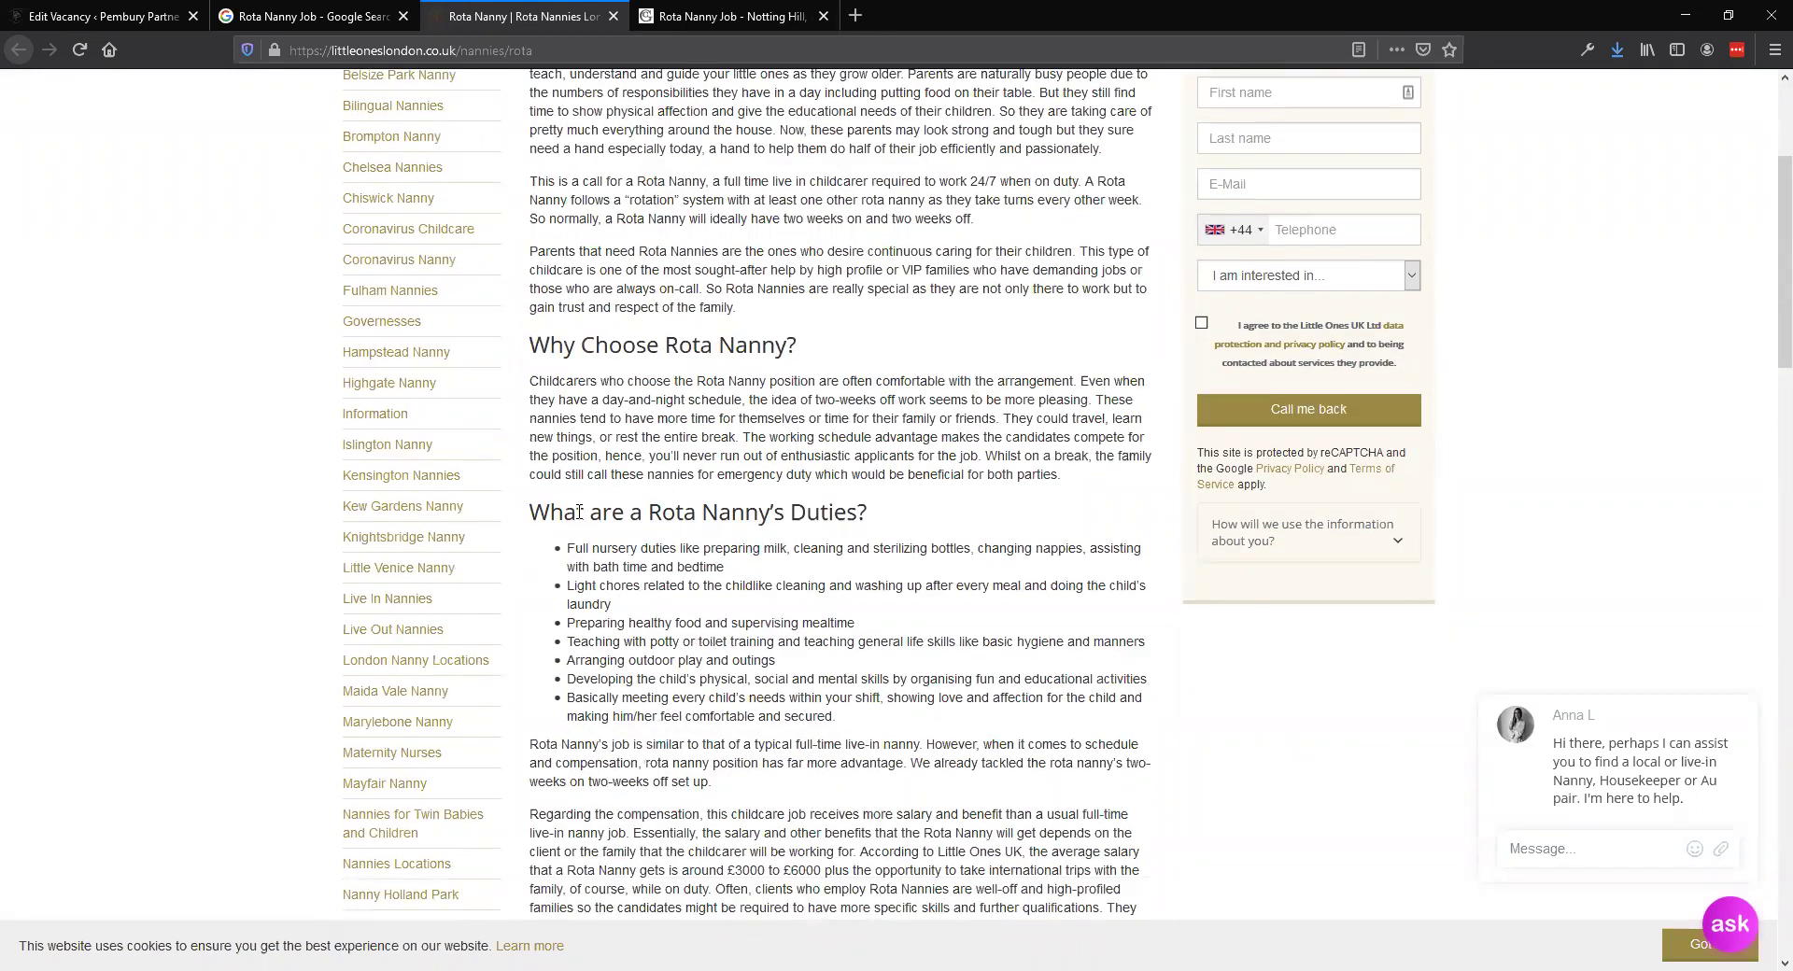
scroll(838, 502, "down", 4)
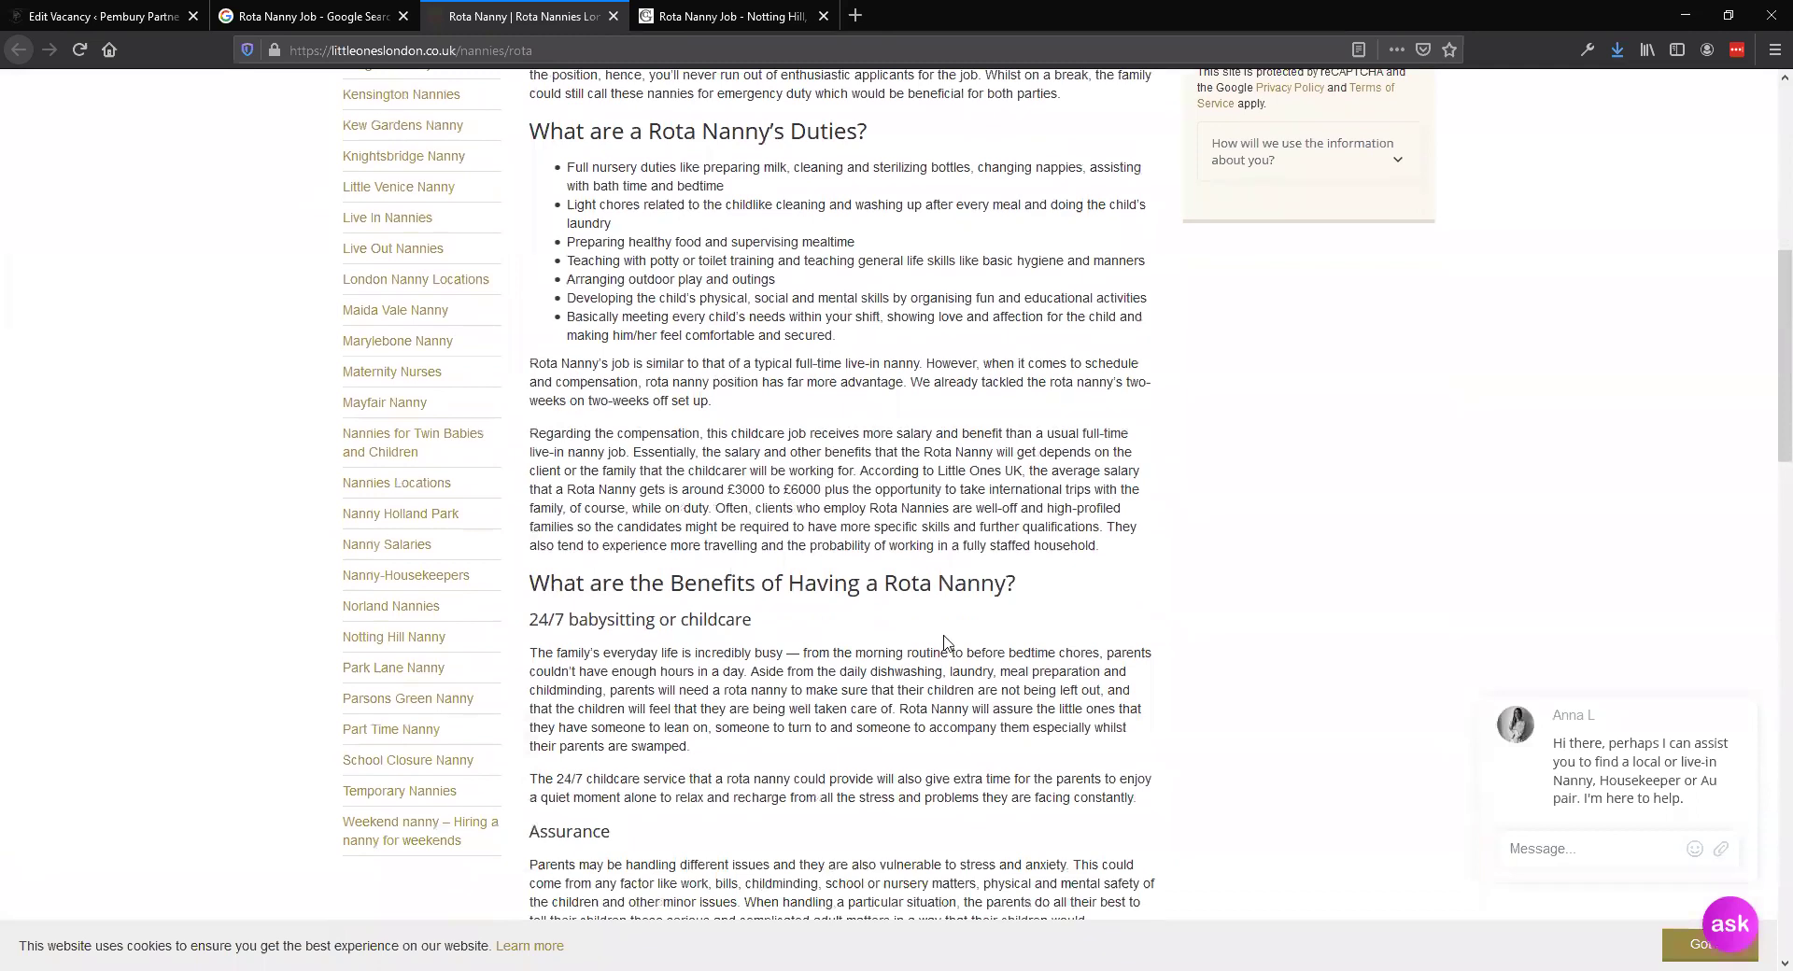
scroll(984, 593, "down", 9)
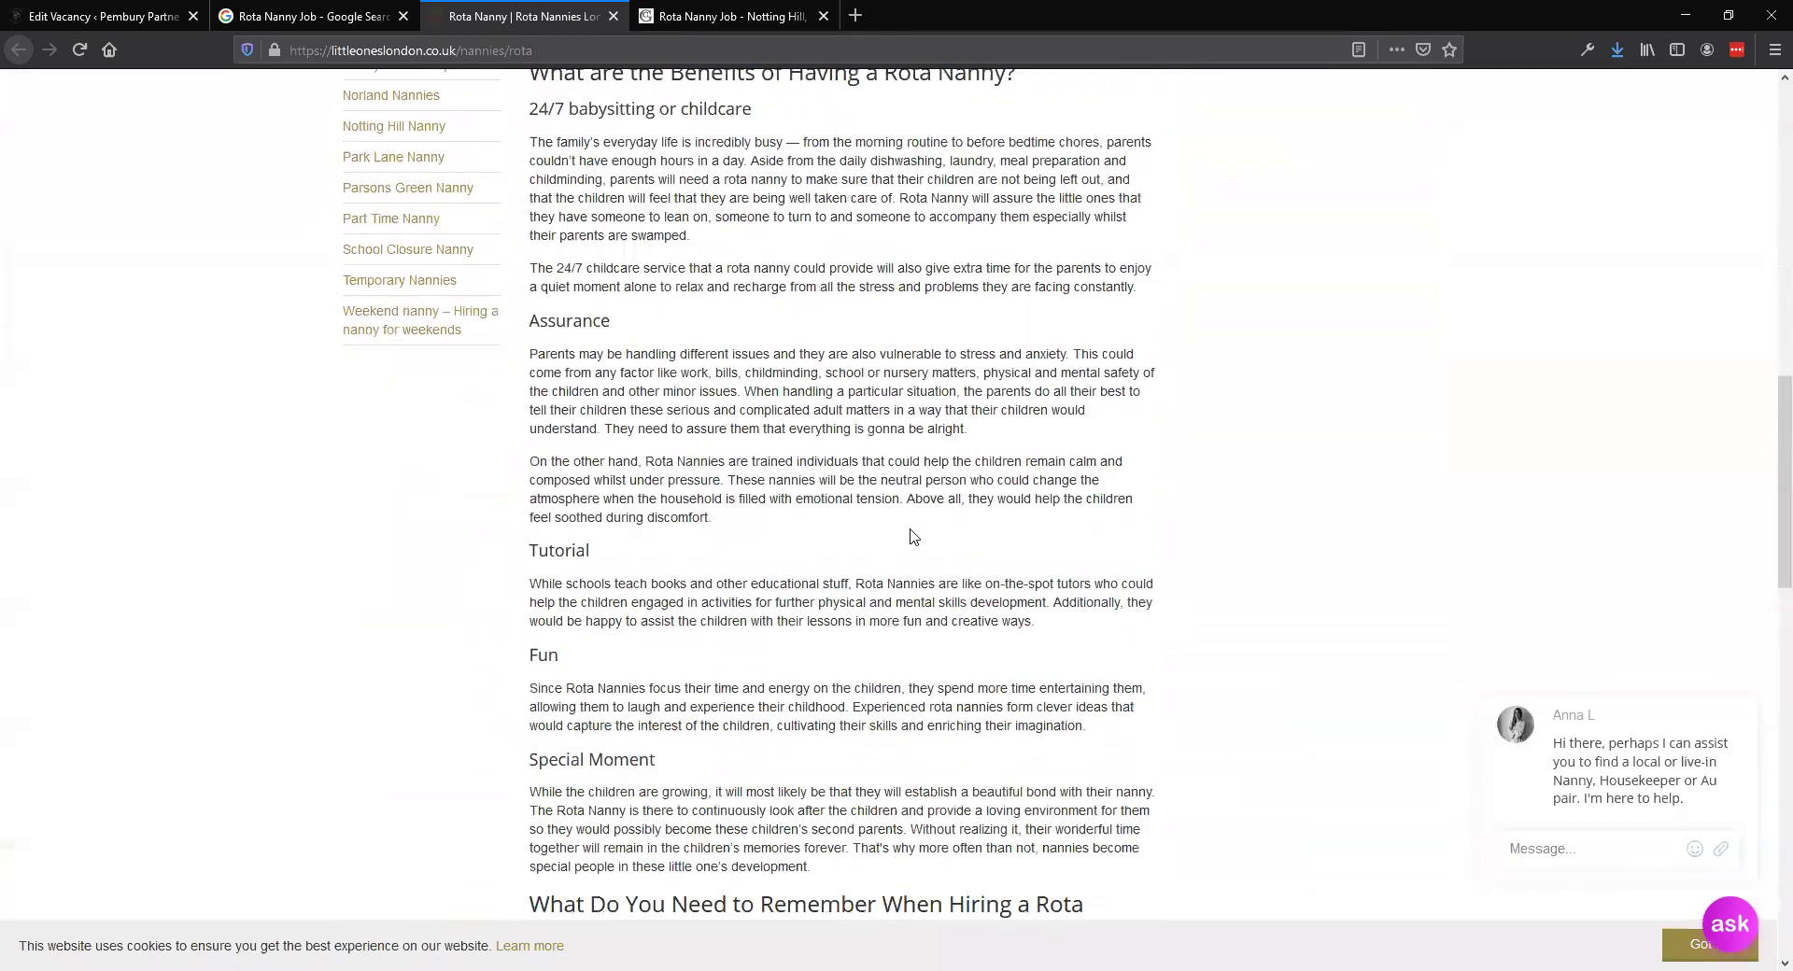
scroll(906, 534, "down", 3)
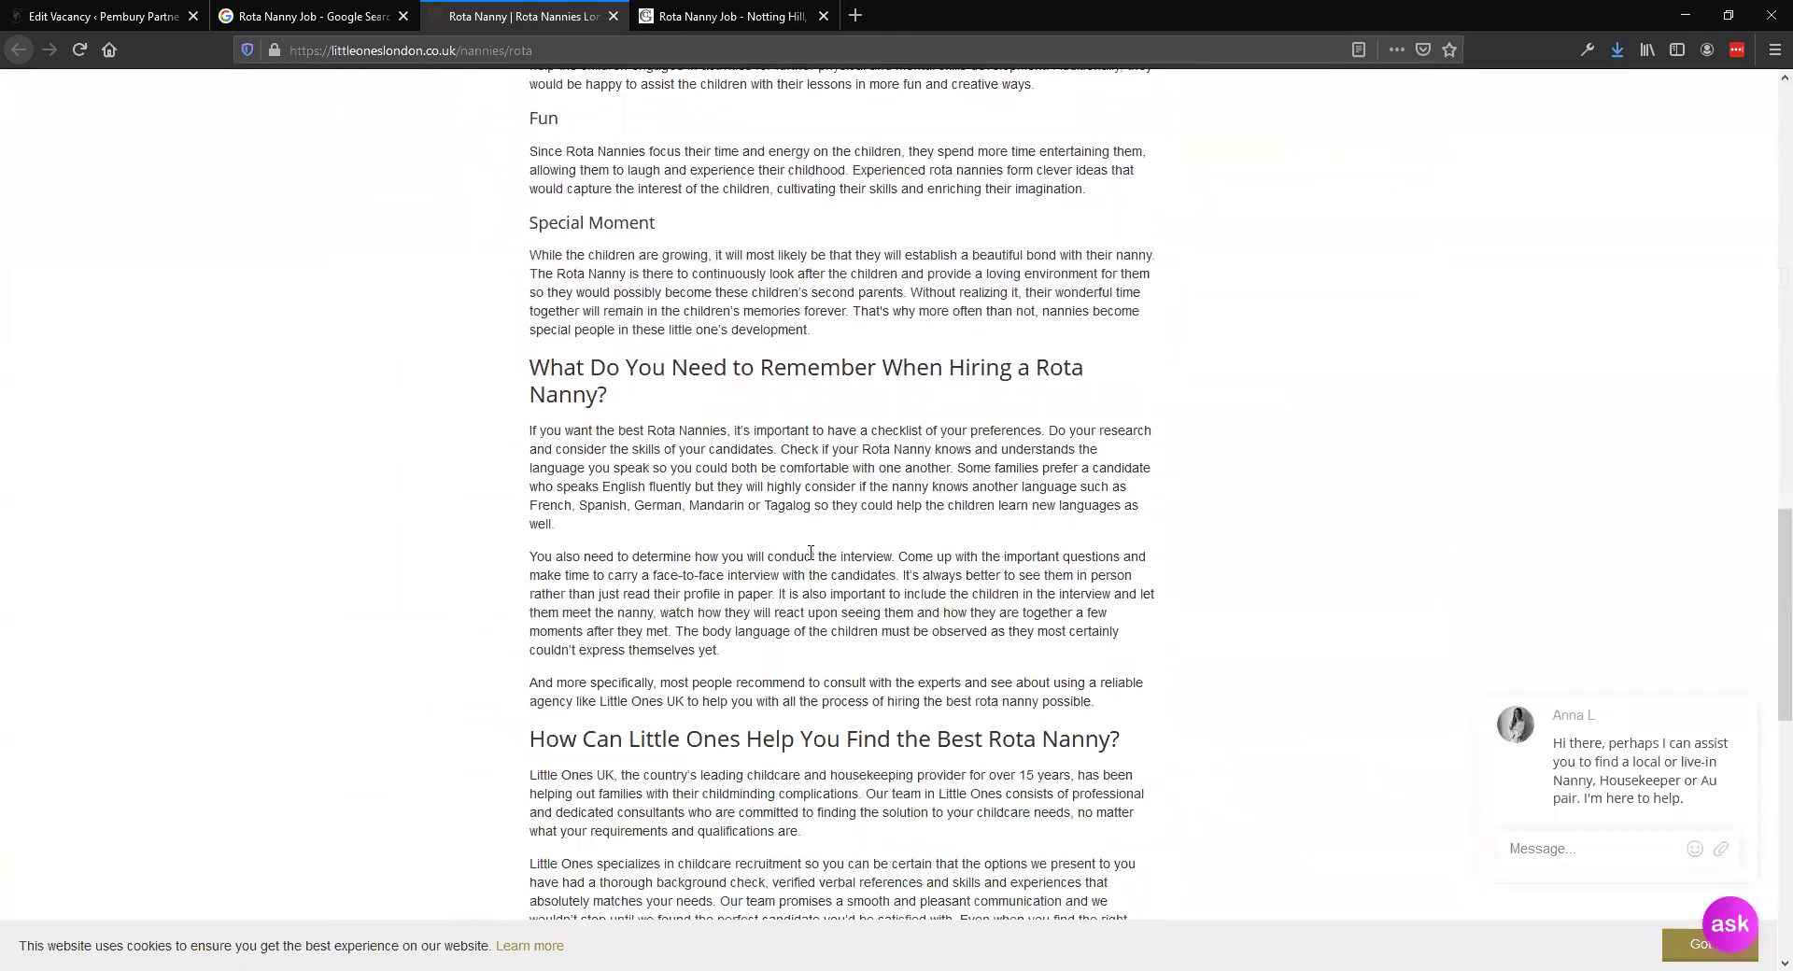
scroll(566, 492, "down", 5)
scroll(579, 495, "up", 14)
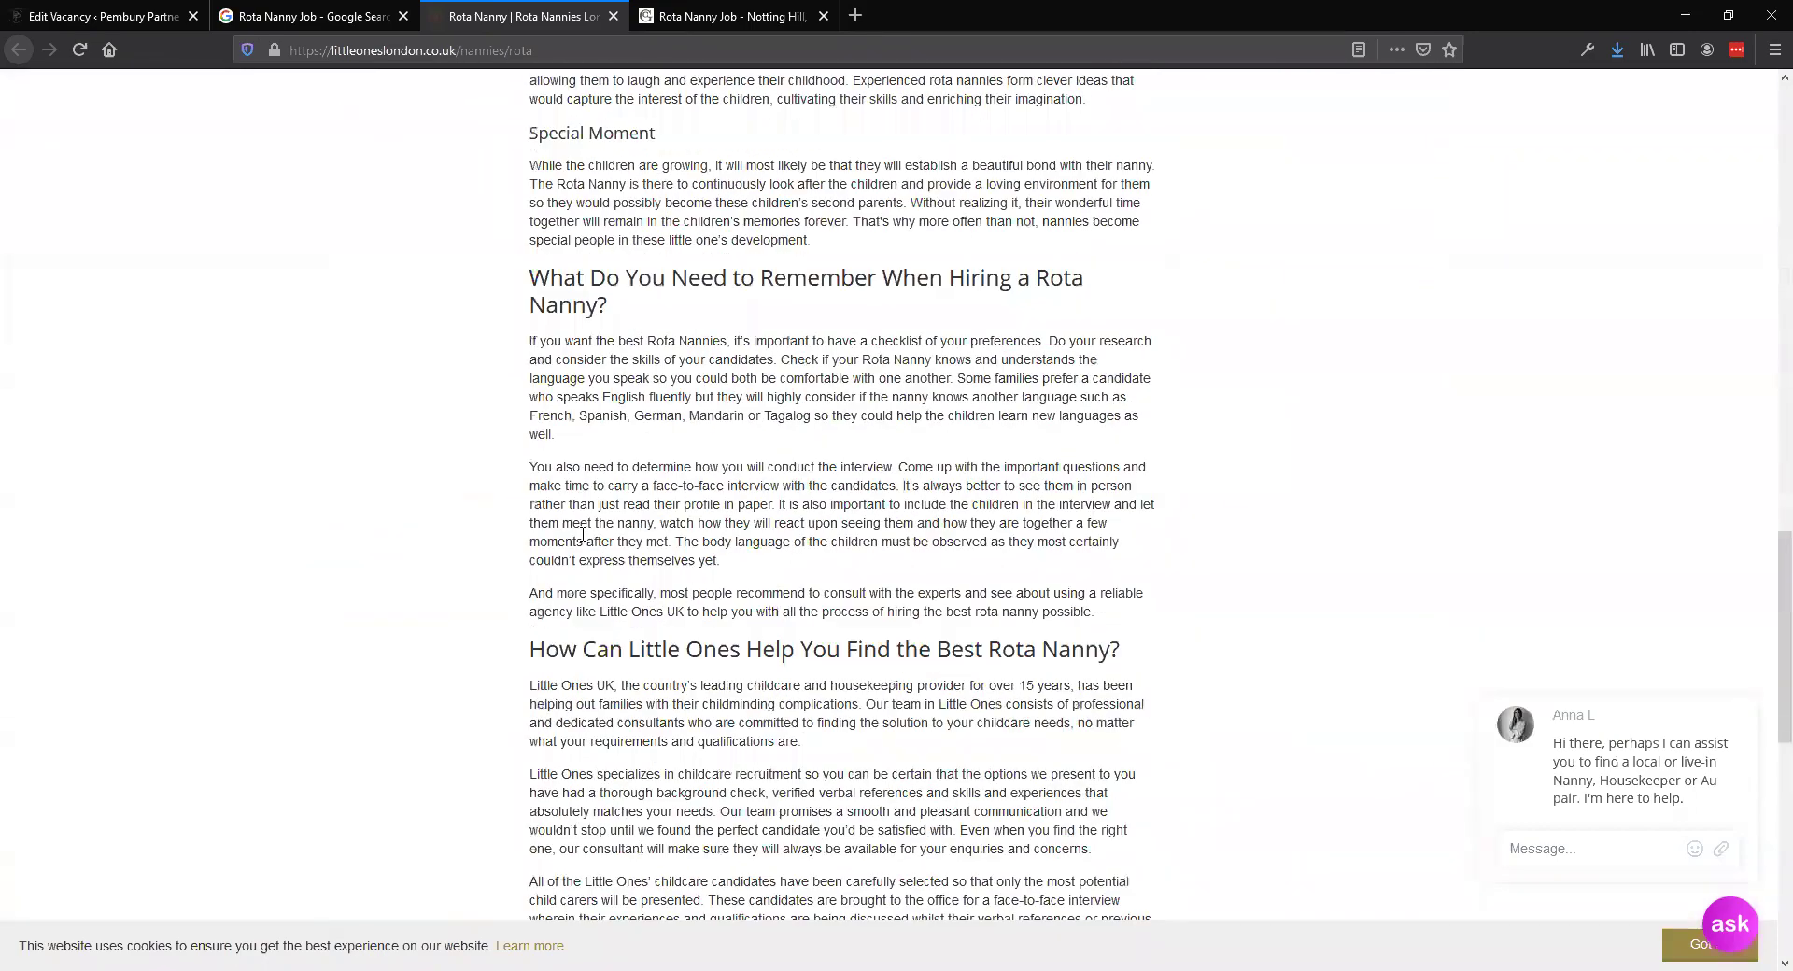
Read through the closing hiring and agency sections of the Little Ones rota nanny article.
scroll(592, 500, "down", 13)
scroll(593, 500, "down", 2)
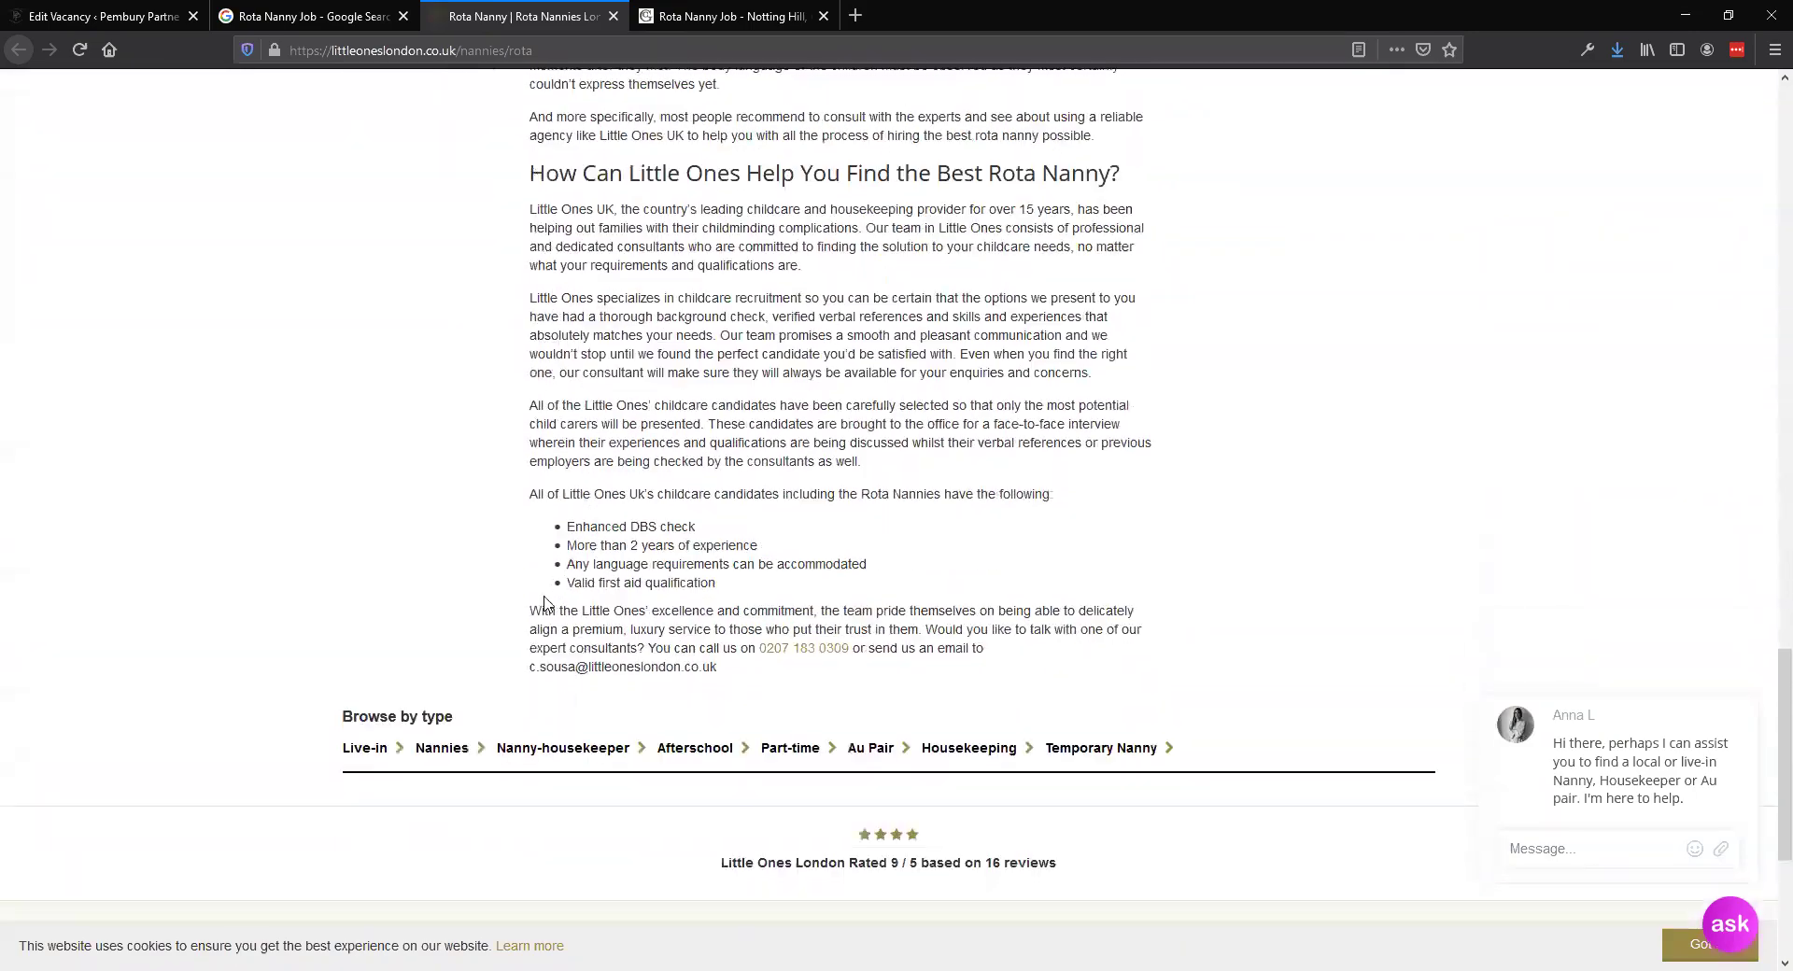
scroll(544, 603, "up", 15)
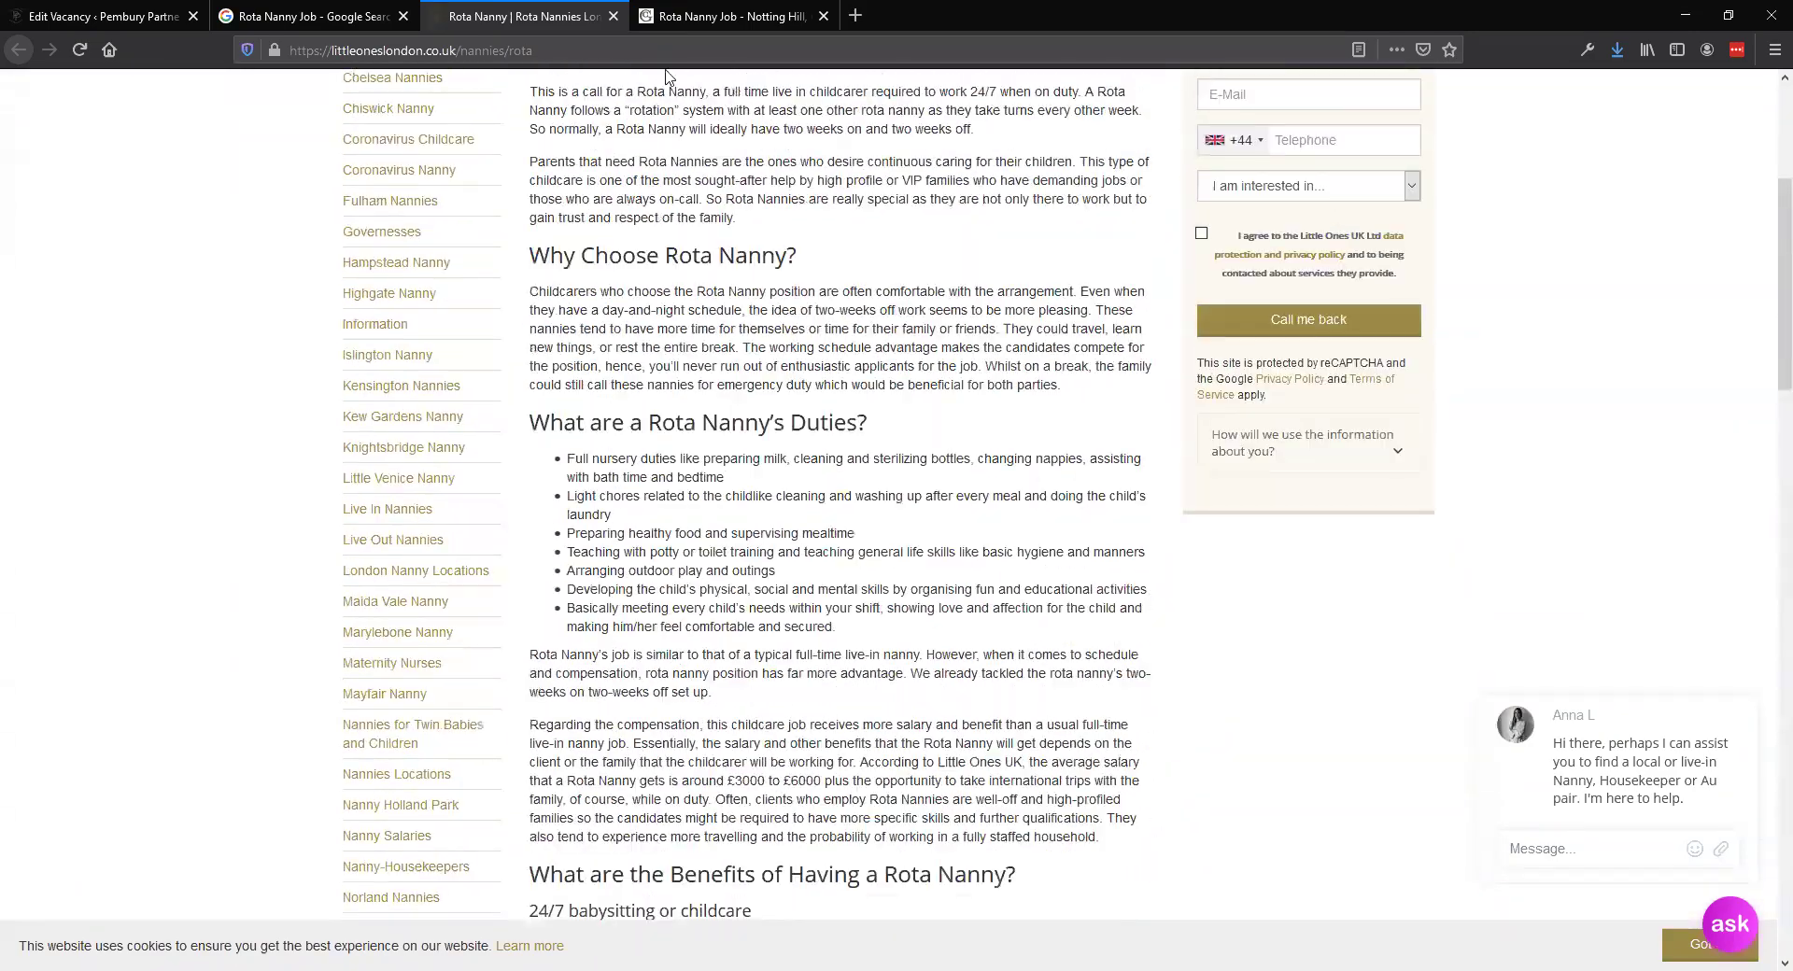
Examine the content length and keyword use of the Greycoat Lumleys Rota Nanny Job listing for Notting Hill.
left_click(669, 31)
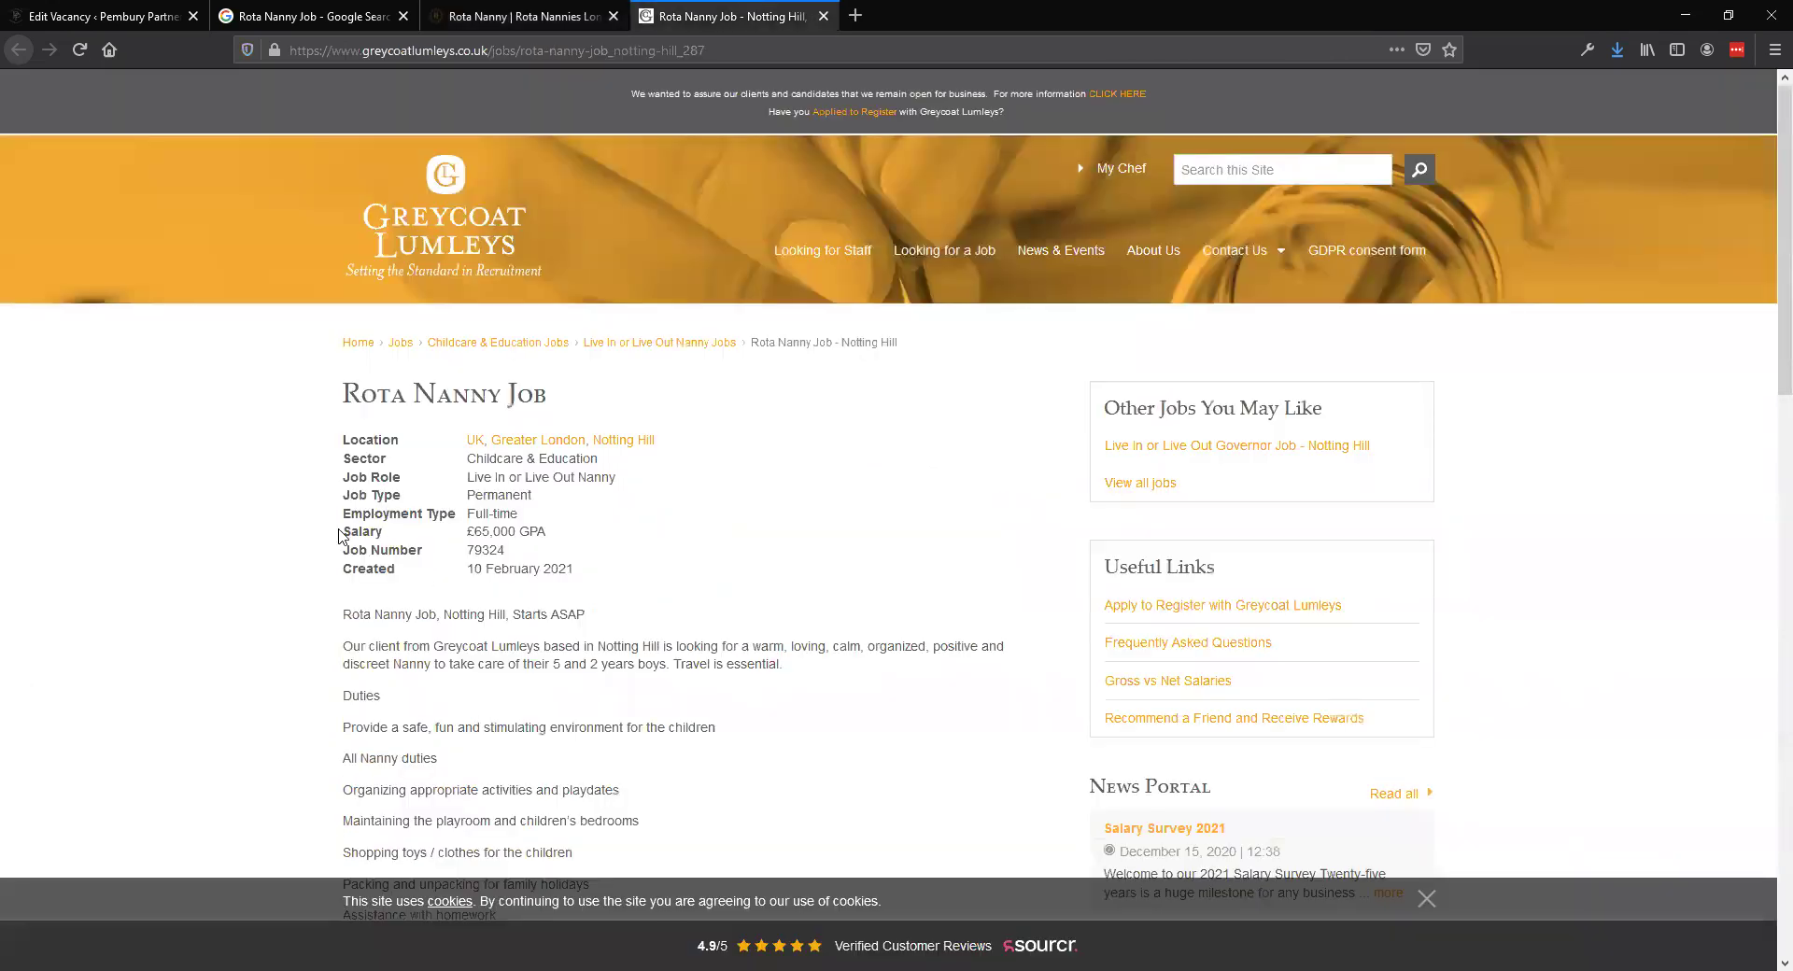
scroll(339, 539, "down", 12)
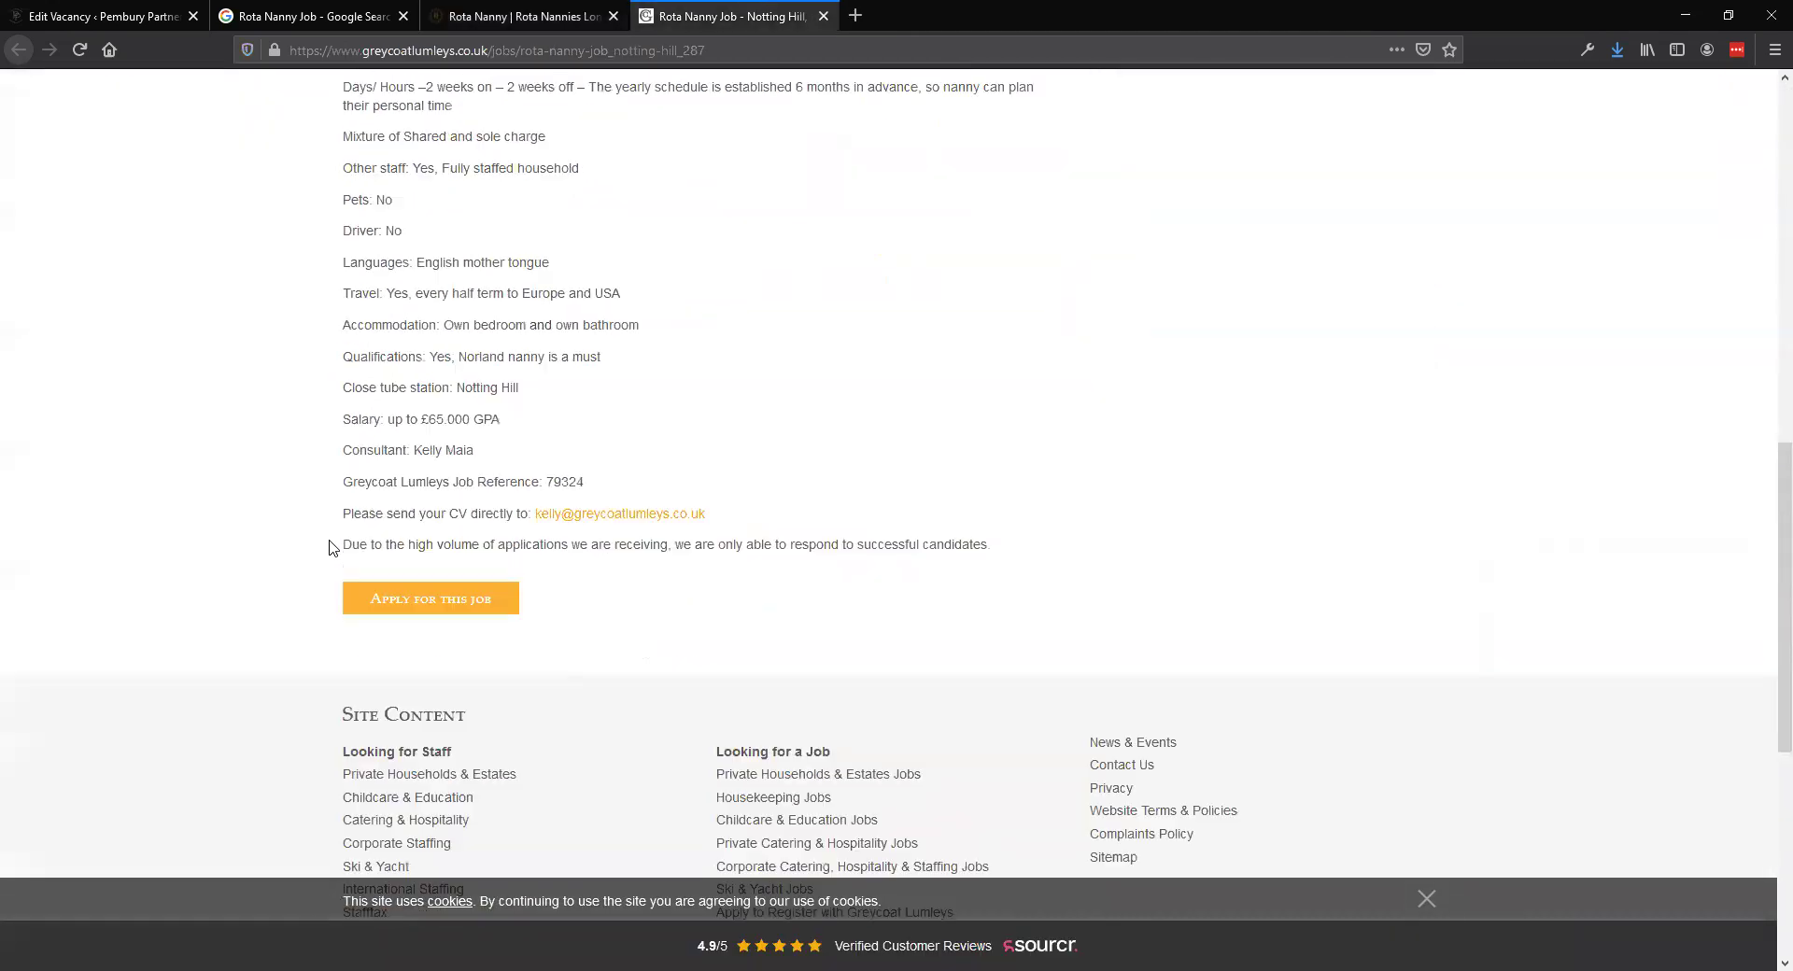
scroll(329, 547, "up", 12)
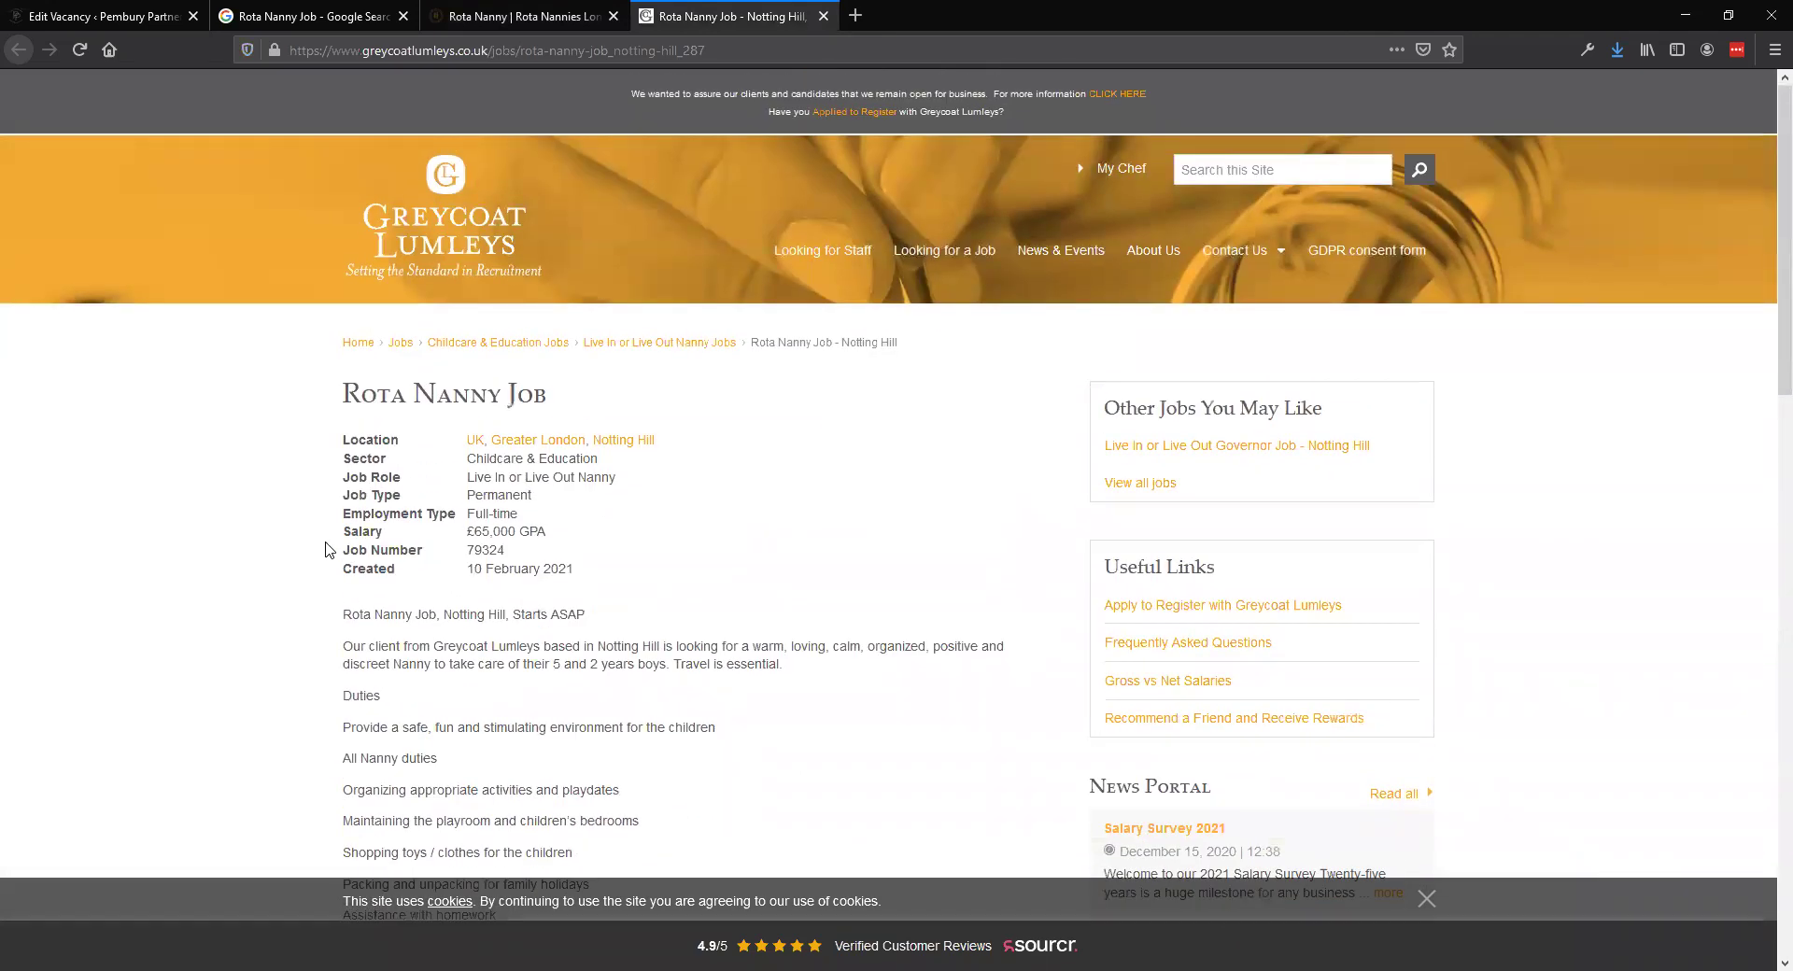
scroll(325, 549, "down", 5)
scroll(327, 605, "up", 5)
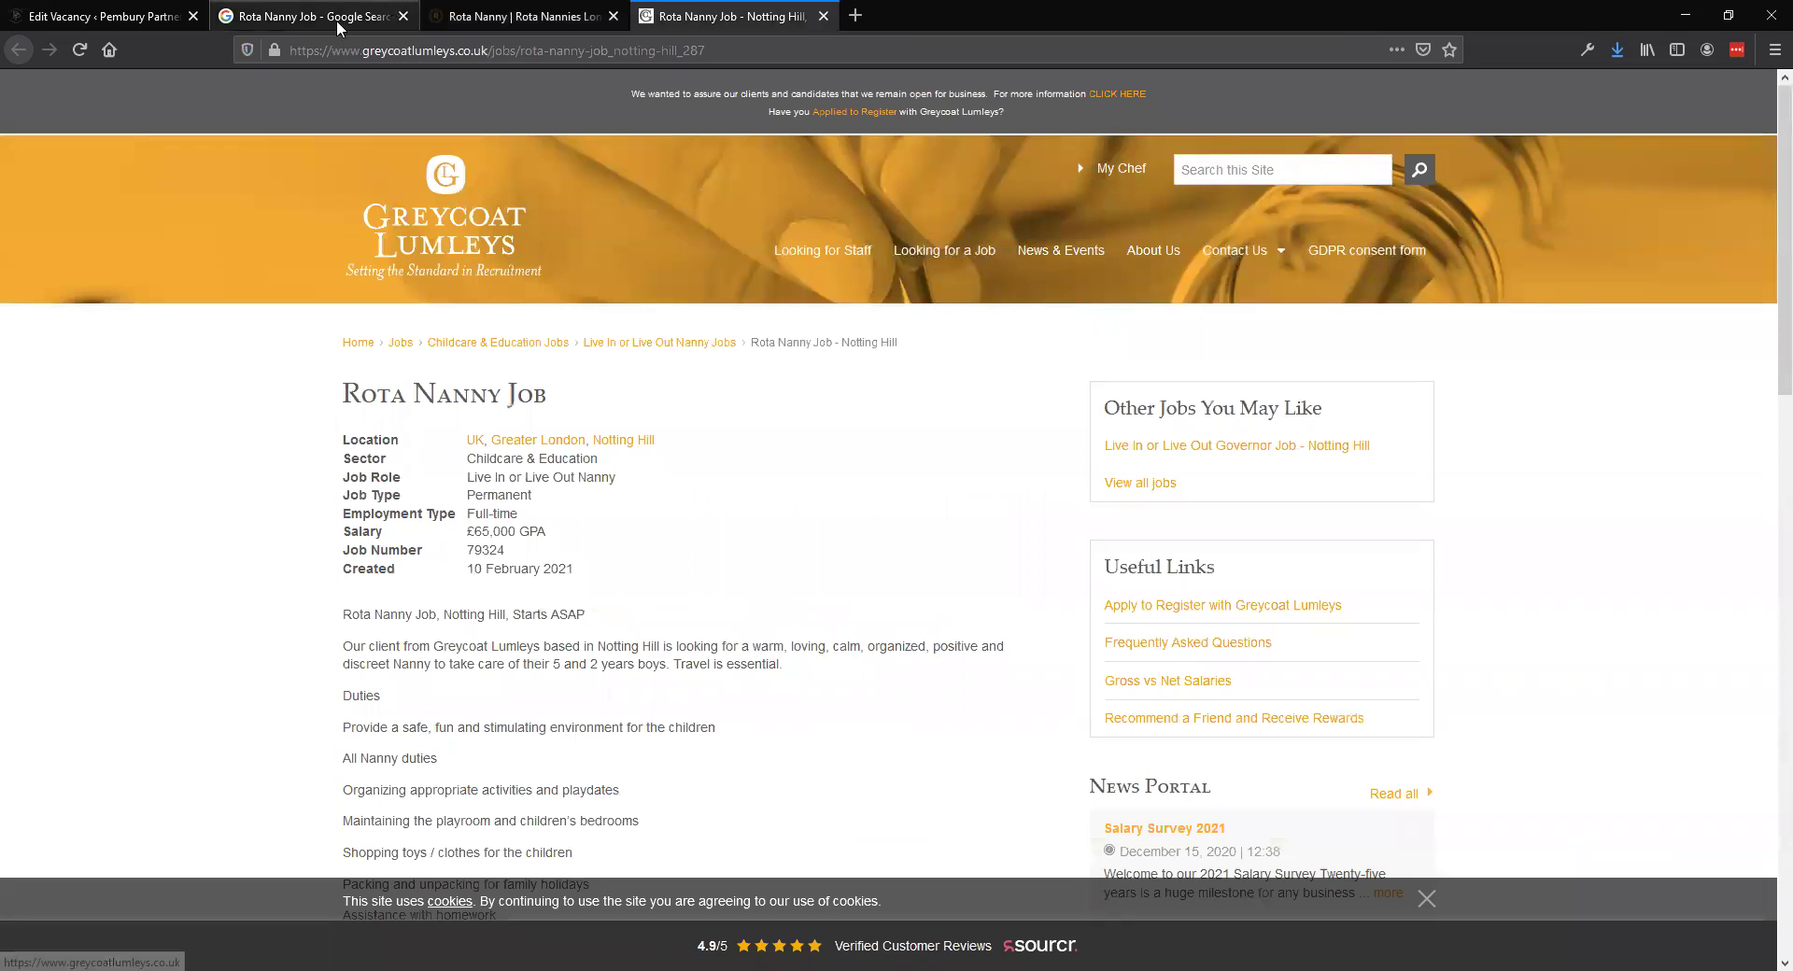
Return to the Rota Nanny Job vacancy and review its text and Basic SEO results against the competitor pages.
left_click(132, 14)
scroll(551, 446, "down", 15)
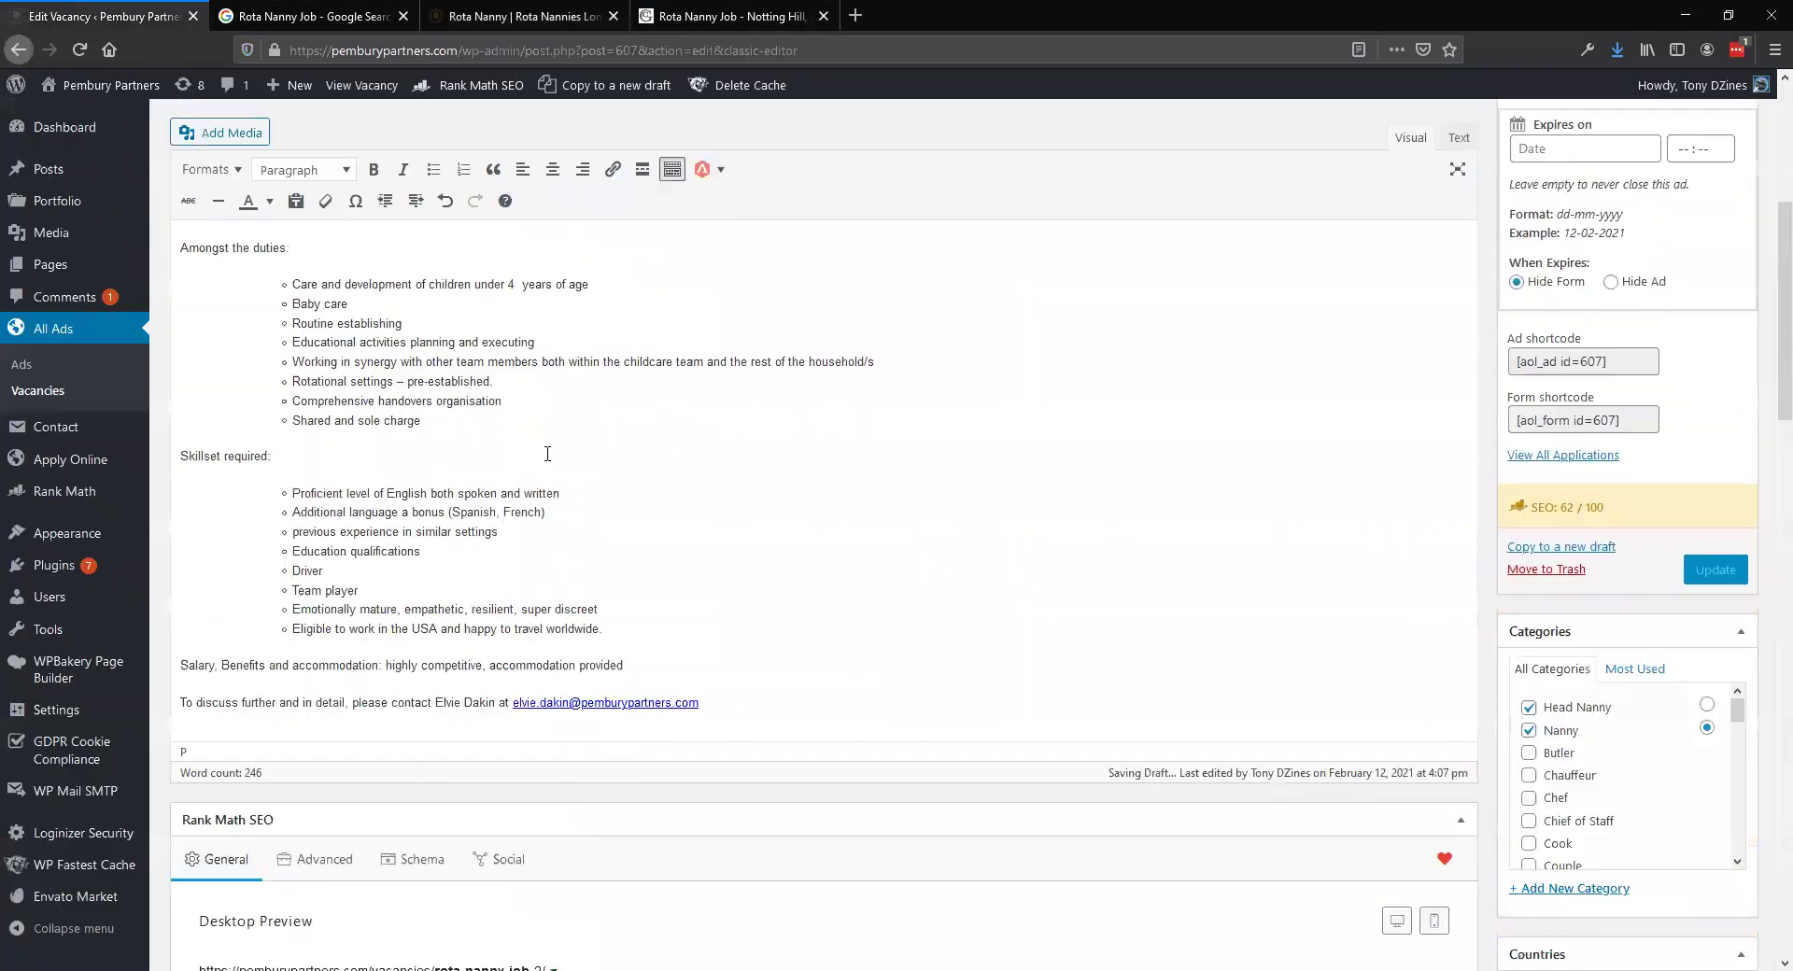
scroll(551, 446, "down", 6)
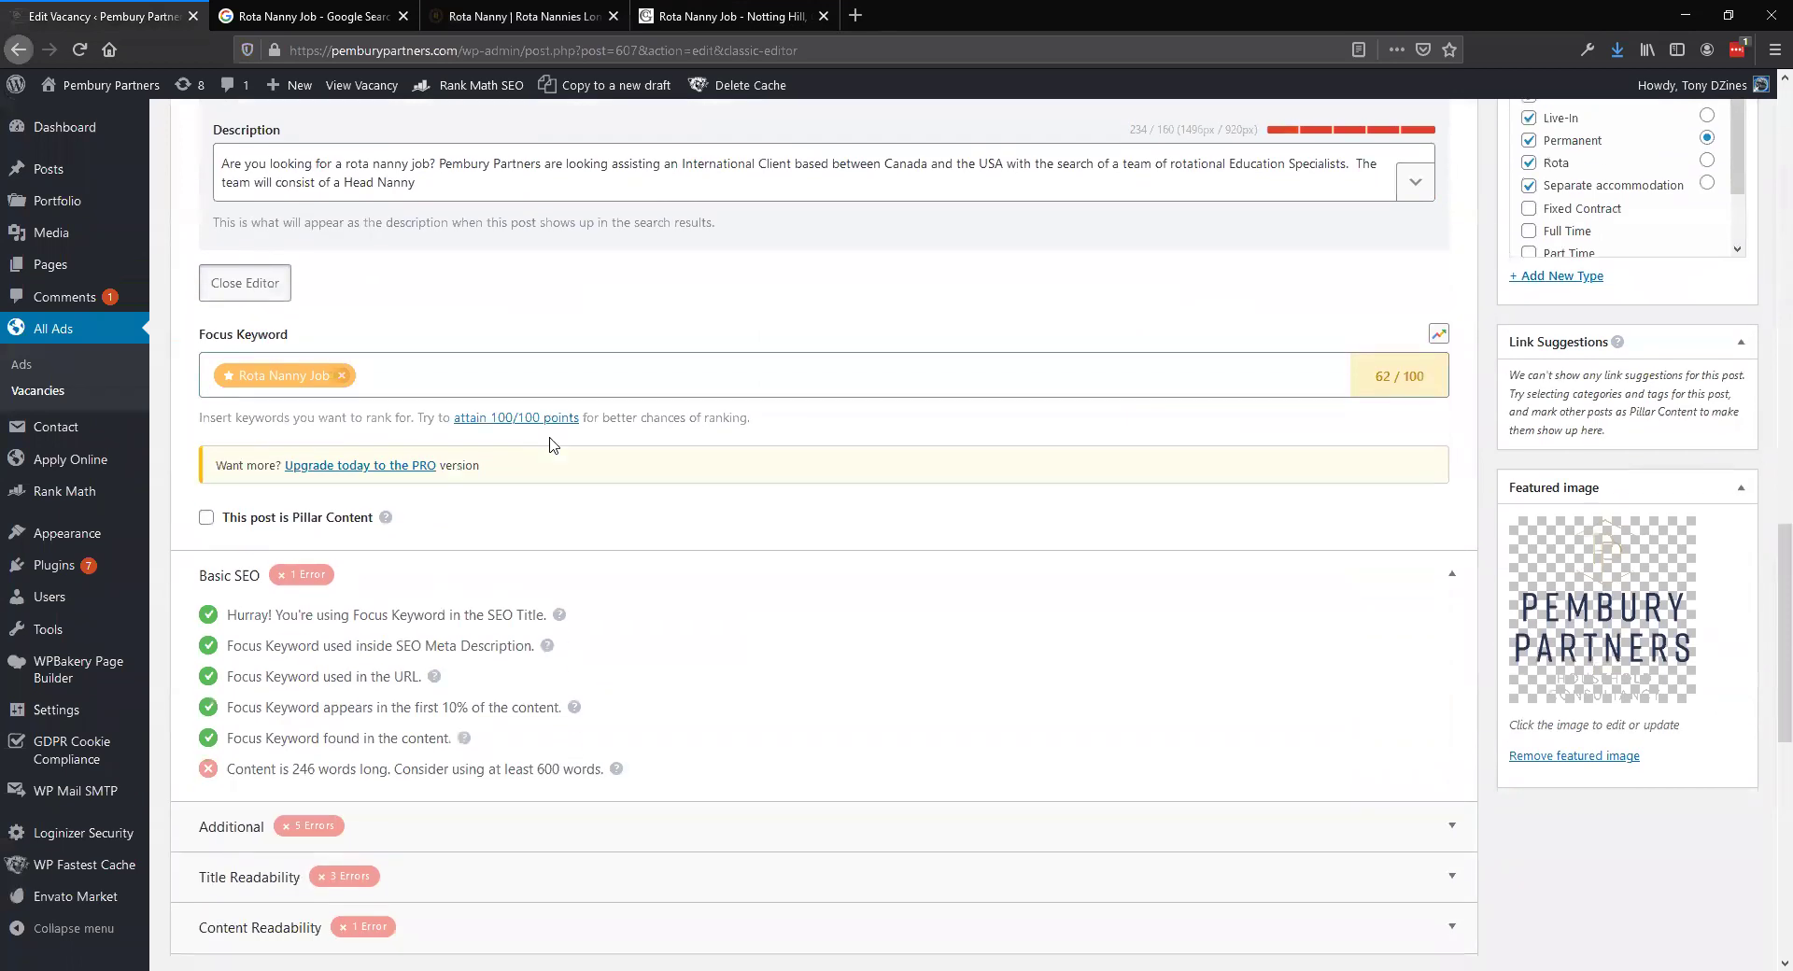
scroll(548, 445, "up", 3)
scroll(586, 298, "up", 18)
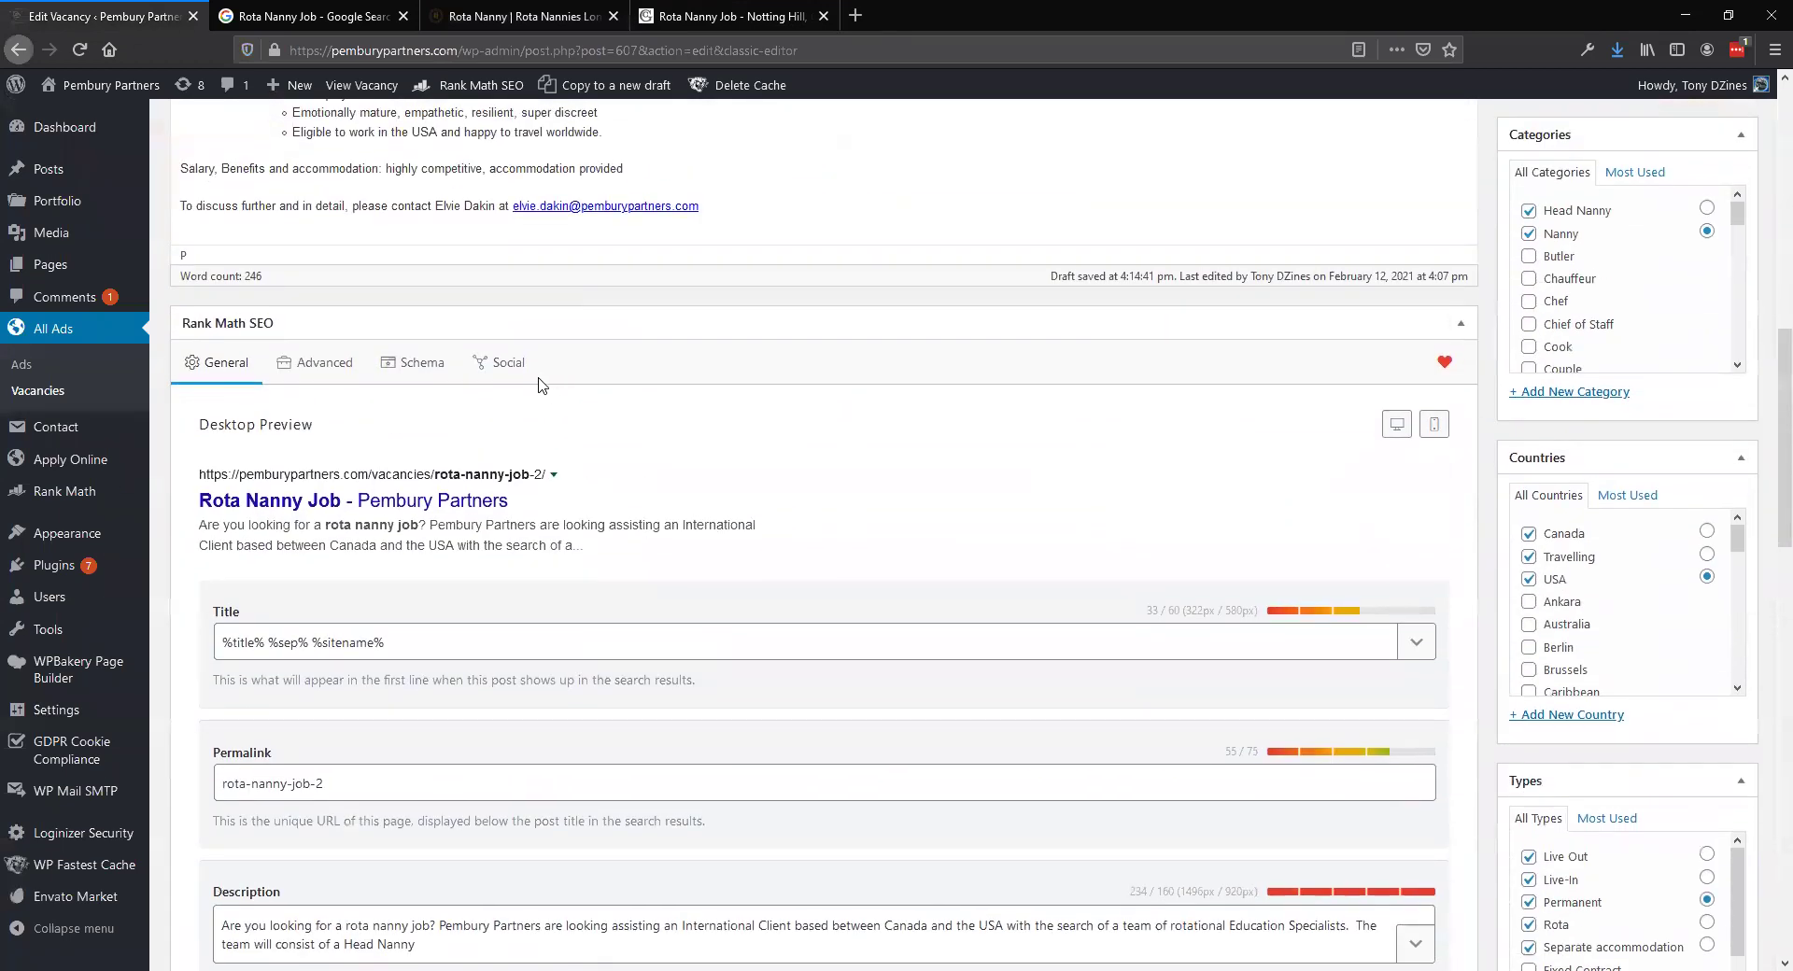
scroll(516, 381, "down", 15)
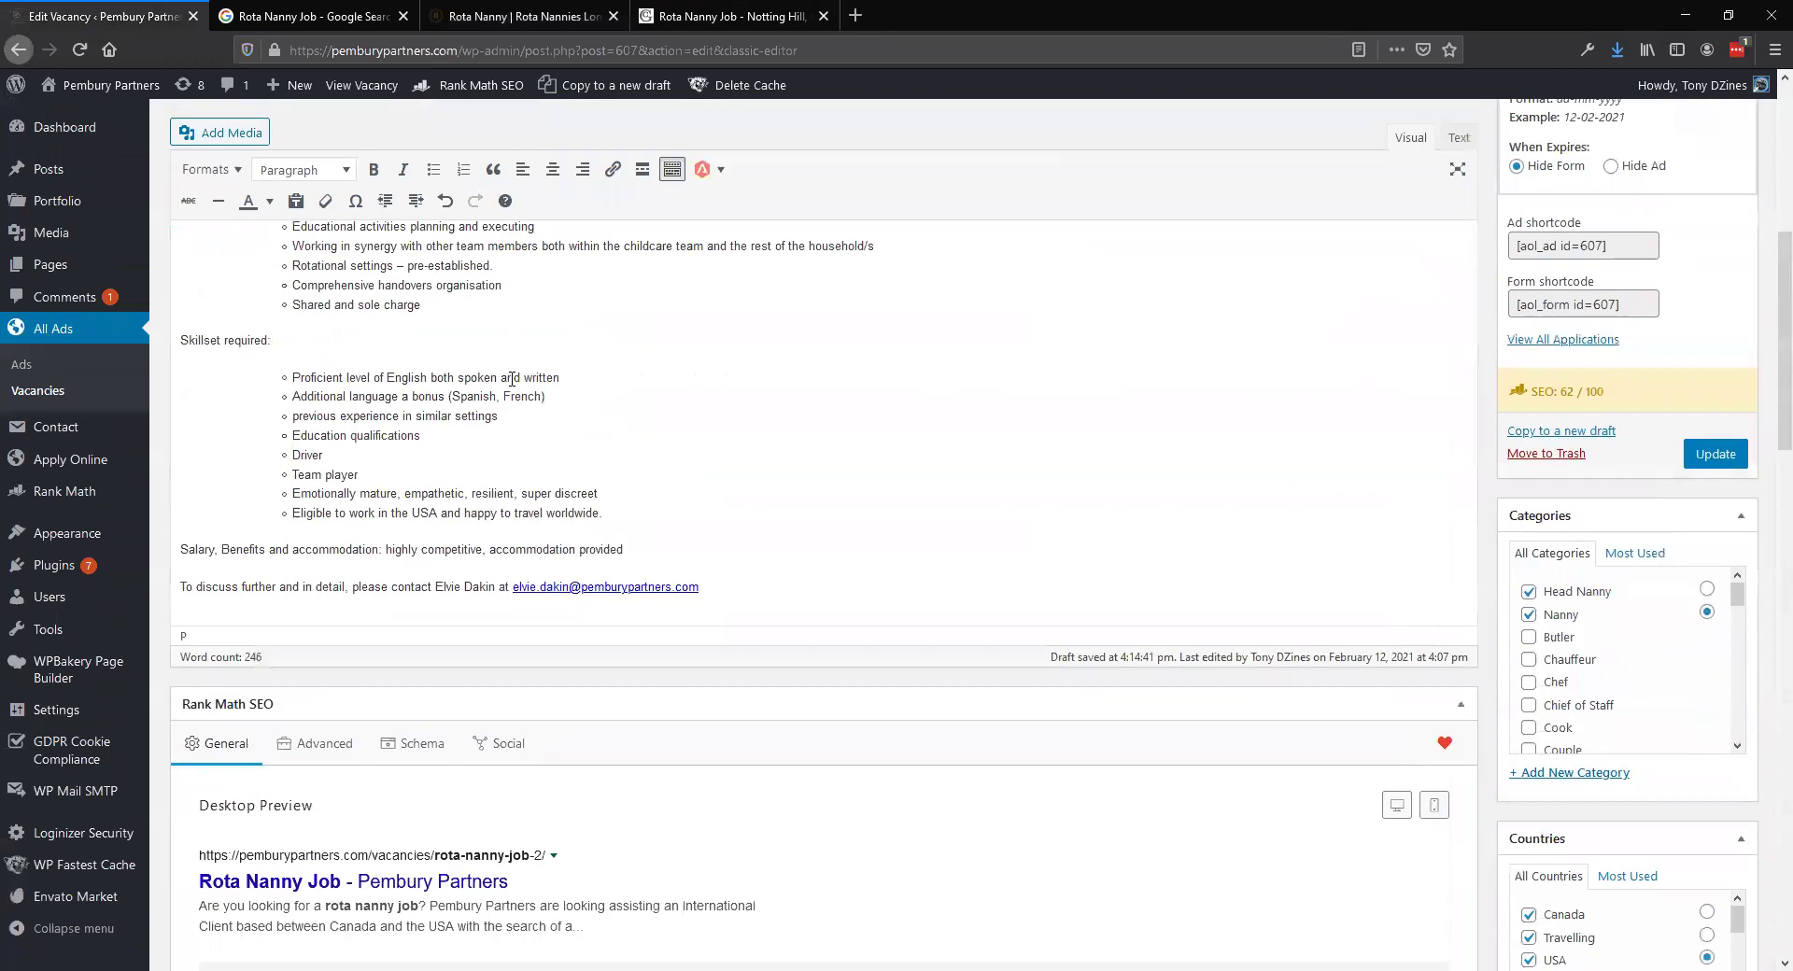
scroll(502, 374, "up", 4)
scroll(503, 374, "up", 5)
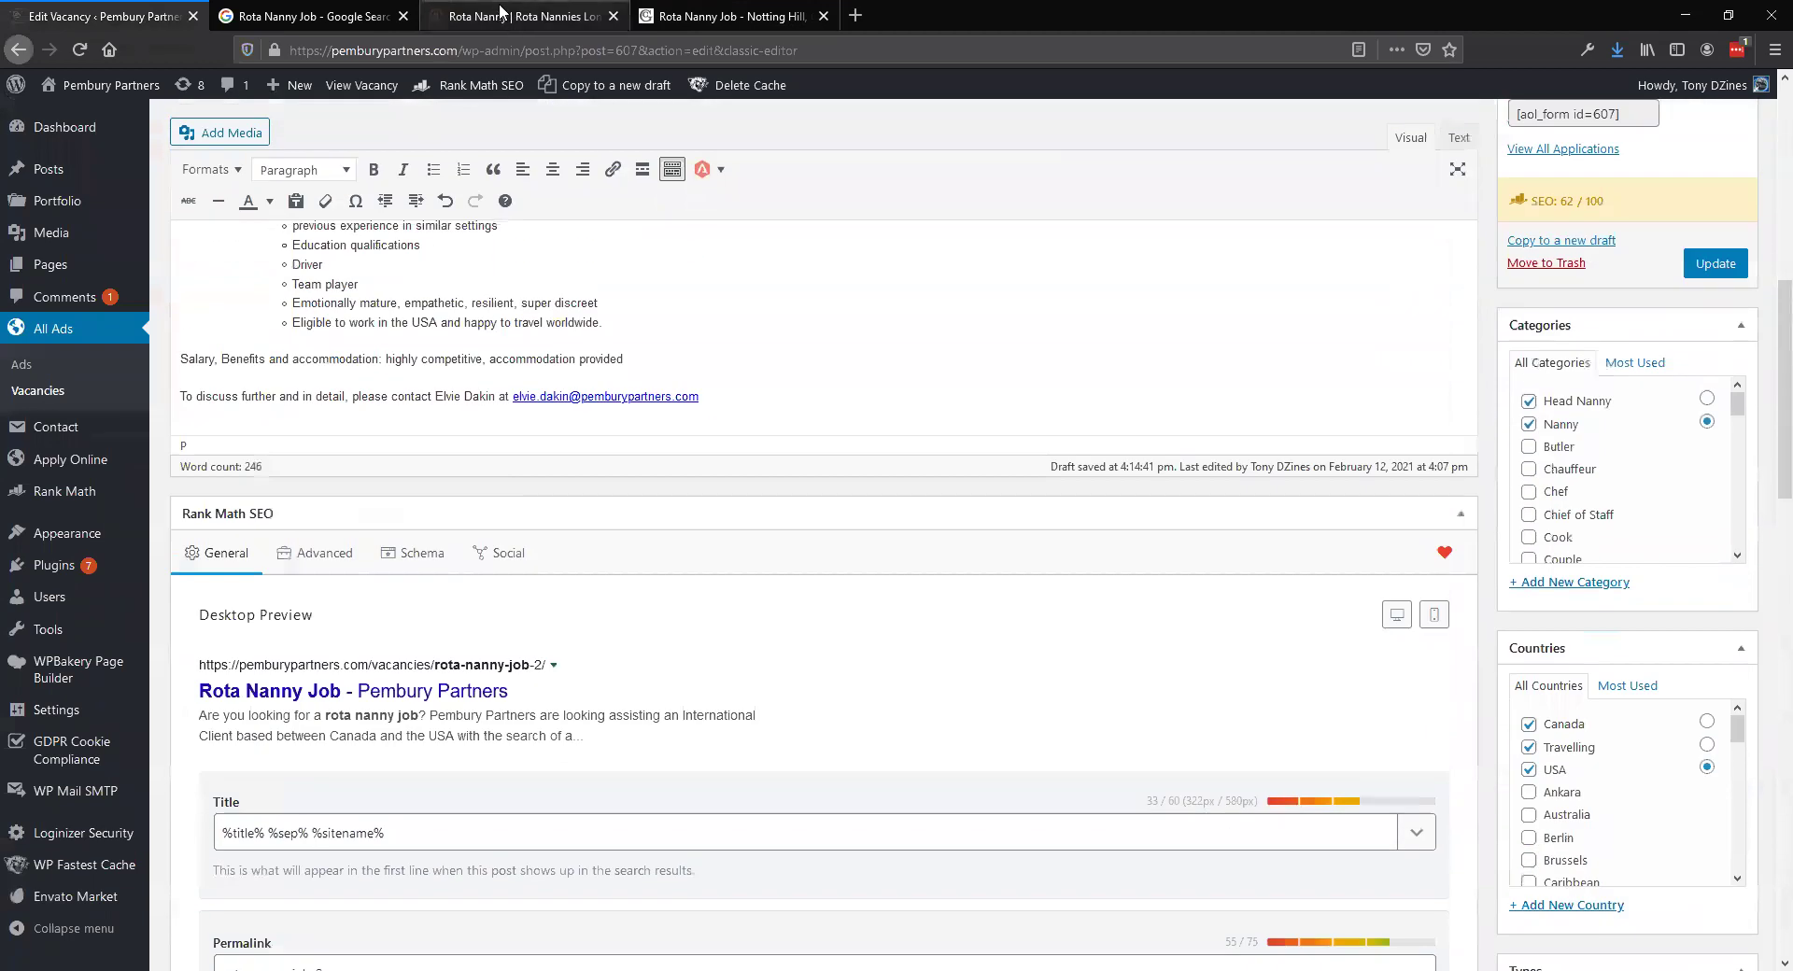
Compare the vacancy's content length with the Greycoat Lumleys listing and the full Little Ones article.
left_click(724, 16)
left_click(485, 16)
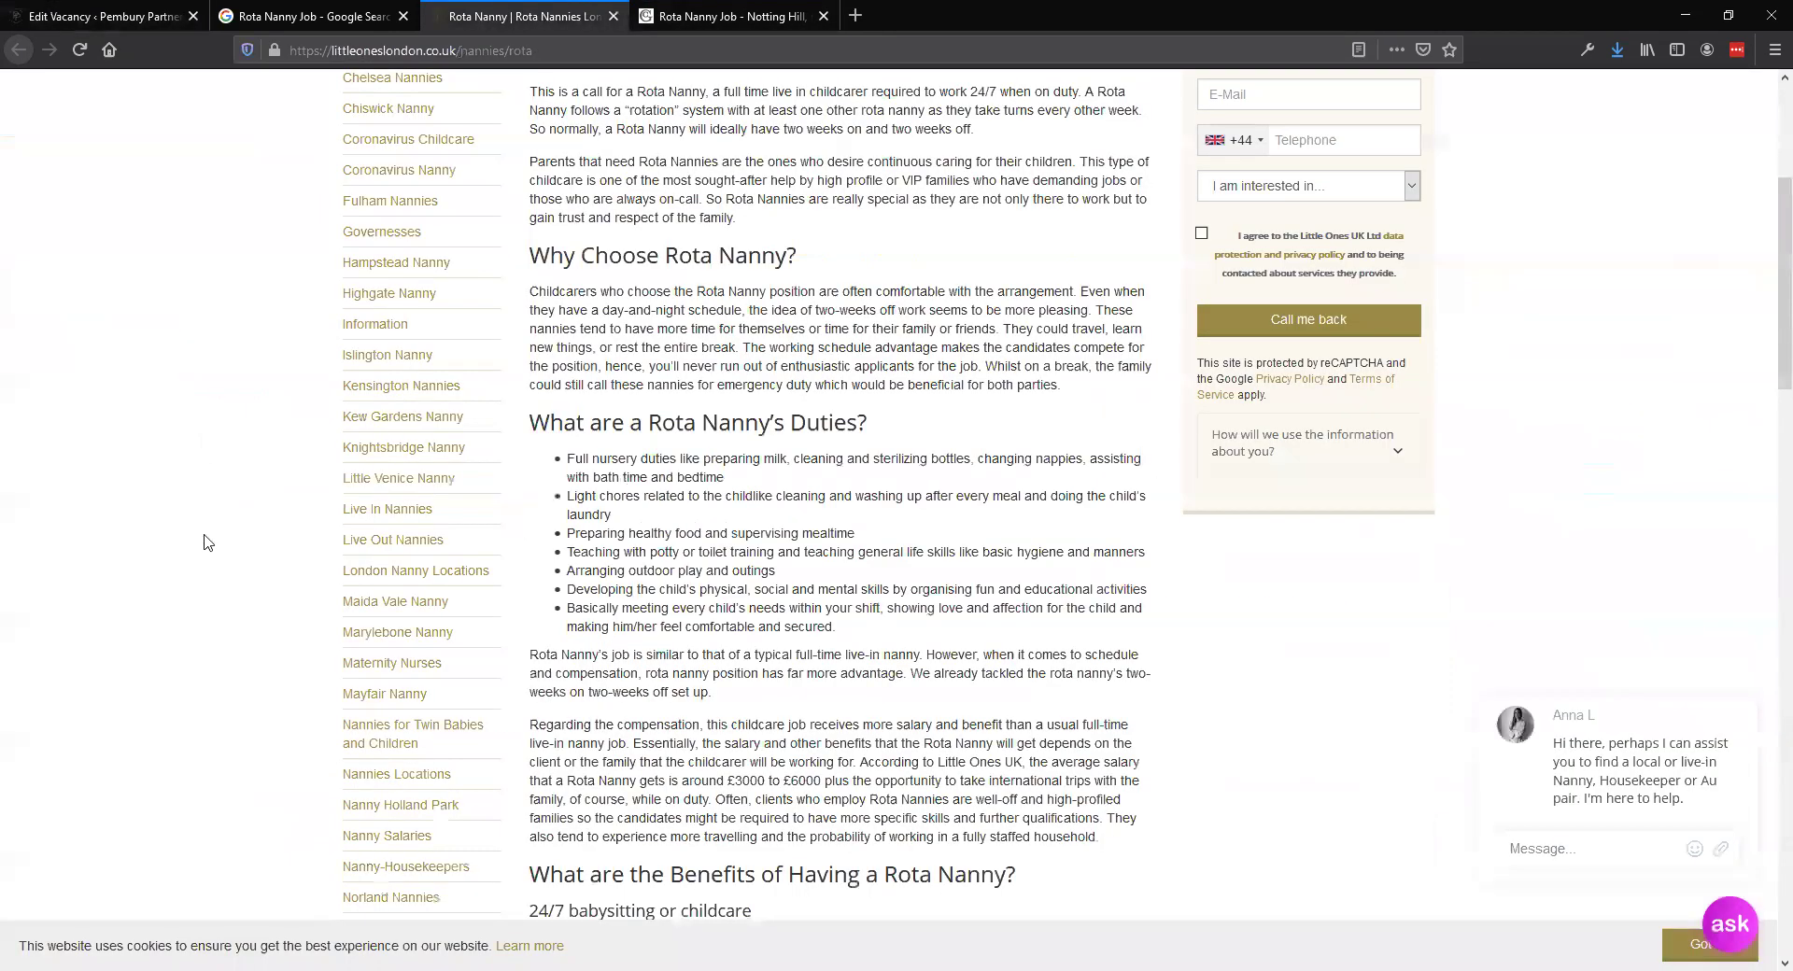
scroll(202, 542, "up", 4)
scroll(831, 416, "down", 20)
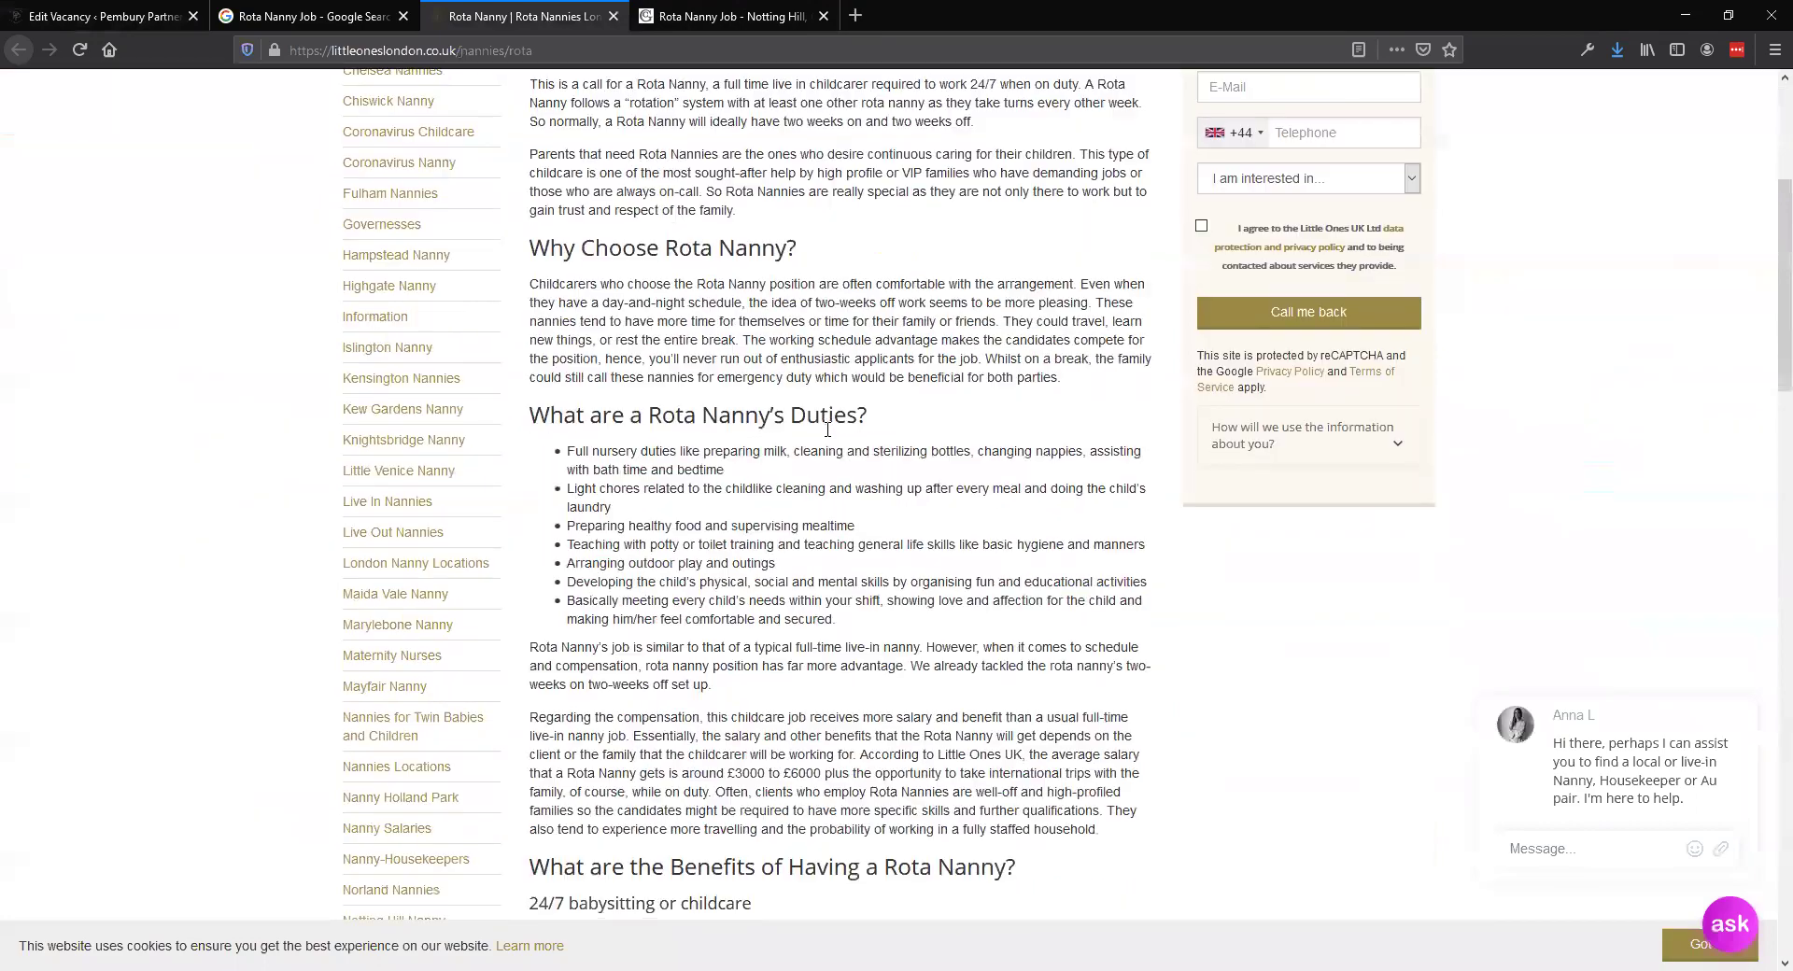
scroll(792, 414, "up", 20)
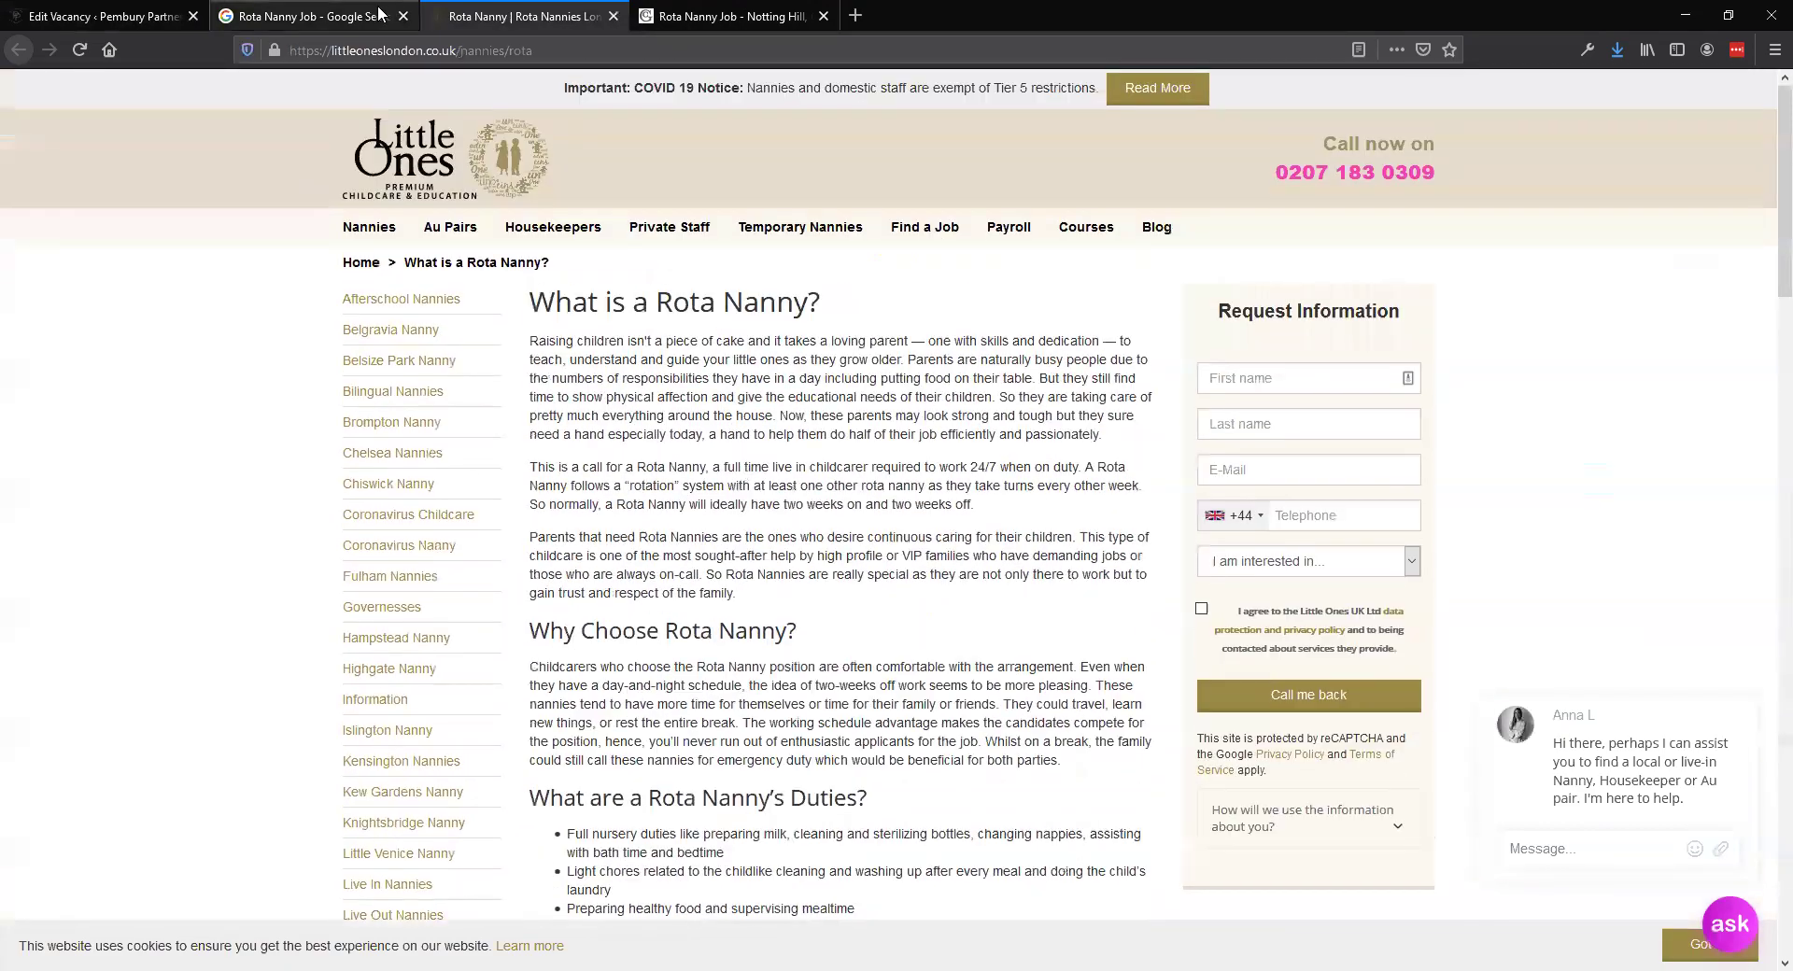
Expand the Additional SEO checks of the Rota Nanny Job vacancy and review its subheading, keyword density and link items.
left_click(103, 16)
scroll(538, 460, "down", 10)
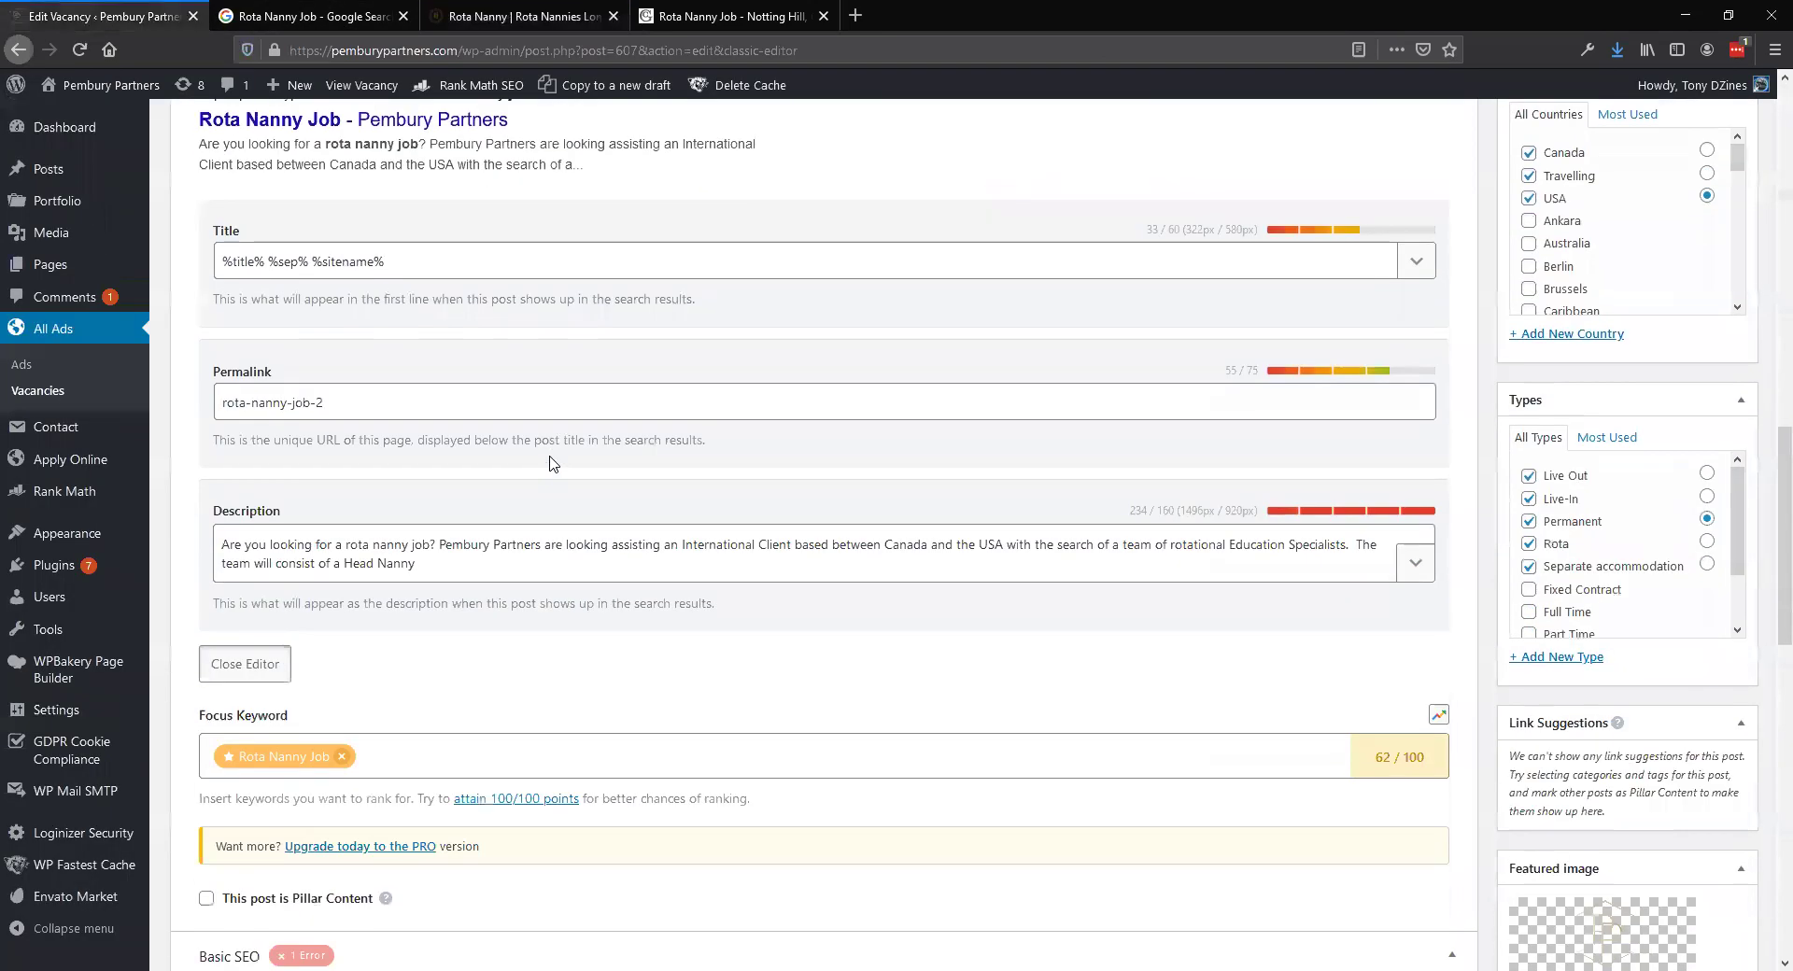
scroll(534, 458, "down", 1)
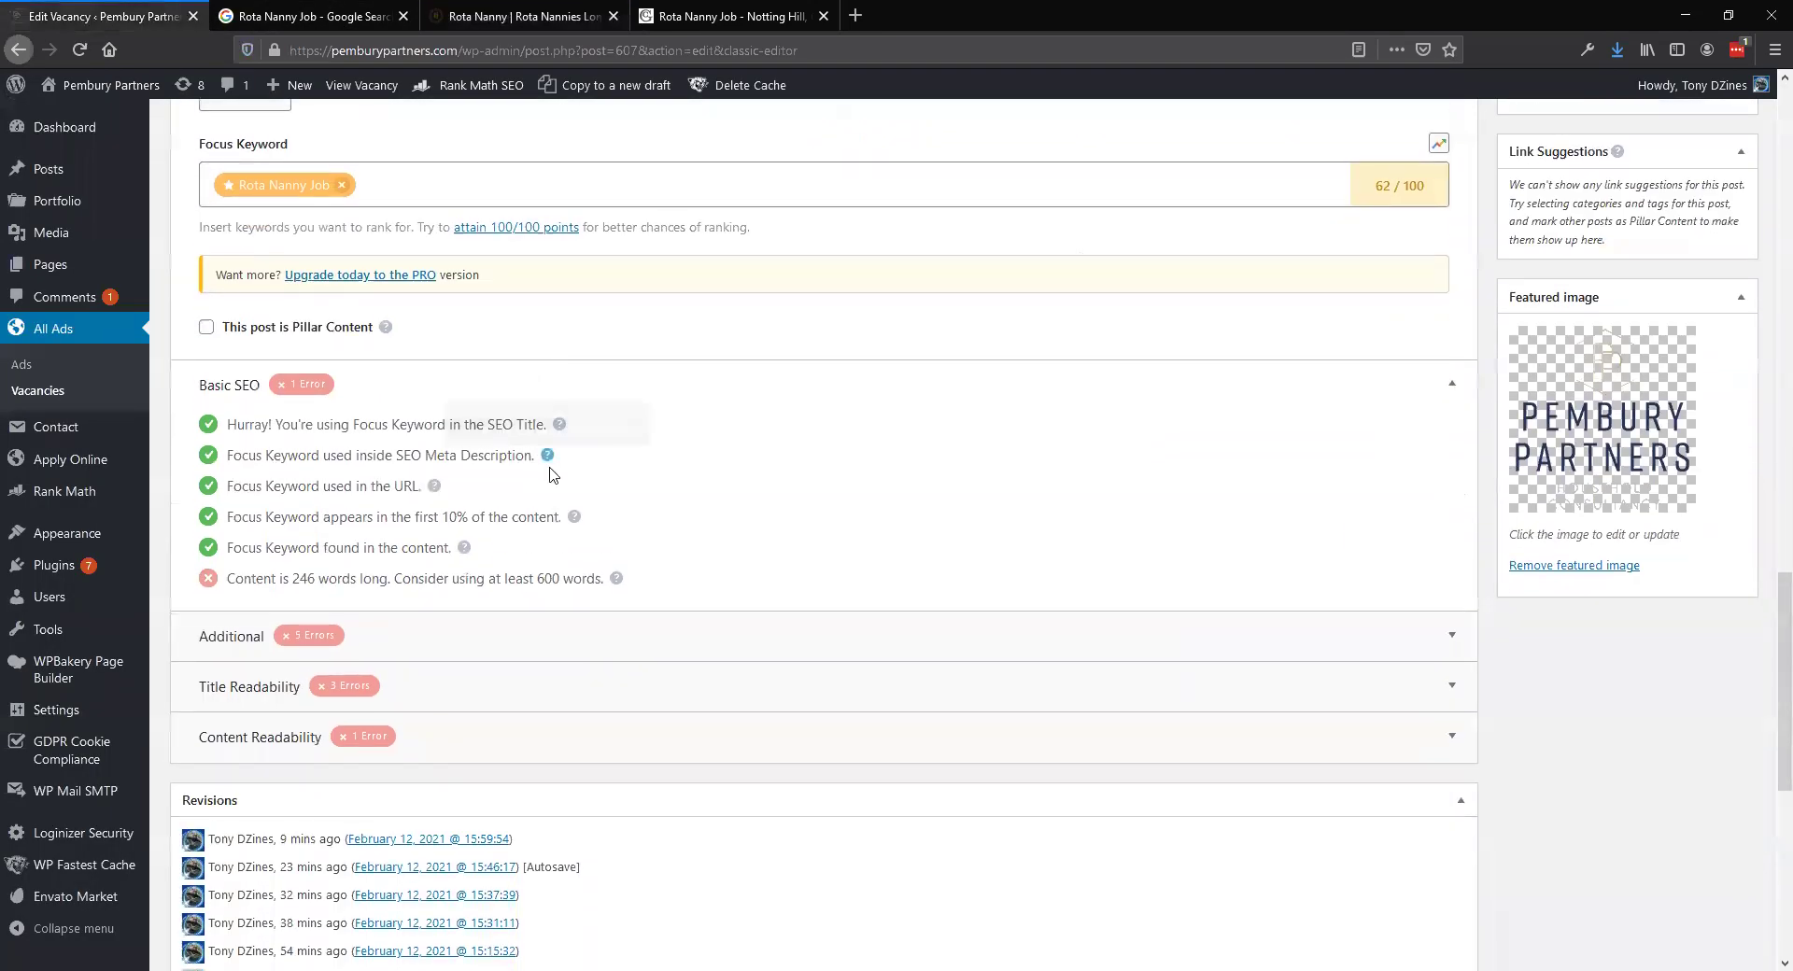
left_click(1449, 646)
scroll(901, 659, "down", 2)
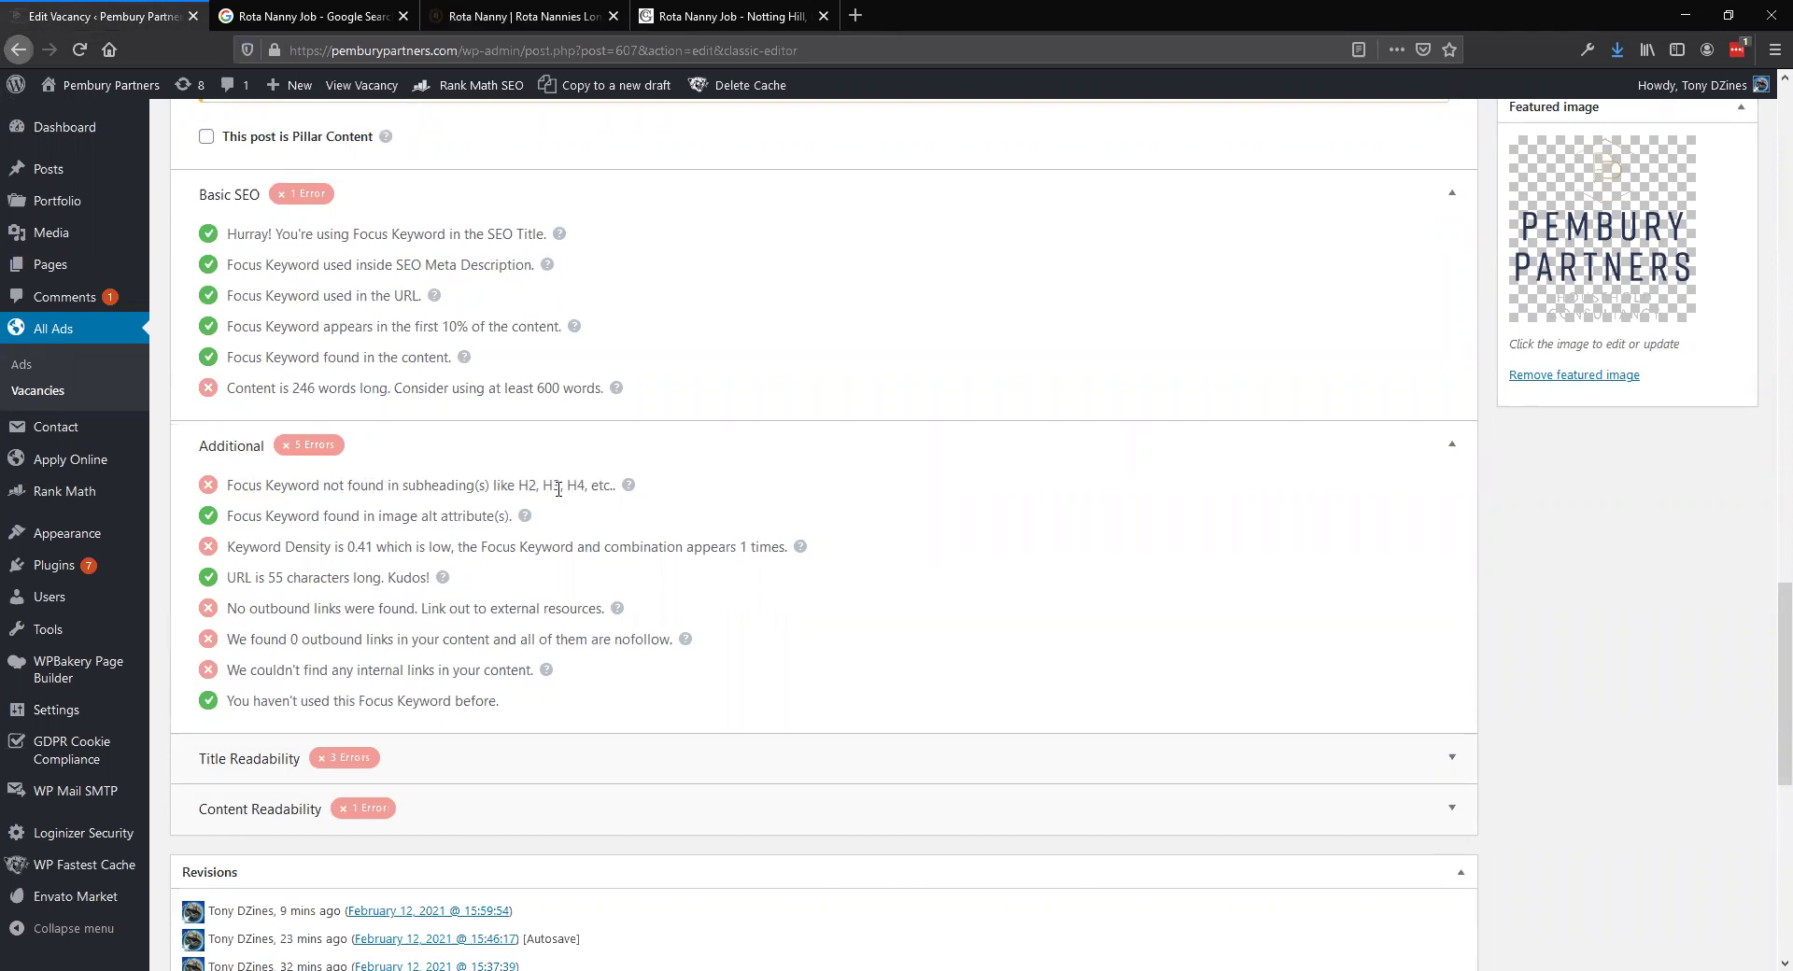
Insert an H1 heading "Rota Nanny Job" above the opening paragraph in the vacancy's HTML, and return to the visual view.
scroll(492, 514, "up", 15)
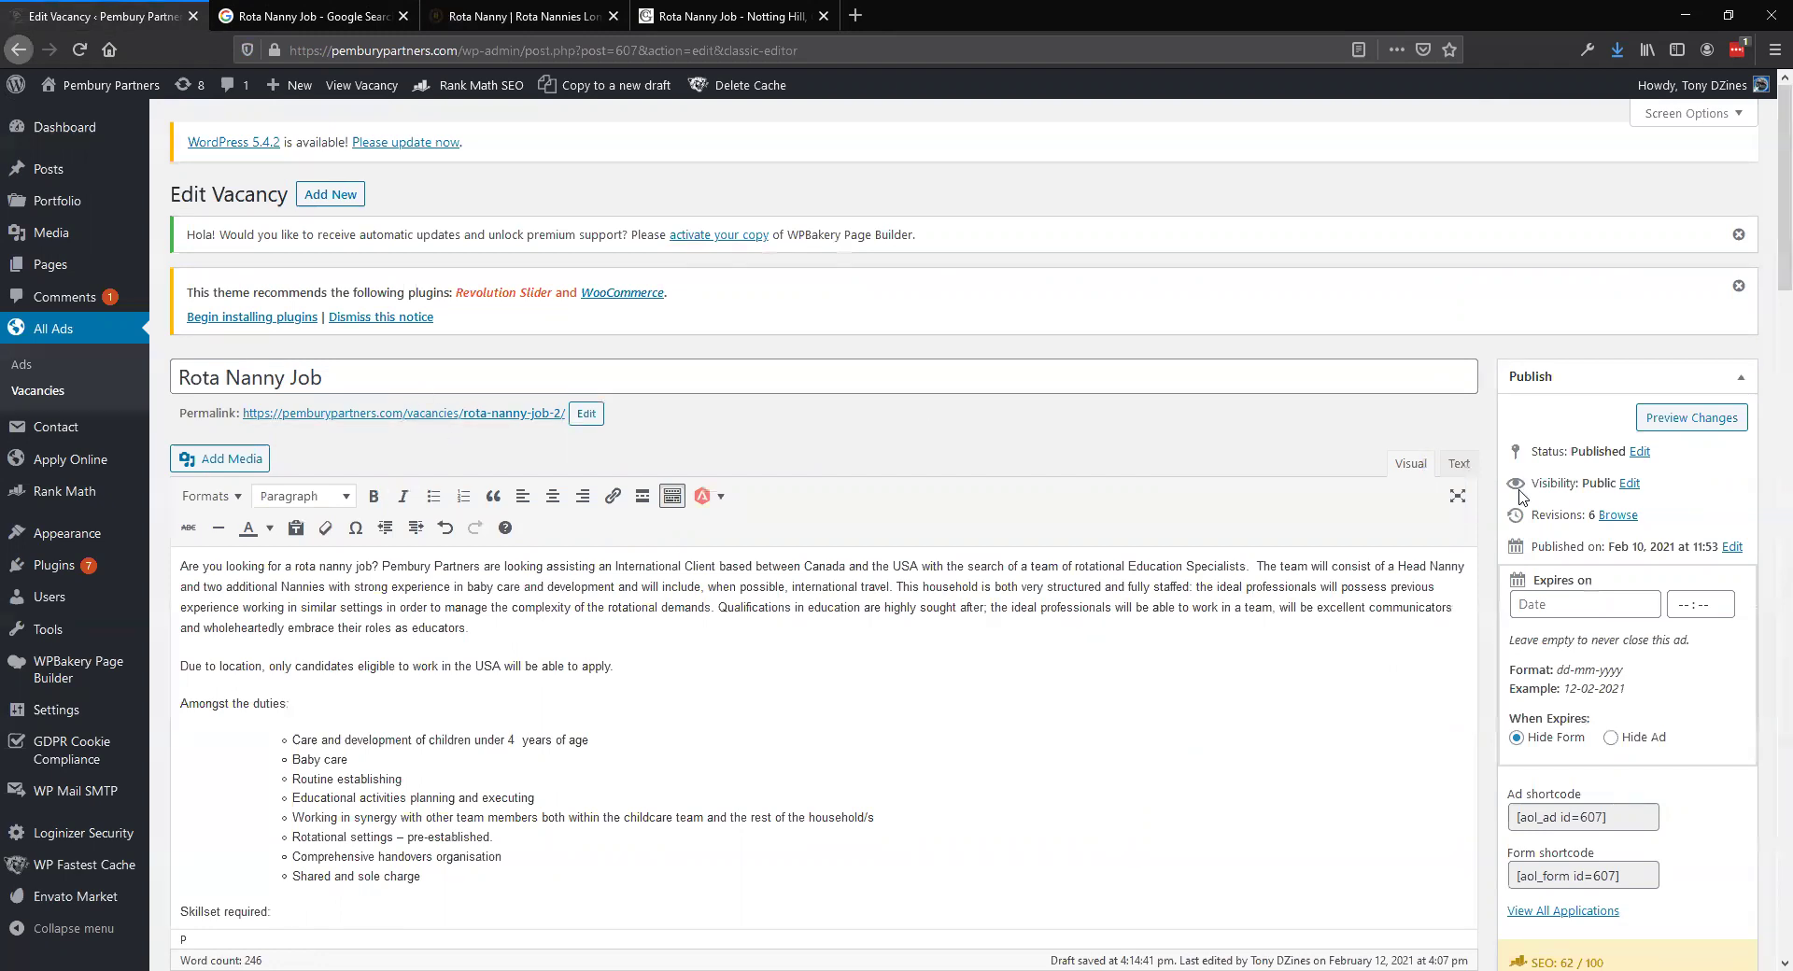
left_click(1463, 467)
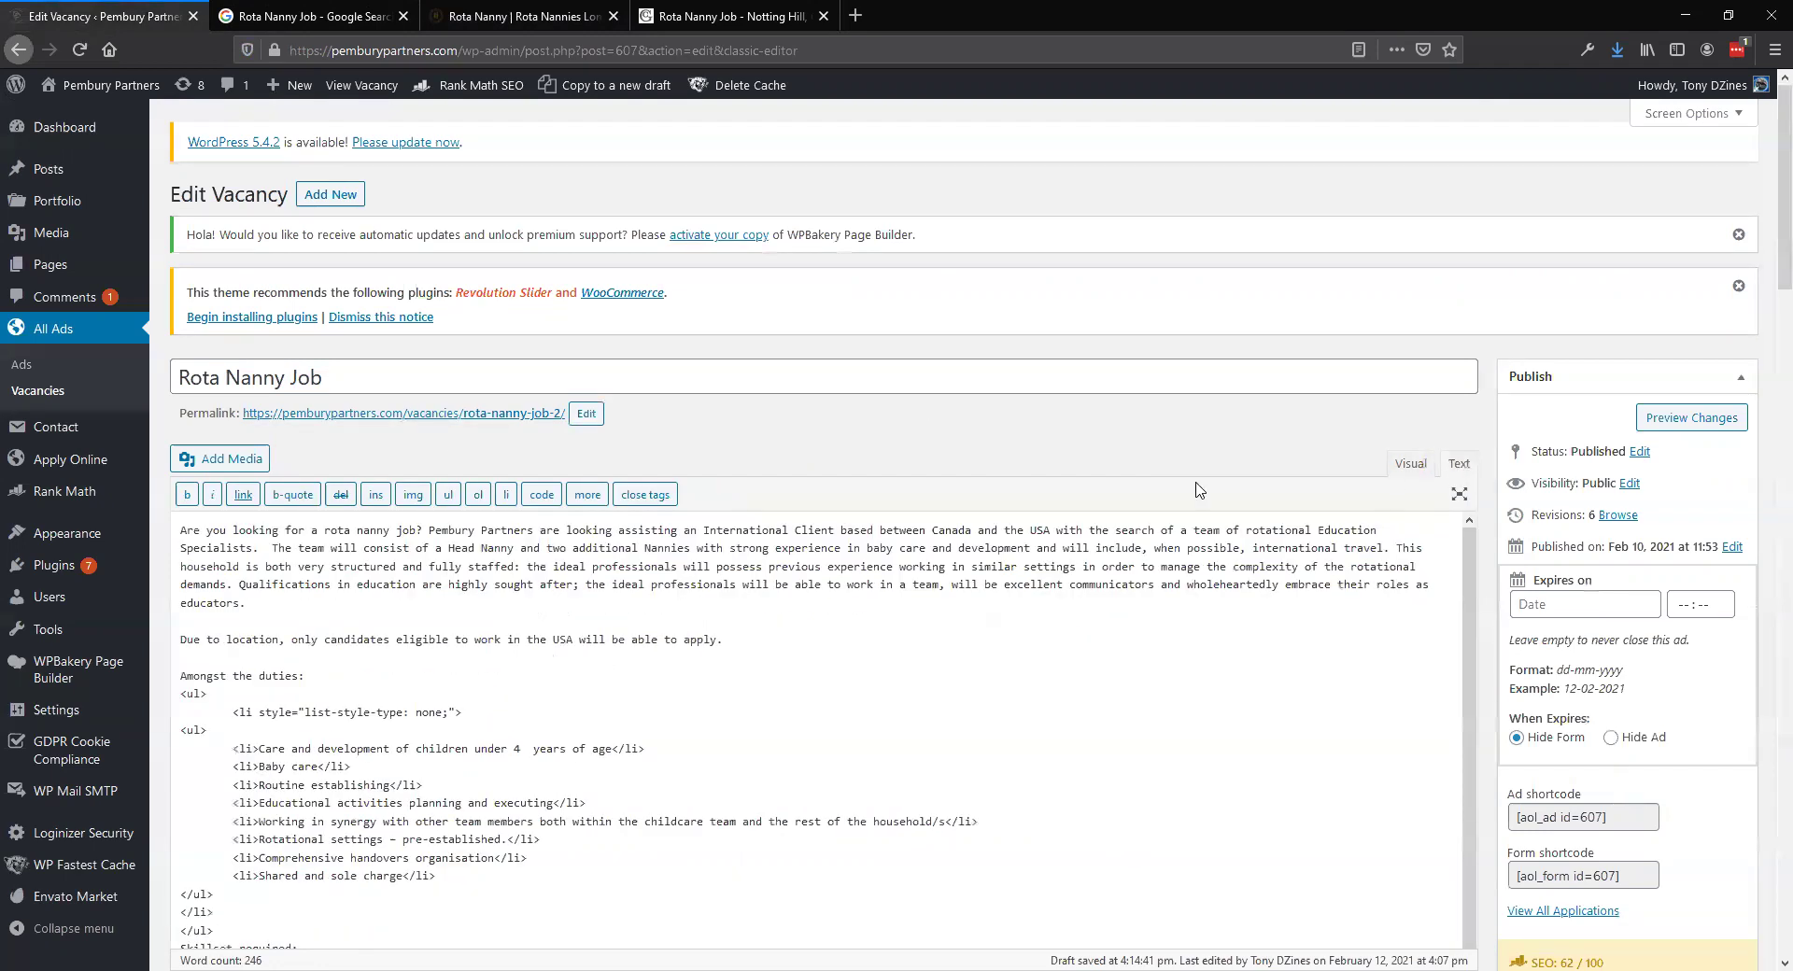
left_click(183, 530)
key("Return")
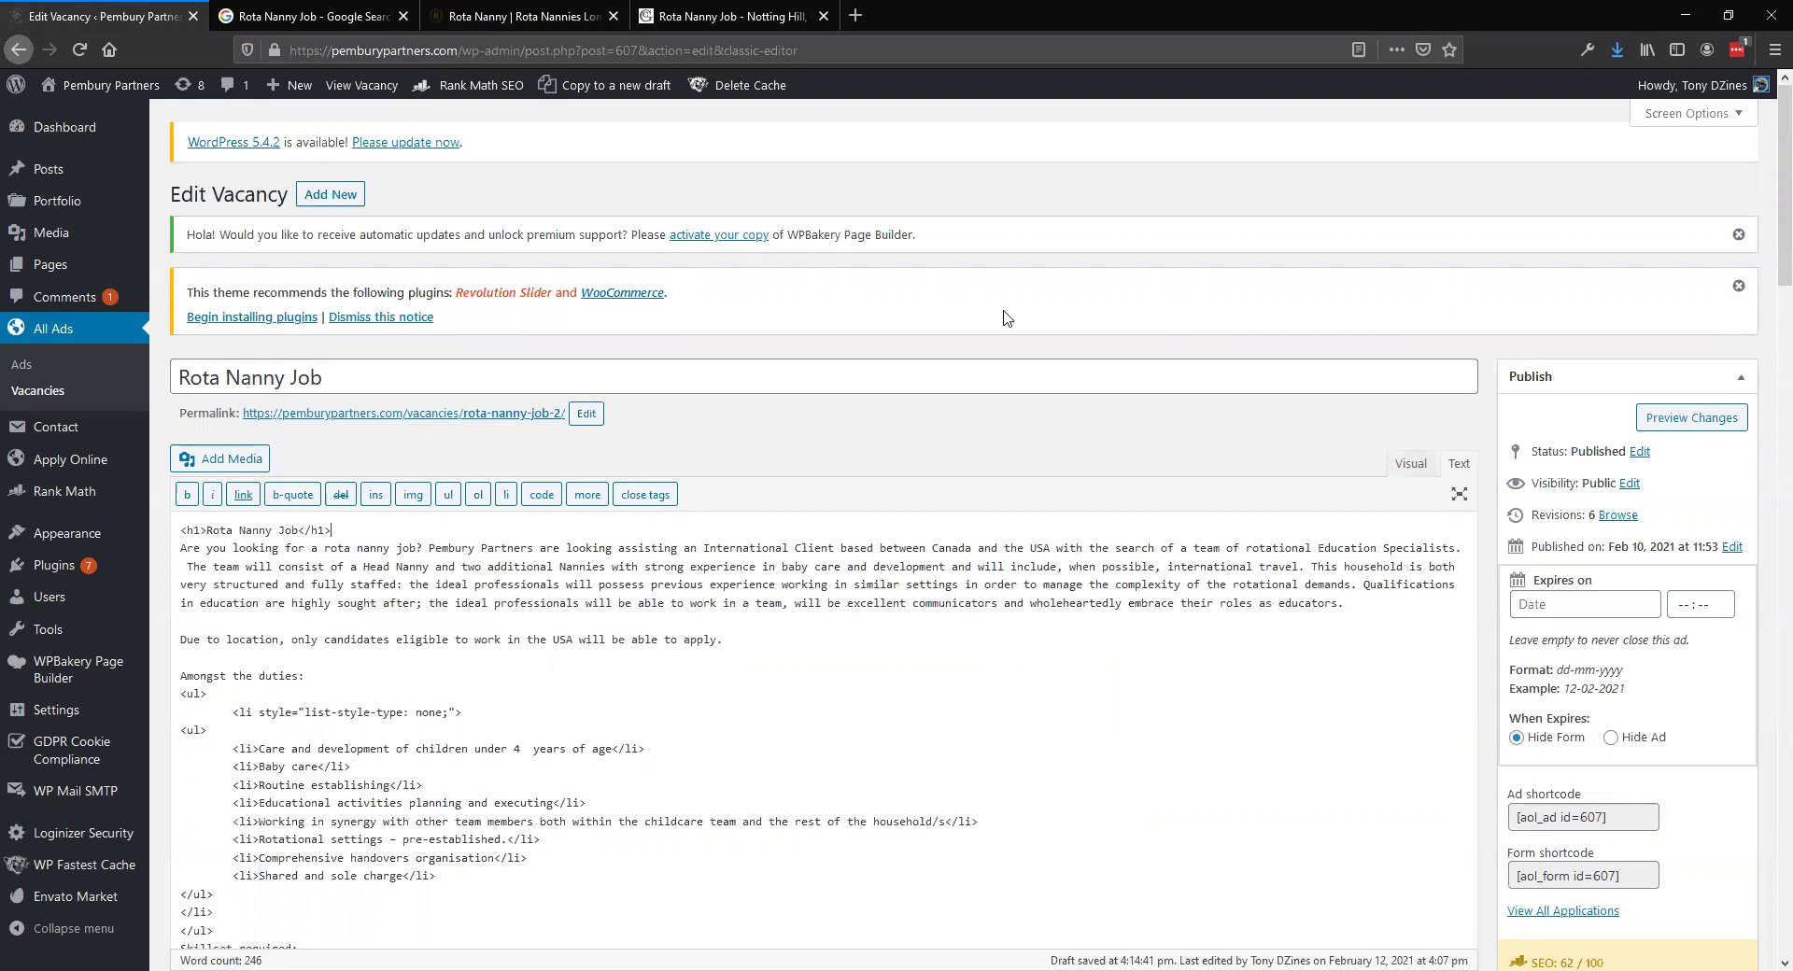
left_click(1410, 463)
Recheck the Basic and Additional SEO results, and read the help note on using the focus keyword in subheadings.
scroll(1297, 503, "down", 3)
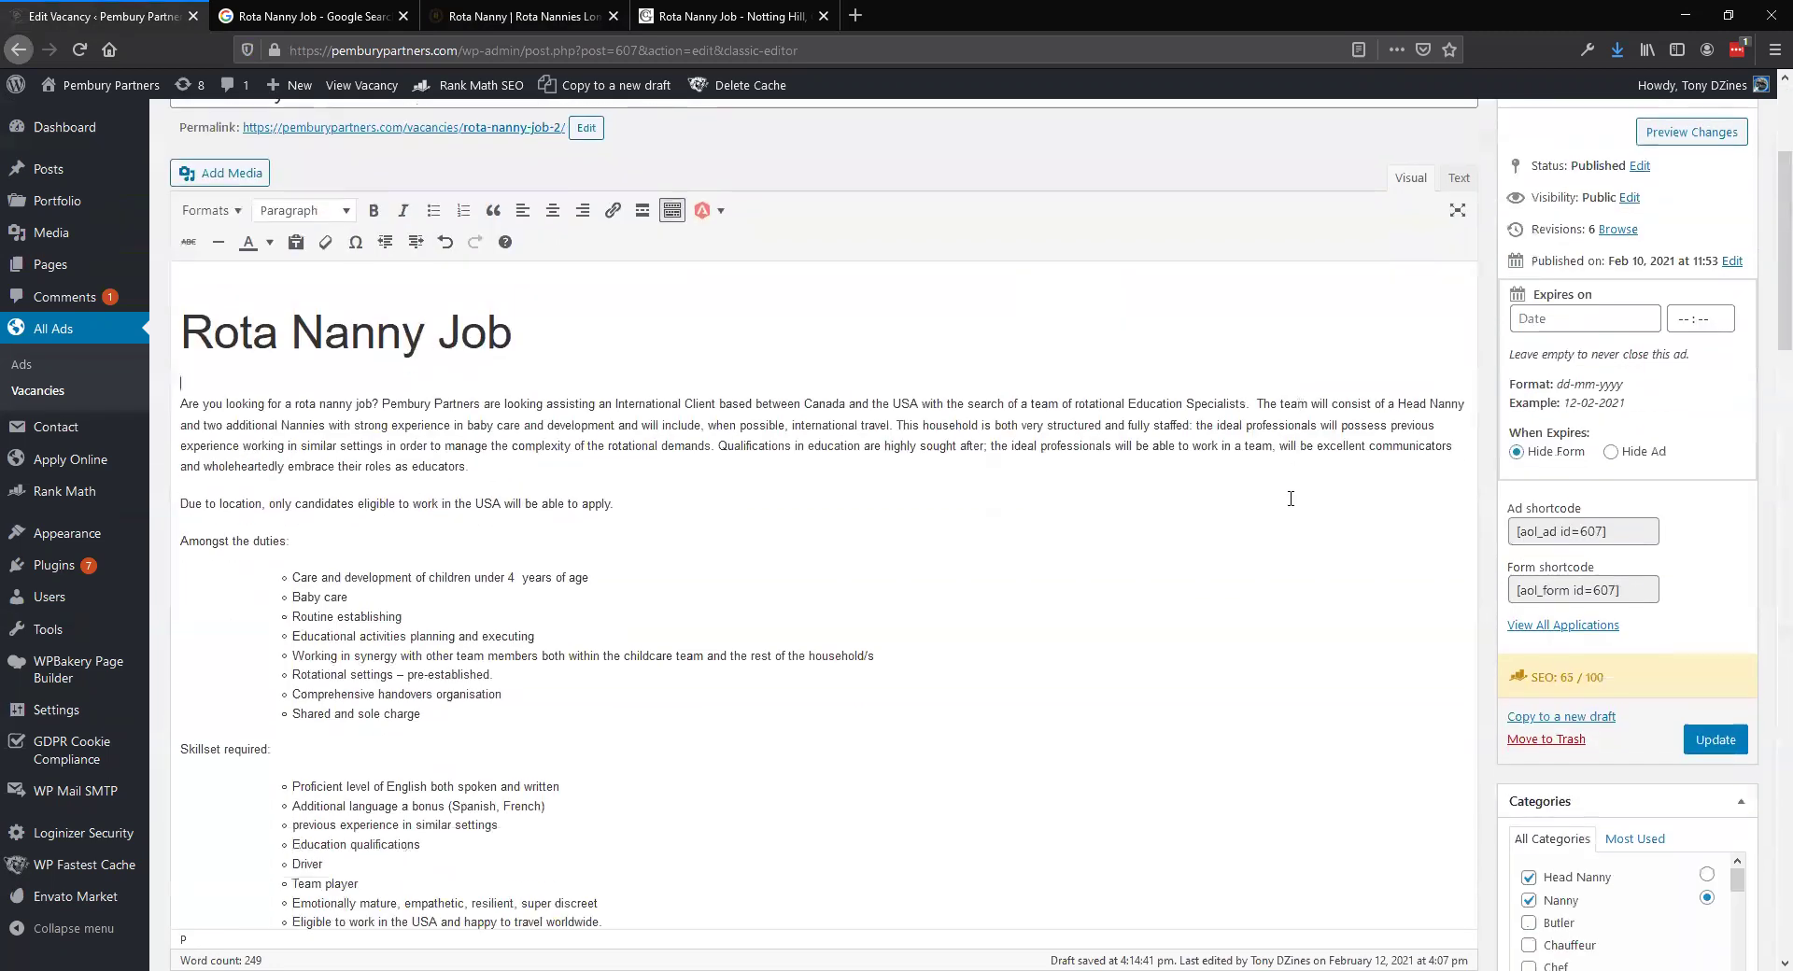
scroll(1291, 499, "down", 15)
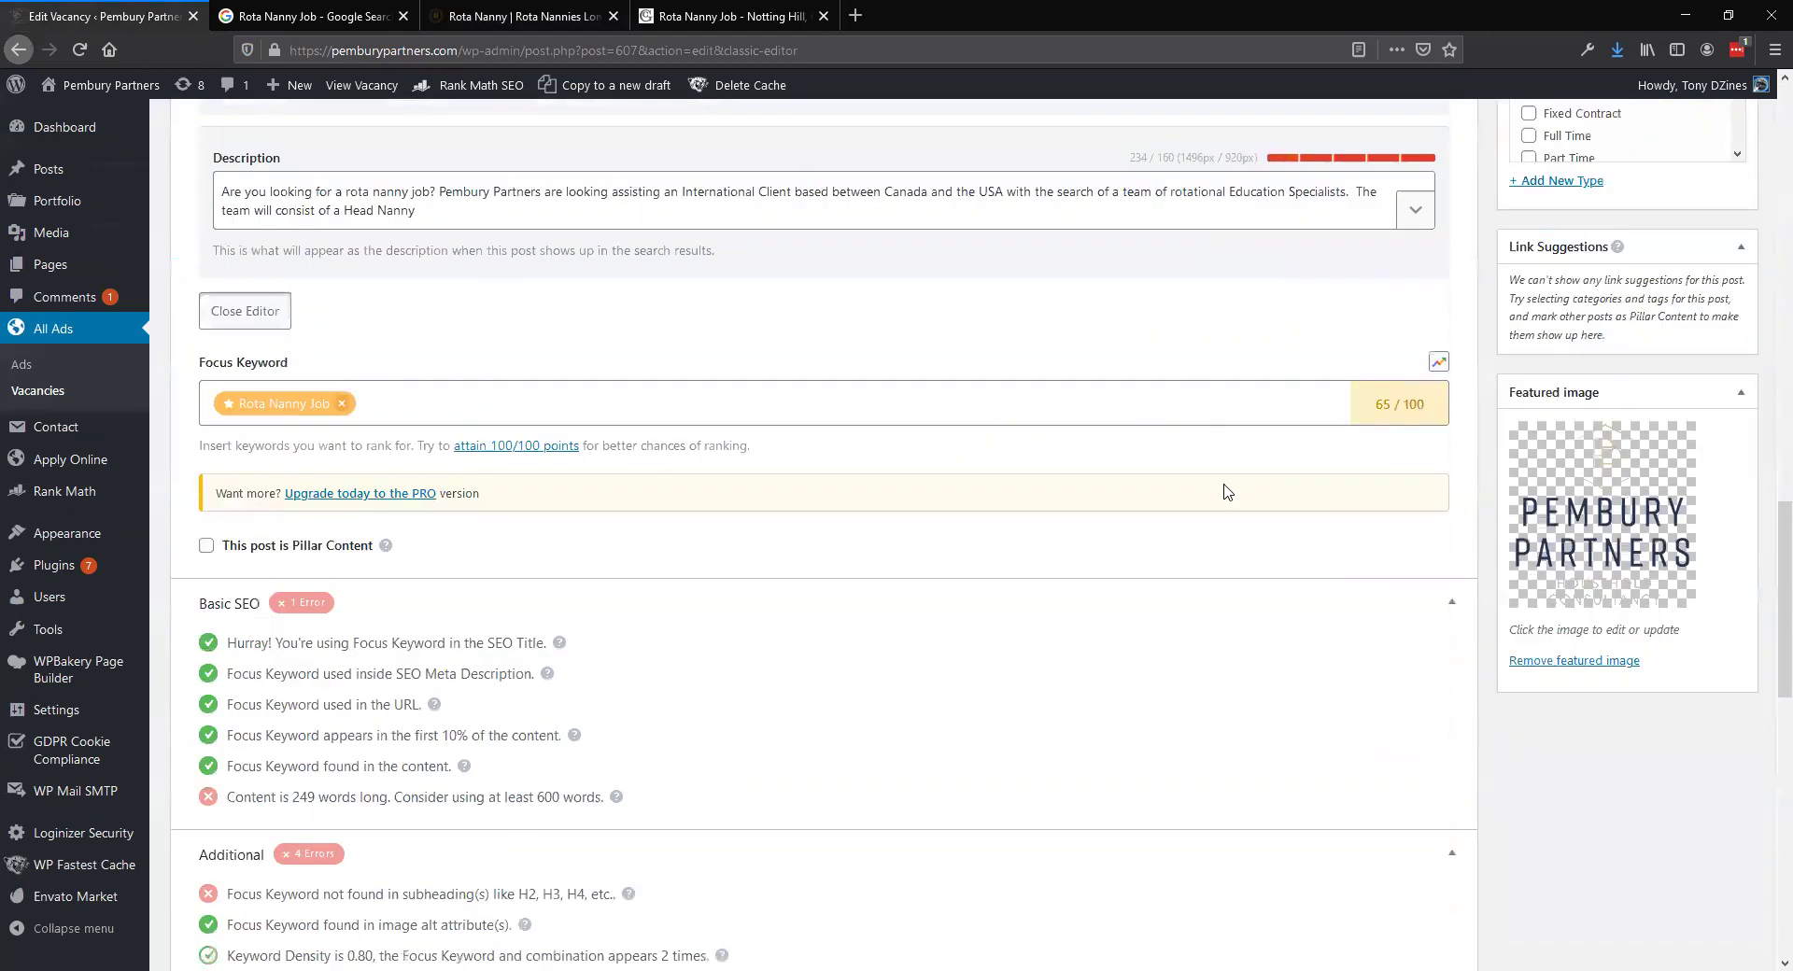
scroll(770, 548, "down", 1)
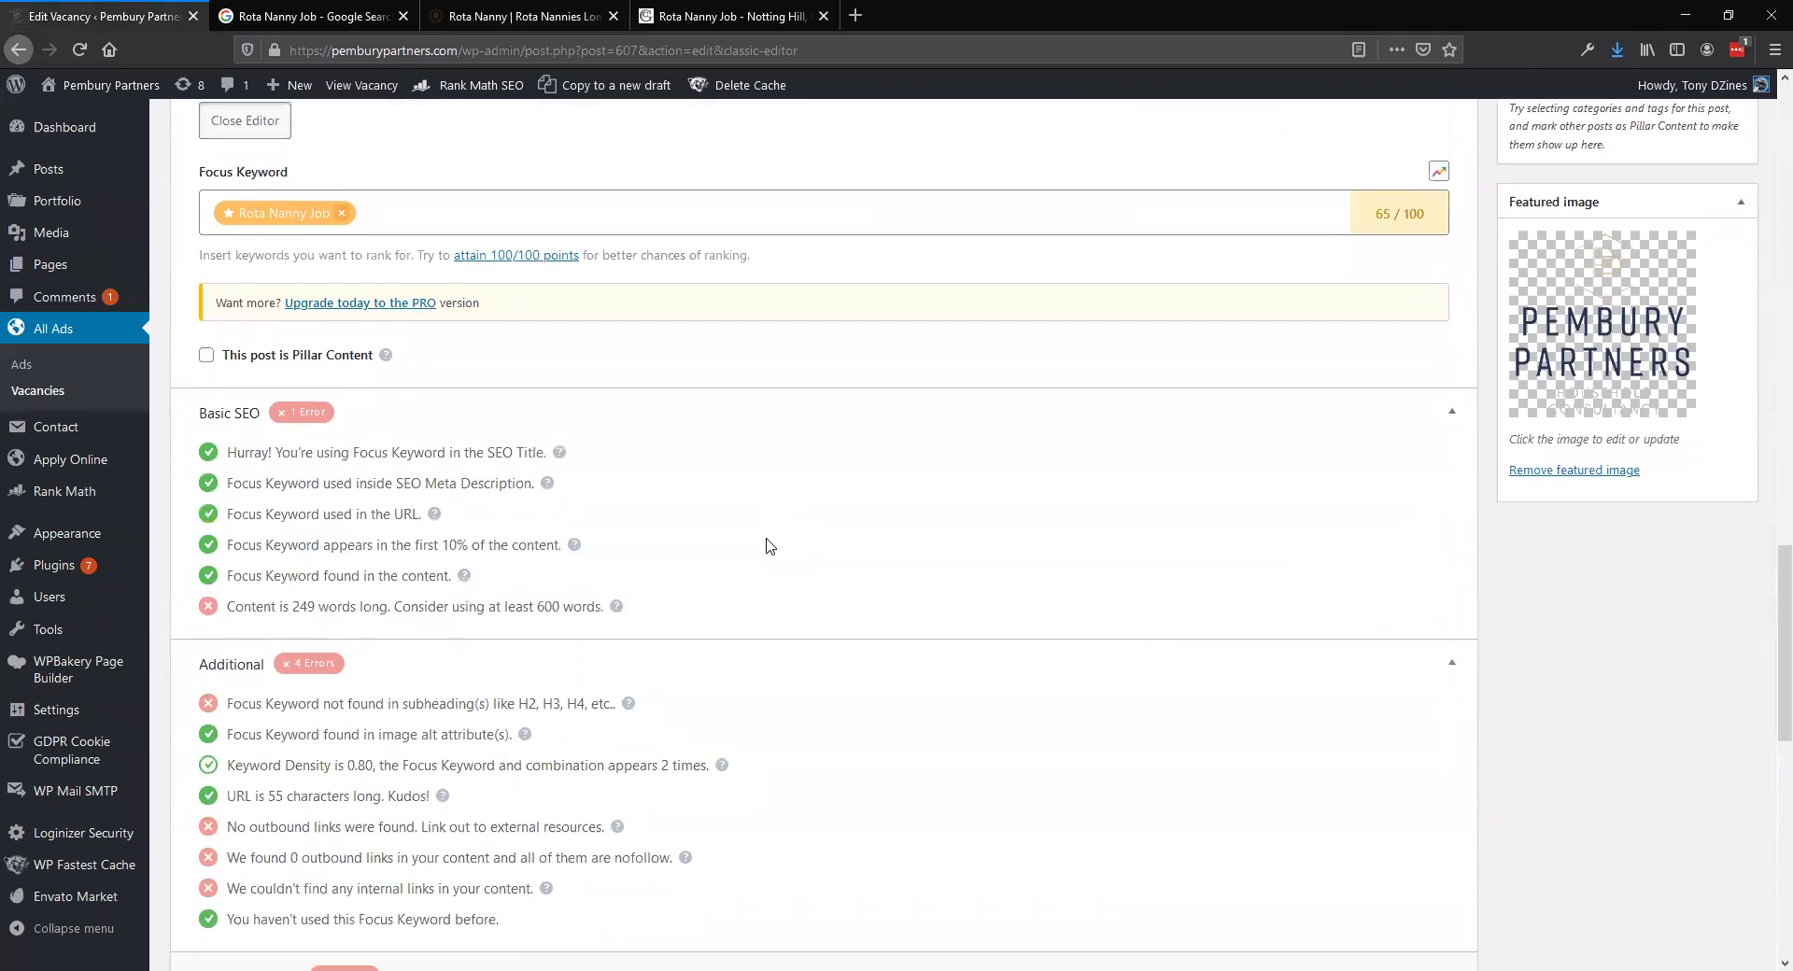
scroll(773, 542, "up", 1)
scroll(772, 542, "down", 2)
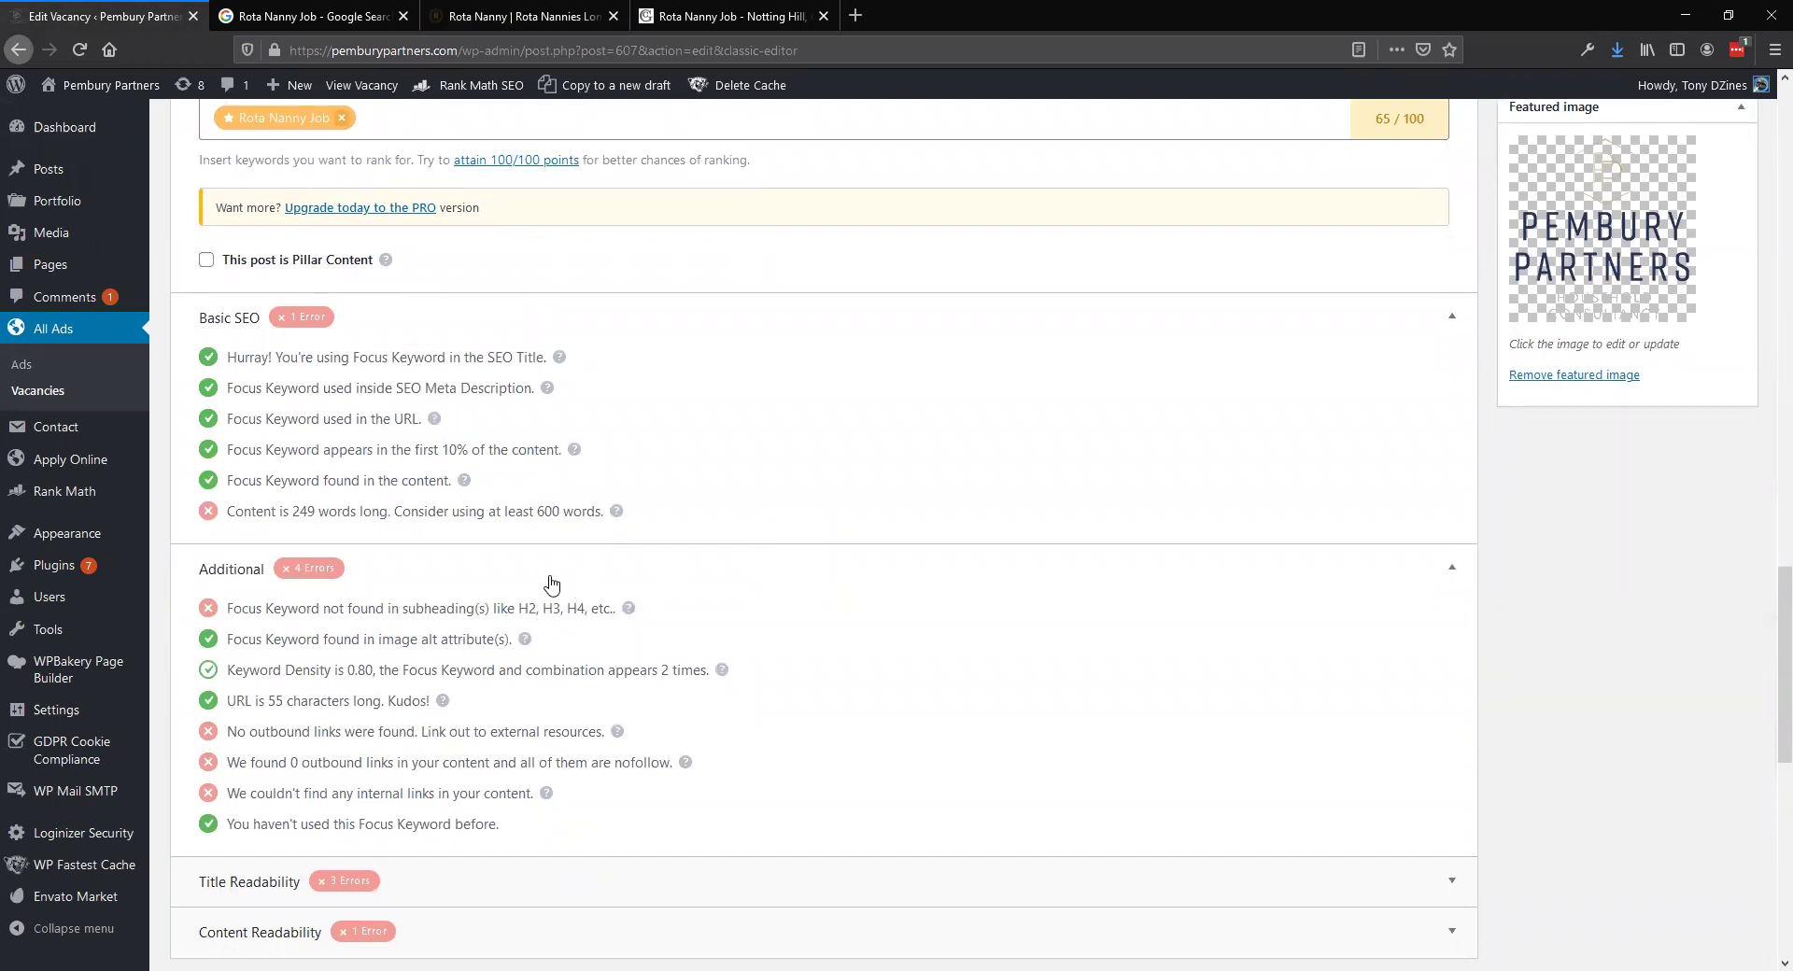
mouse_move(629, 611)
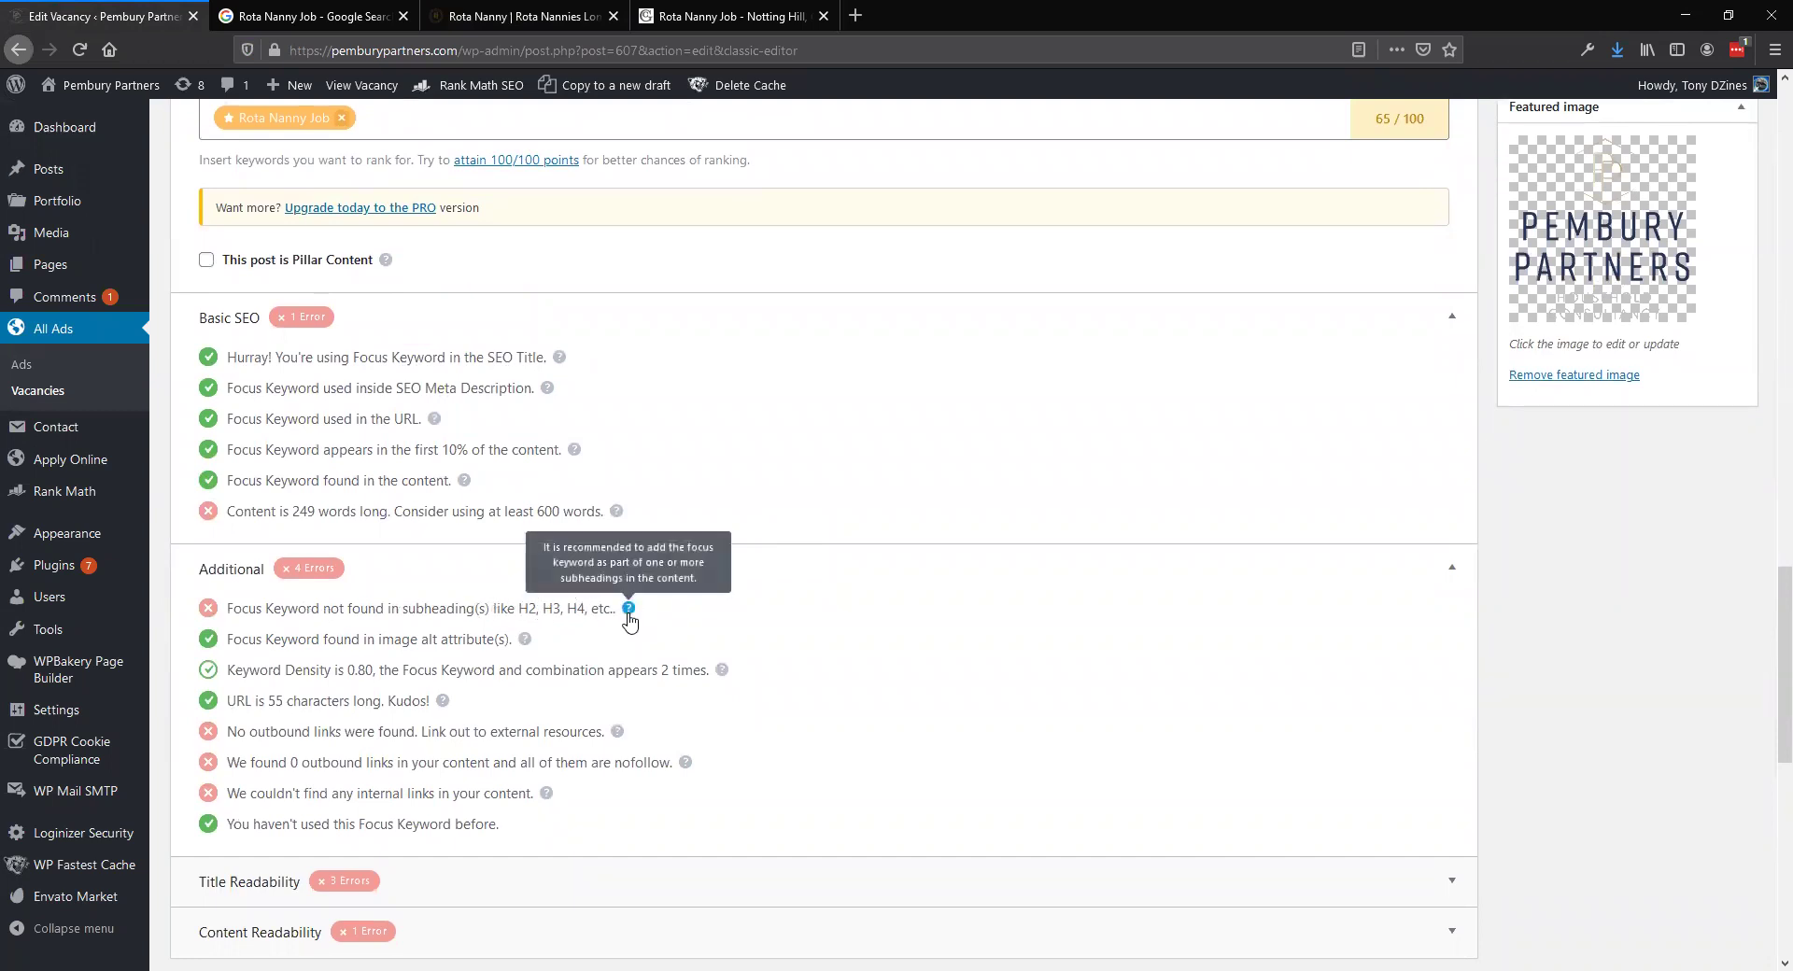
Insert an H2 heading "Rota Nanny Job Duties" above "Amongst the duties" in the vacancy's HTML, and return to the visual view.
scroll(630, 620, "up", 20)
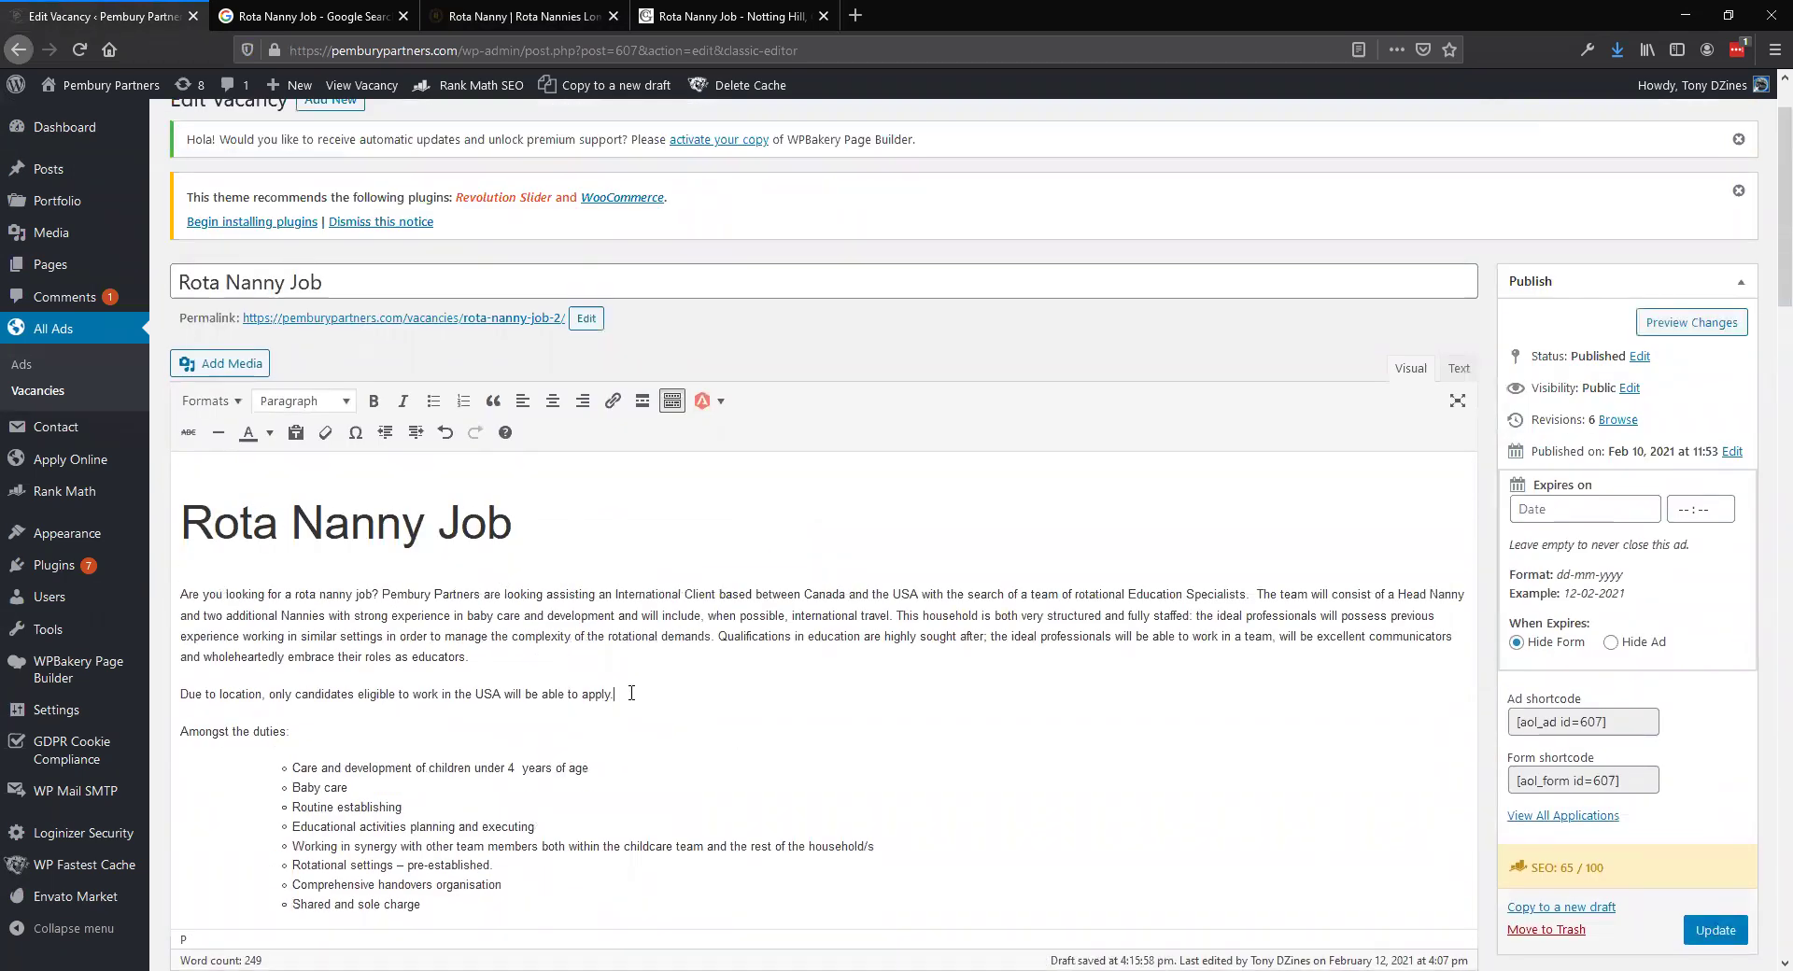
key("Return")
key("Return")
key("BackSpace")
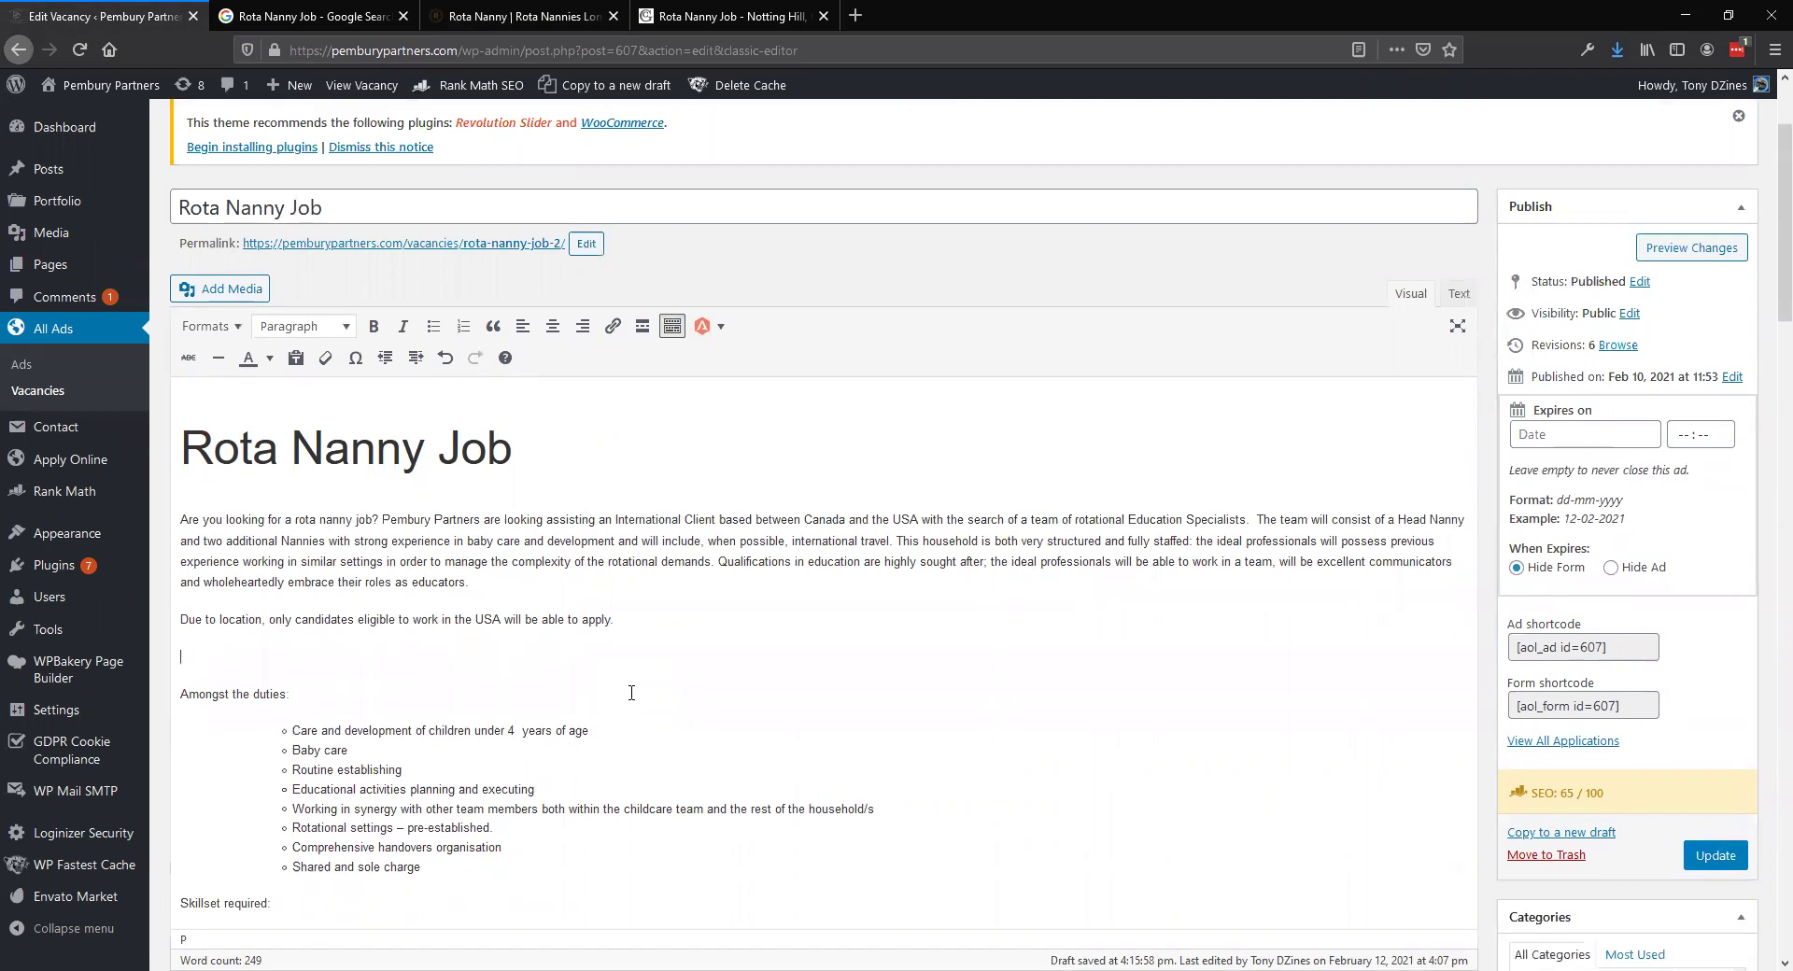
left_click(1455, 294)
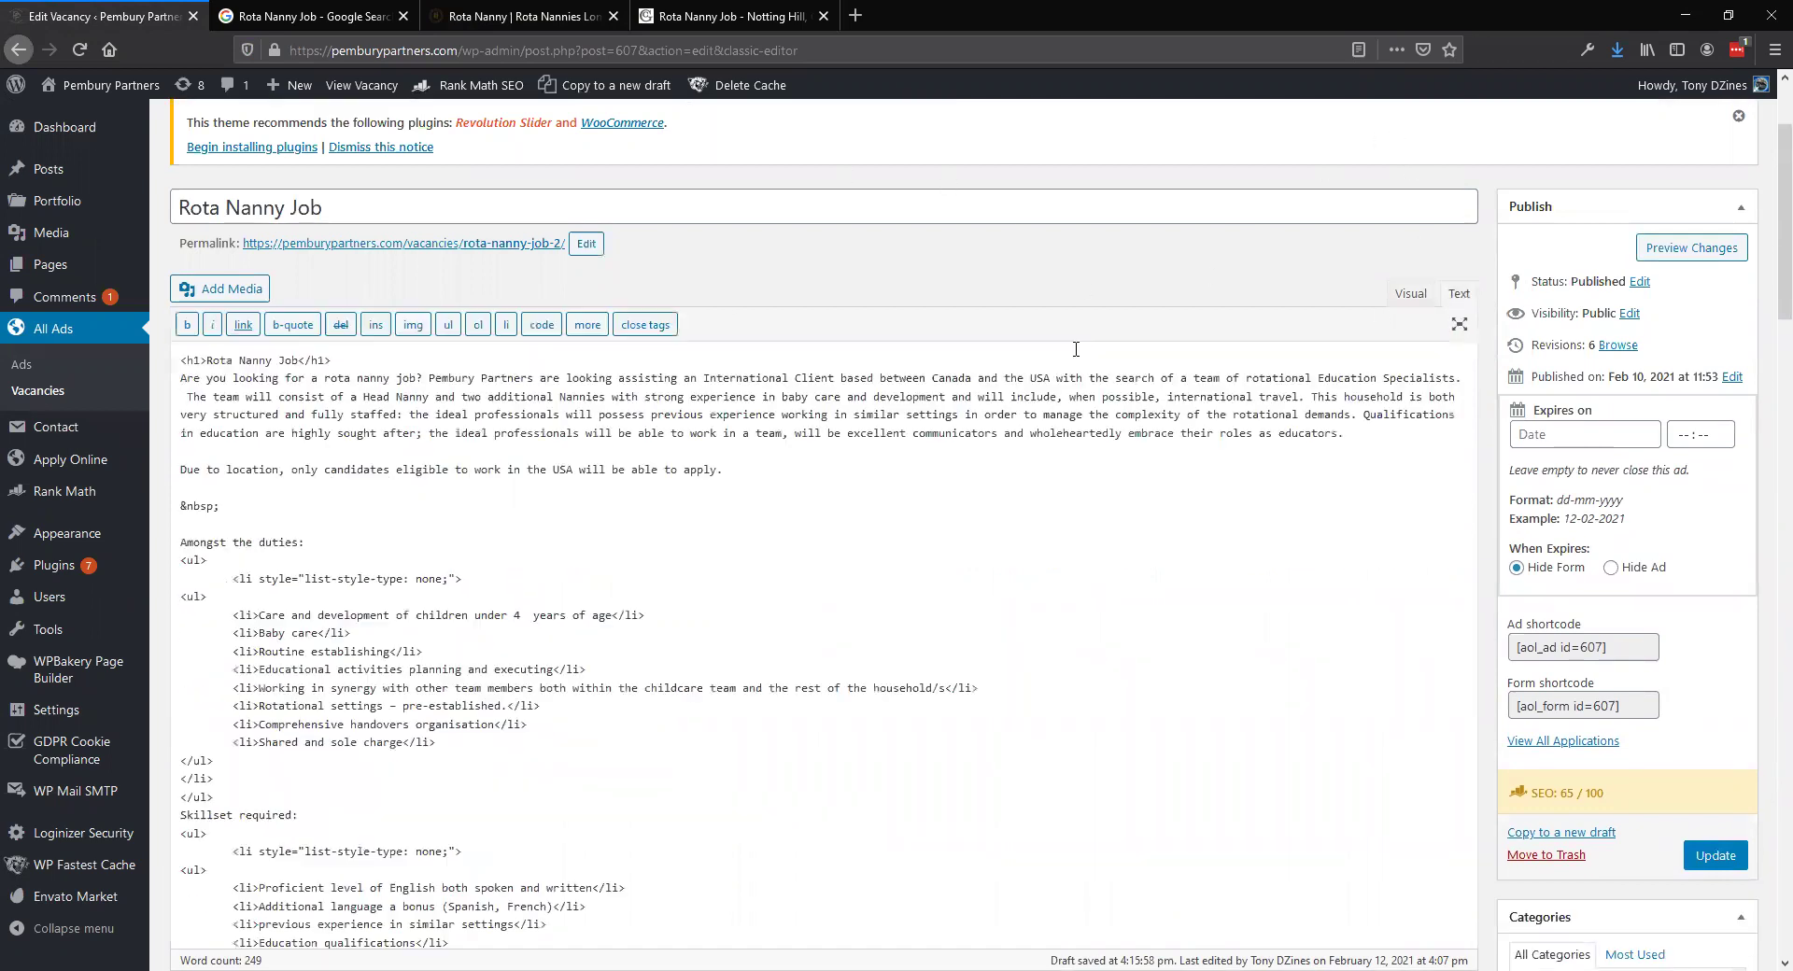
type("<h2>Rota Nanny Job Duties</h2>")
left_click(1408, 295)
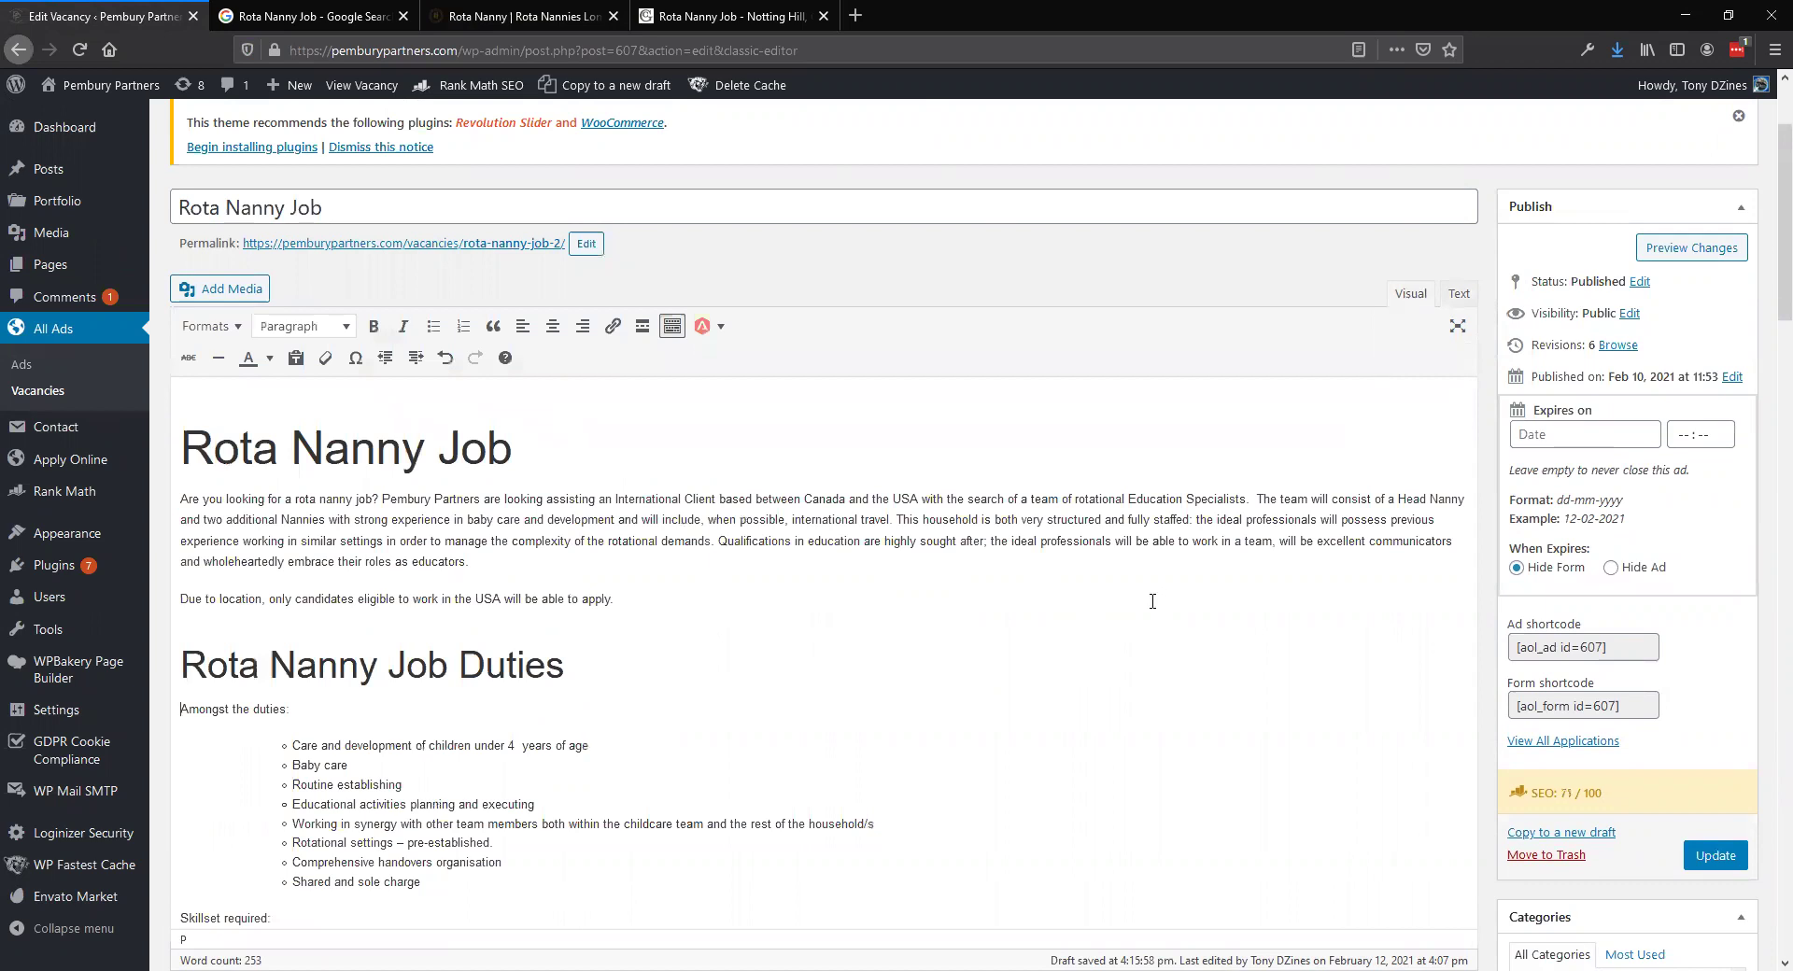
Review the vacancy's duties, skillset and salary sections for further places to use keyword headings.
scroll(708, 674, "down", 3)
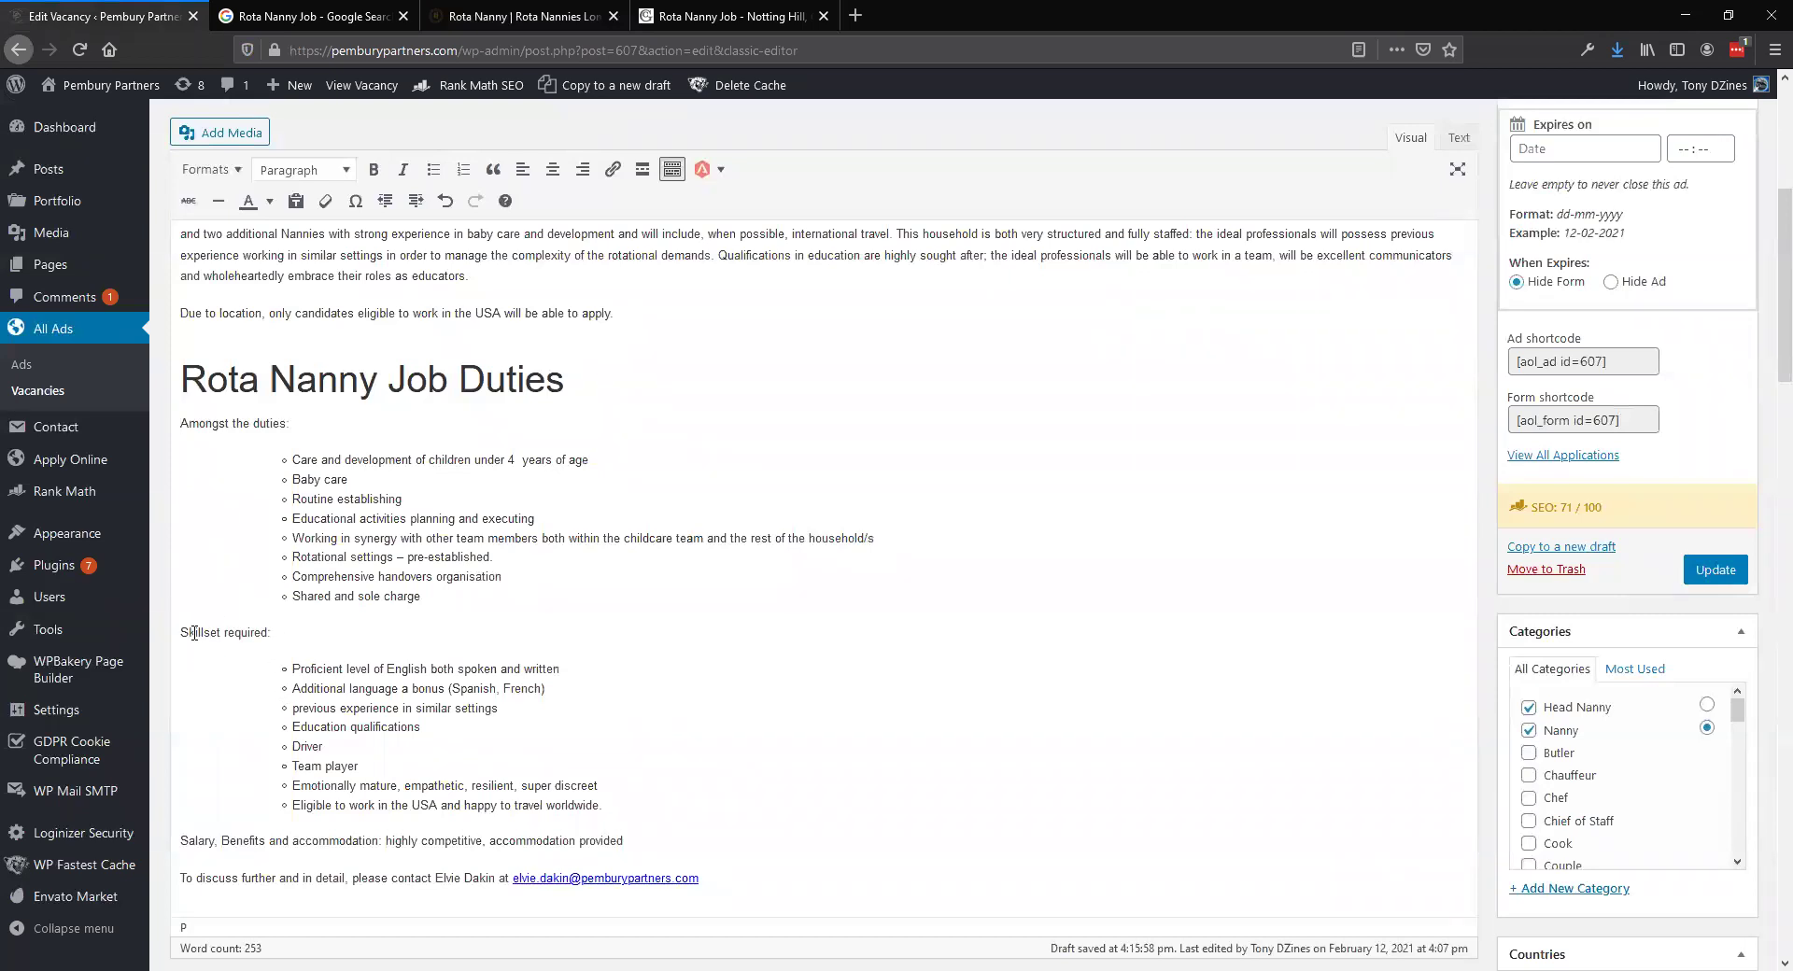
scroll(299, 679, "down", 2)
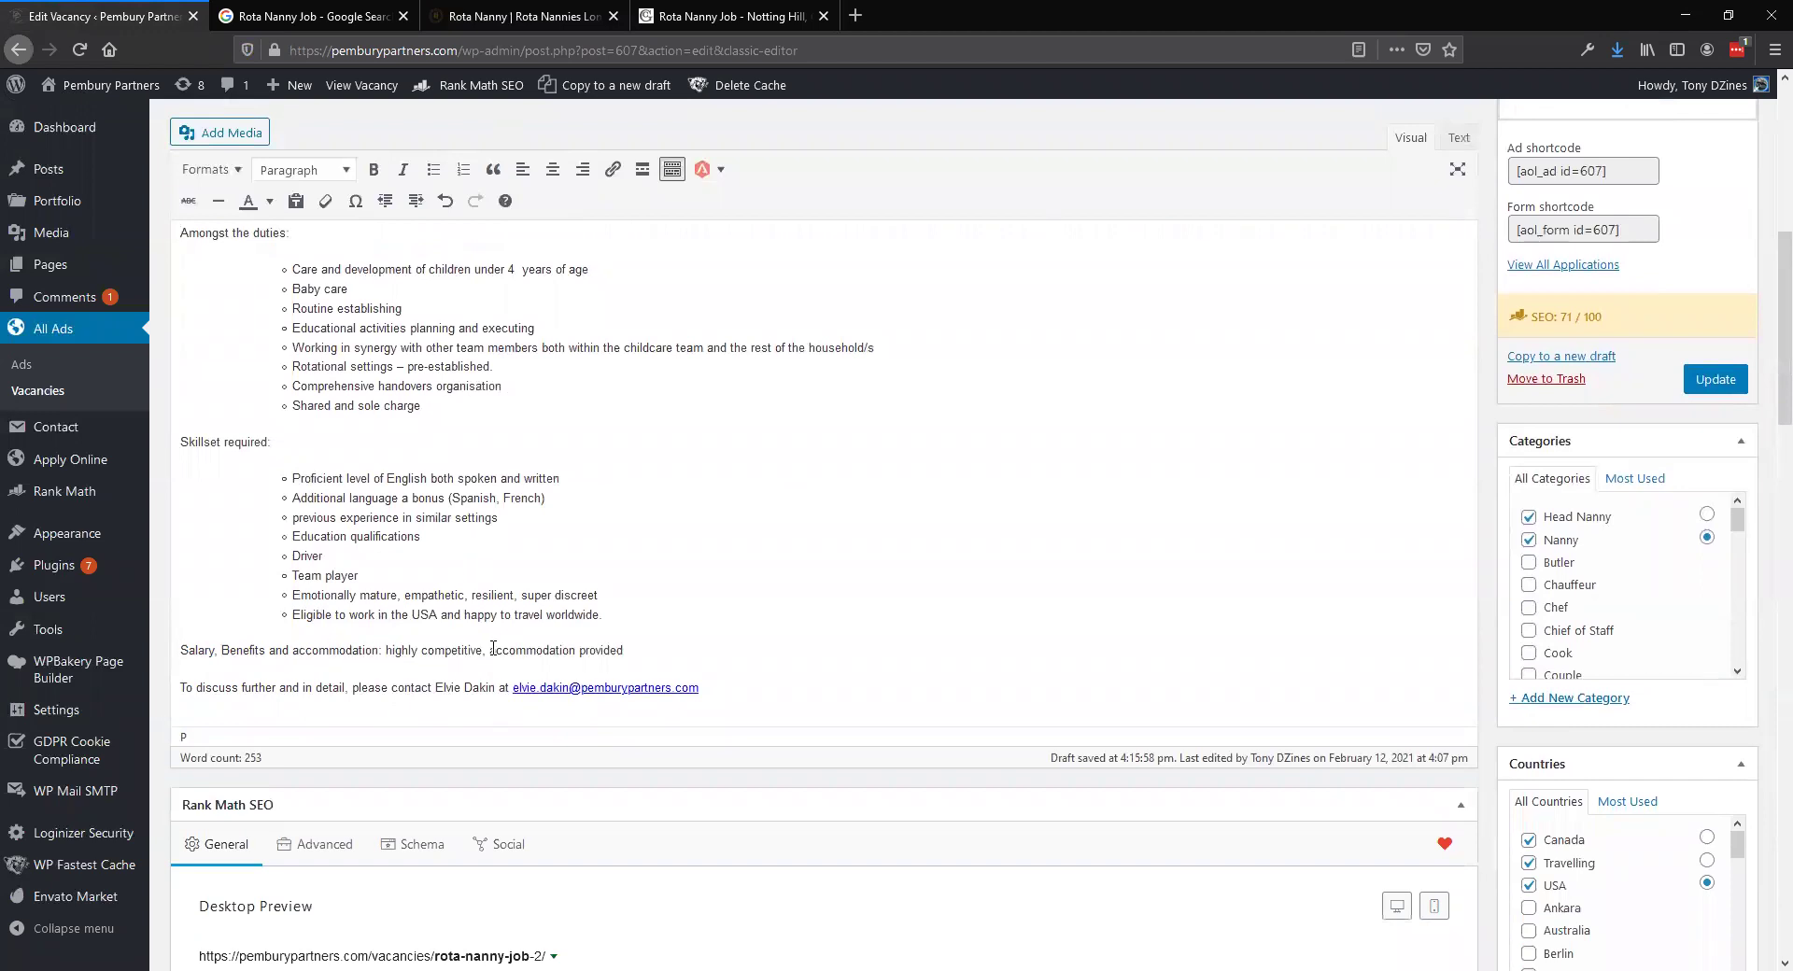
scroll(493, 626, "up", 6)
scroll(246, 574, "down", 7)
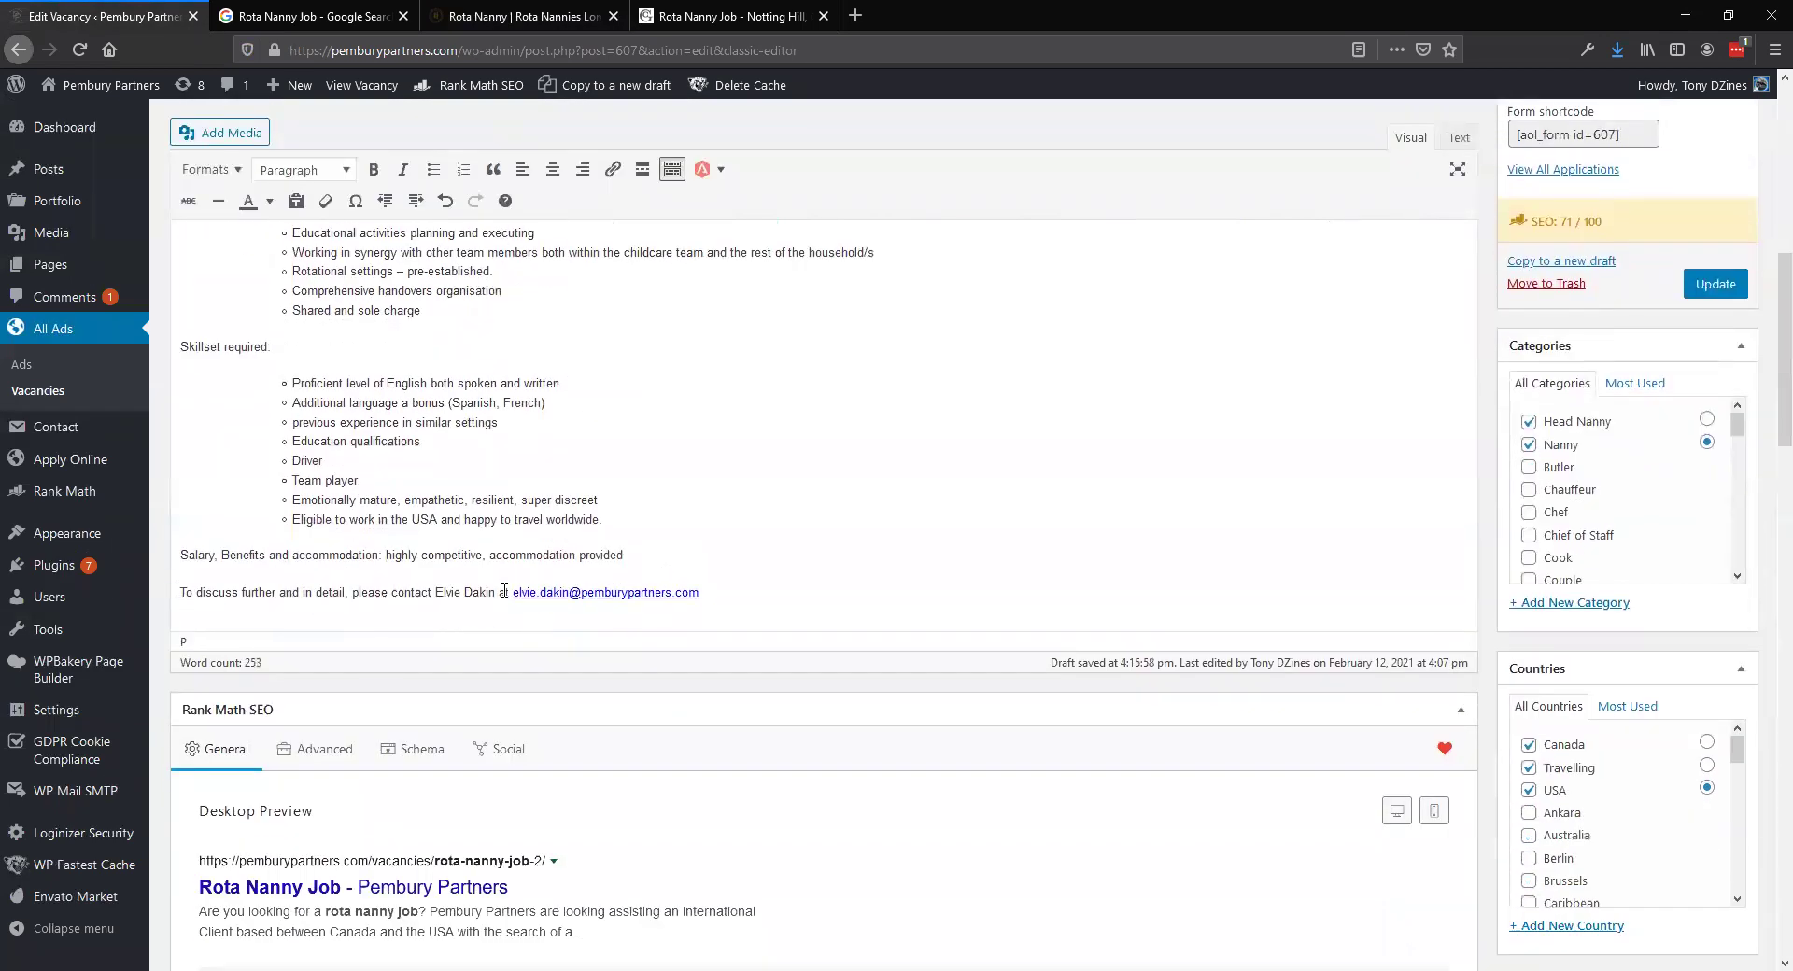
scroll(504, 590, "up", 10)
Inspect the HTML heading tags of the "What is a Rota Nanny?" article on the Little Ones site.
left_click(518, 16)
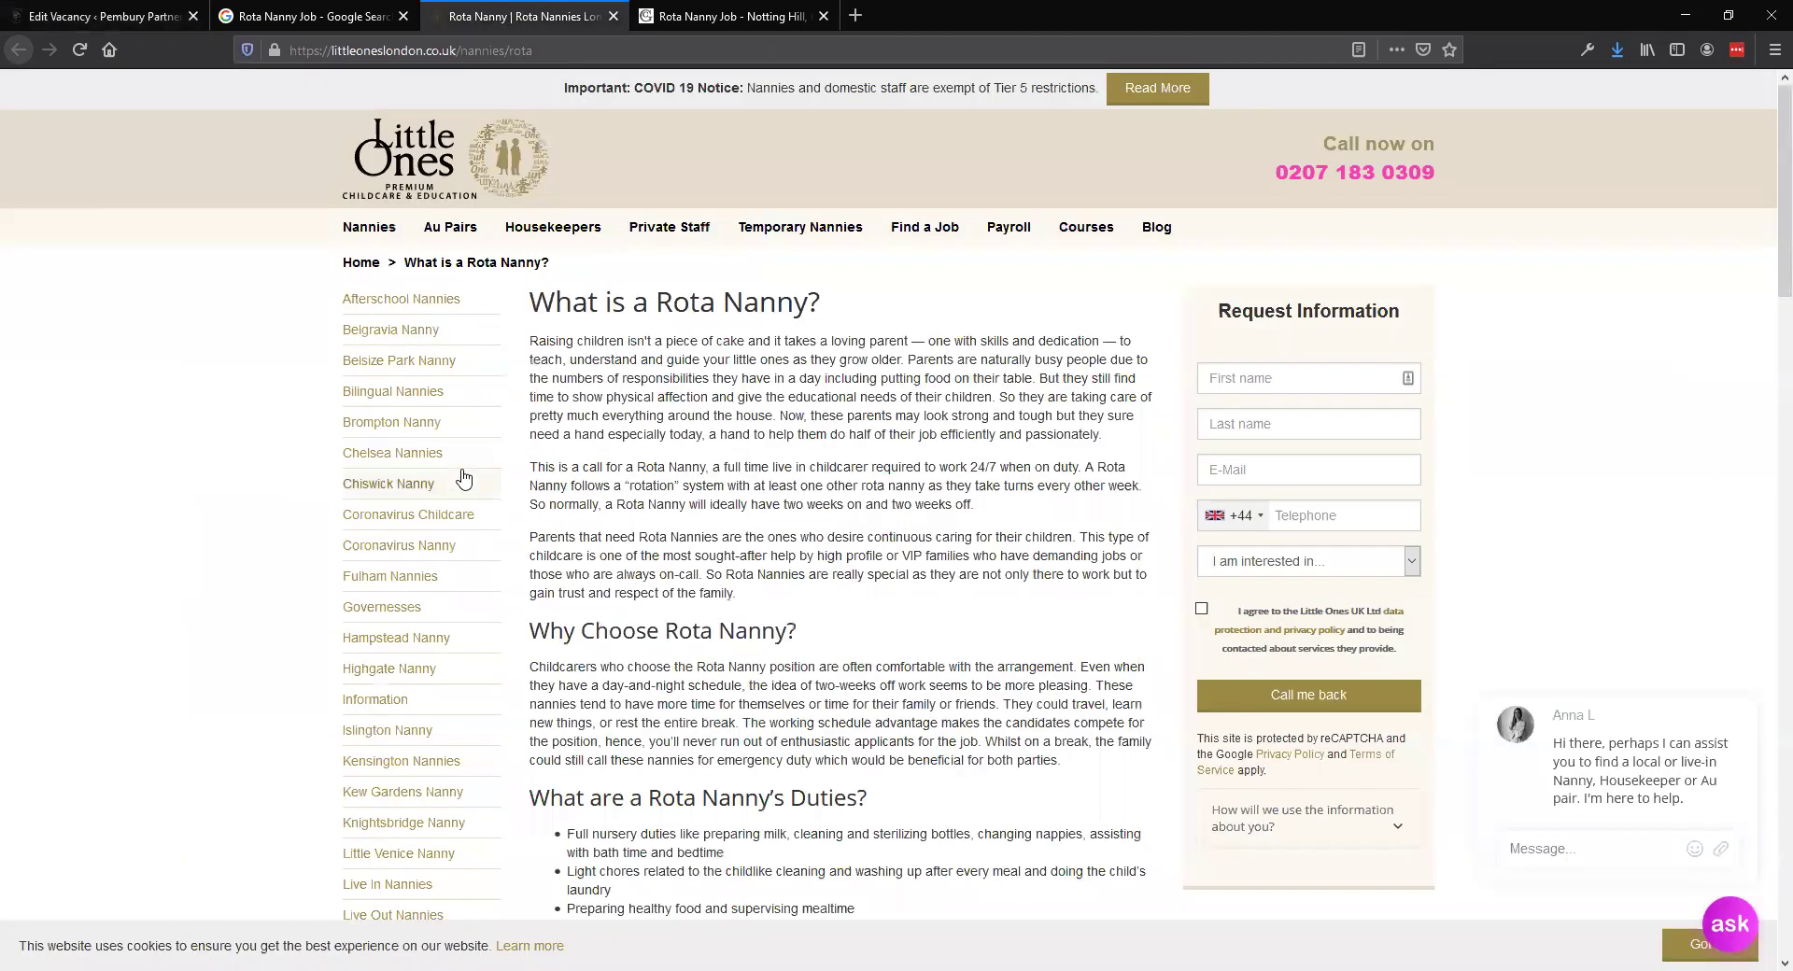
right_click(635, 301)
left_click(724, 533)
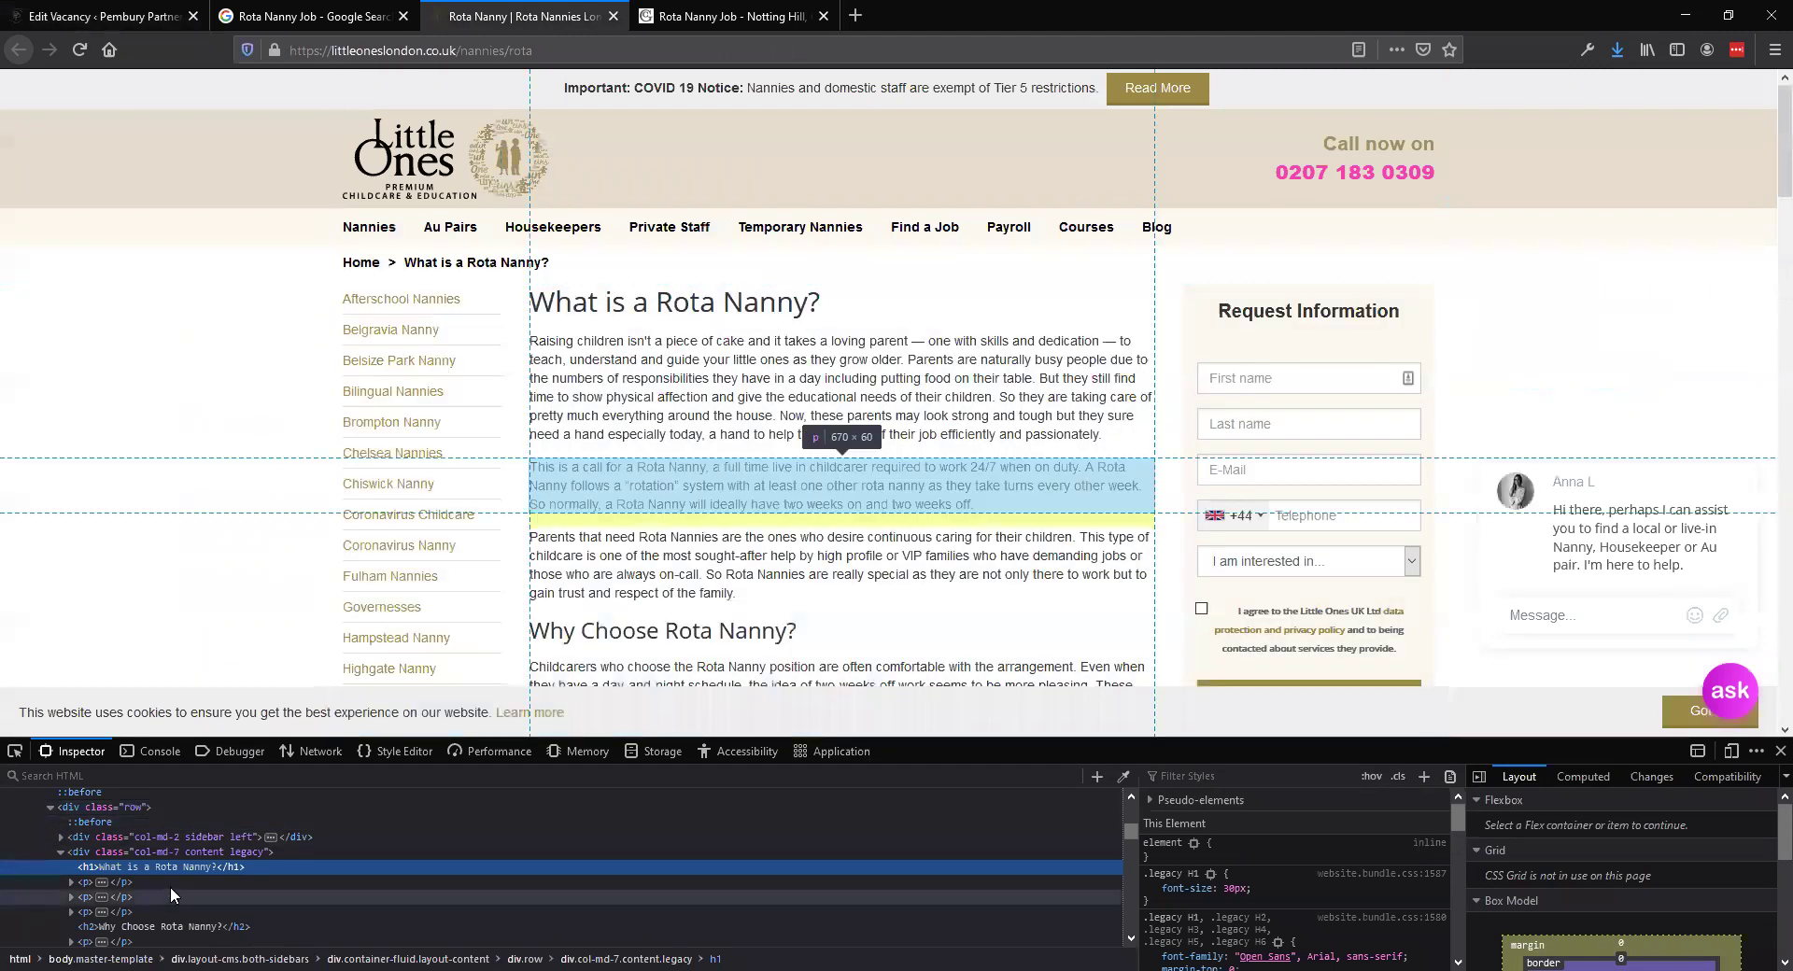
scroll(795, 592, "down", 3)
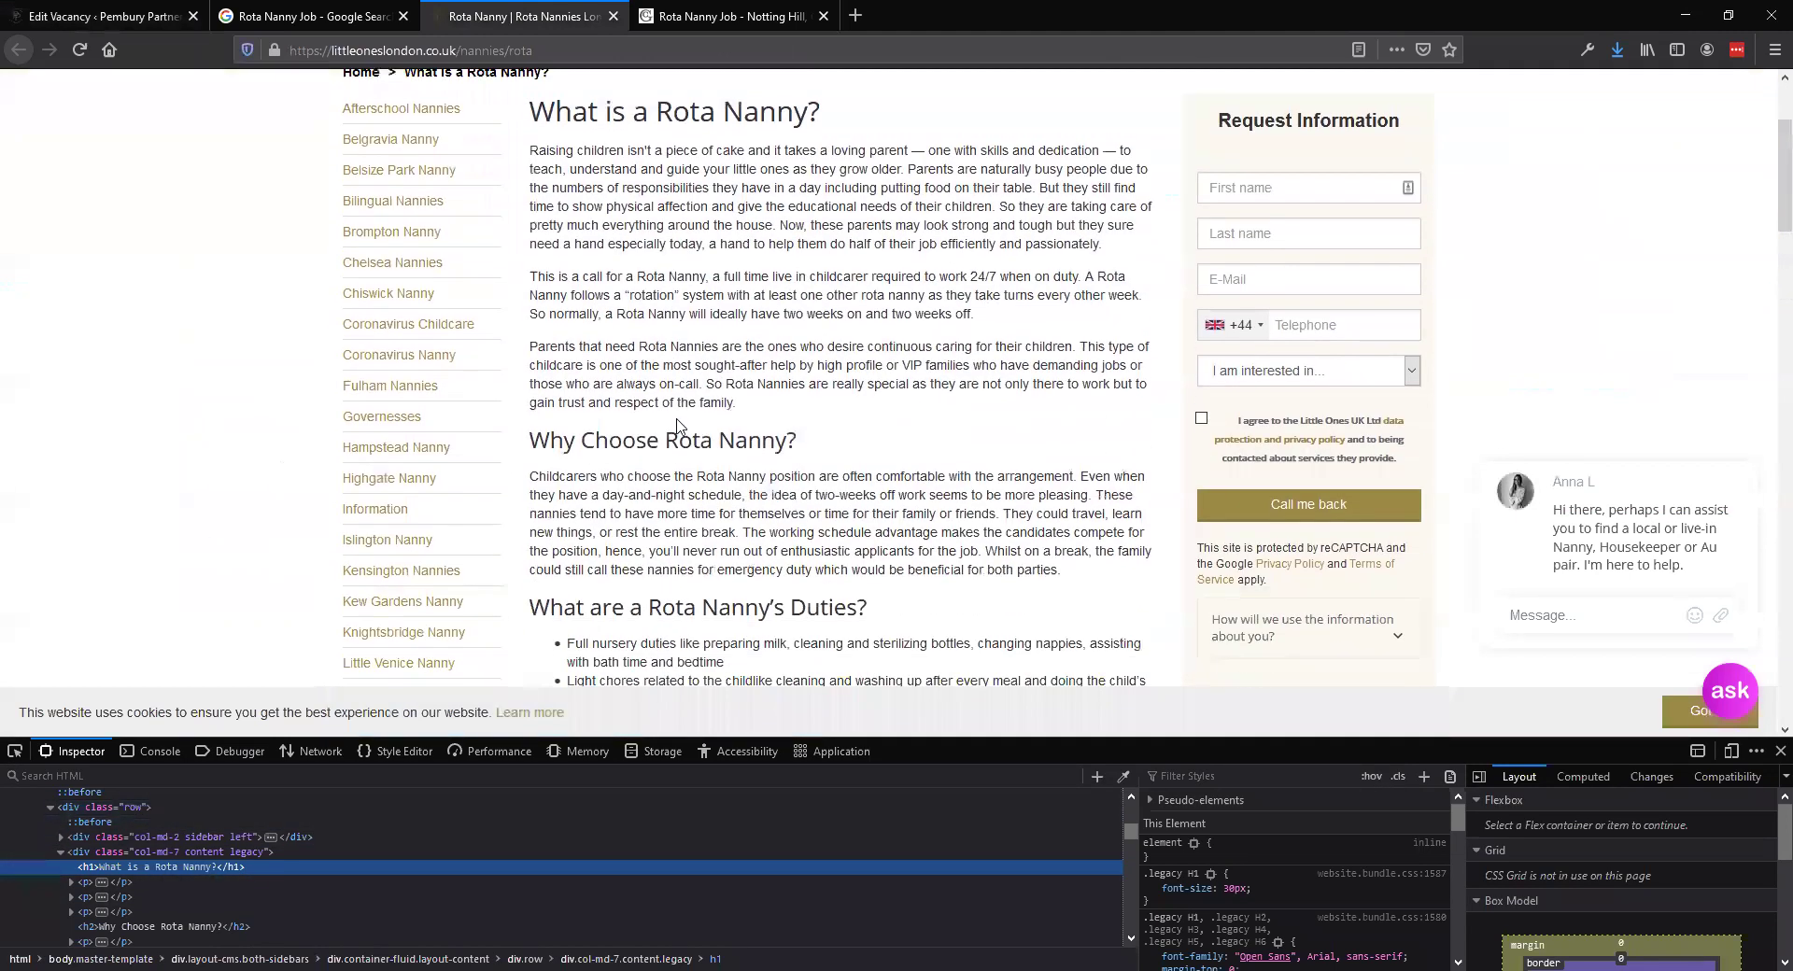
Inspect the HTML tags of the headings "Why Choose Rota Nanny?", "What are a Rota Nanny's Duties?" and "24/7 babysitting or childcare".
right_click(677, 433)
left_click(738, 668)
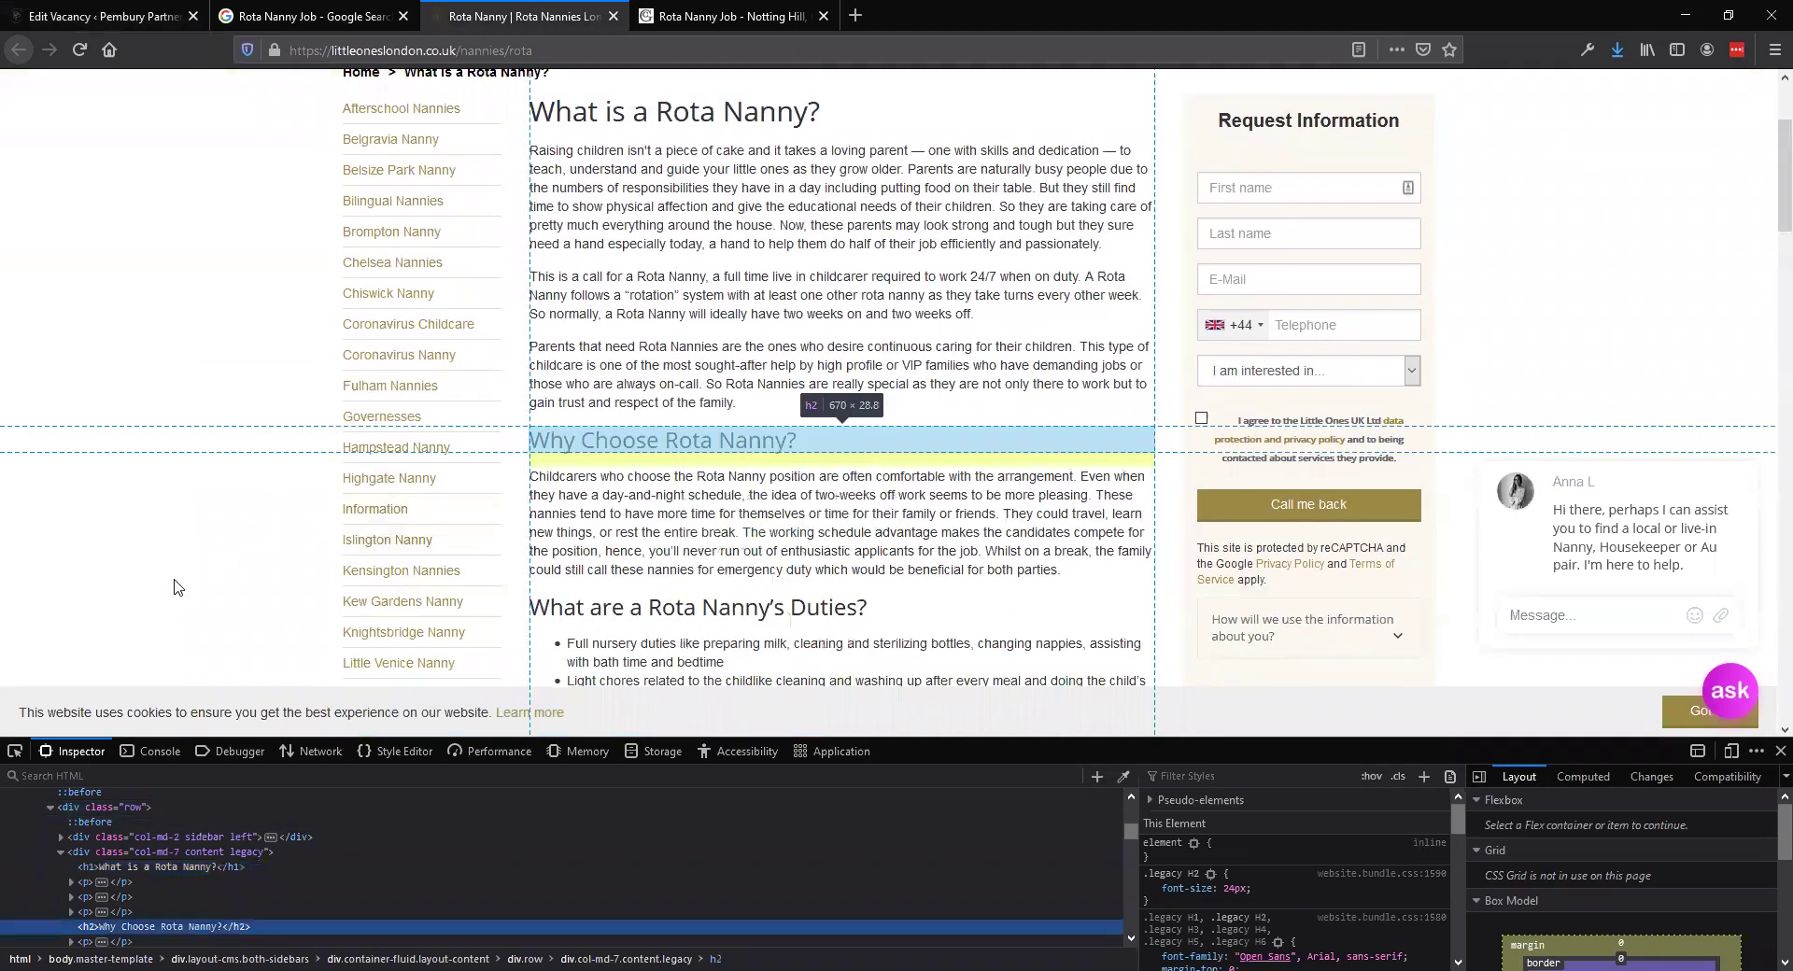
scroll(714, 421, "down", 3)
right_click(714, 421)
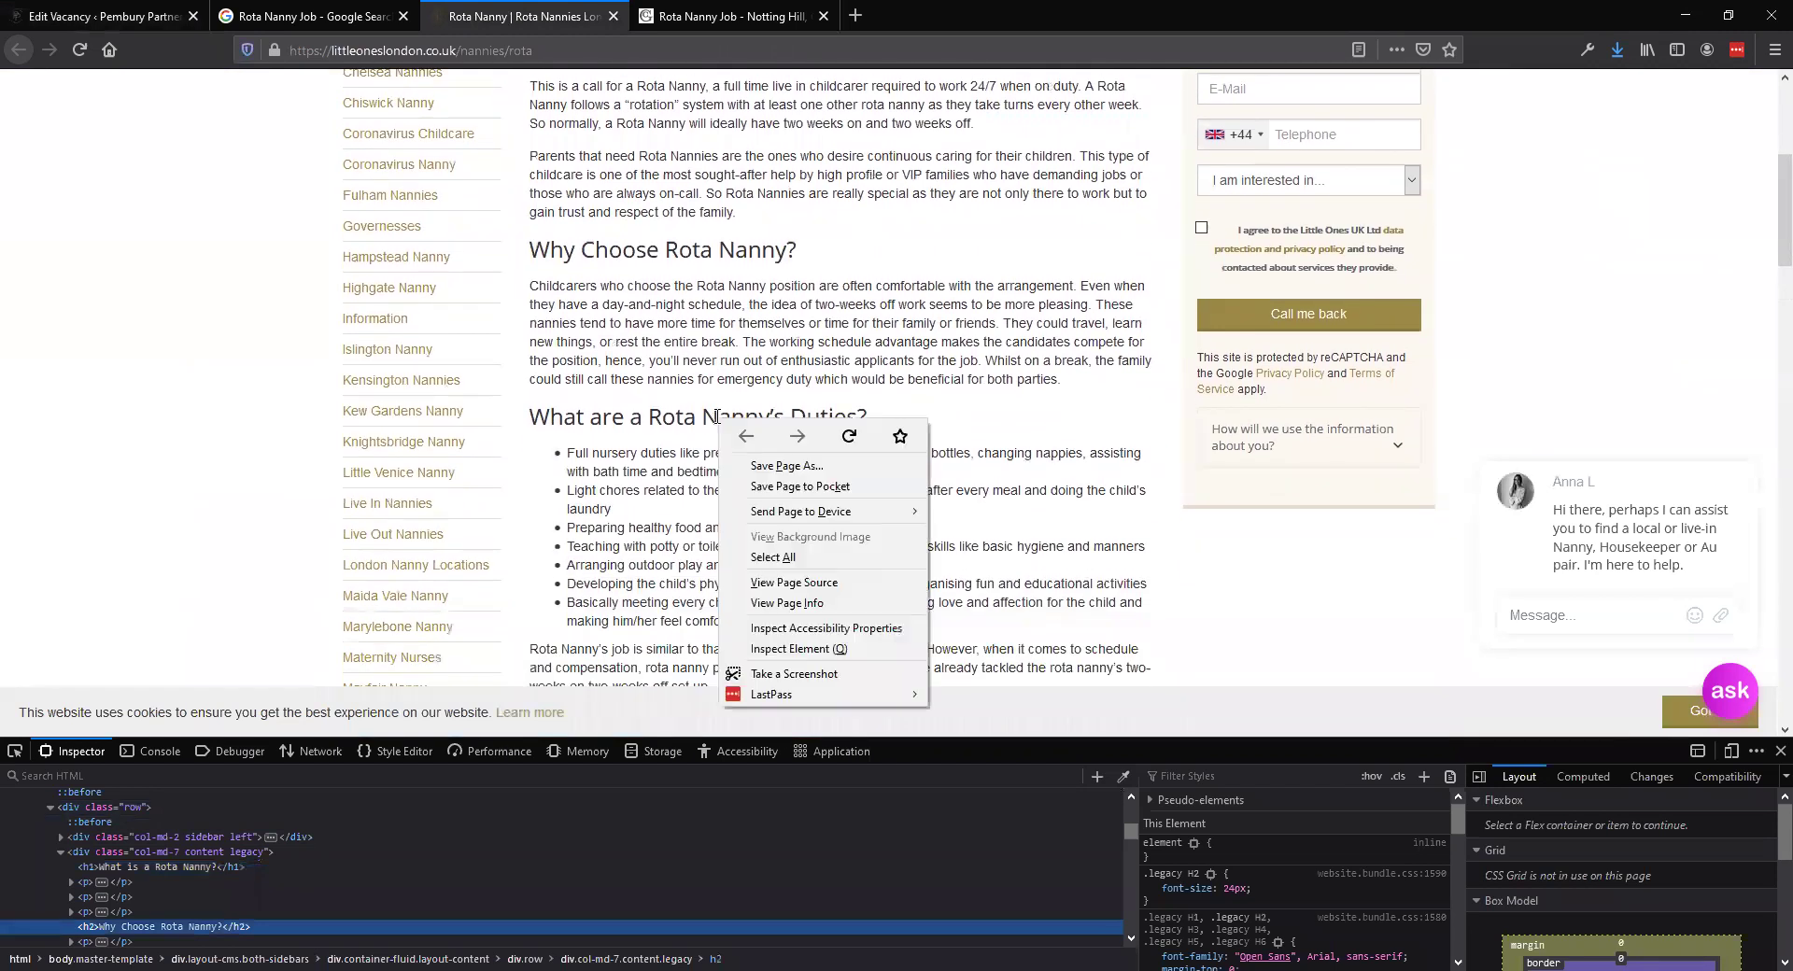
left_click(761, 647)
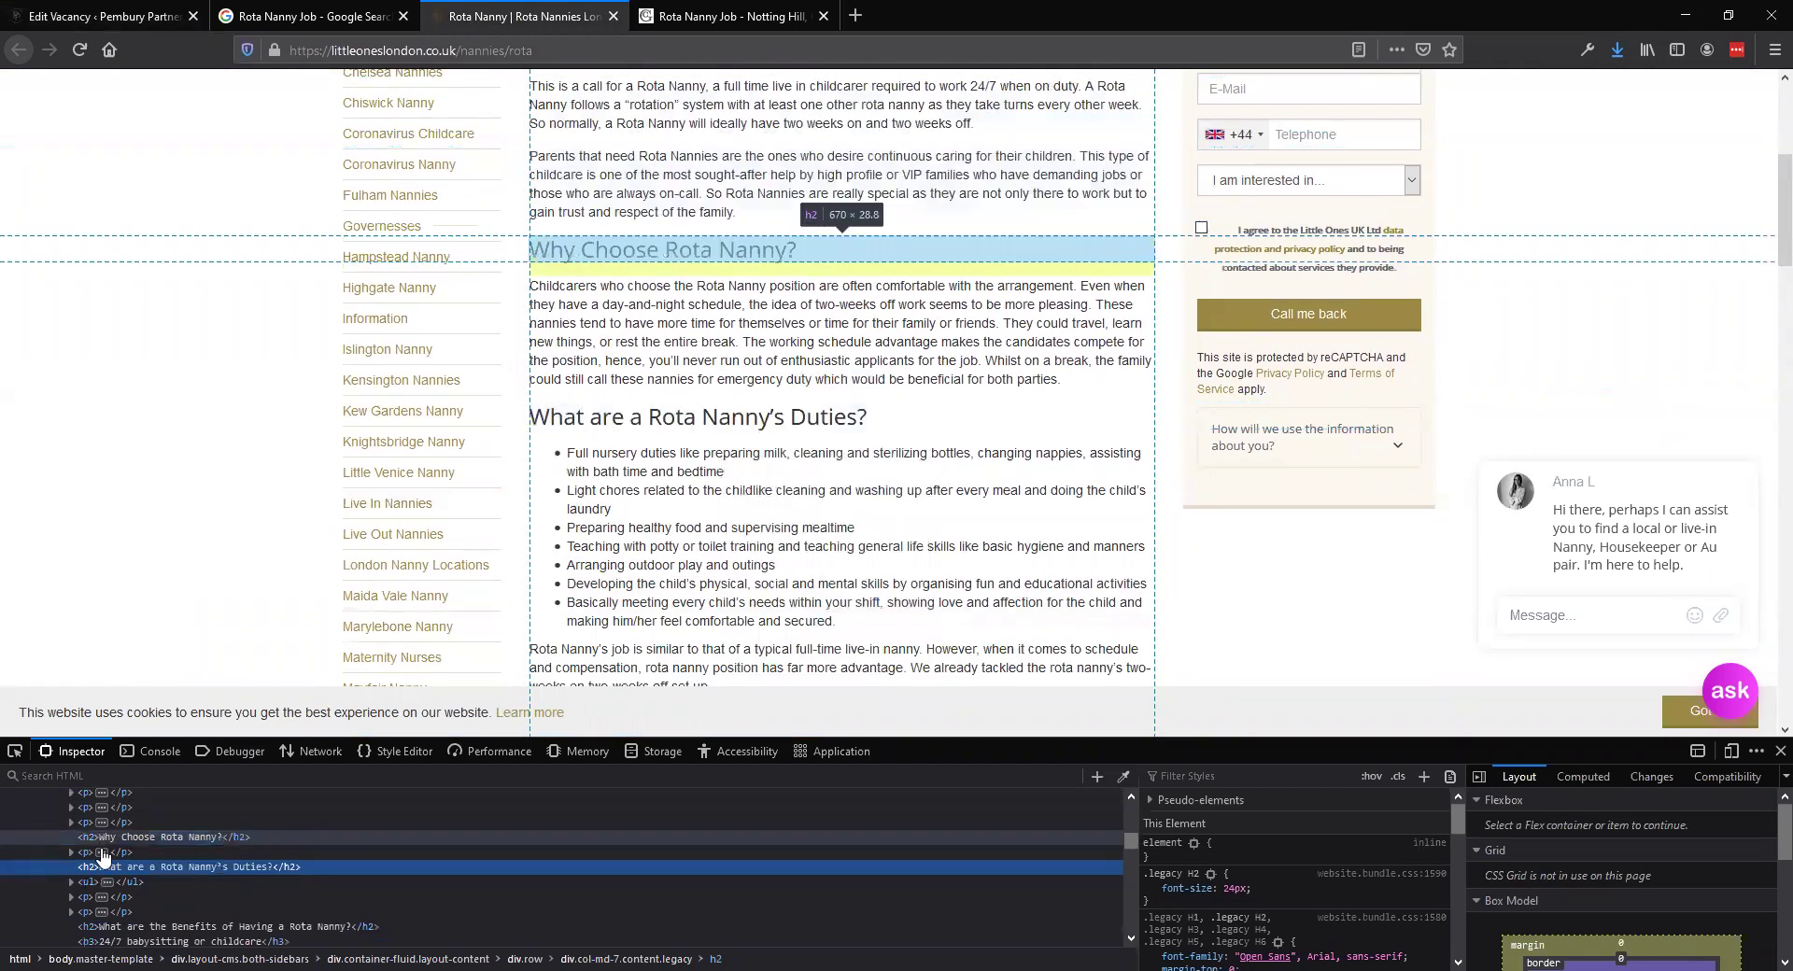
scroll(742, 441, "down", 7)
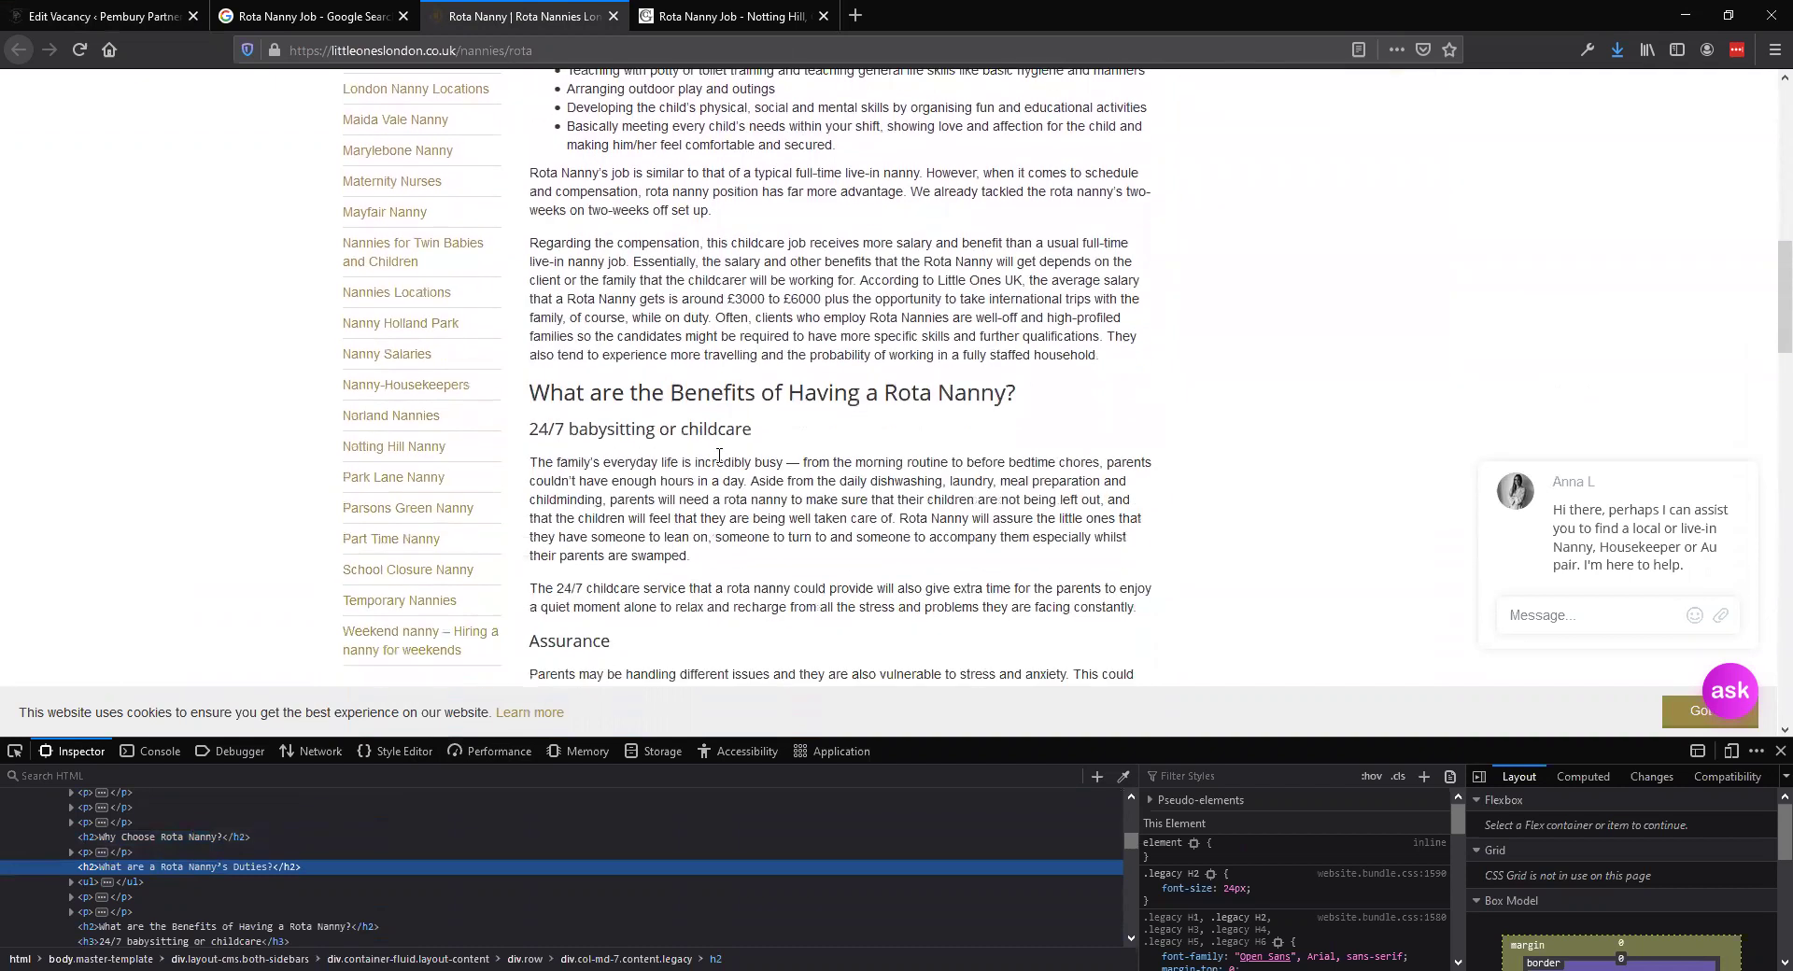
right_click(661, 426)
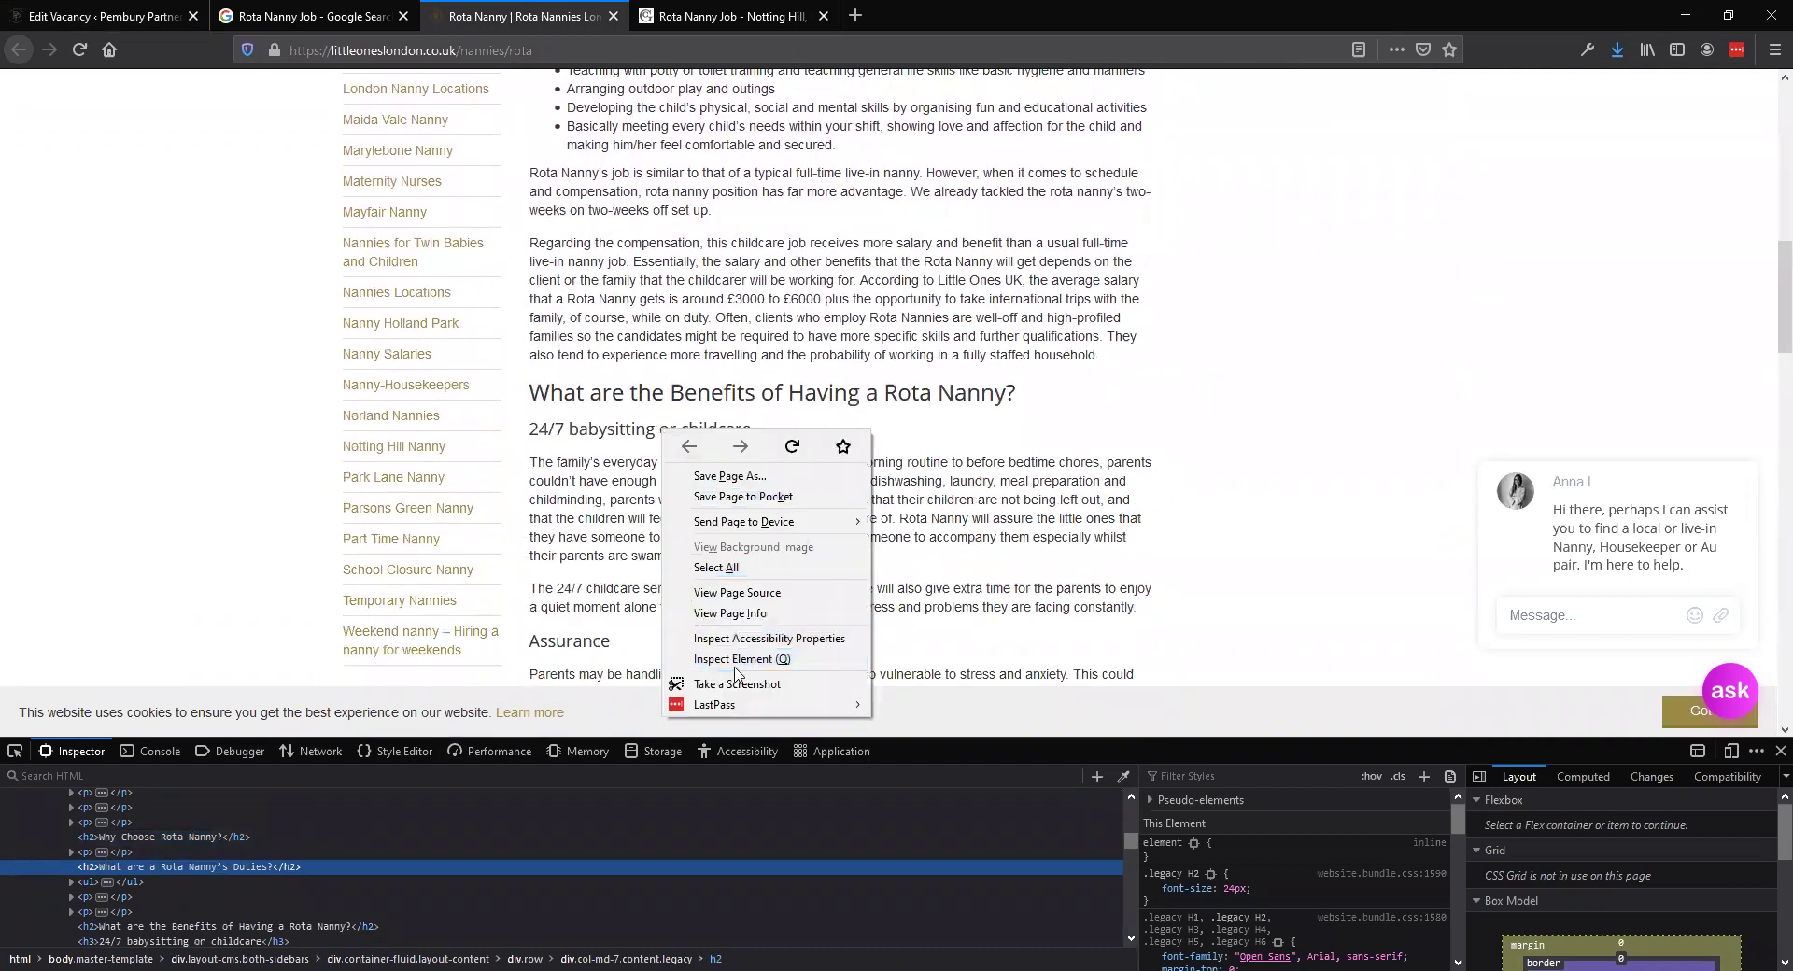
left_click(733, 671)
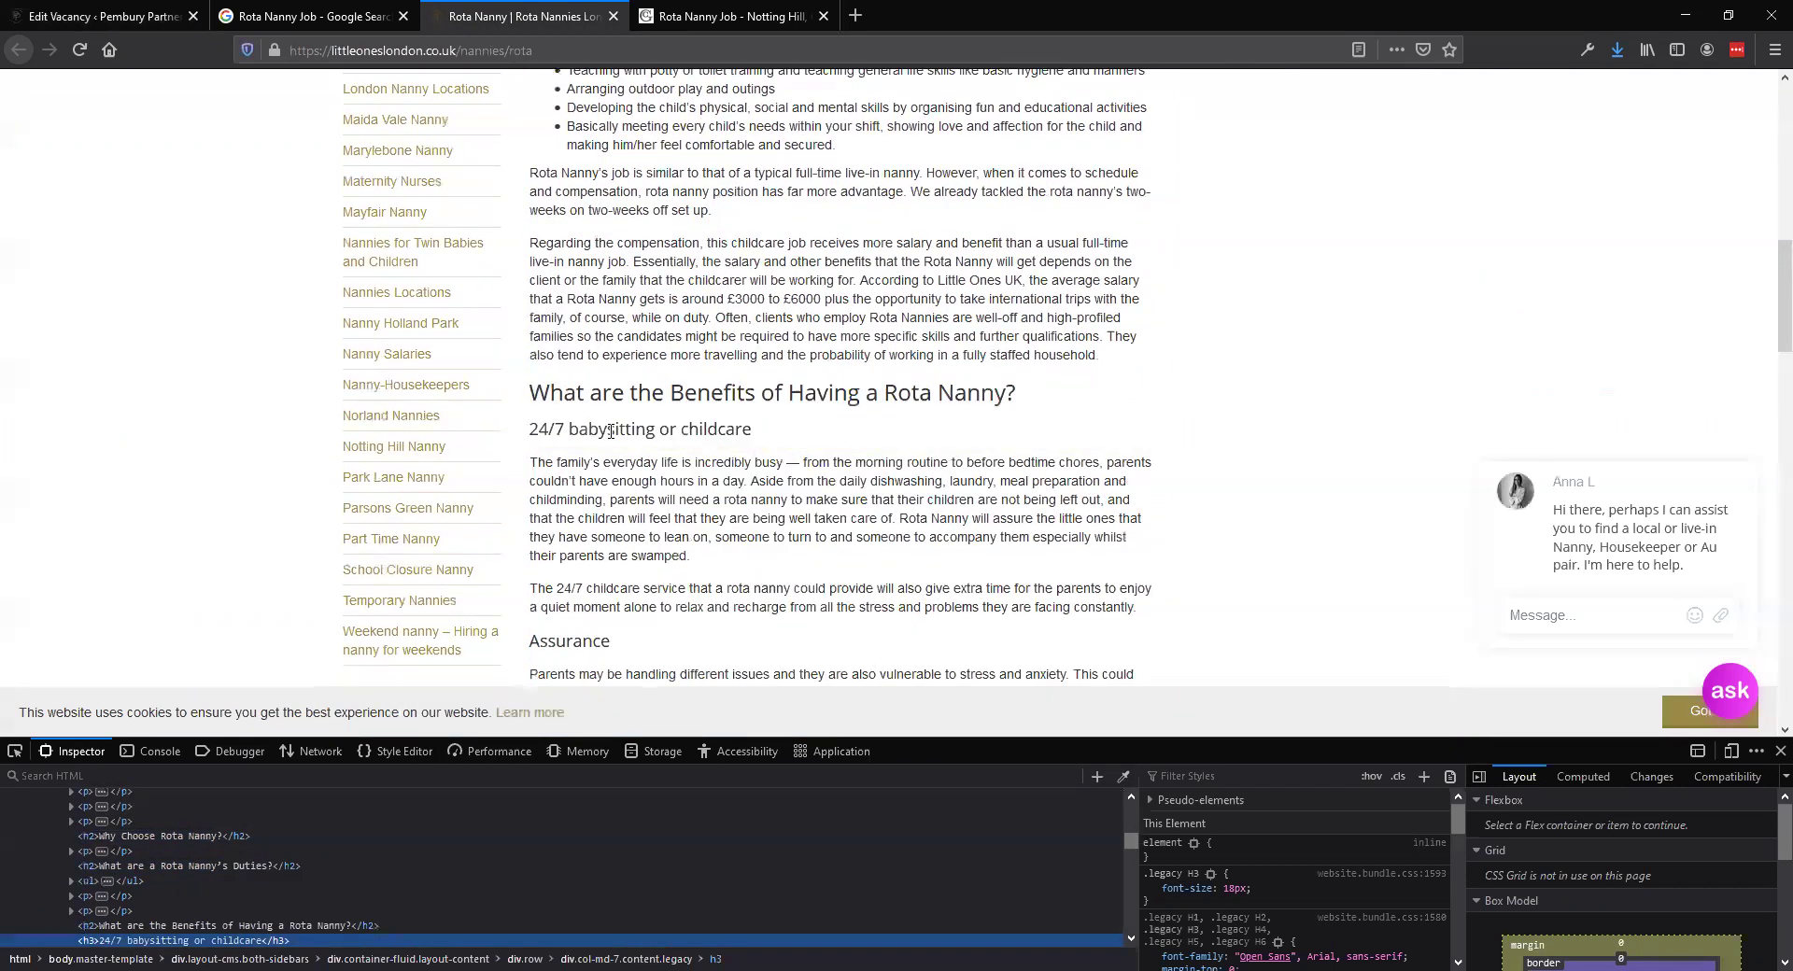
Review the benefits subheadings of the Rota Nanny article, from "24/7 babysitting or childcare" and "Assurance" to the end of the page.
left_click_drag(772, 438, 533, 431)
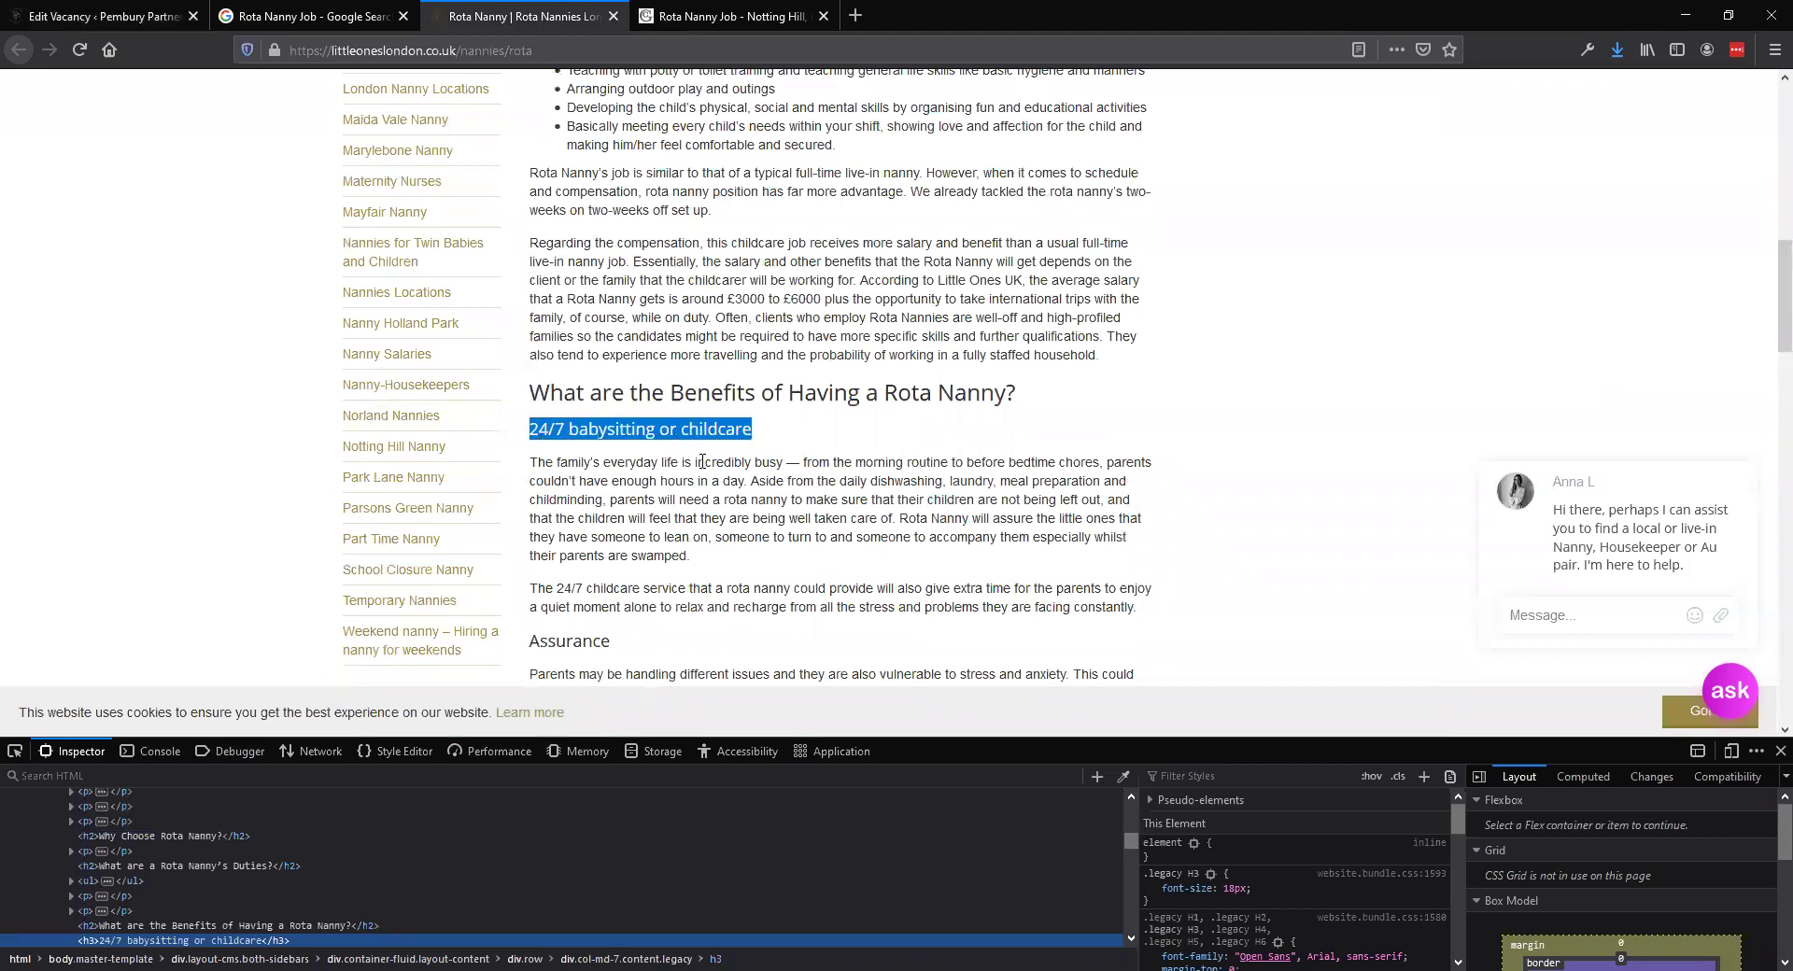
scroll(611, 513, "down", 1)
double_click(582, 548)
scroll(570, 505, "down", 8)
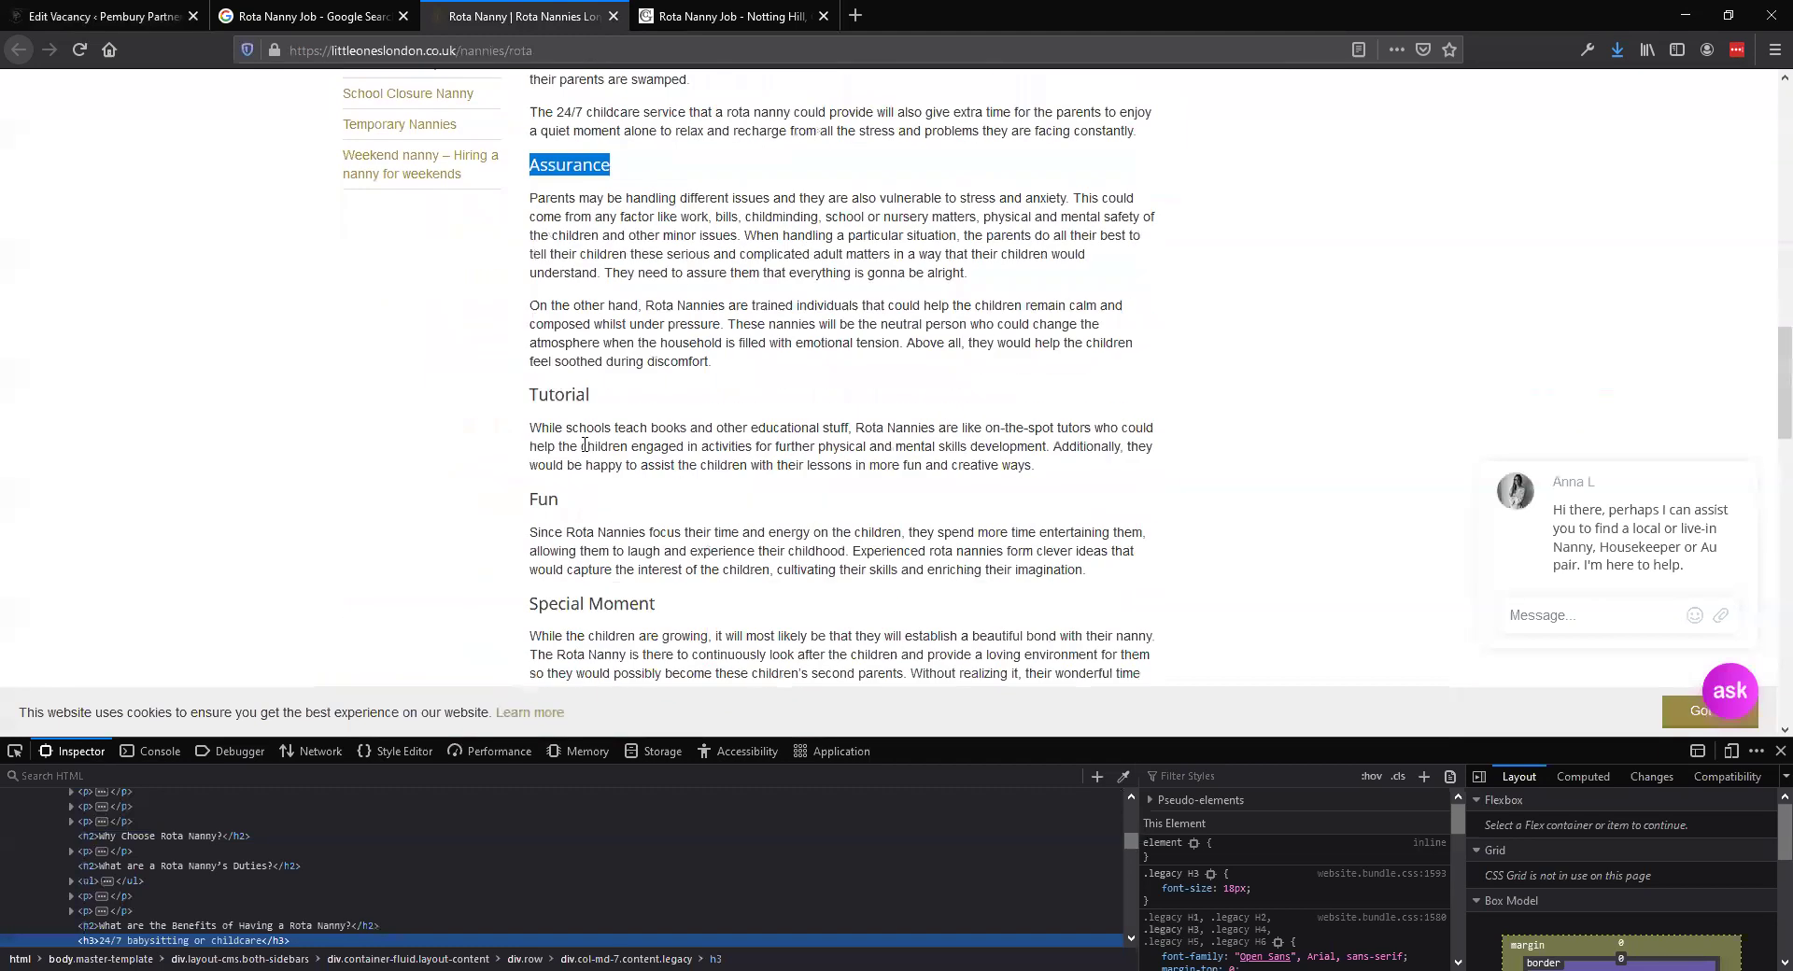
scroll(566, 511, "down", 10)
scroll(551, 506, "up", 19)
scroll(539, 501, "up", 12)
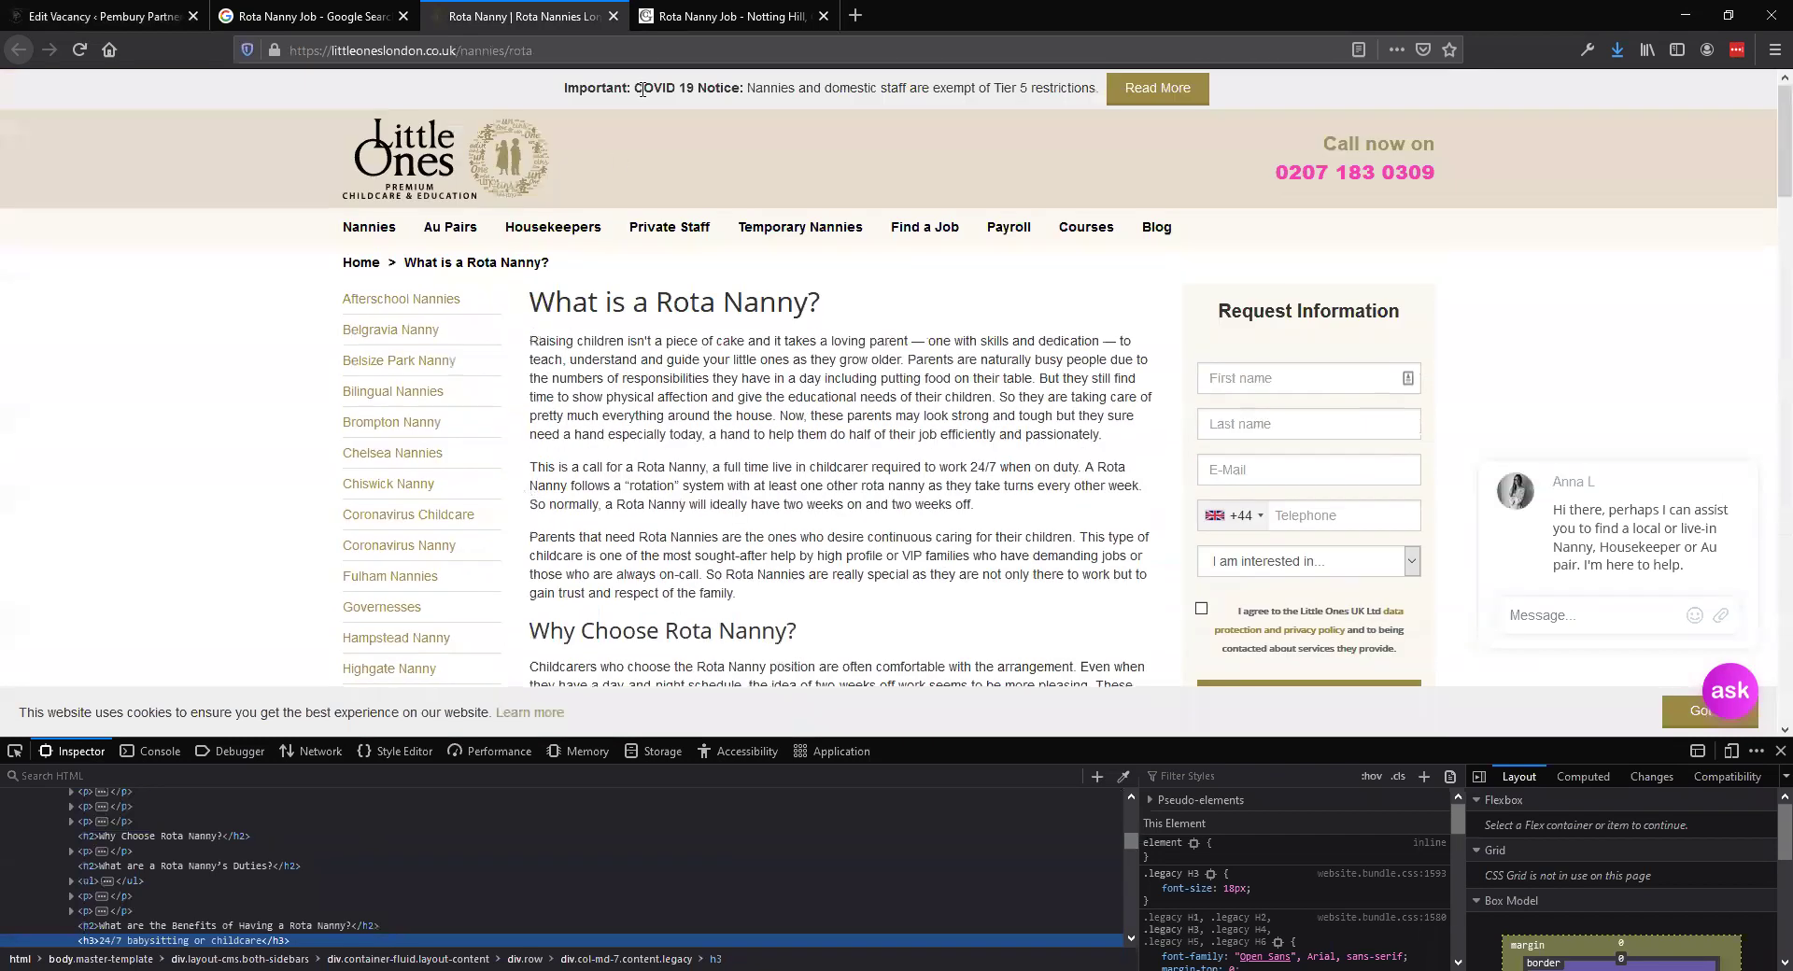
Return to the vacancy editor and review its text, search preview, focus keyword, and Basic and Additional SEO checks.
left_click(309, 16)
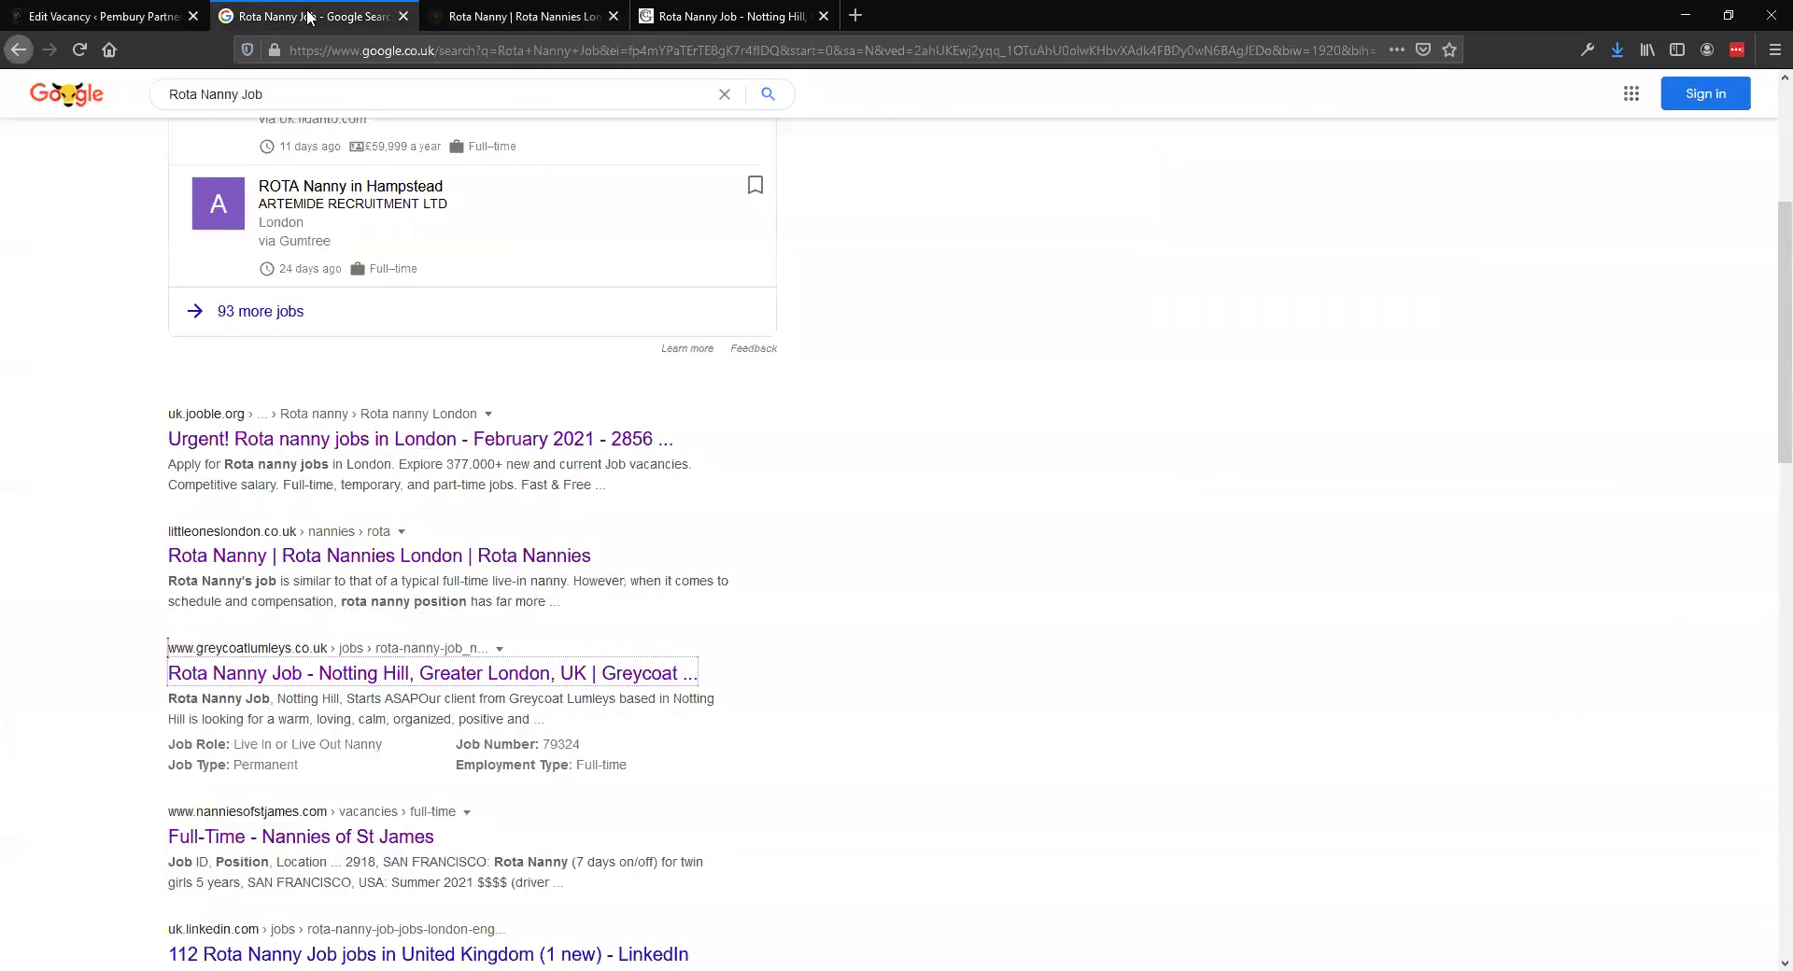
left_click(132, 16)
scroll(616, 452, "down", 4)
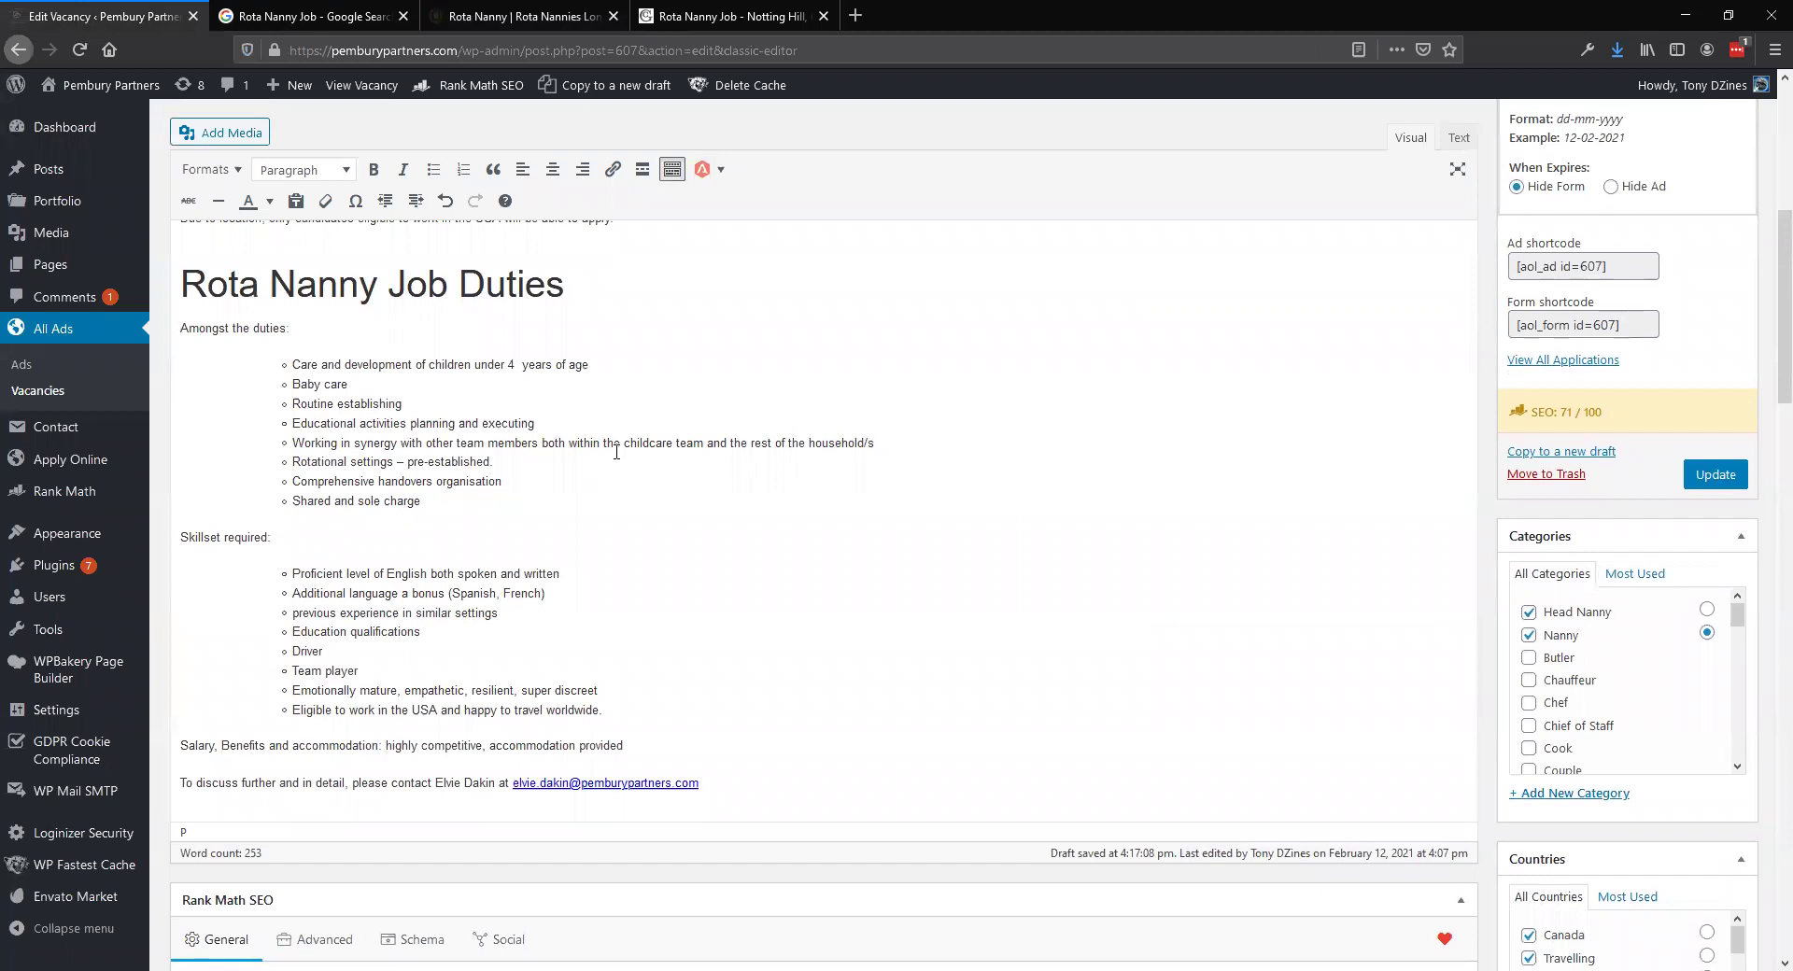
scroll(616, 452, "down", 2)
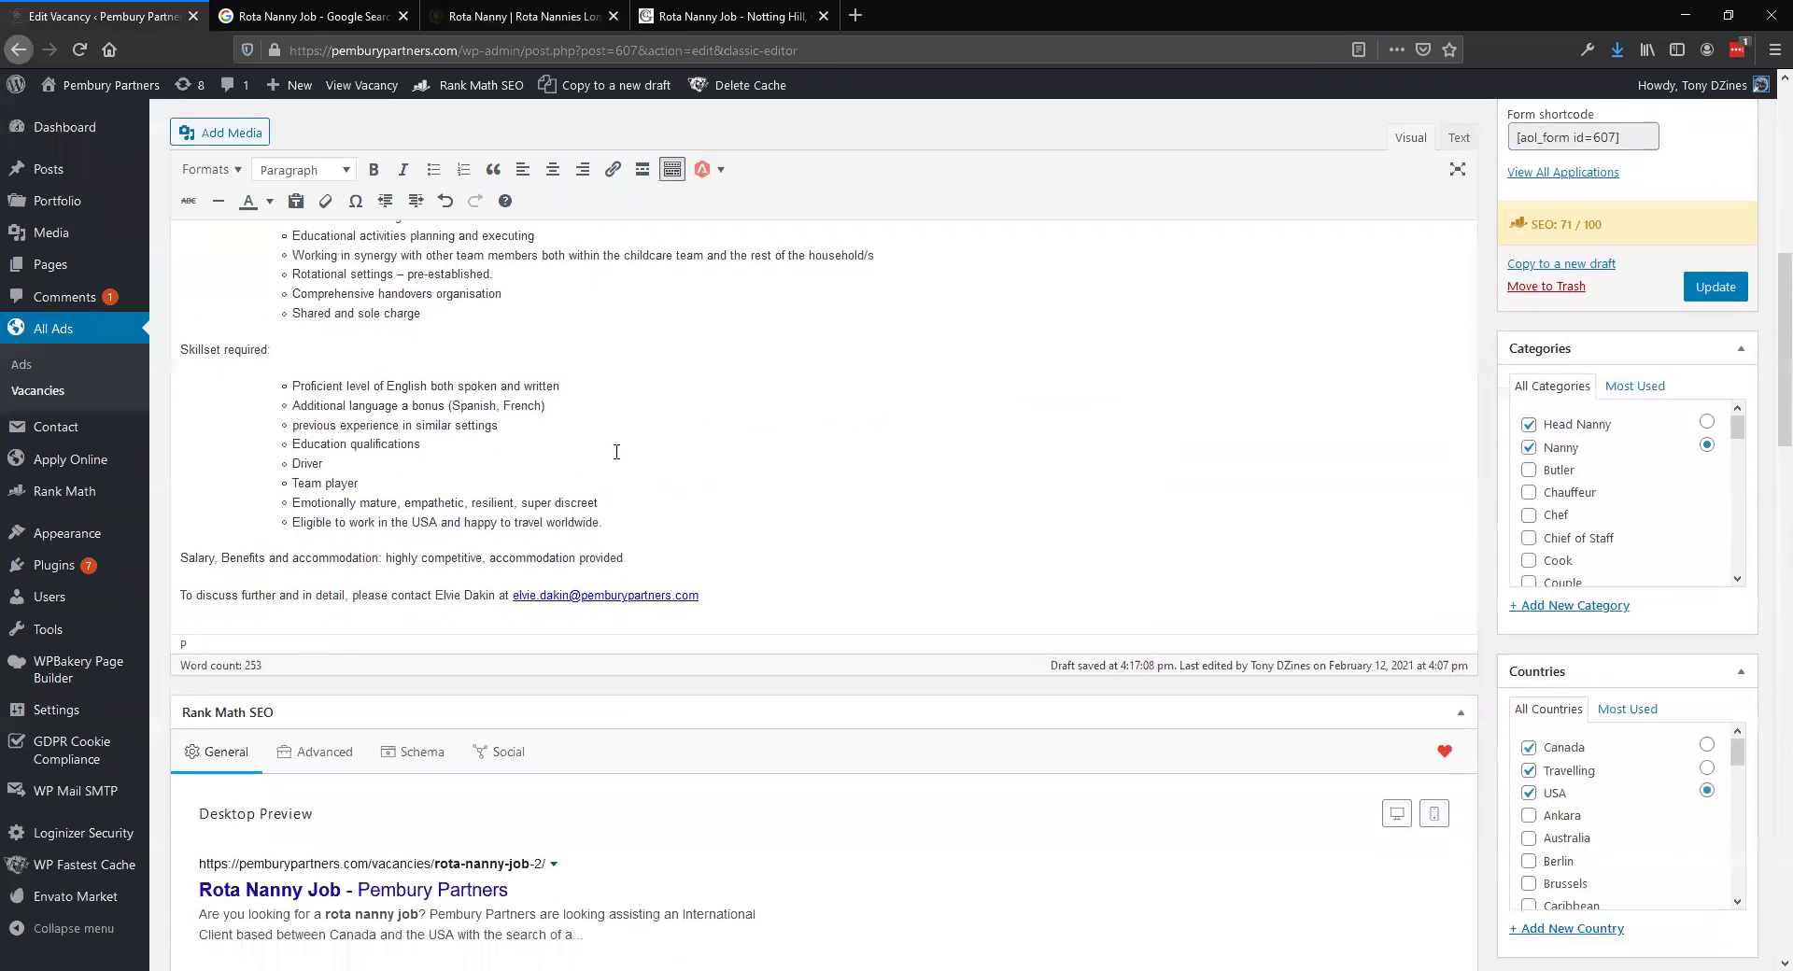
scroll(617, 452, "down", 8)
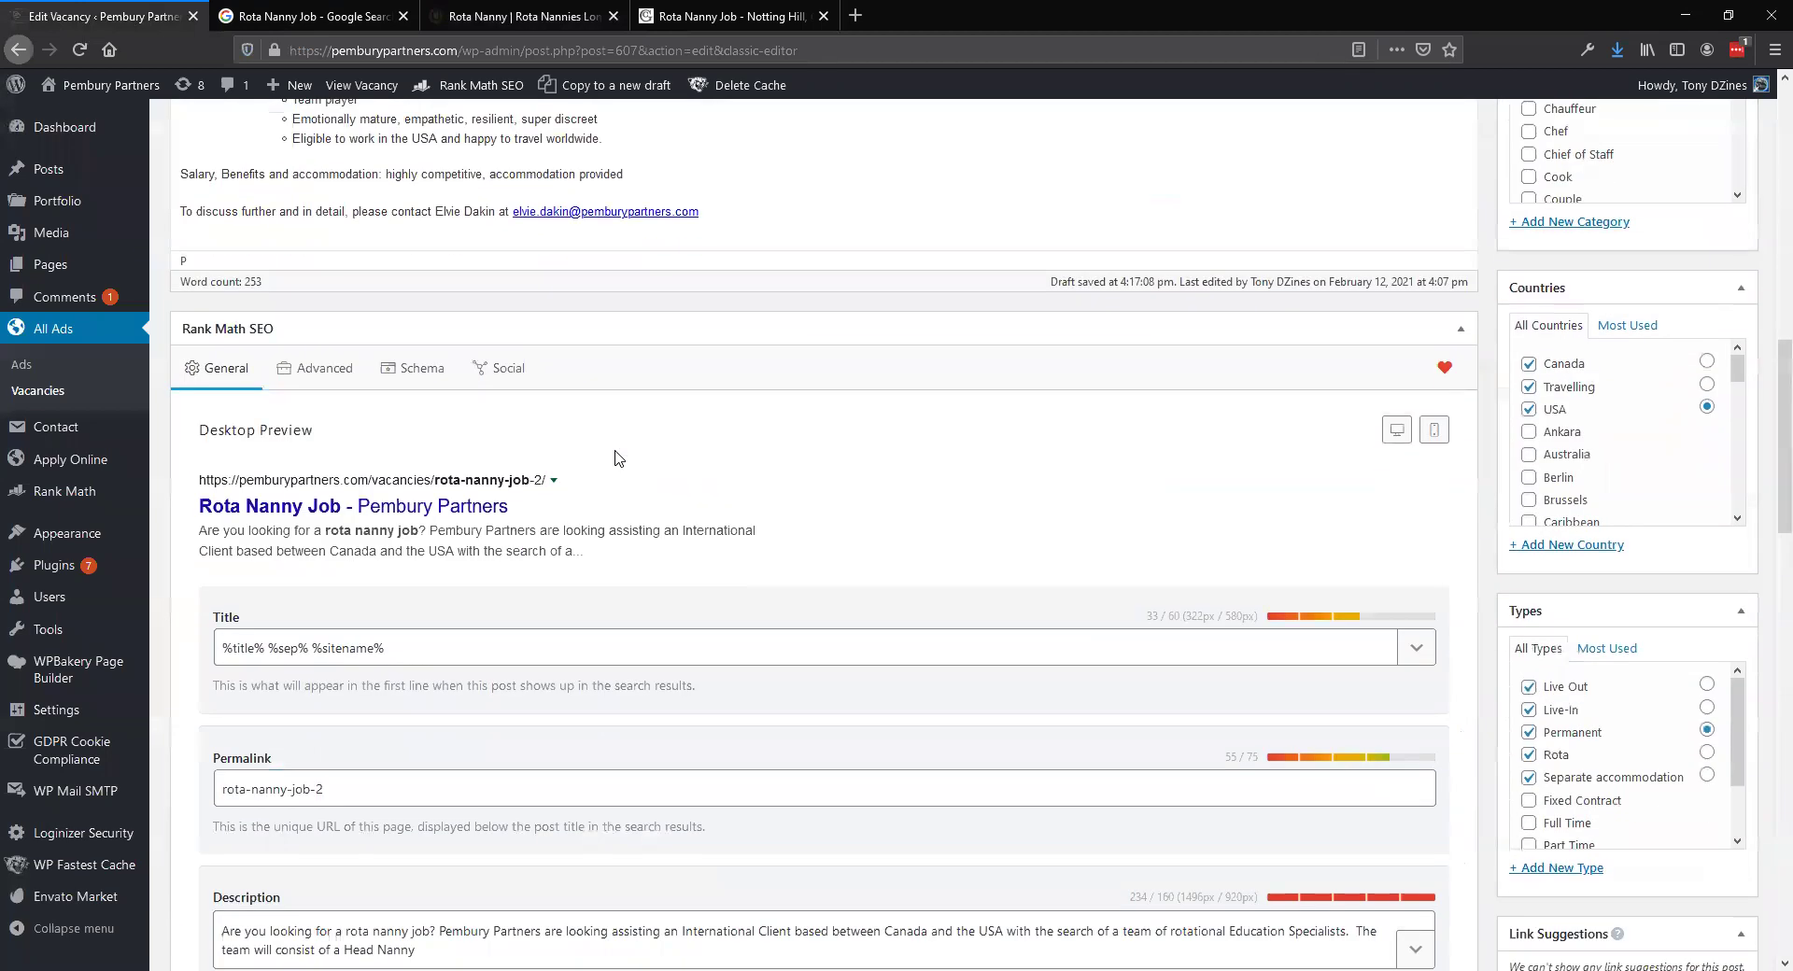
scroll(614, 455, "down", 8)
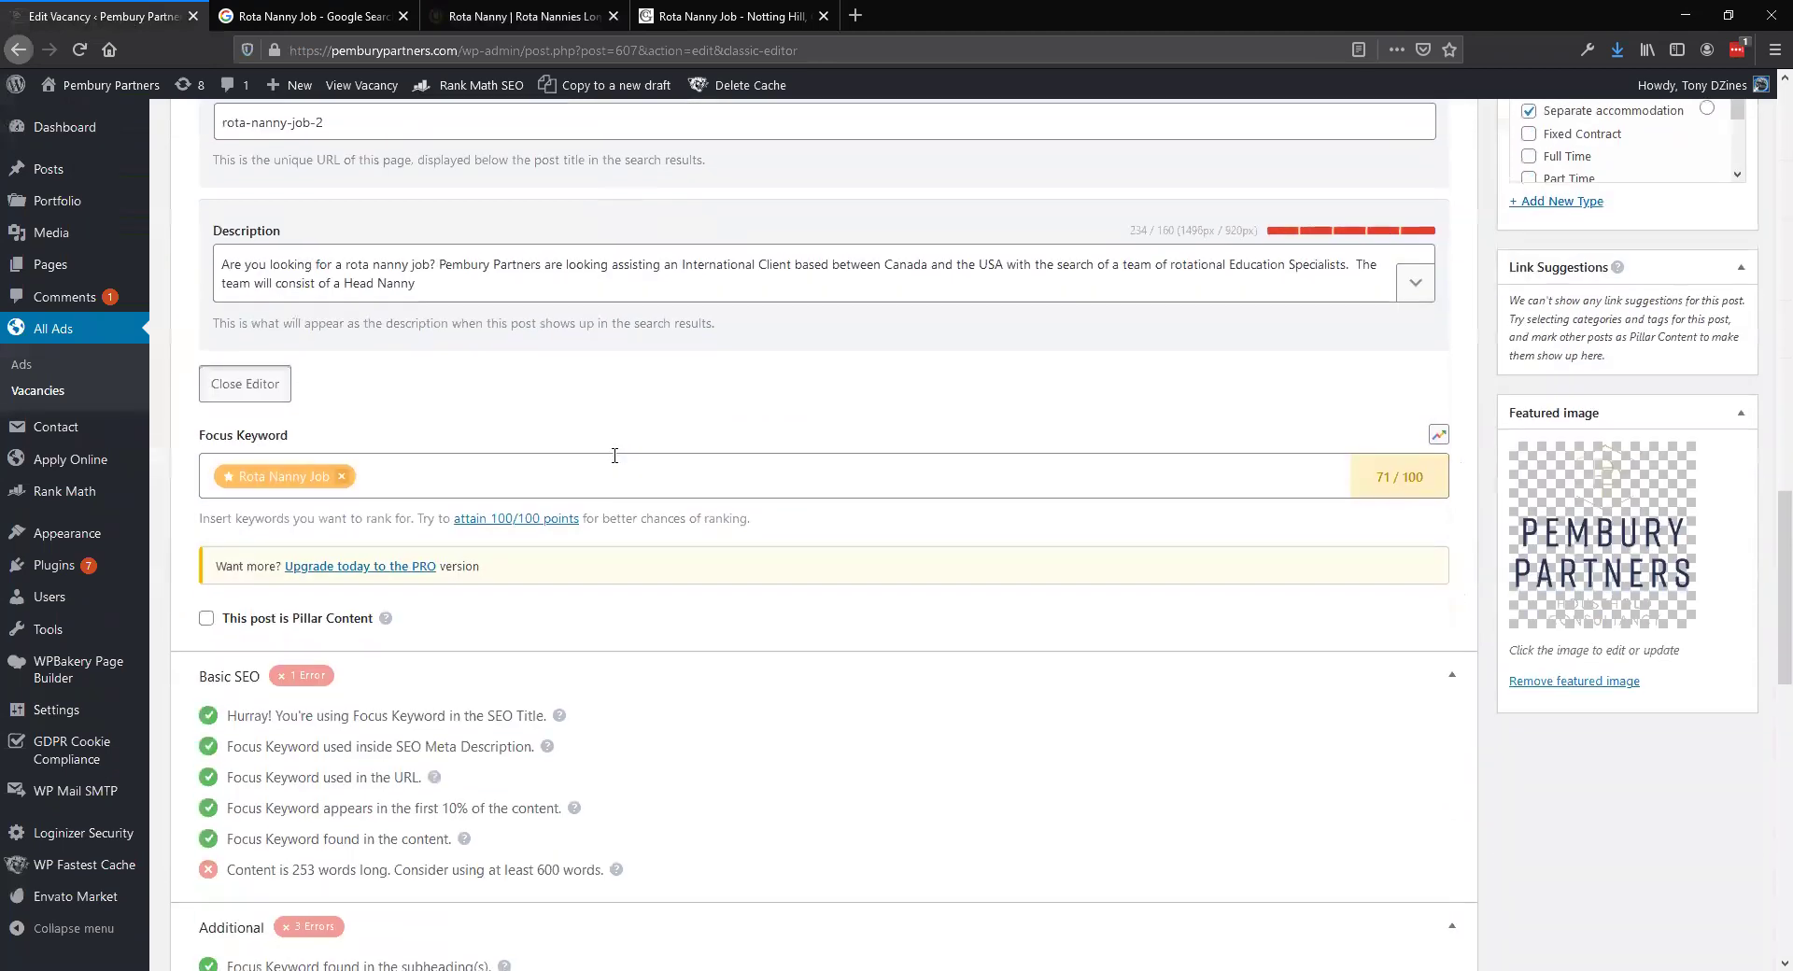
scroll(614, 466, "down", 2)
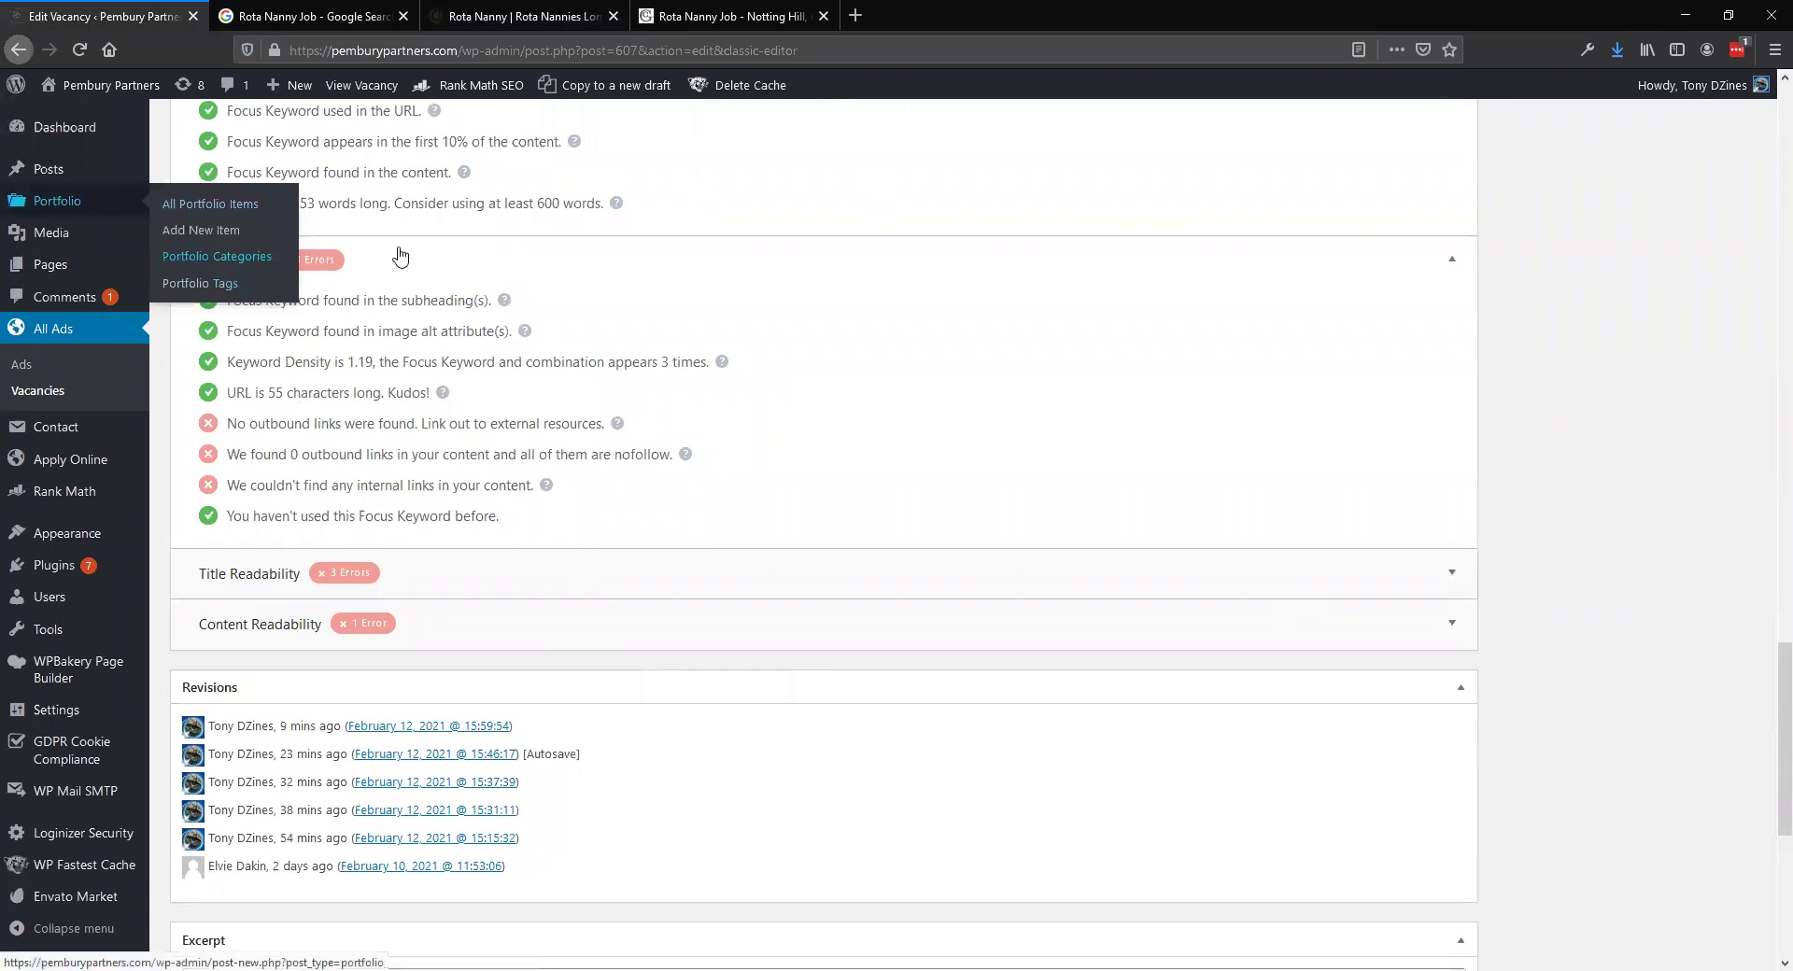
scroll(248, 266, "up", 7)
scroll(224, 420, "down", 7)
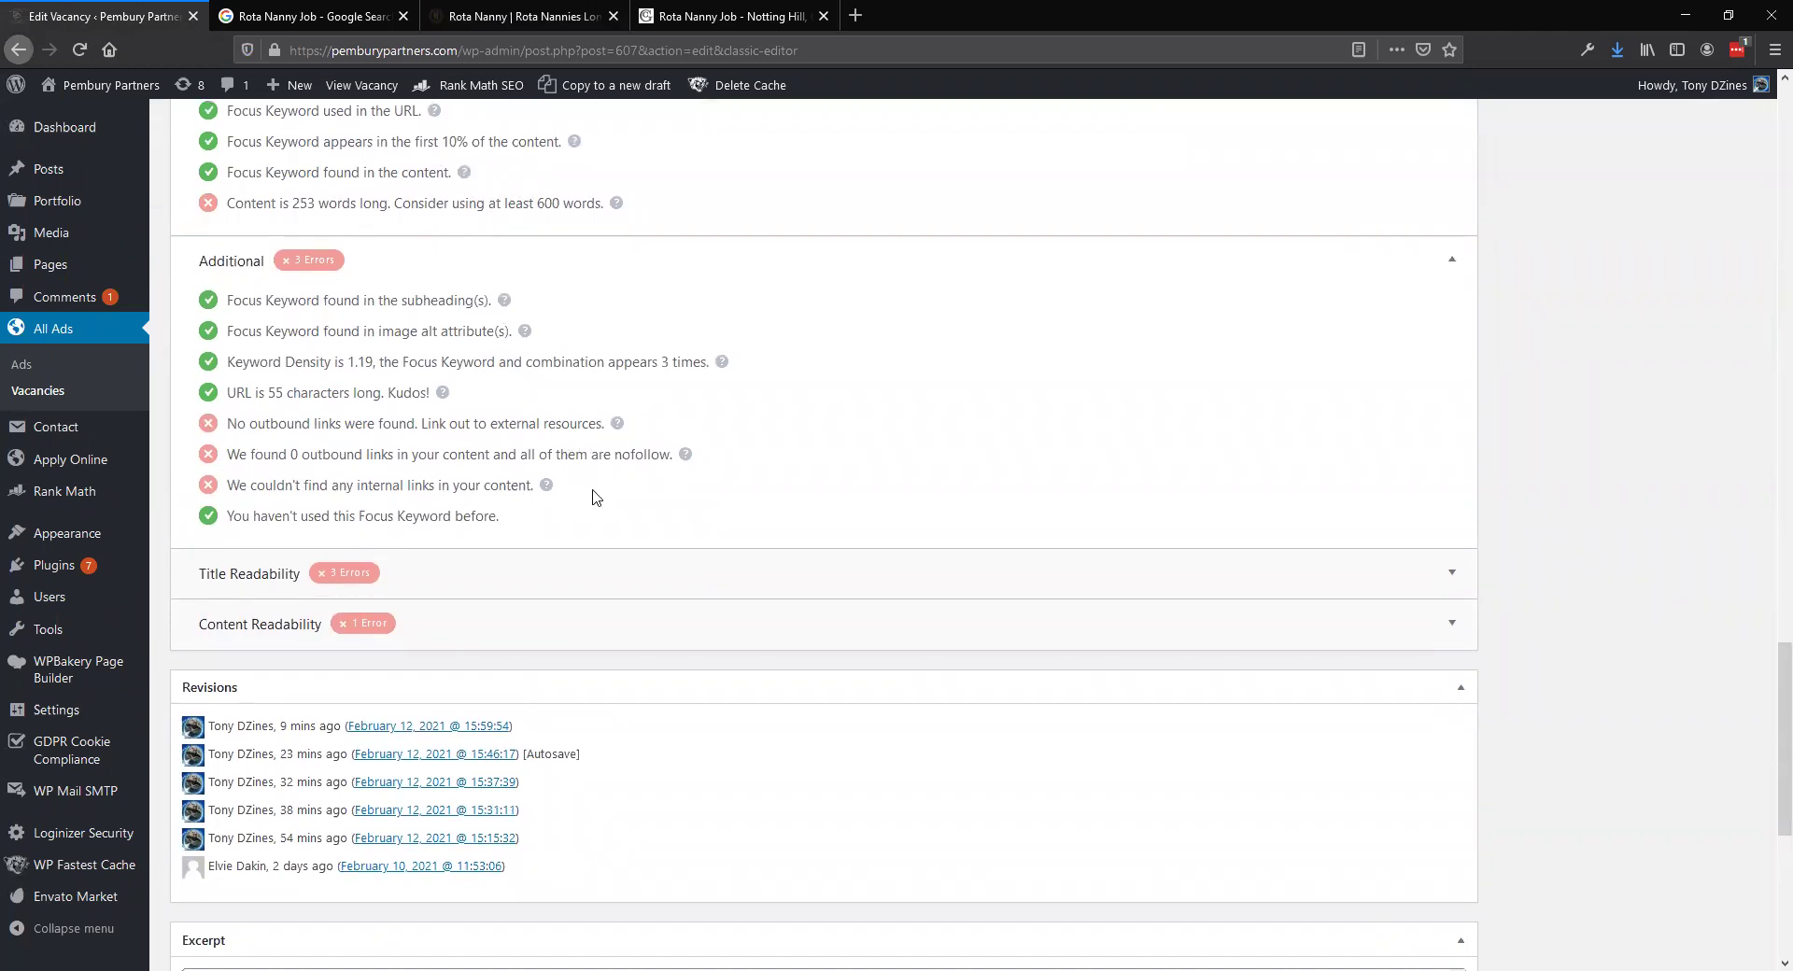
scroll(561, 472, "up", 7)
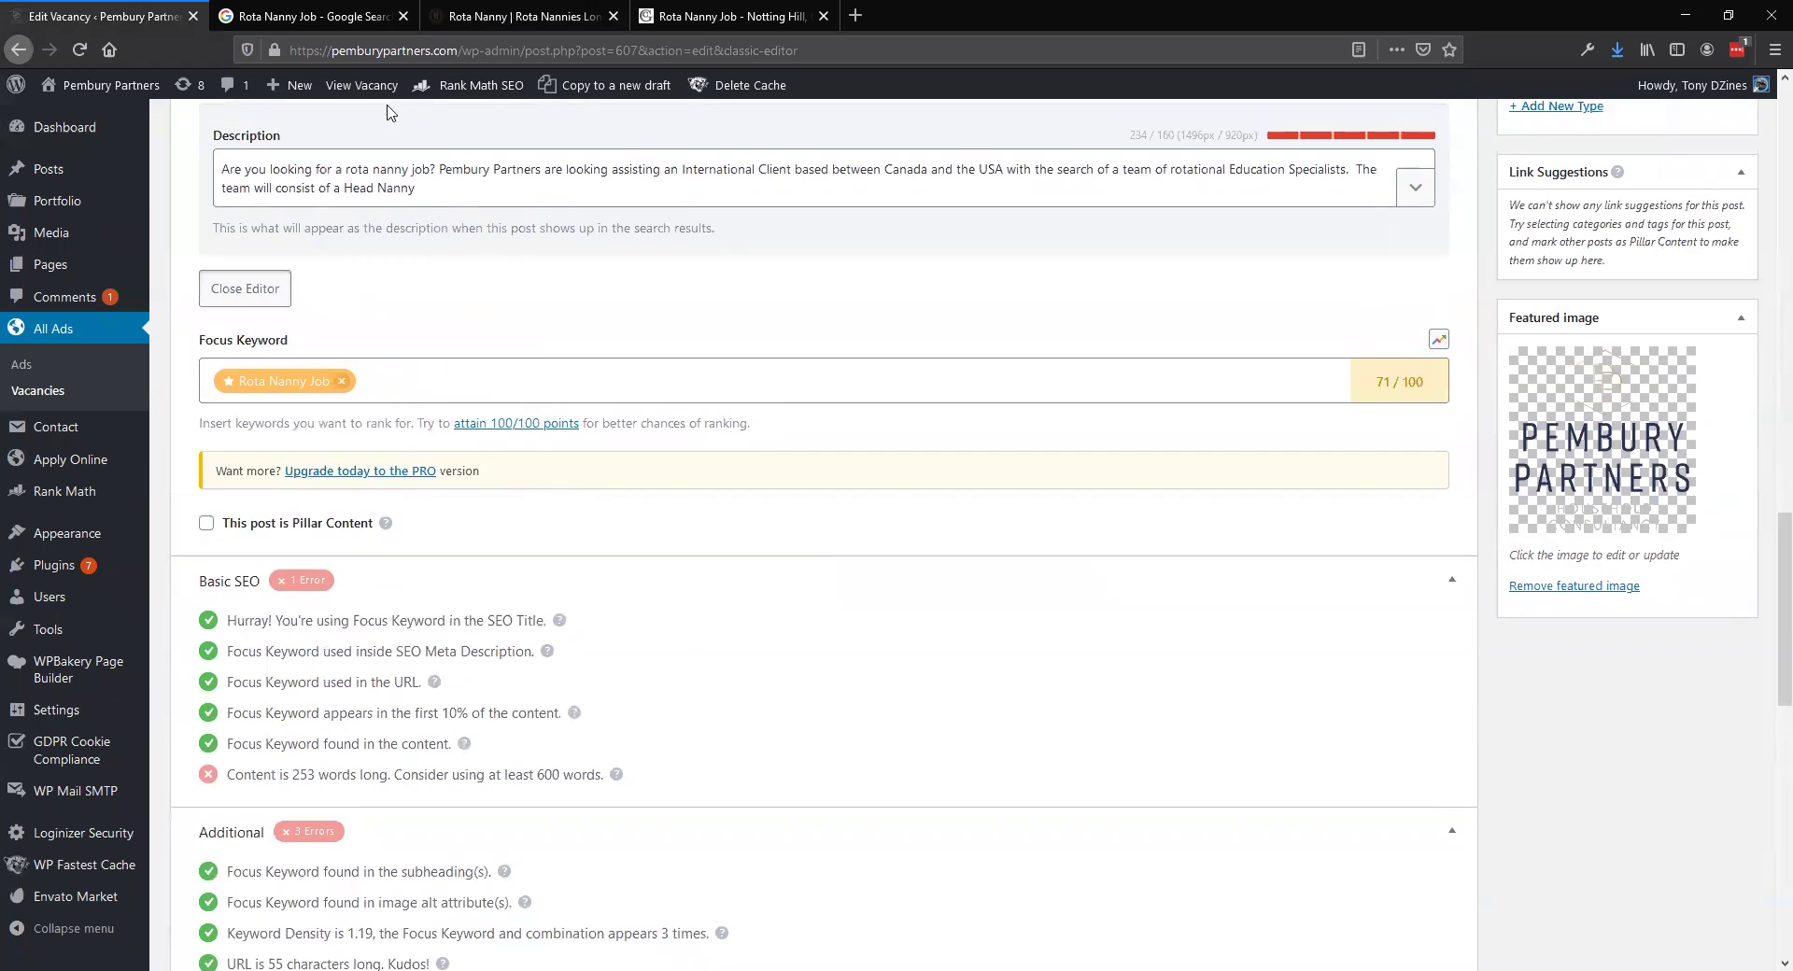
Examine the Greycoat Lumleys Rota Nanny Job page from its job details down to the application section.
left_click(355, 15)
left_click(525, 13)
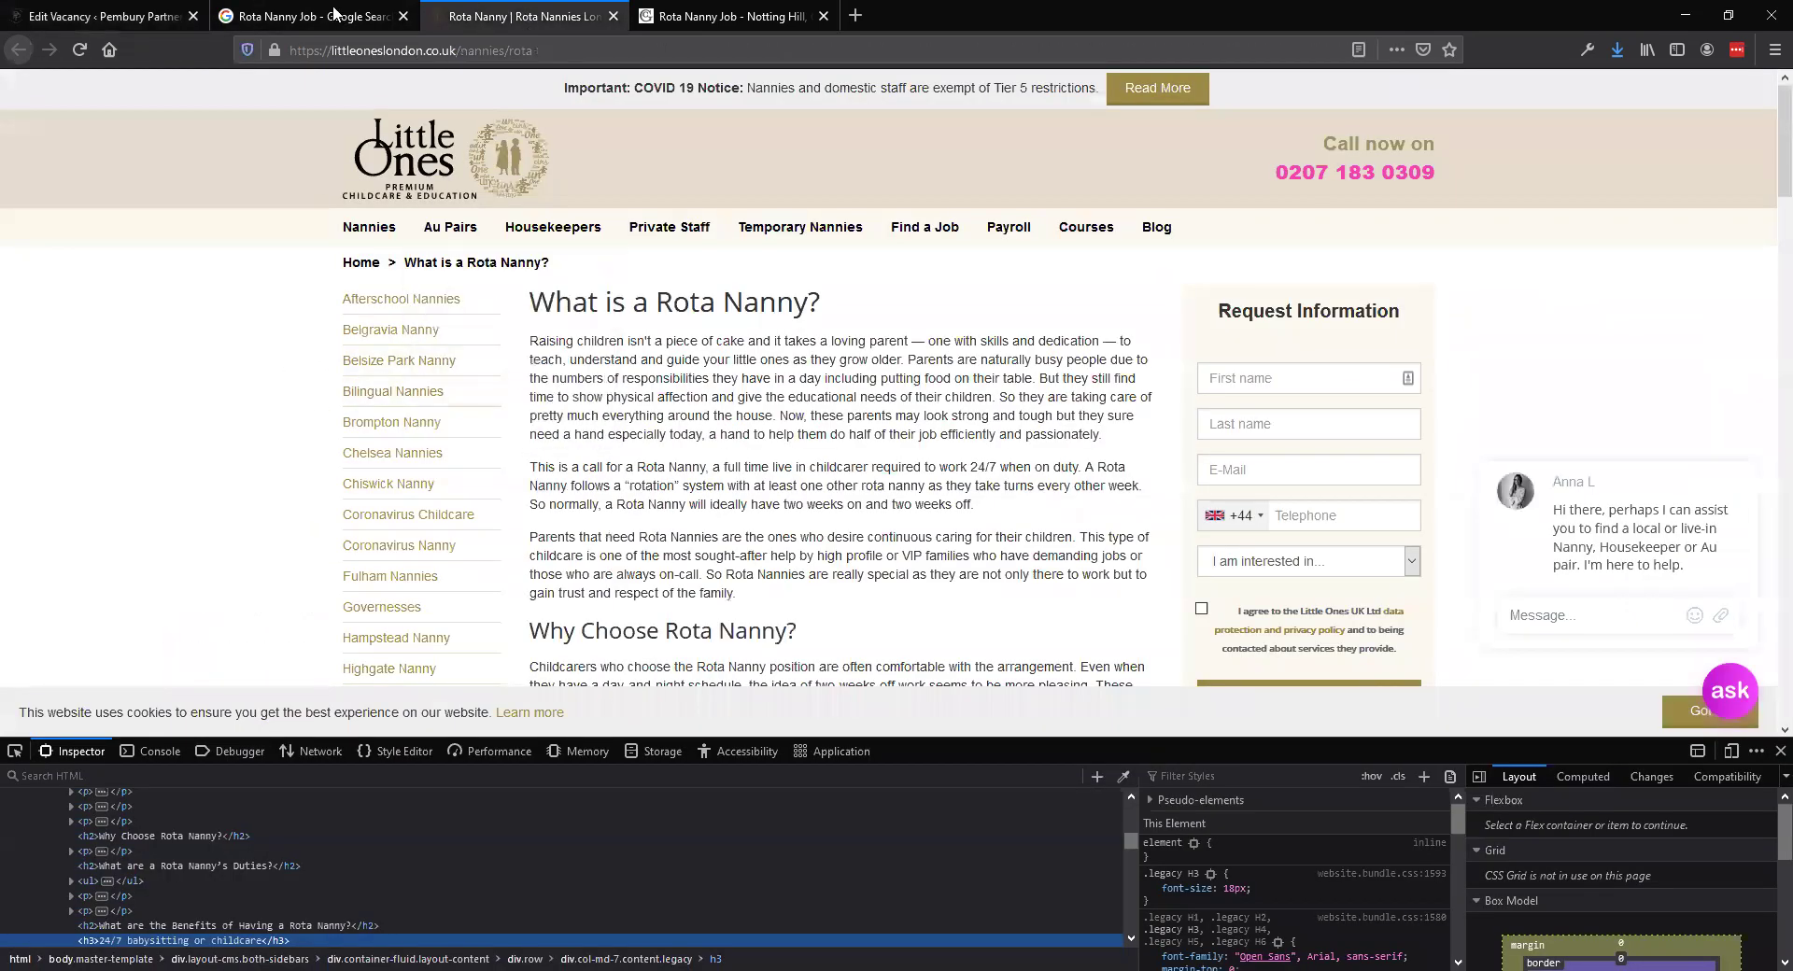
left_click(665, 16)
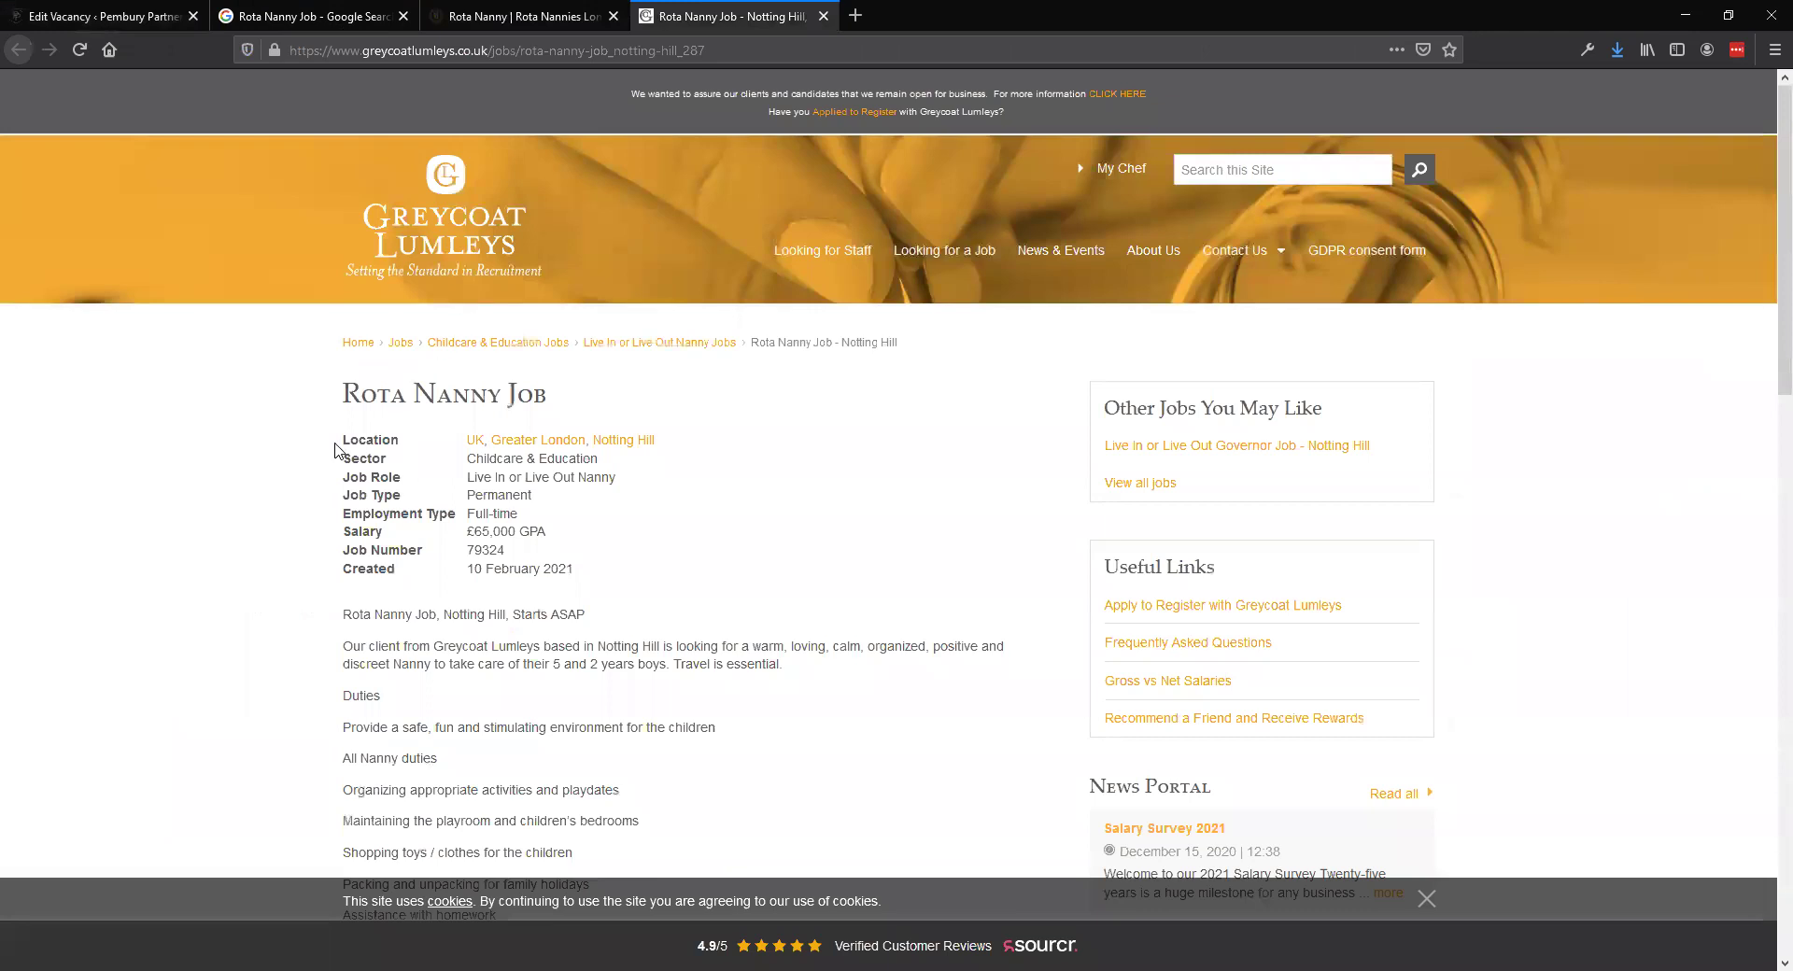
scroll(561, 411, "down", 2)
scroll(1175, 485, "down", 10)
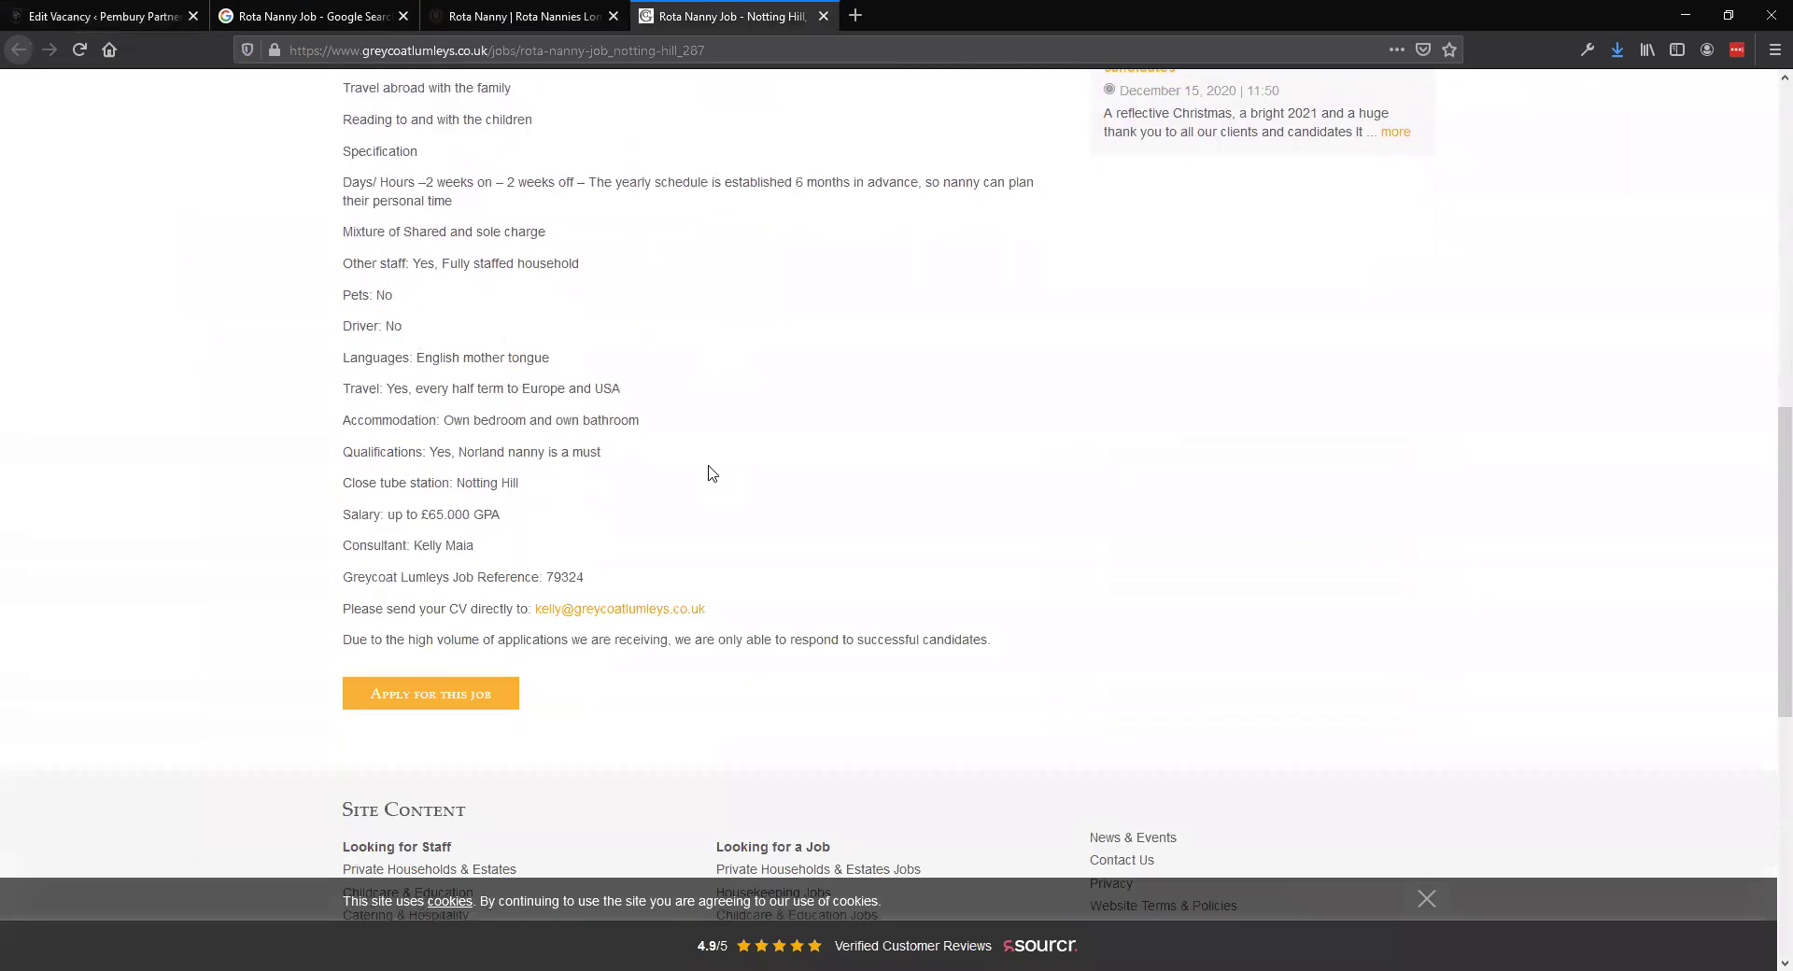
scroll(705, 467, "up", 11)
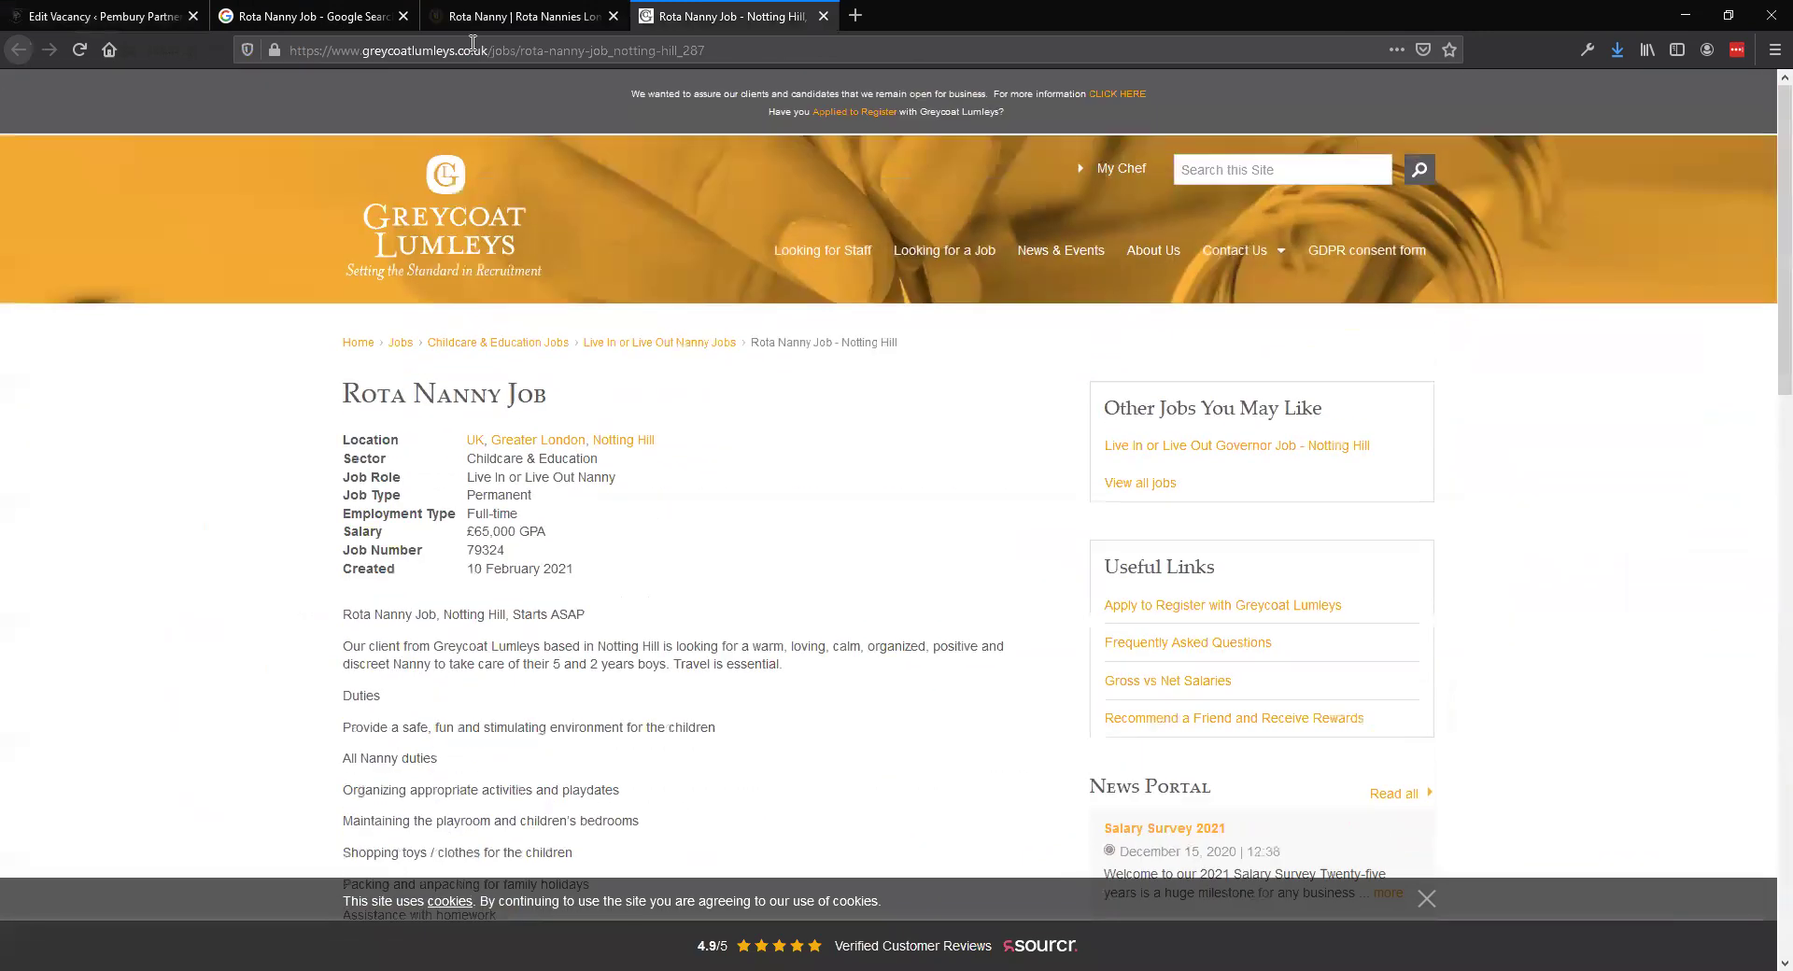
Expand the vacancy's Title Readability checks and read the sentiment, power word and number recommendations.
left_click(51, 17)
scroll(702, 570, "down", 5)
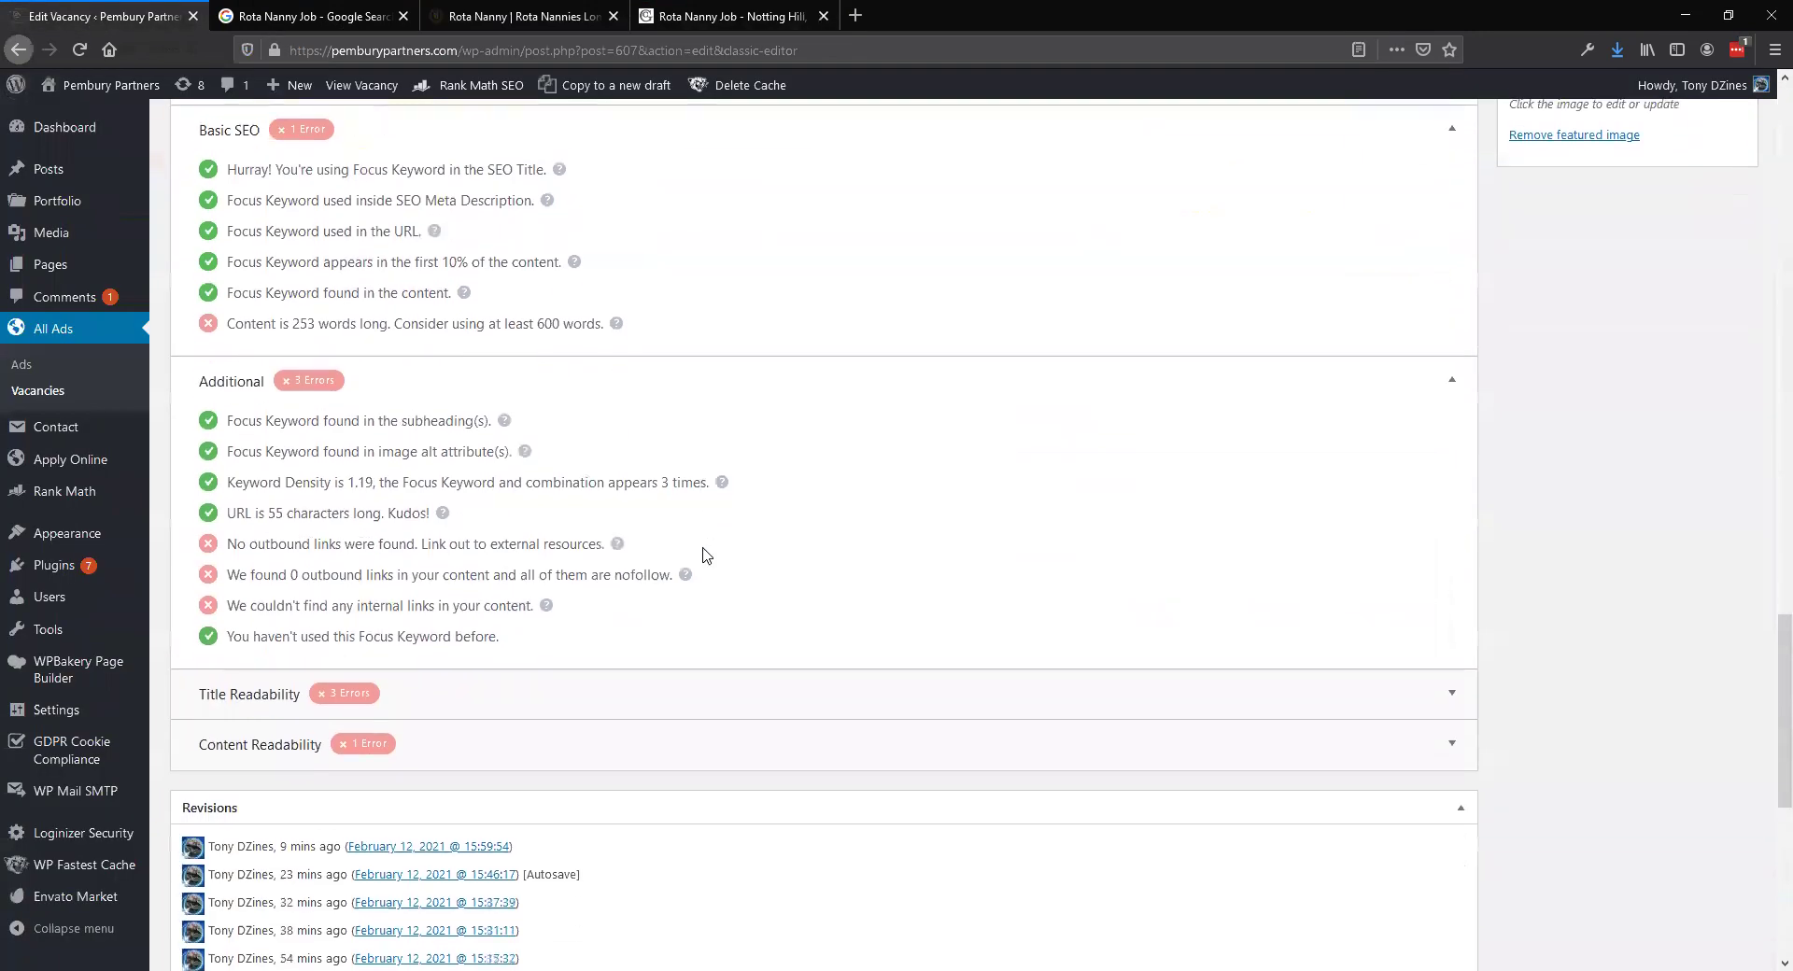
left_click(1451, 668)
scroll(997, 563, "down", 2)
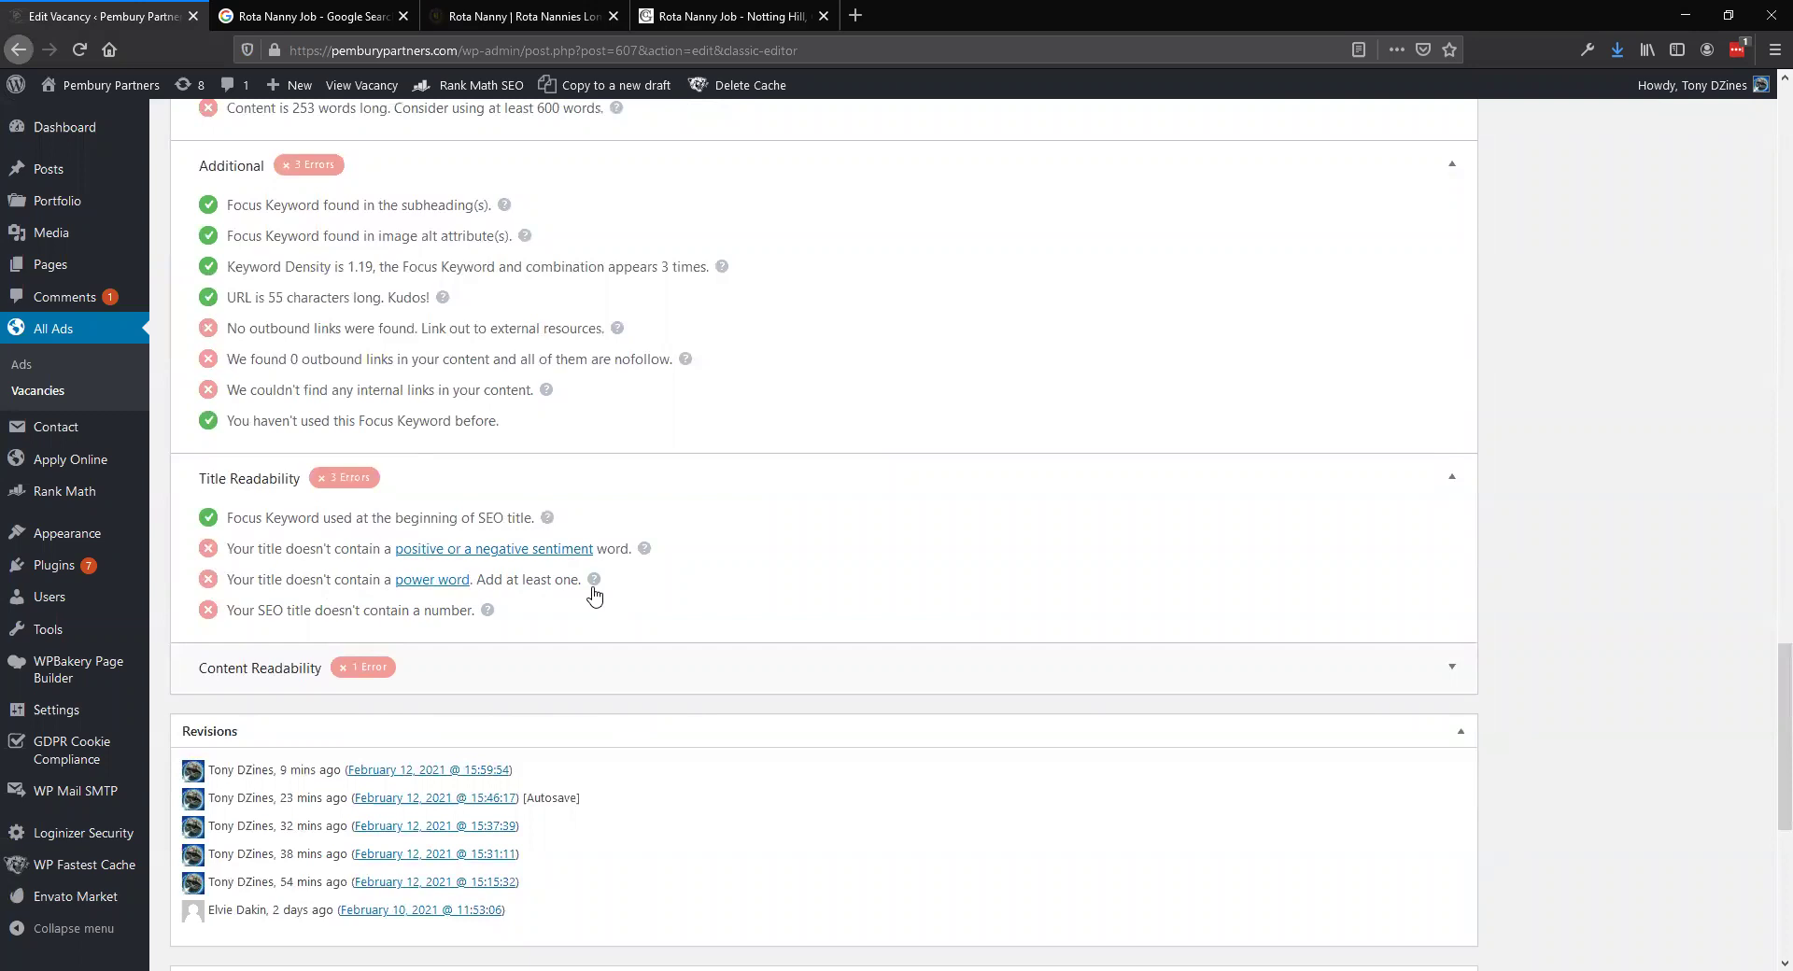
mouse_move(644, 551)
Examine the page titles in the Google results for "Rota Nanny Job" for sentiment words, power words and numbers.
left_click(313, 16)
scroll(173, 555, "up", 1)
scroll(149, 551, "up", 4)
scroll(112, 549, "down", 3)
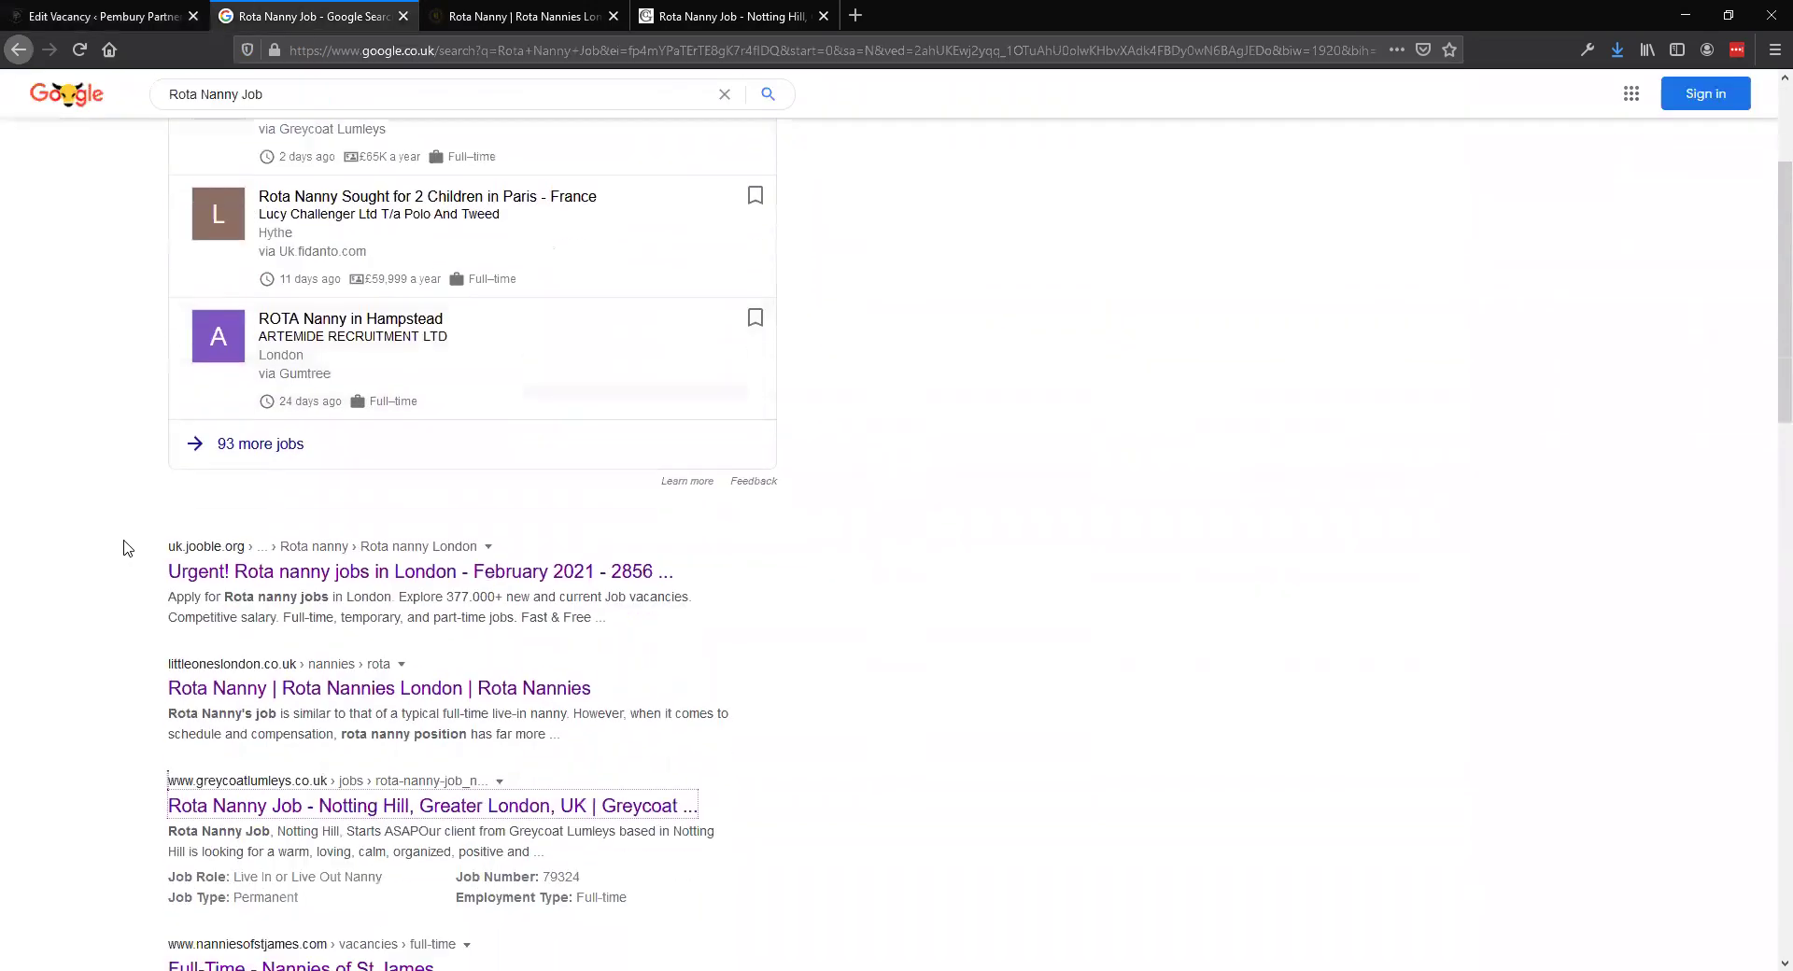
scroll(82, 542, "down", 4)
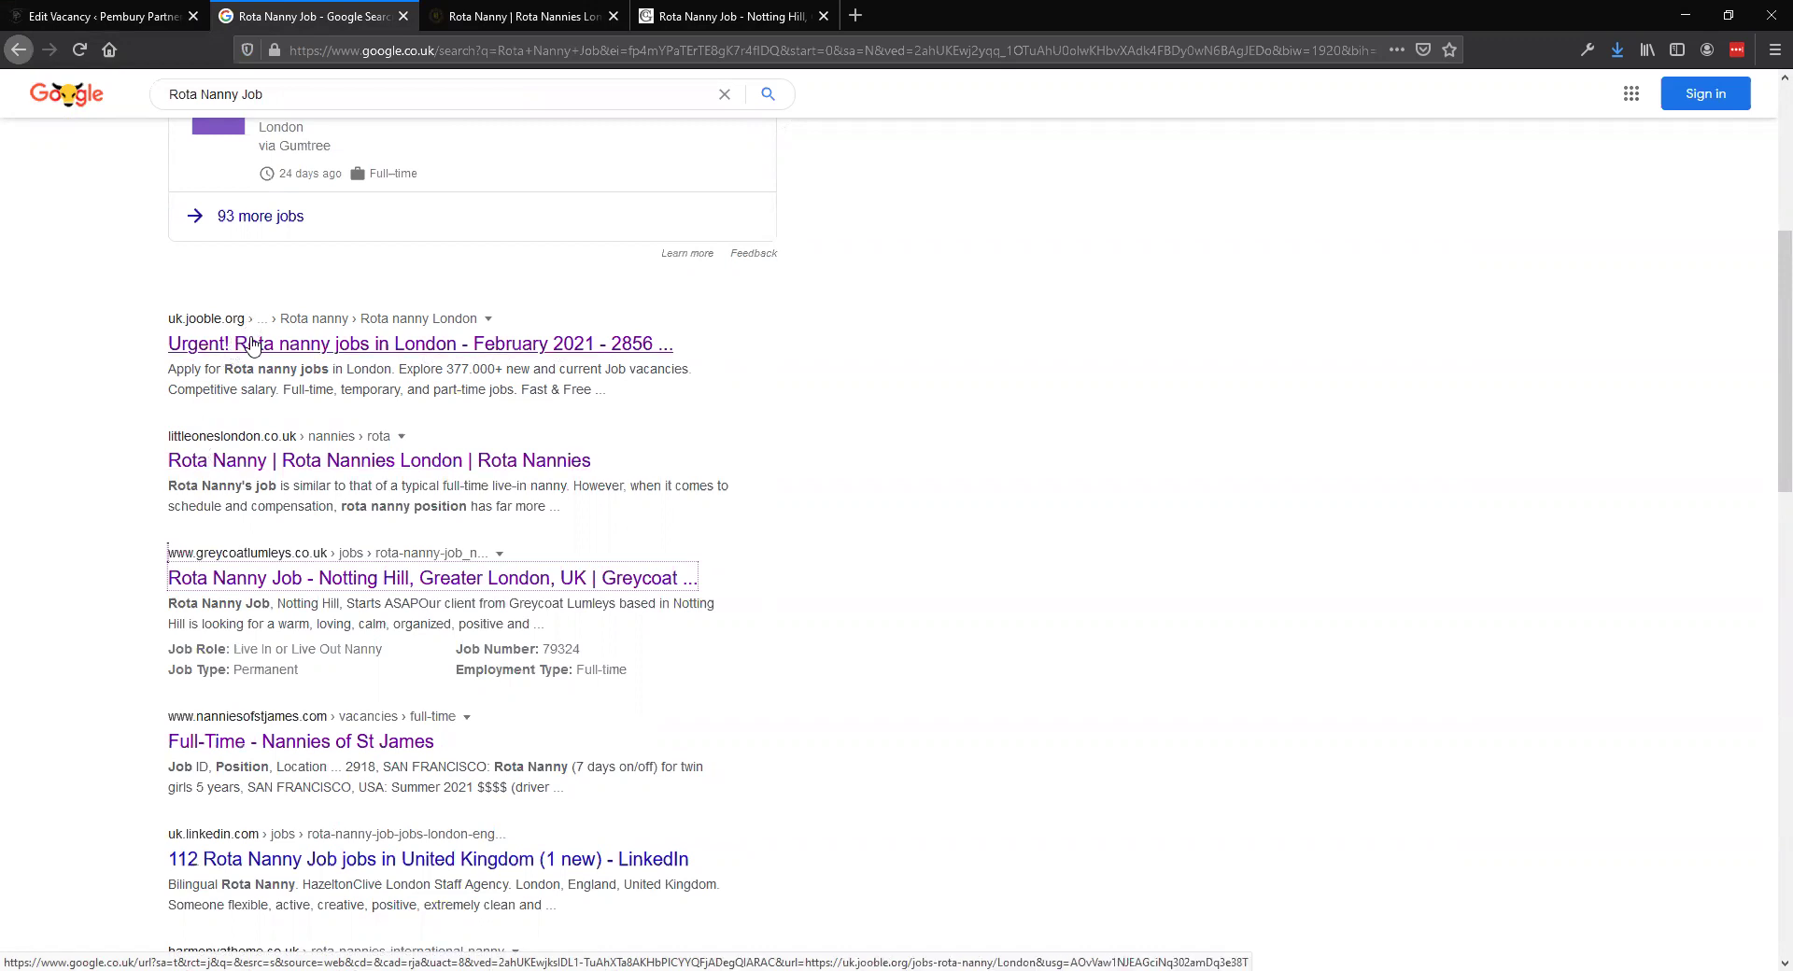
scroll(96, 383, "down", 5)
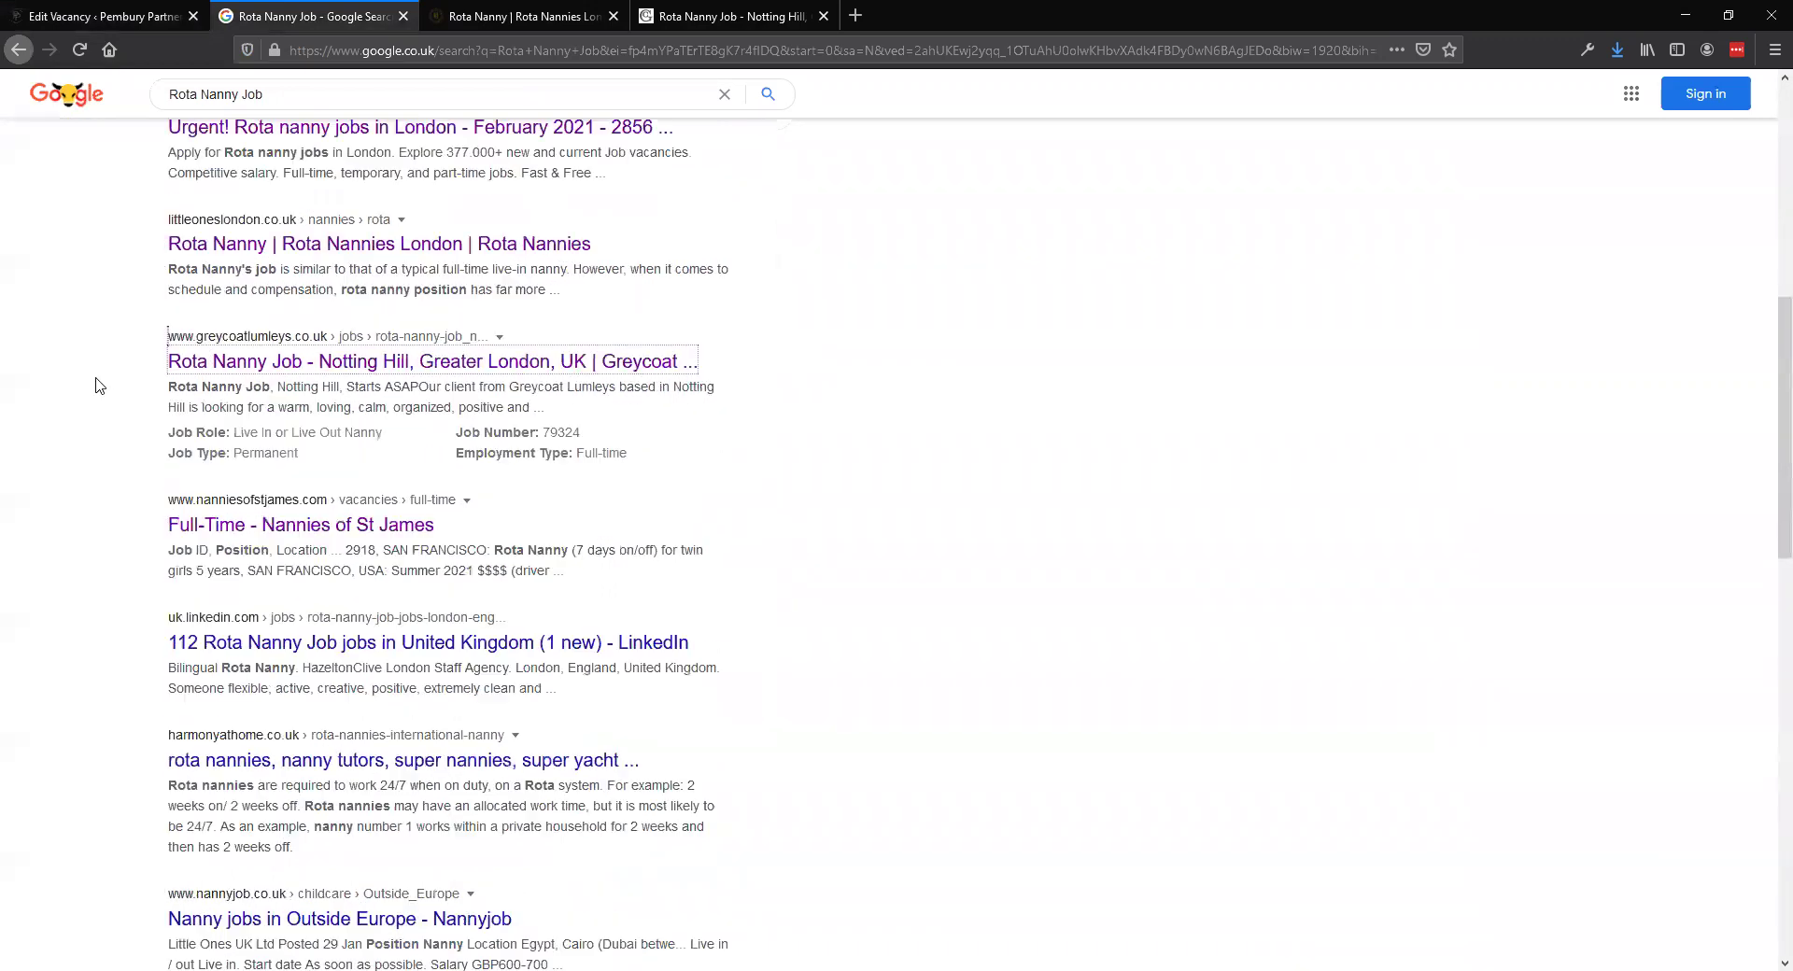
scroll(84, 380, "down", 1)
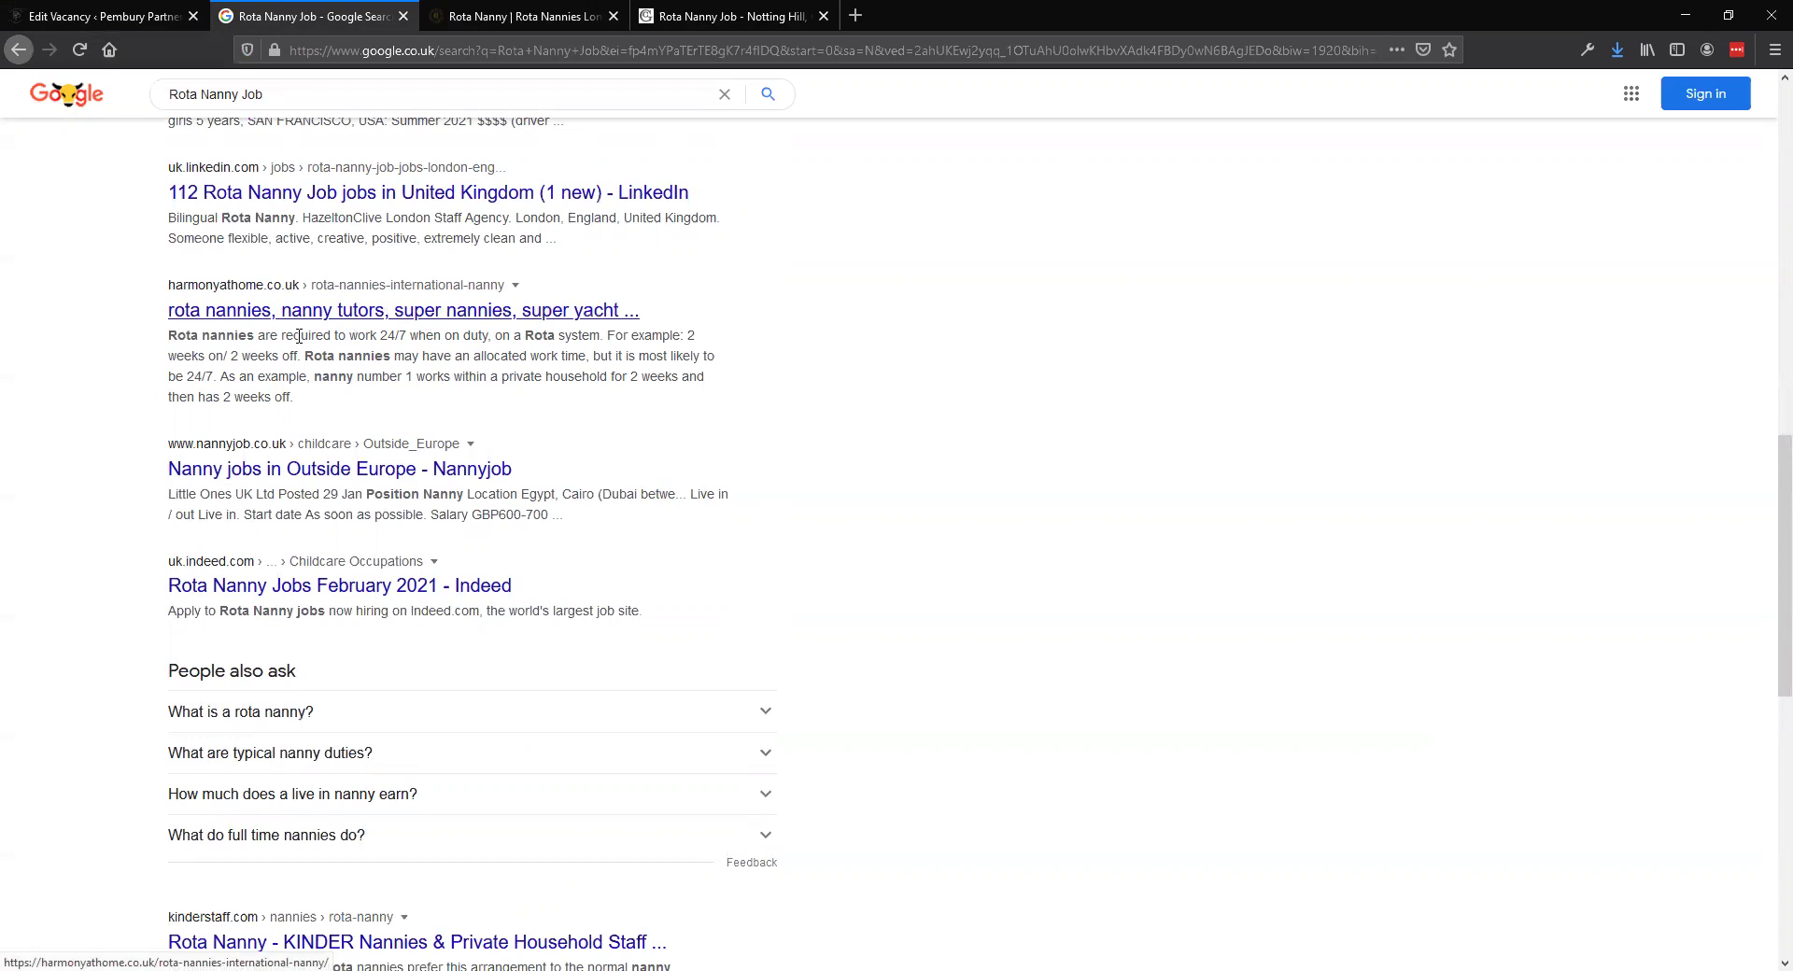
scroll(96, 411, "up", 6)
scroll(97, 411, "up", 2)
scroll(95, 412, "down", 6)
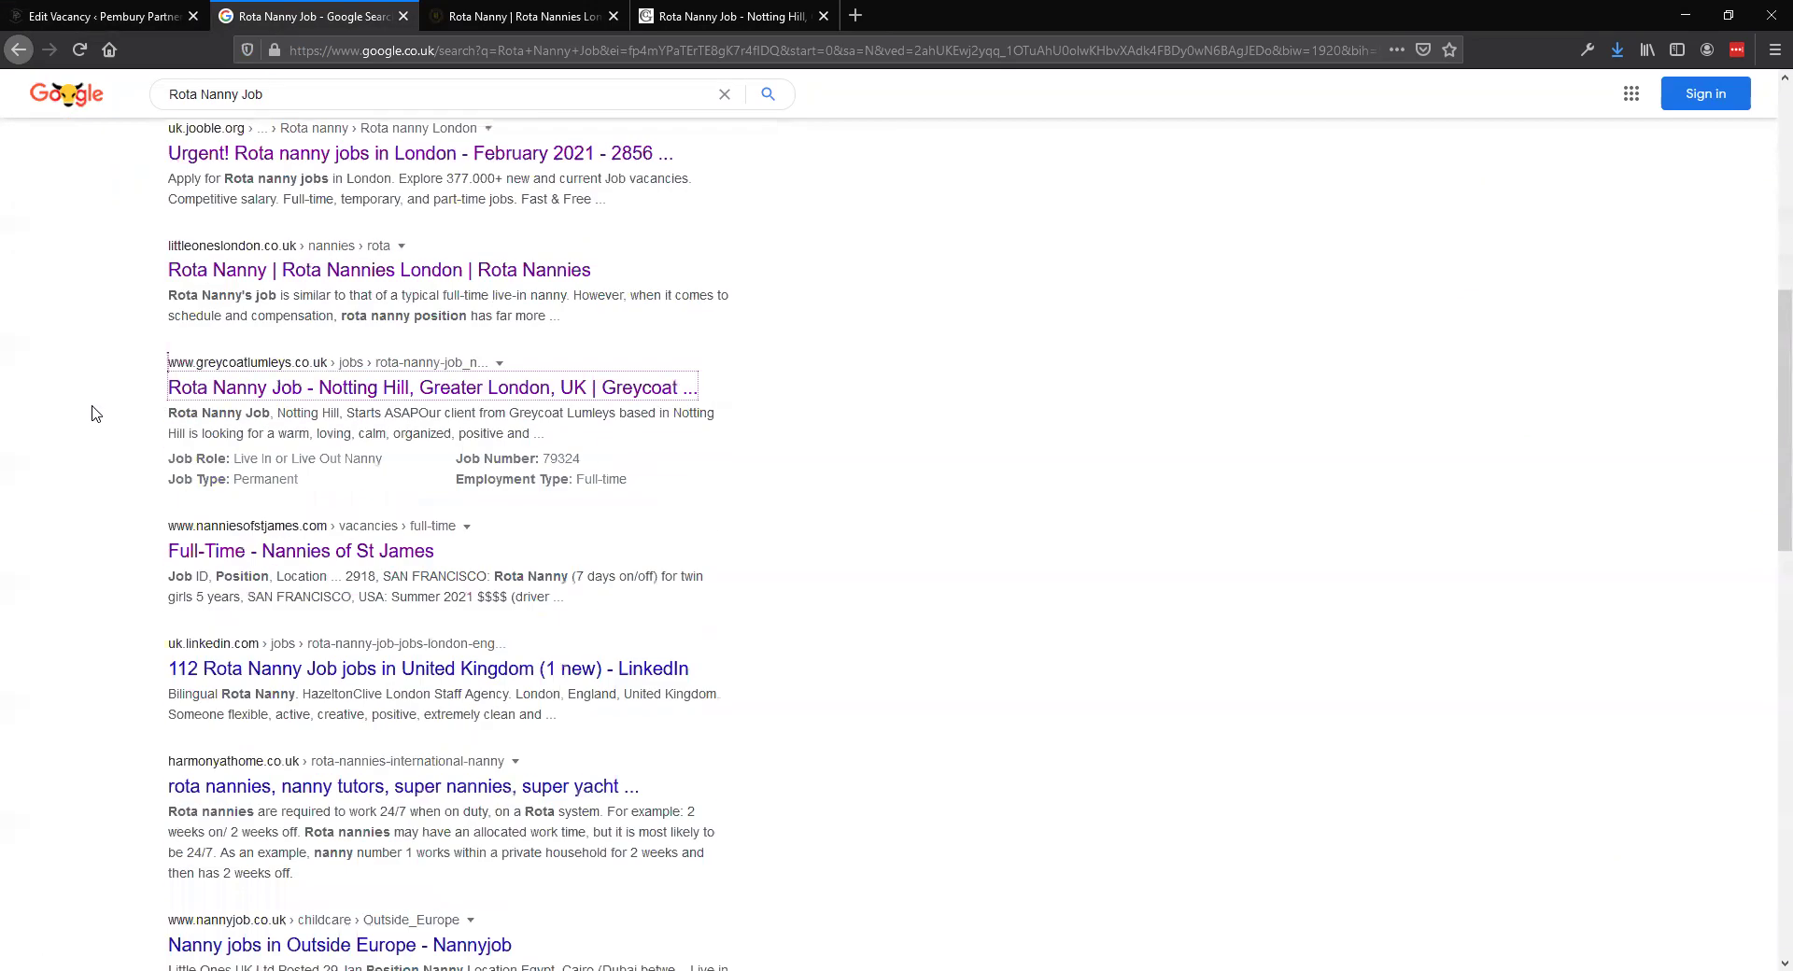
scroll(93, 414, "up", 5)
scroll(93, 414, "down", 1)
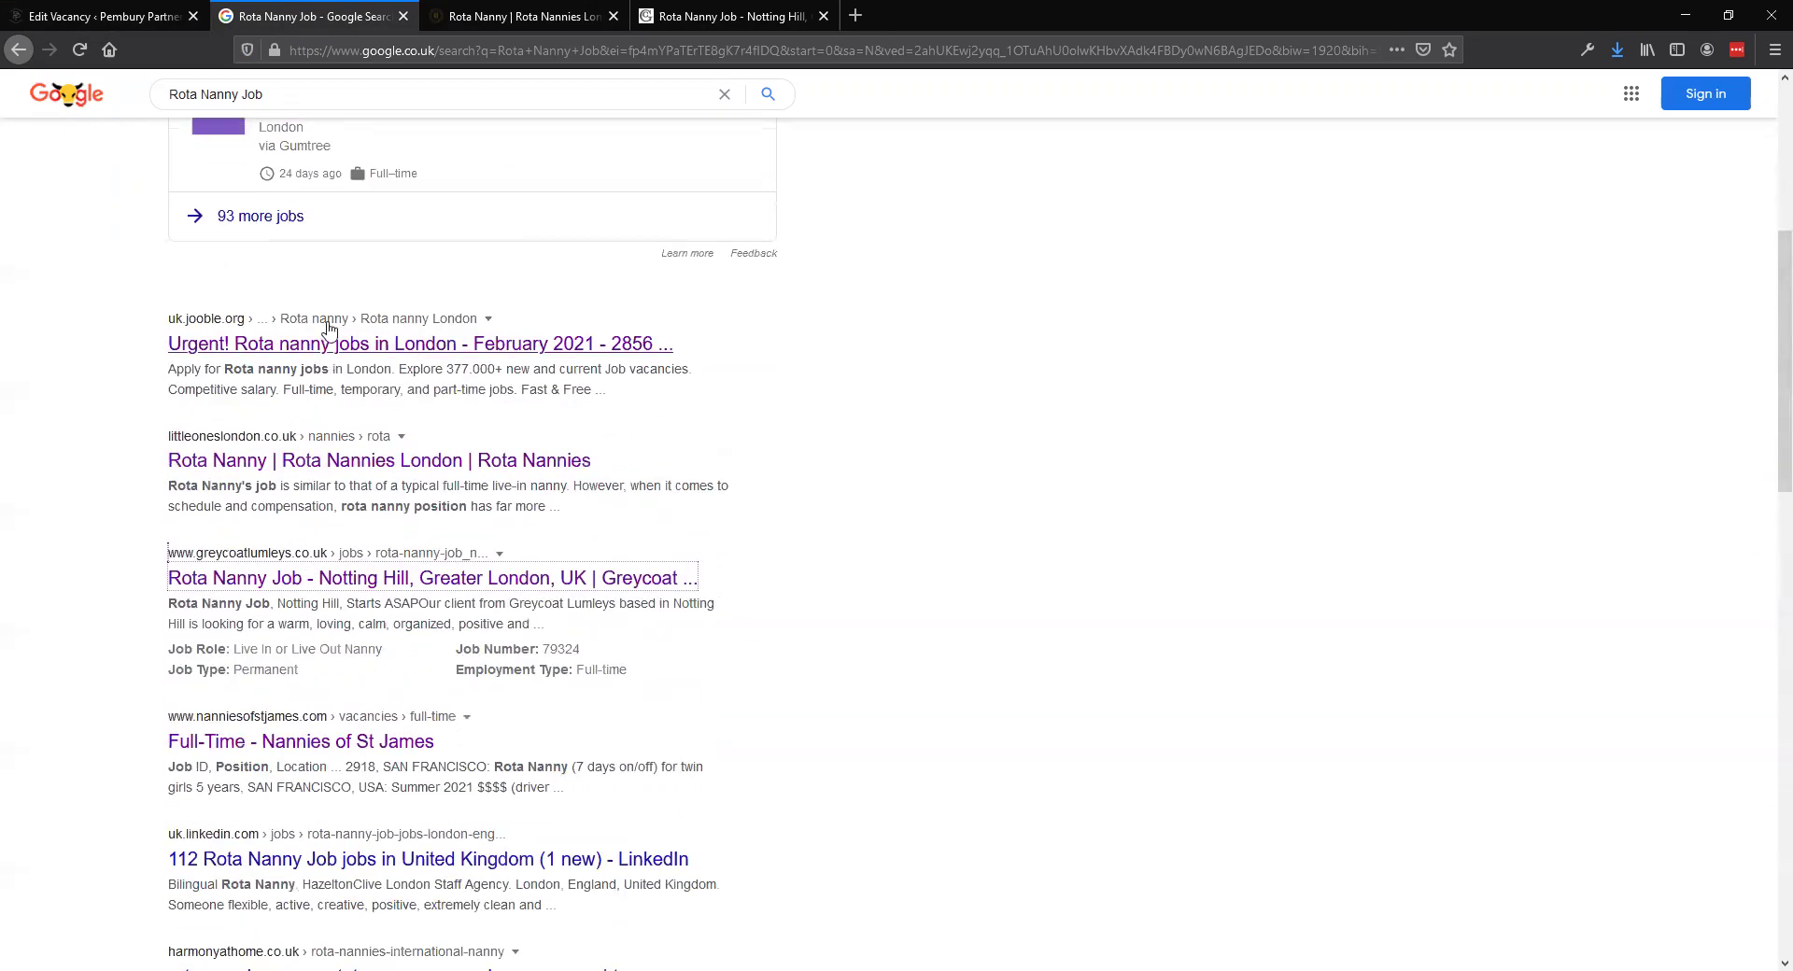
scroll(100, 436, "down", 4)
scroll(101, 438, "down", 1)
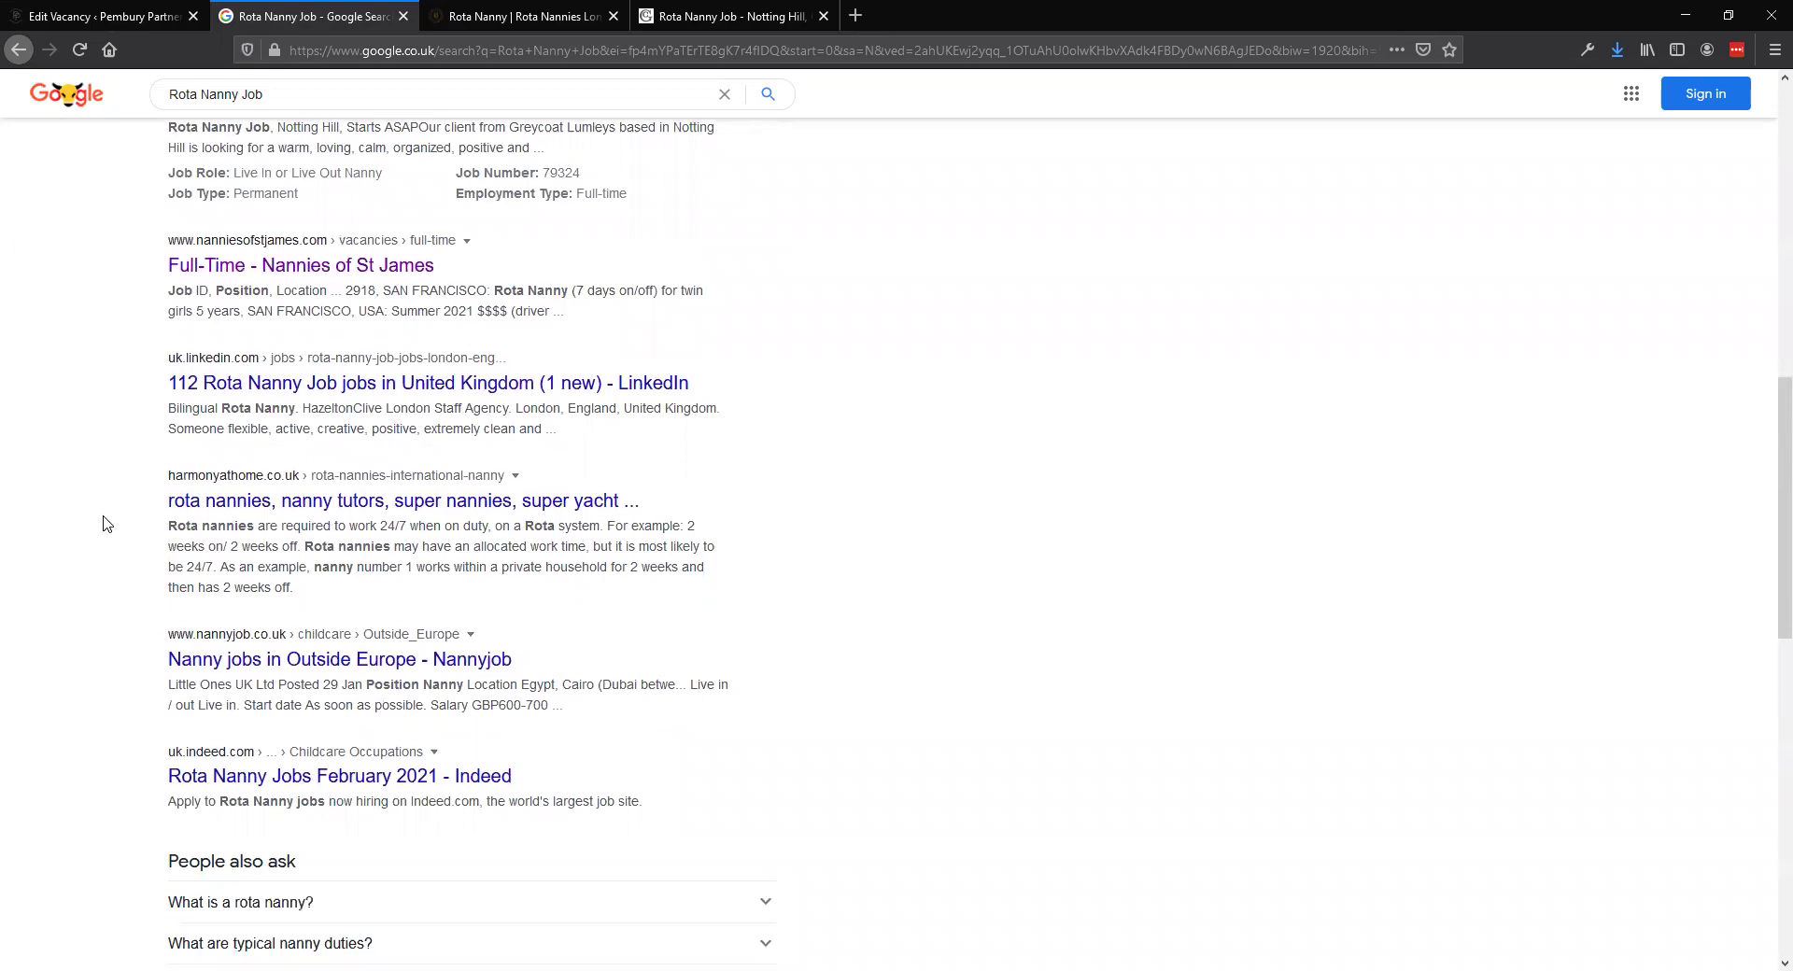
scroll(106, 524, "up", 10)
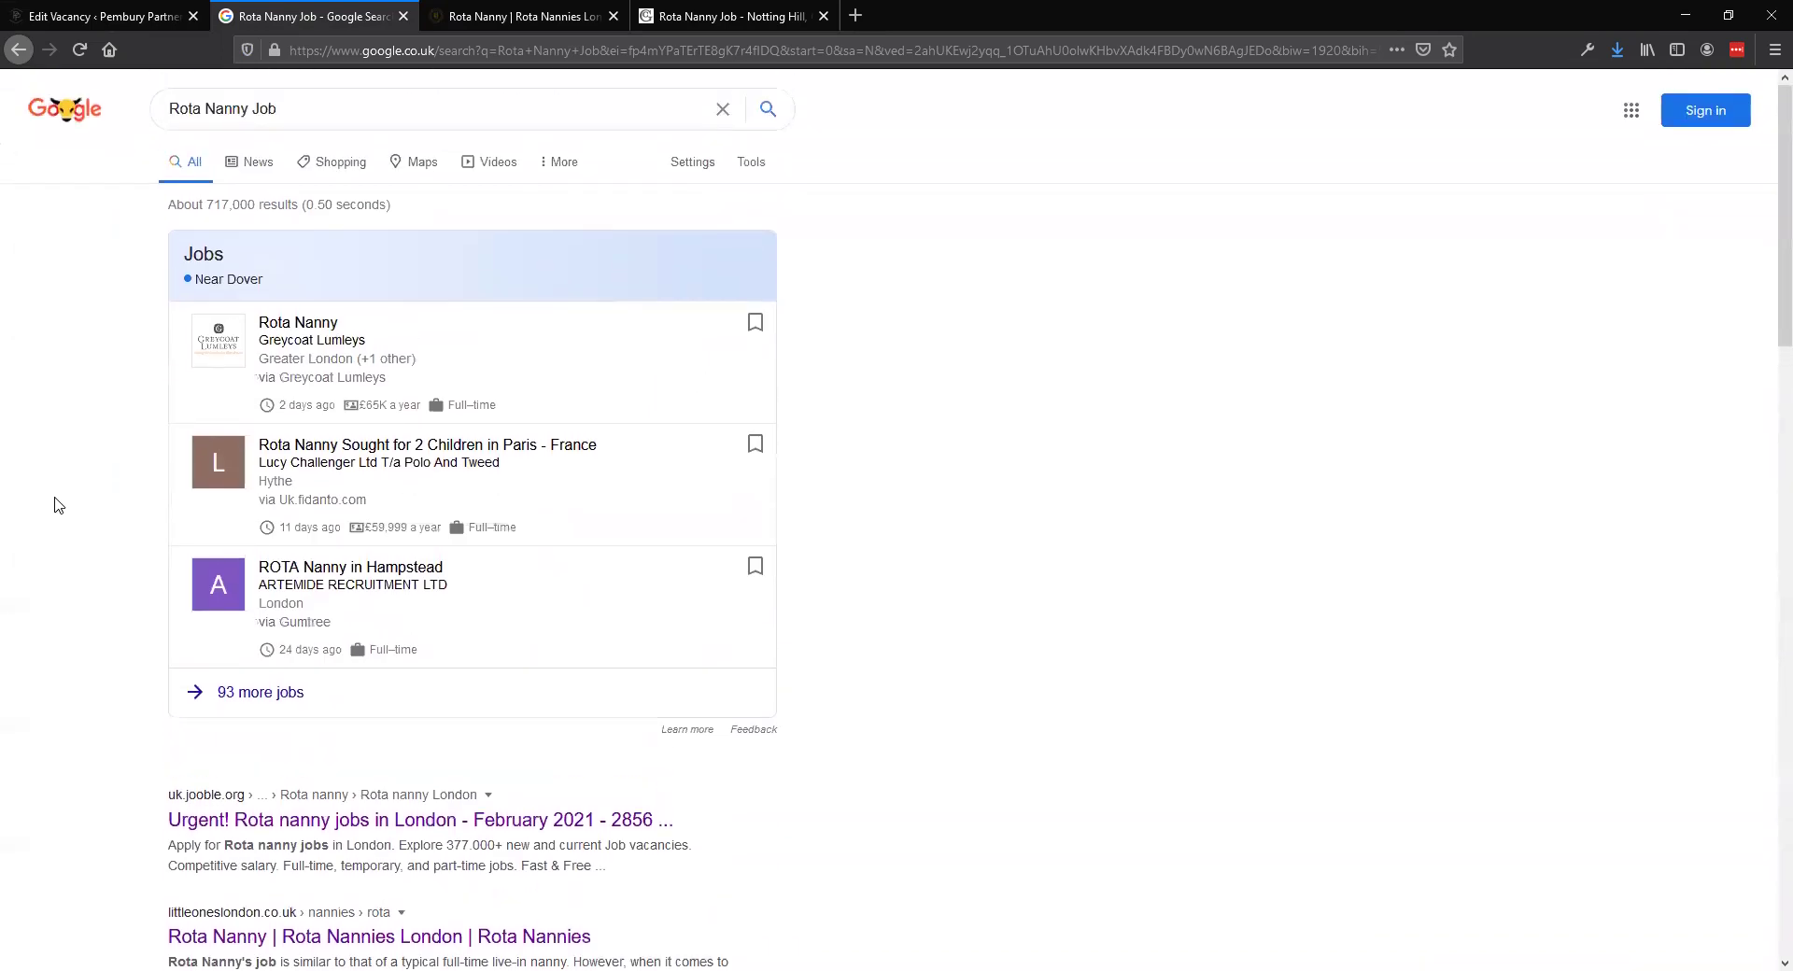
scroll(56, 502, "down", 5)
Go back to the vacancy editor and recheck the Title Readability, Additional and Basic SEO results.
left_click(88, 16)
scroll(700, 580, "down", 3)
scroll(420, 496, "up", 2)
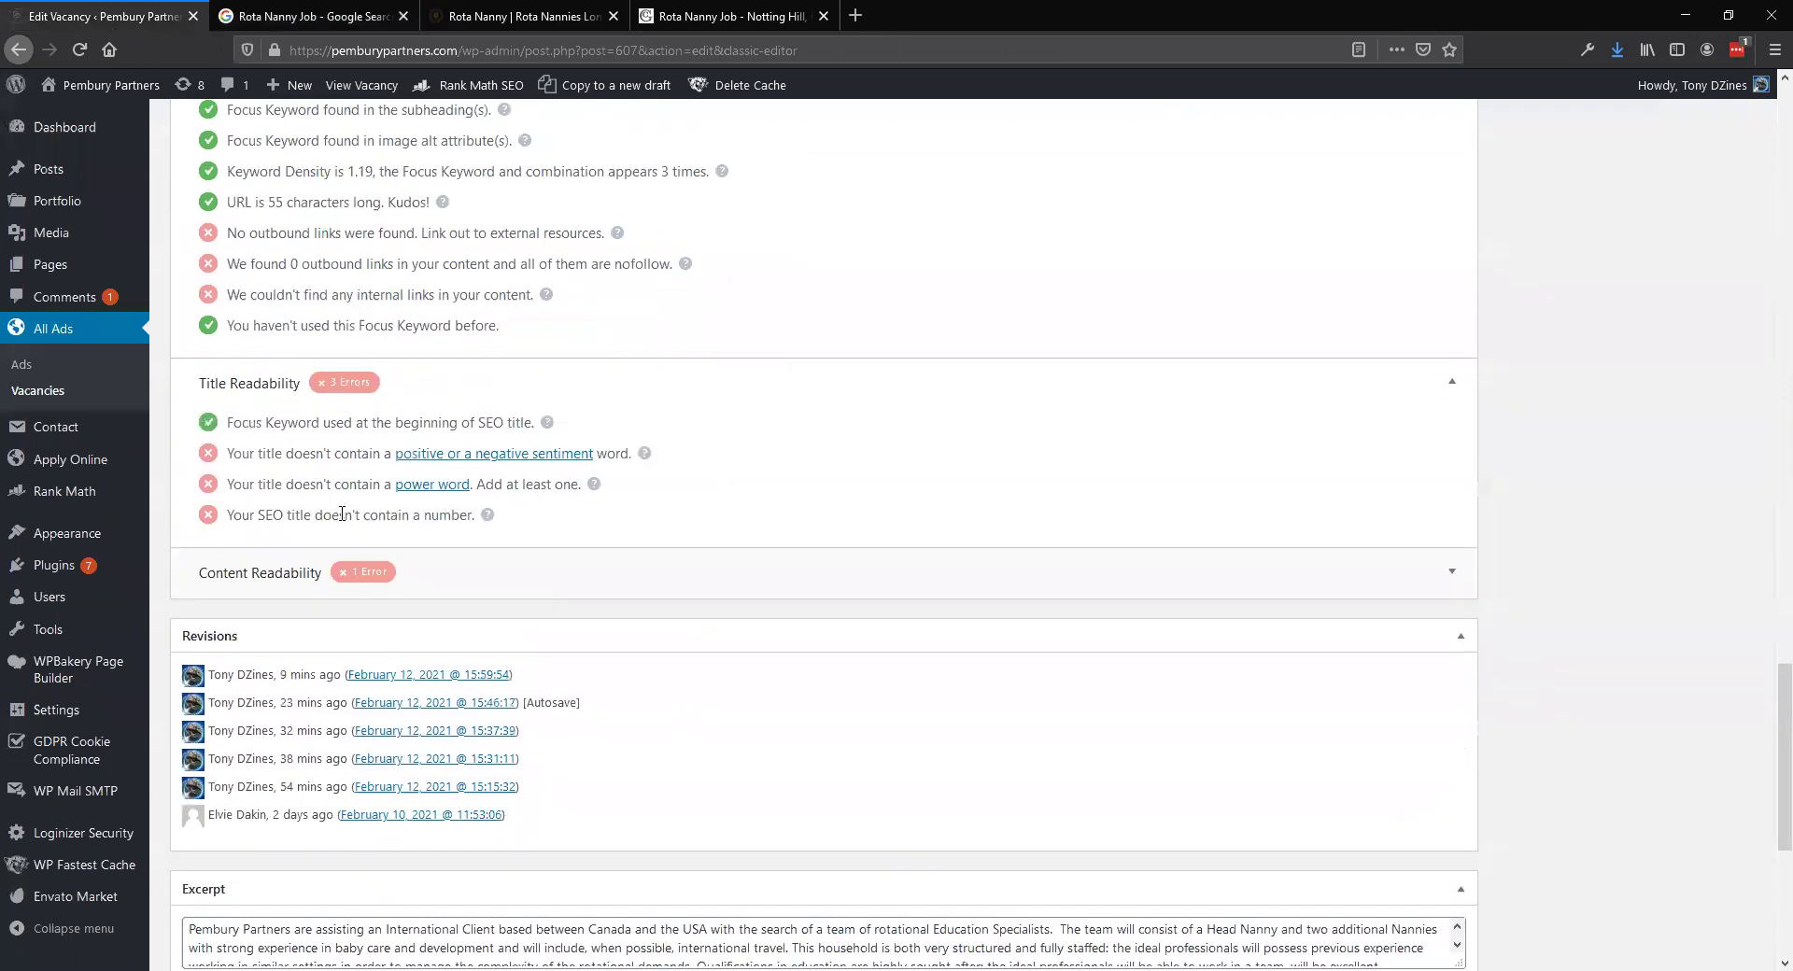
scroll(397, 546, "up", 2)
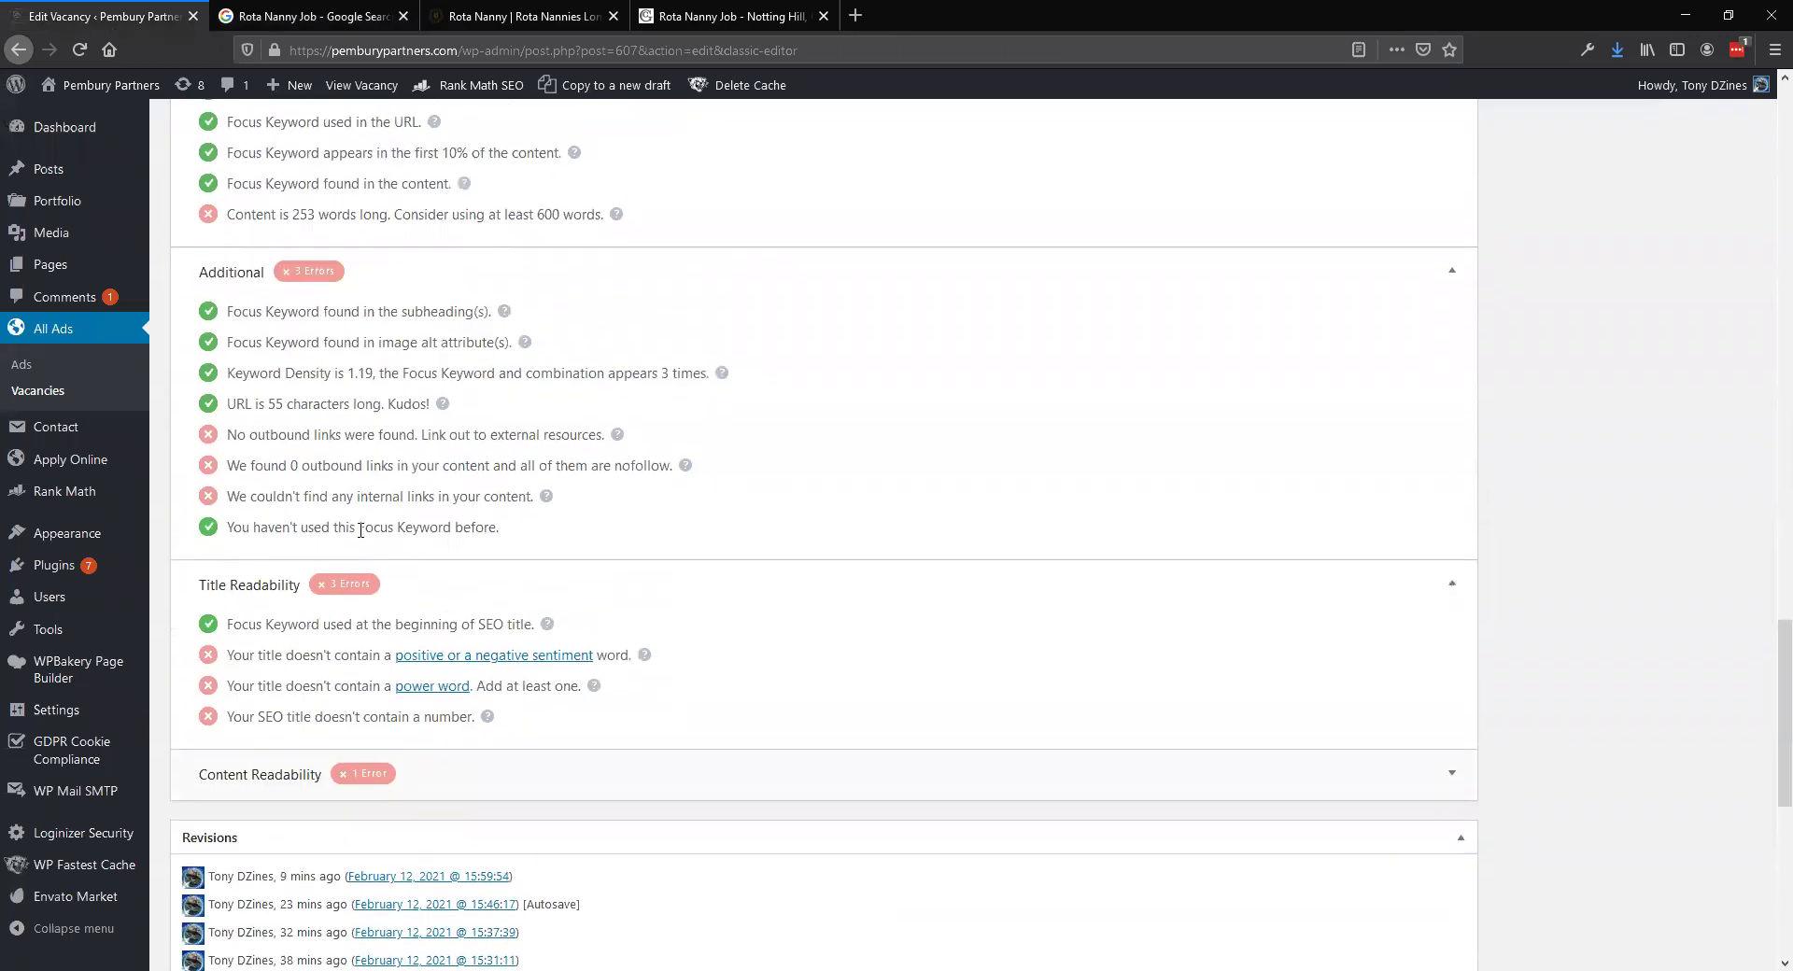
scroll(360, 530, "up", 4)
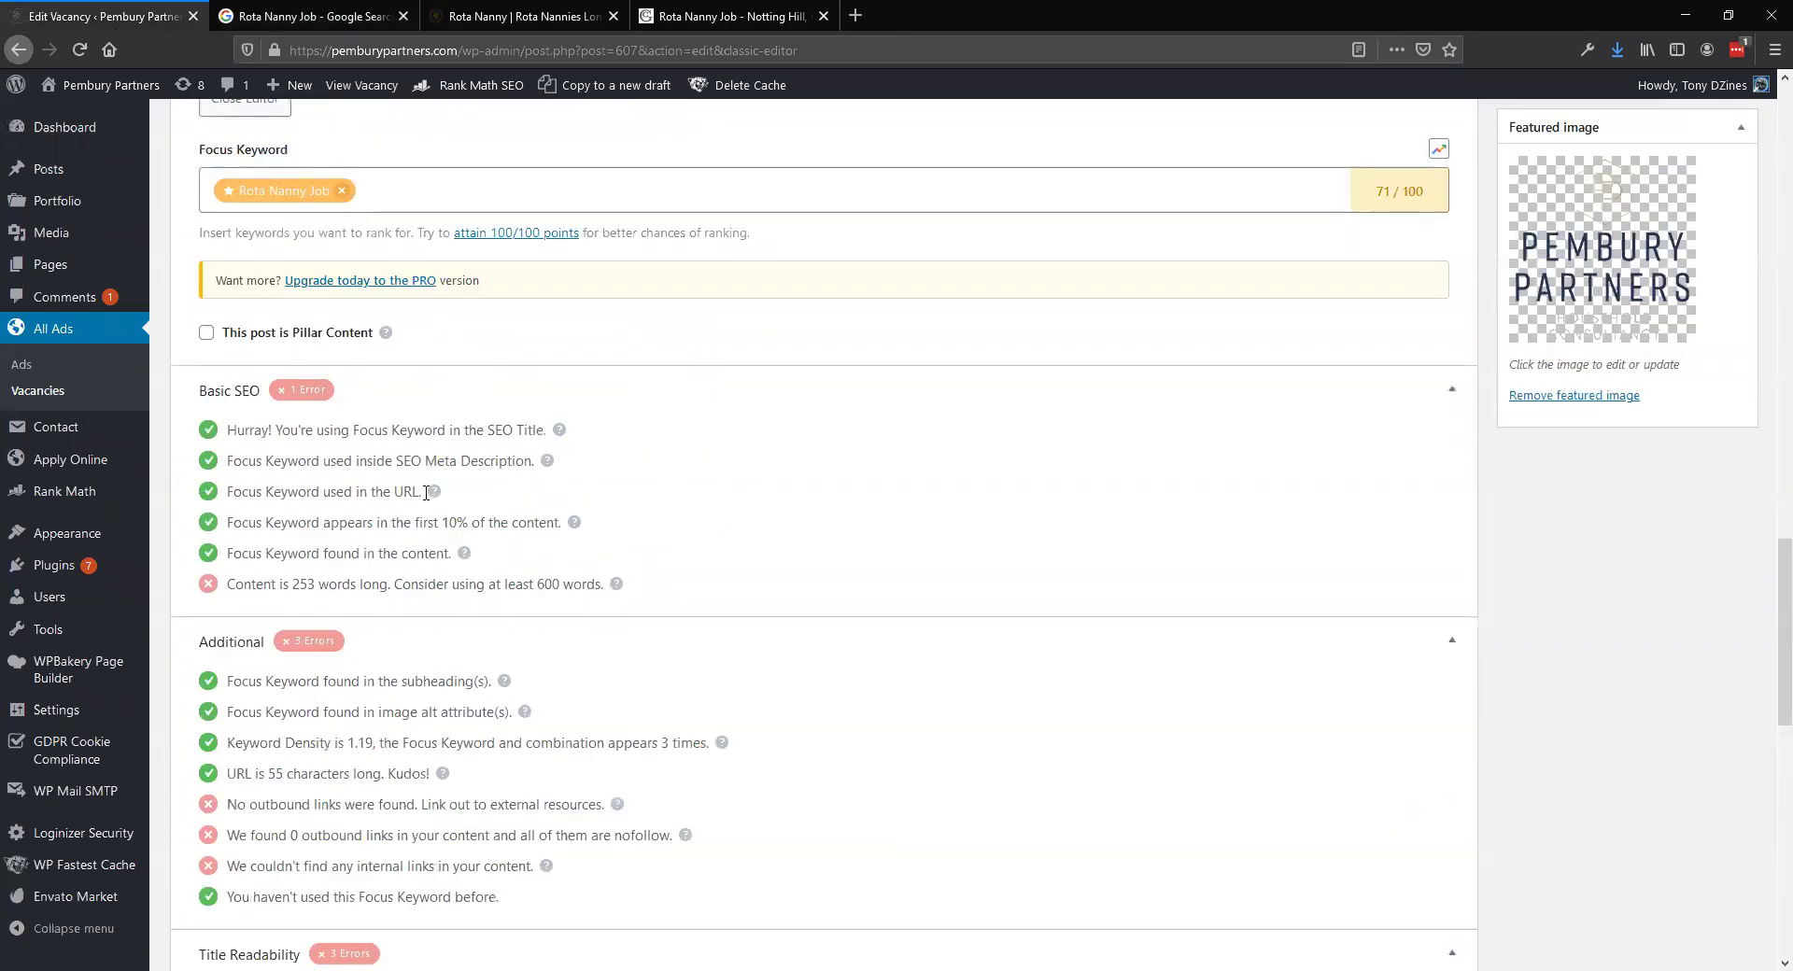
scroll(426, 492, "down", 2)
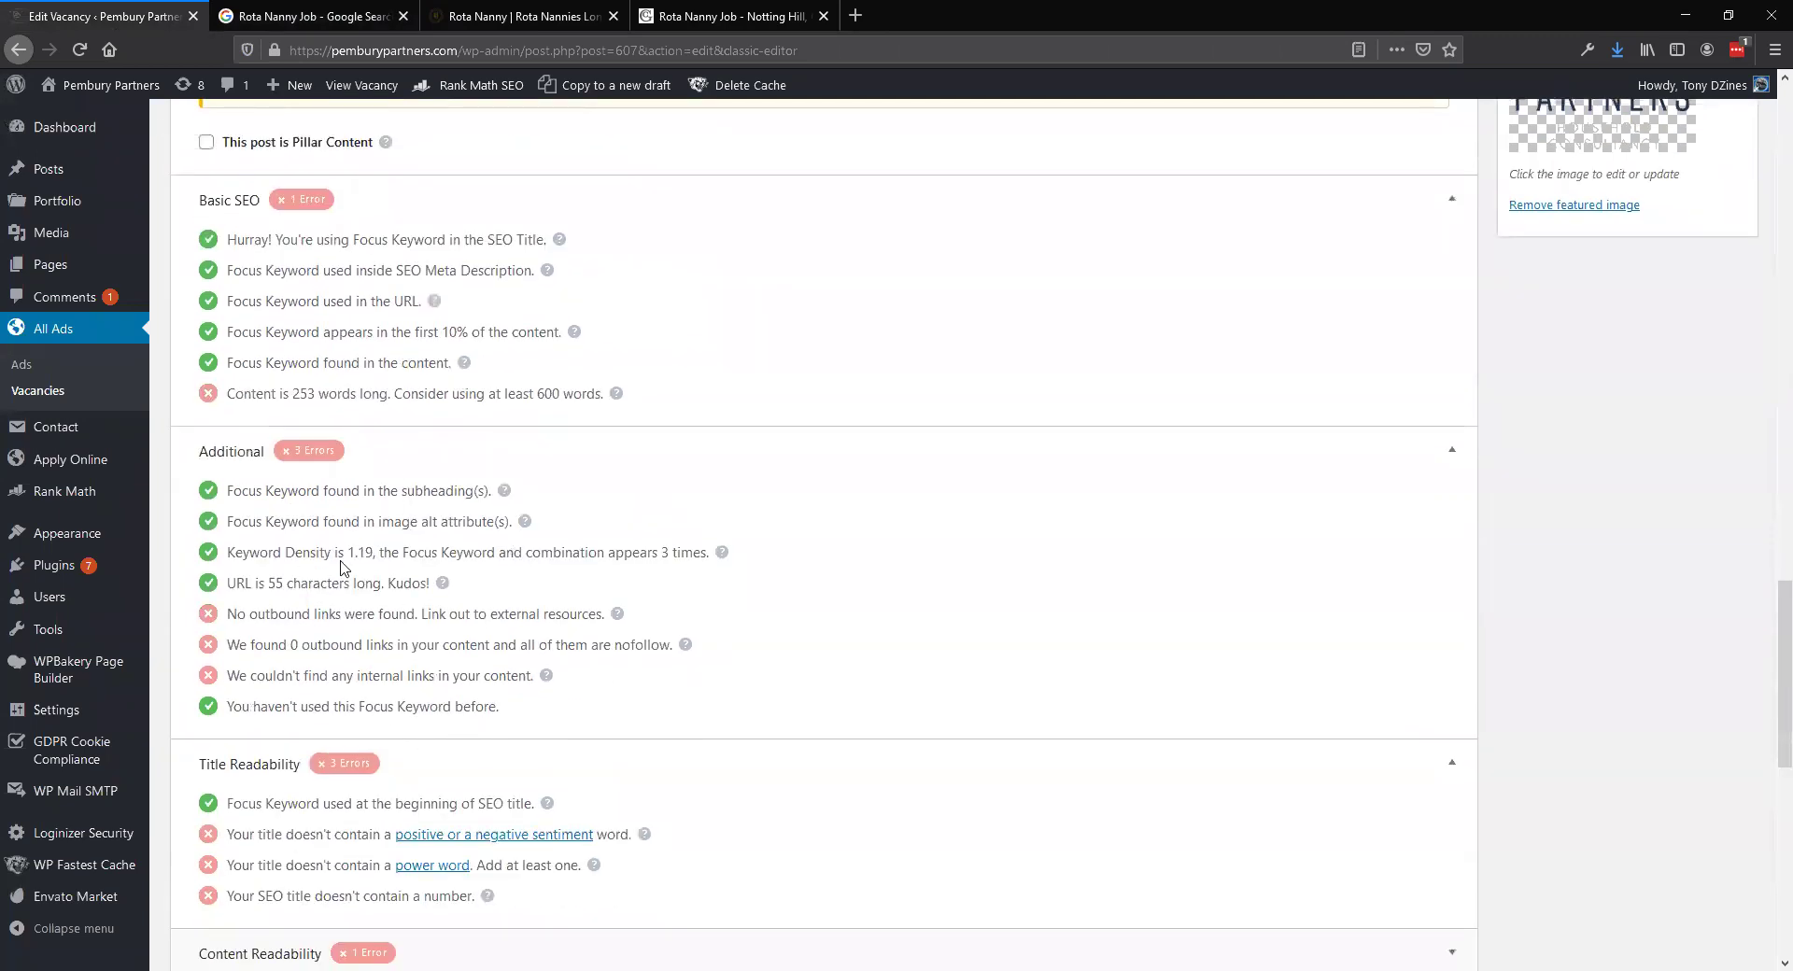
Expand the vacancy's Content Readability checks, read their recommendations, and return to the vacancy's title and opening content.
scroll(485, 671, "down", 2)
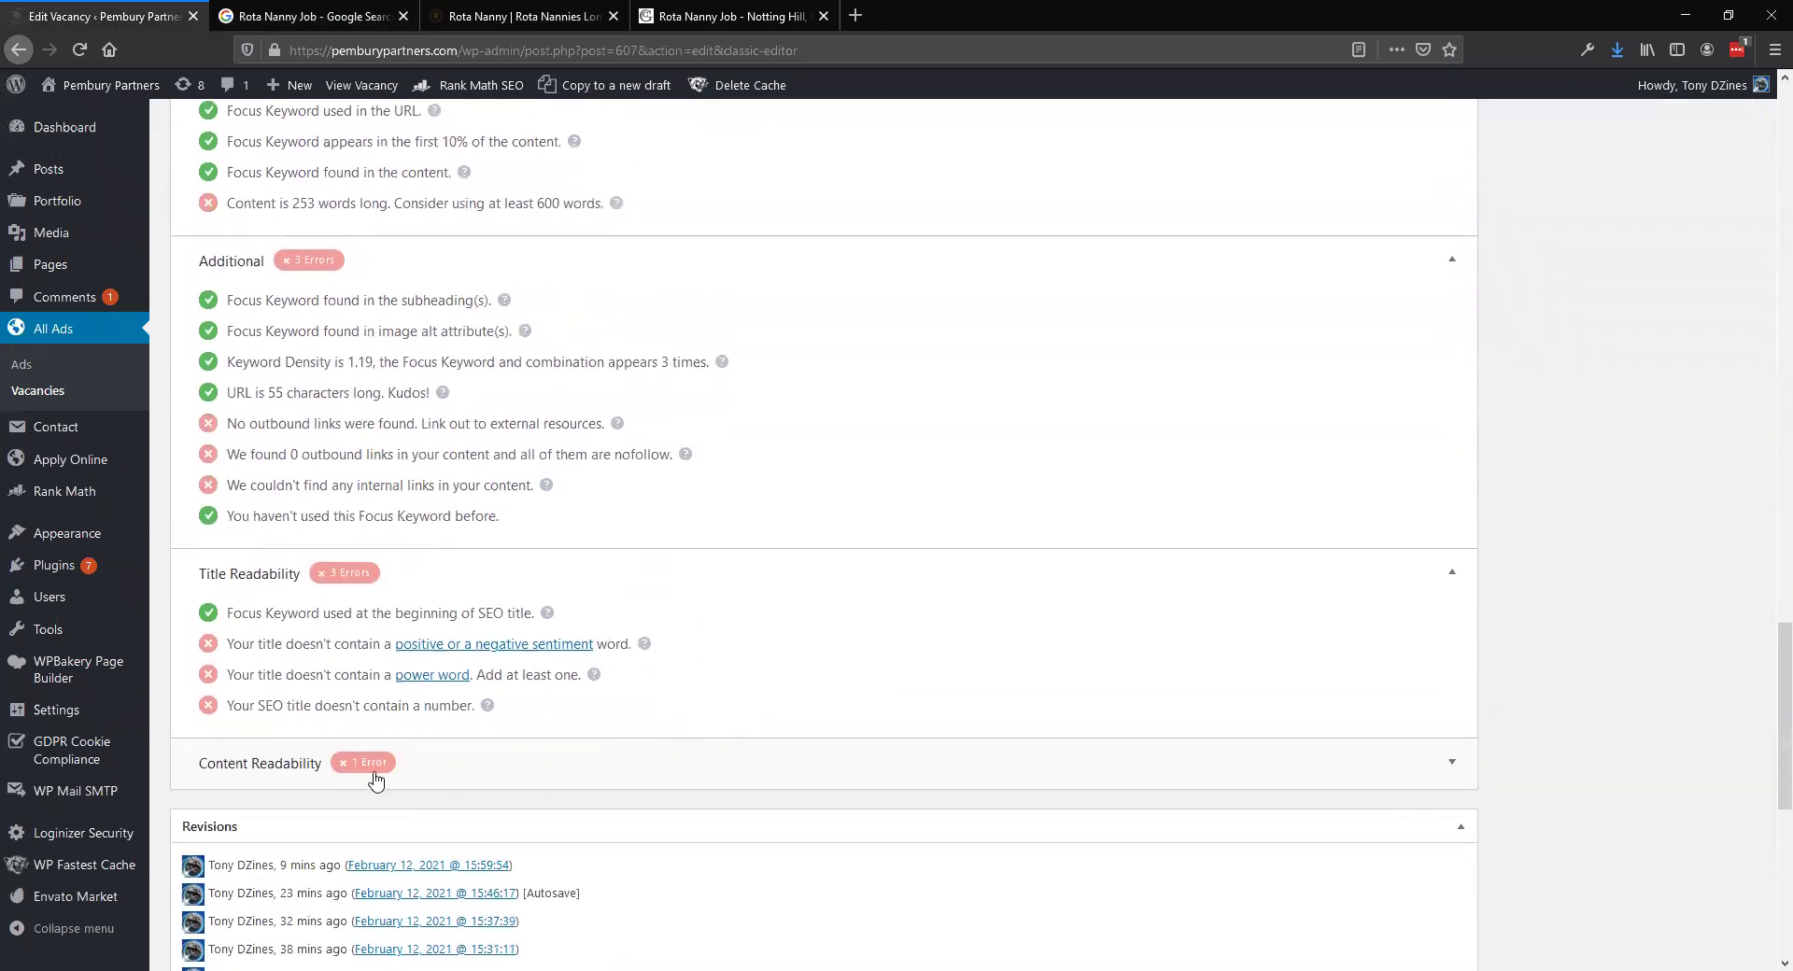
left_click(1452, 763)
scroll(381, 666, "down", 2)
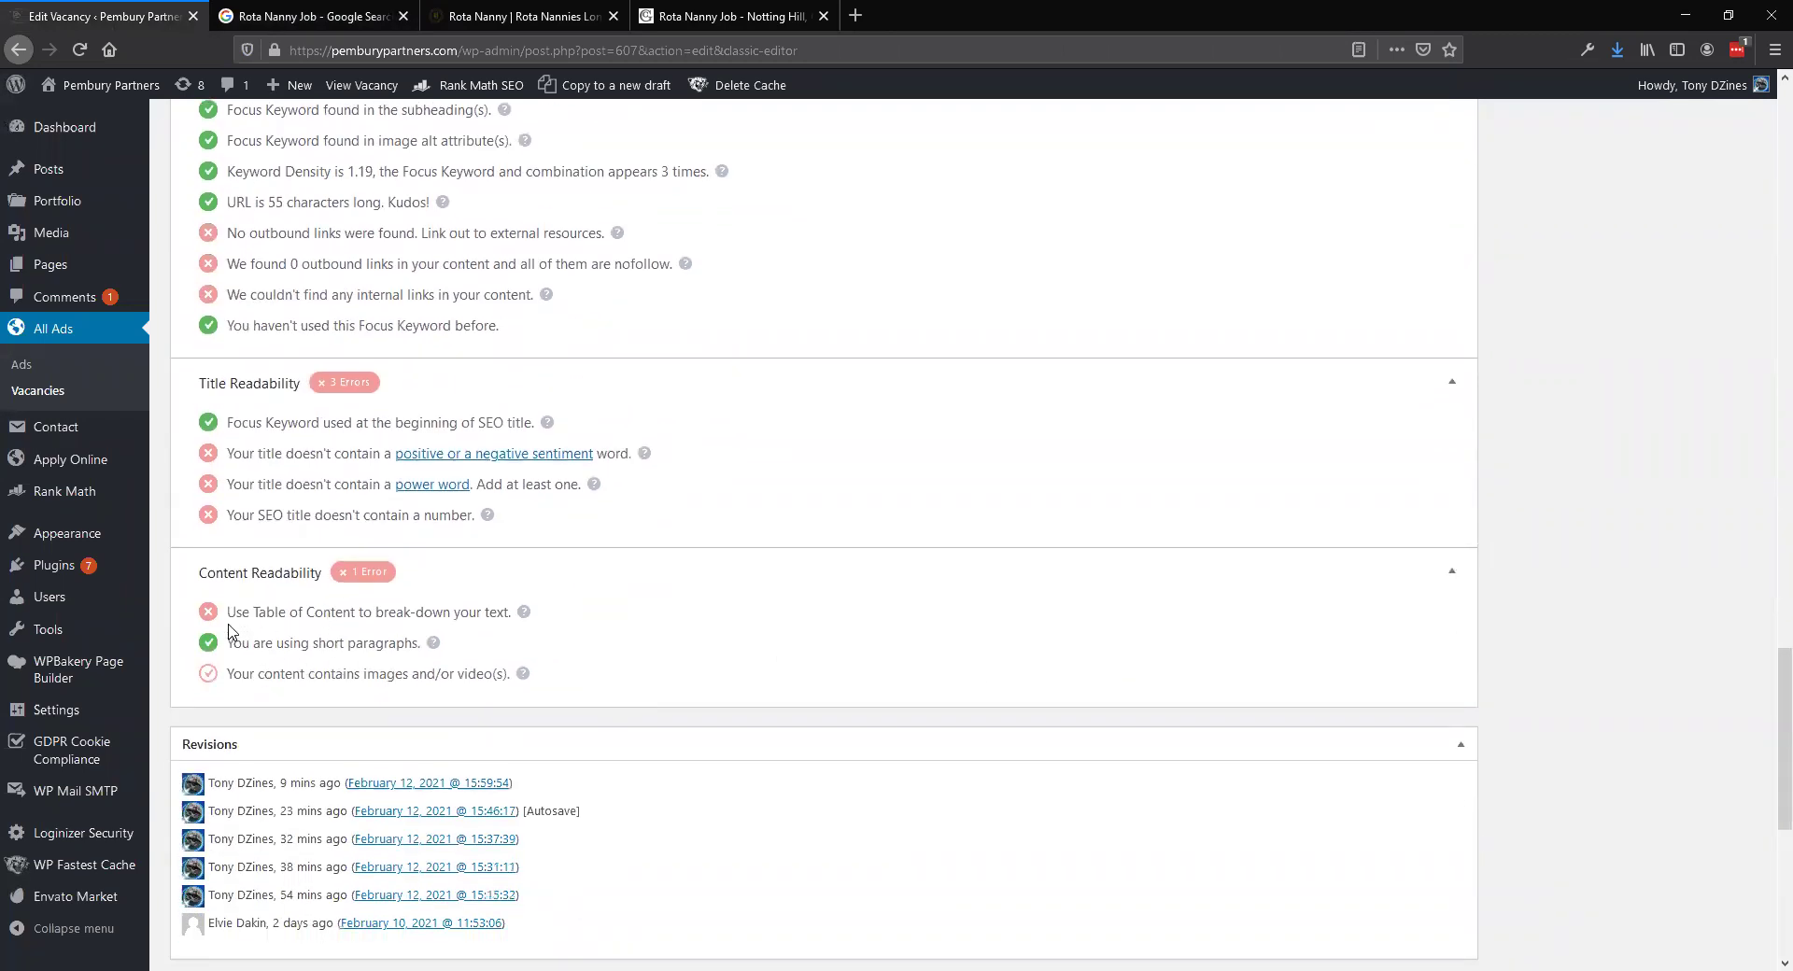
scroll(478, 614, "up", 20)
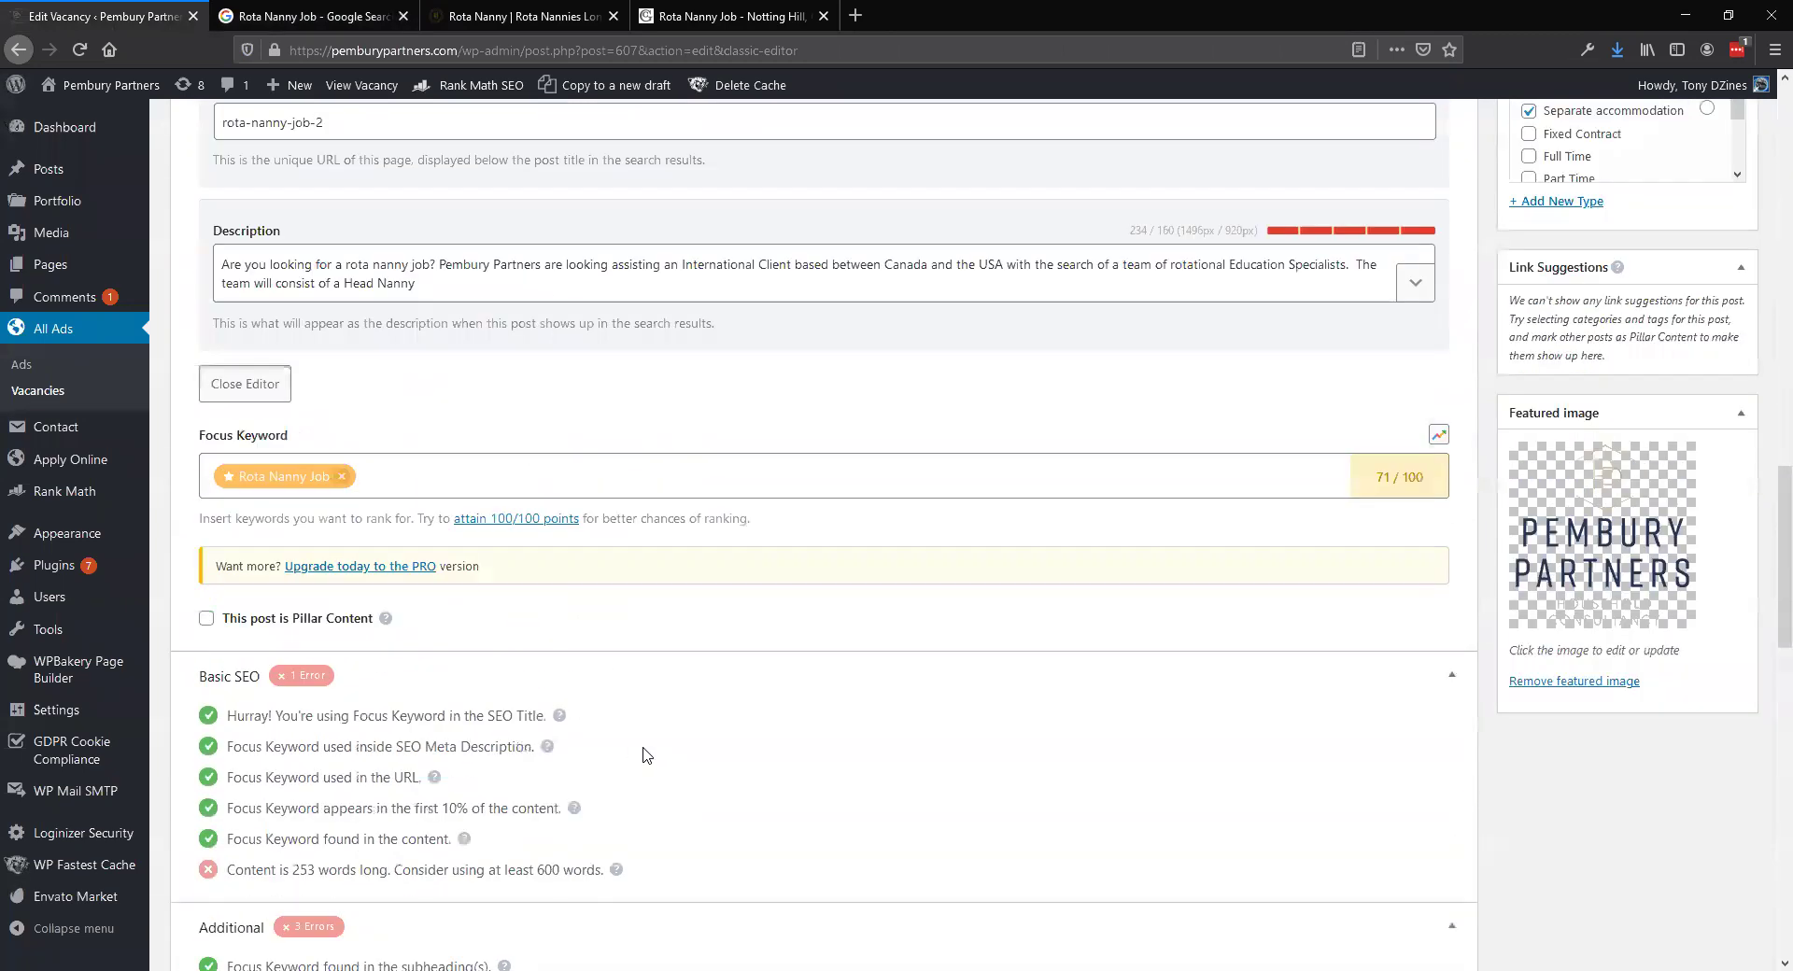
scroll(651, 745, "up", 5)
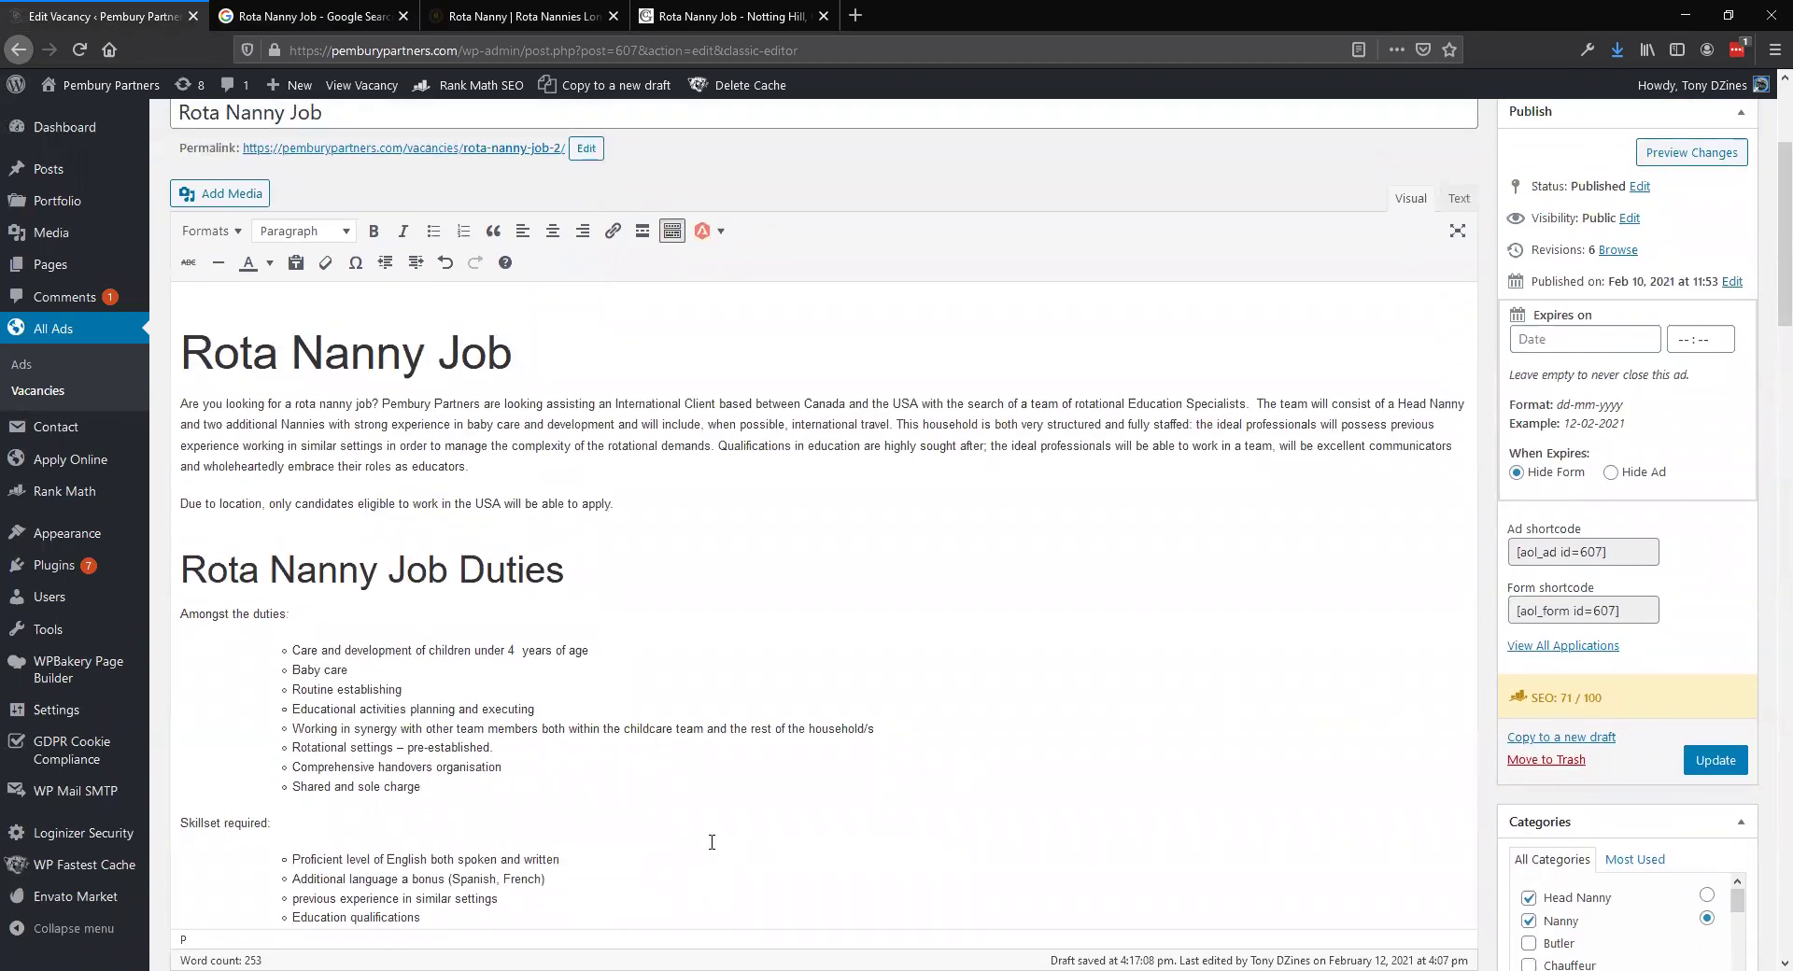
scroll(701, 799, "up", 2)
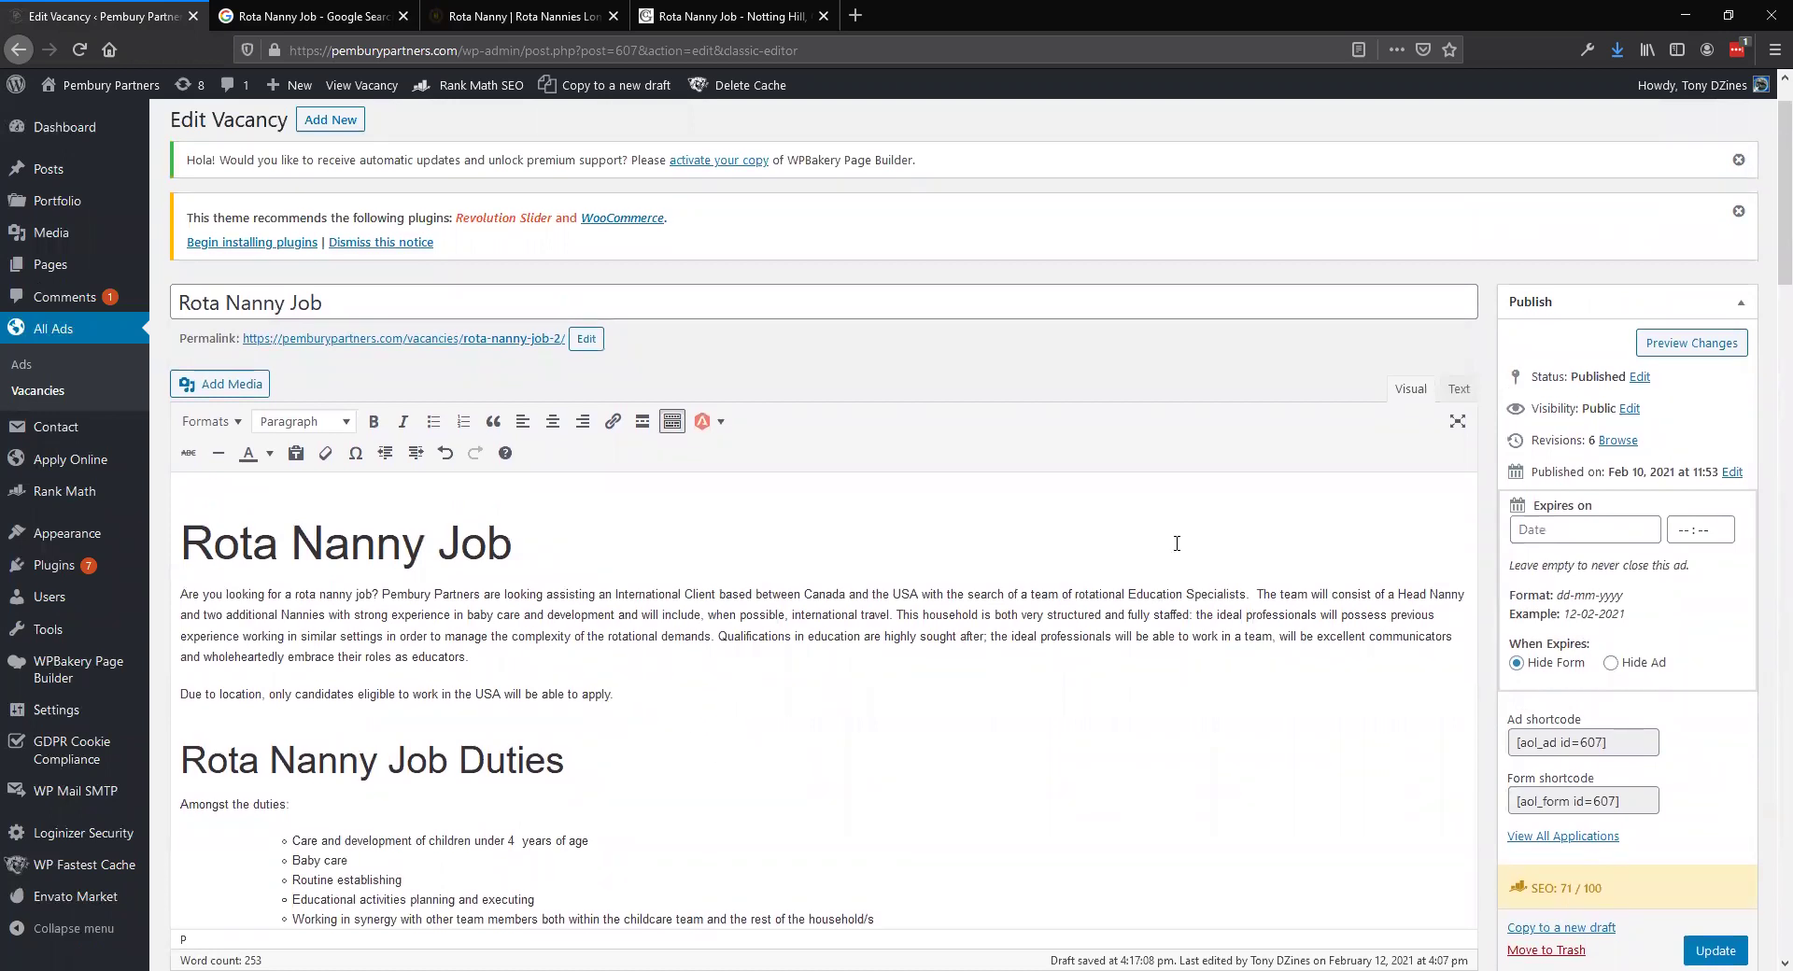
Open page 3 of the Google results for "Rota Nanny Job" and locate the Pembury Partners listing.
left_click(346, 16)
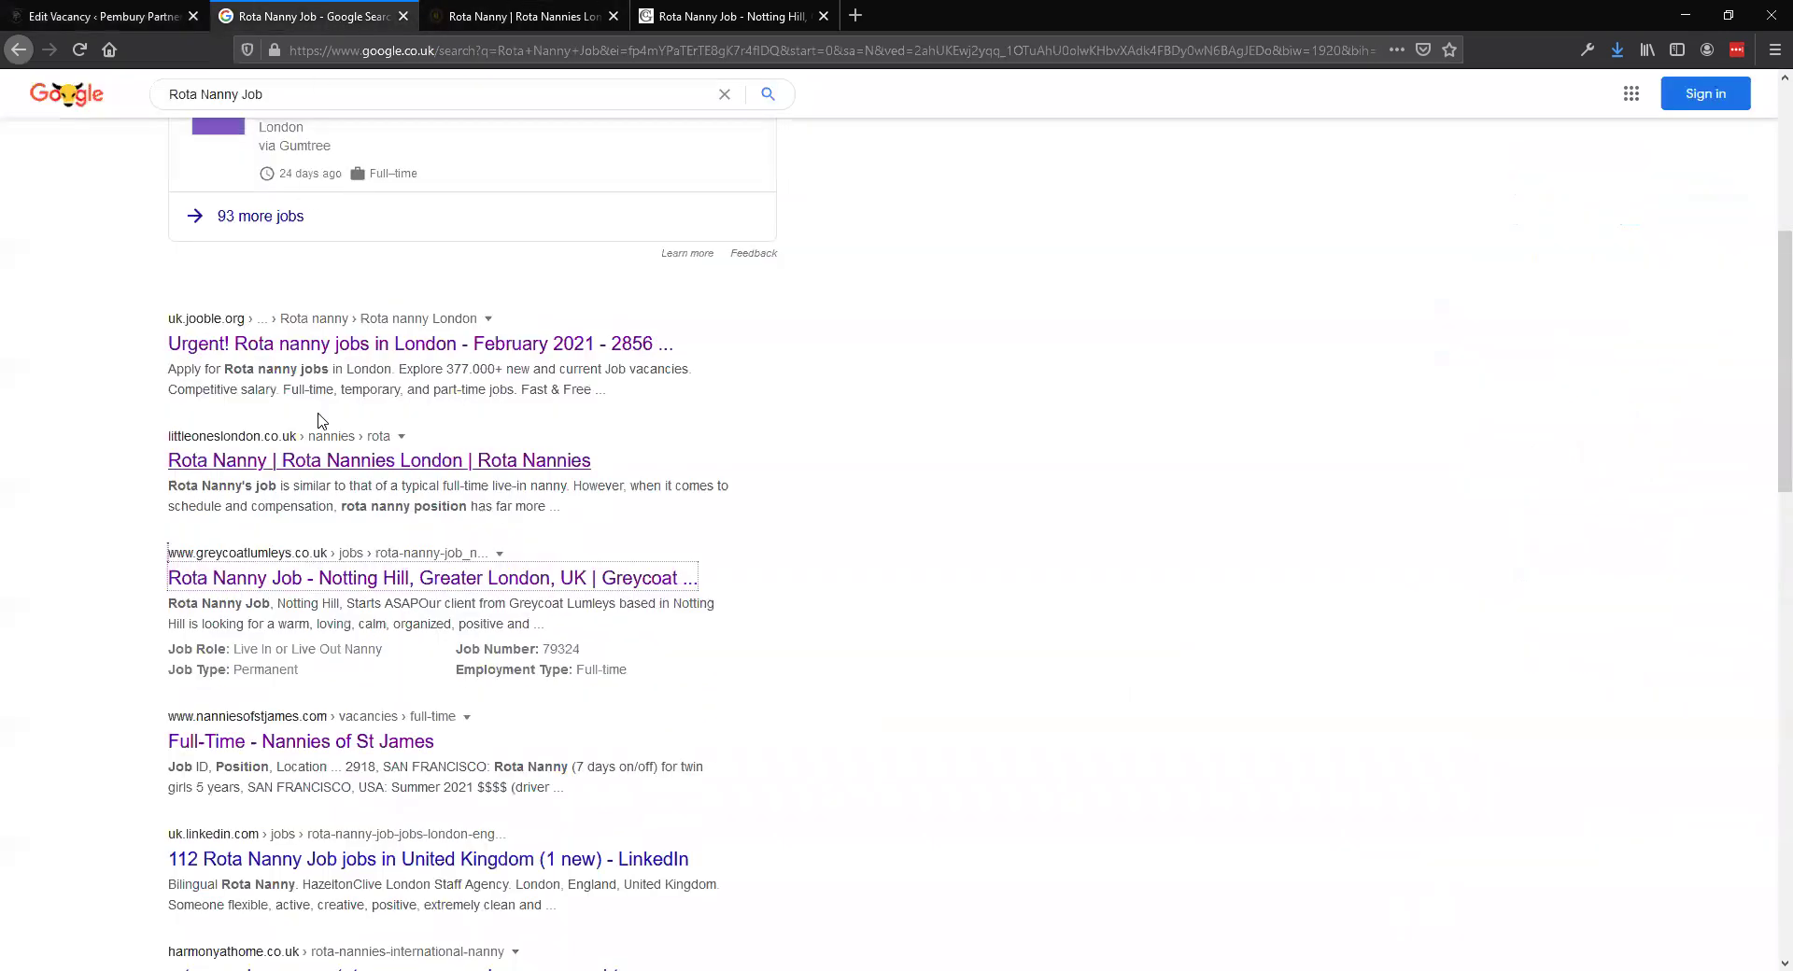
scroll(140, 387, "up", 5)
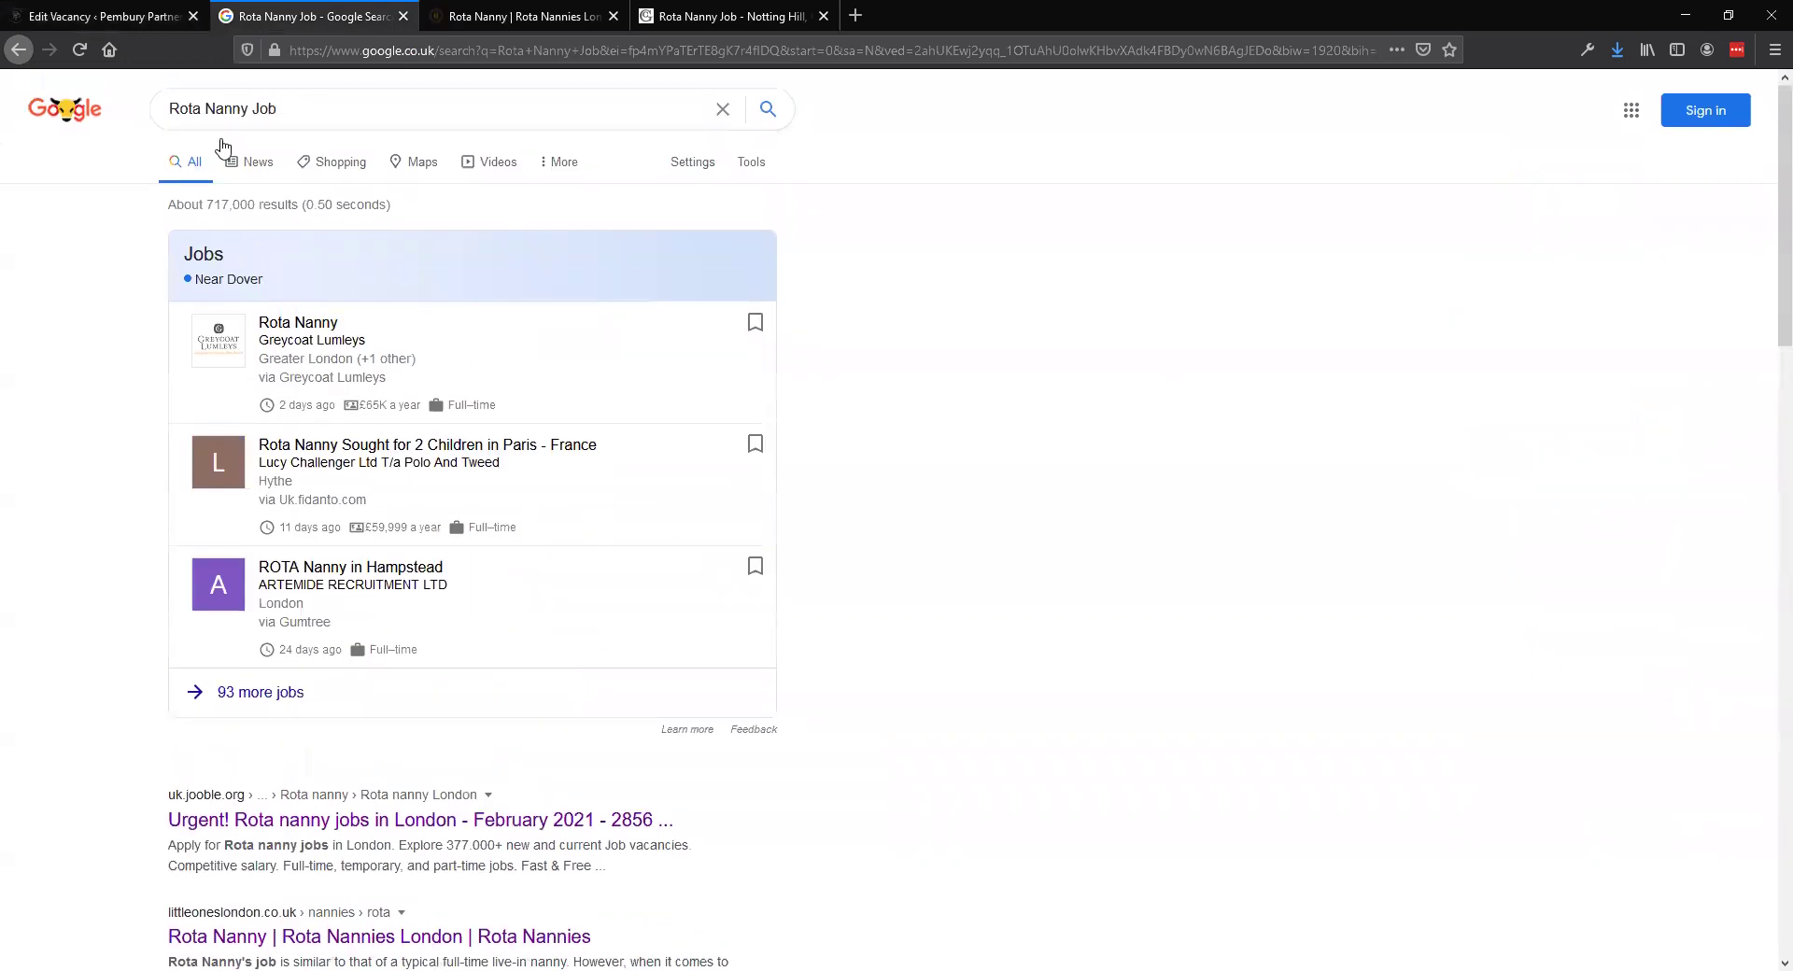
scroll(411, 374, "down", 20)
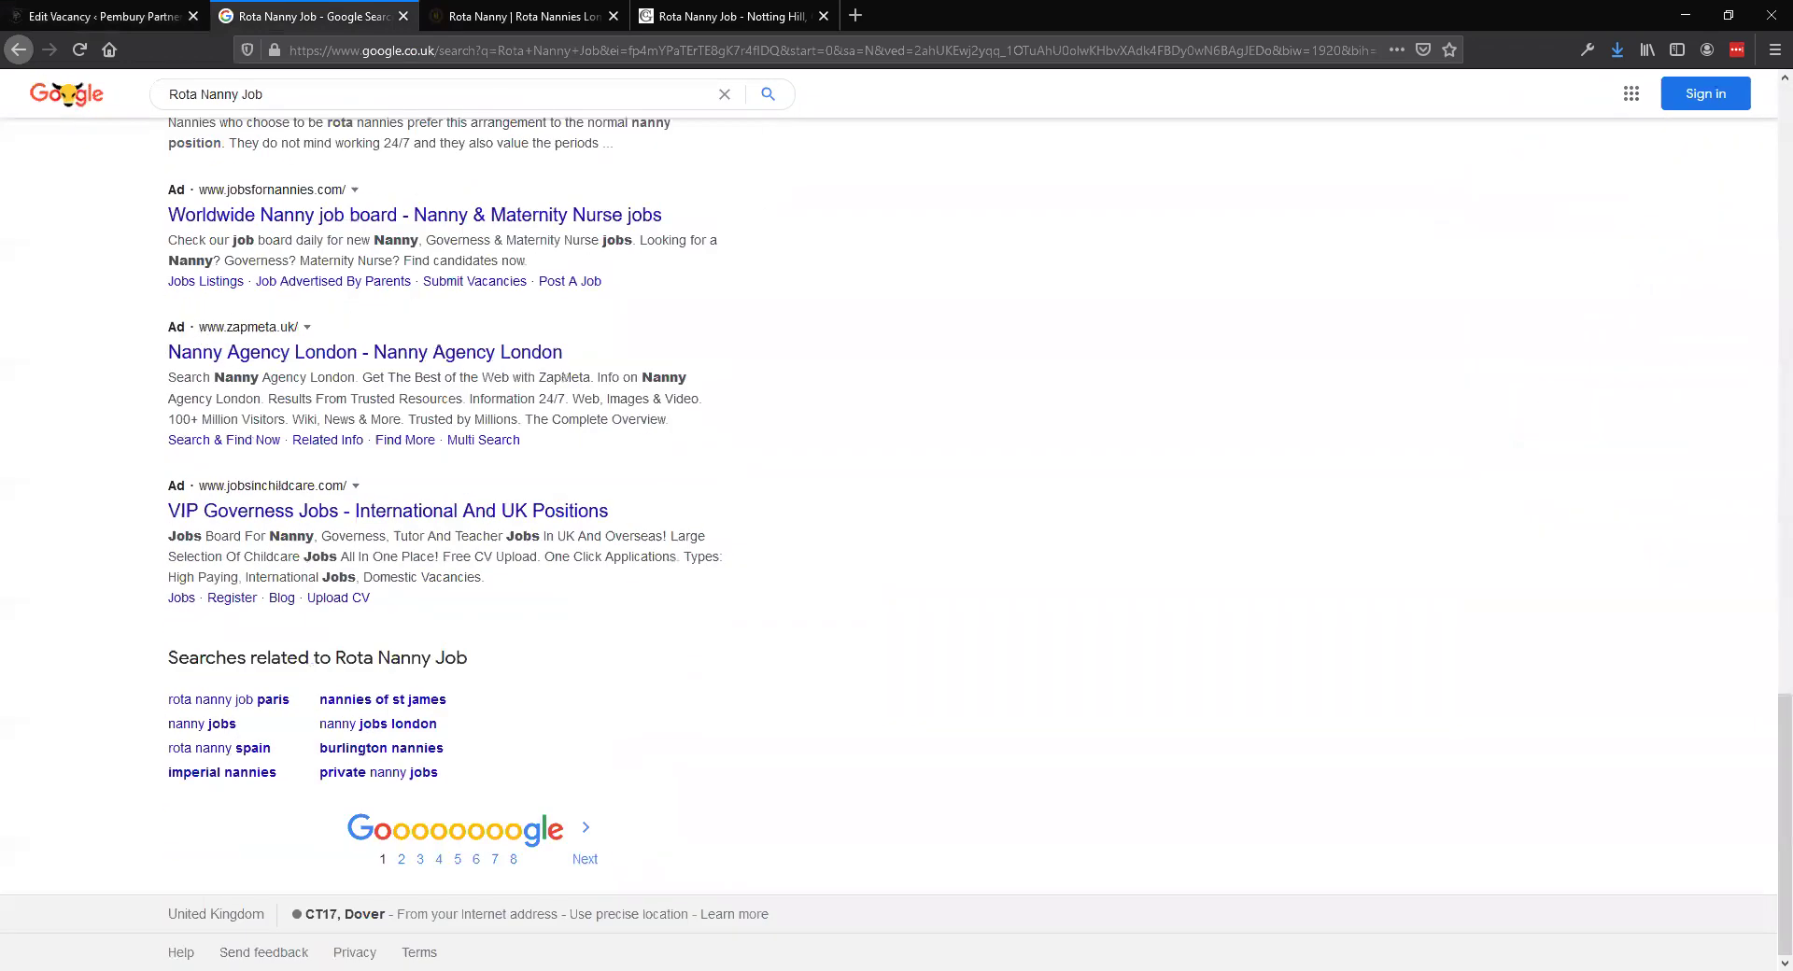
left_click(420, 861)
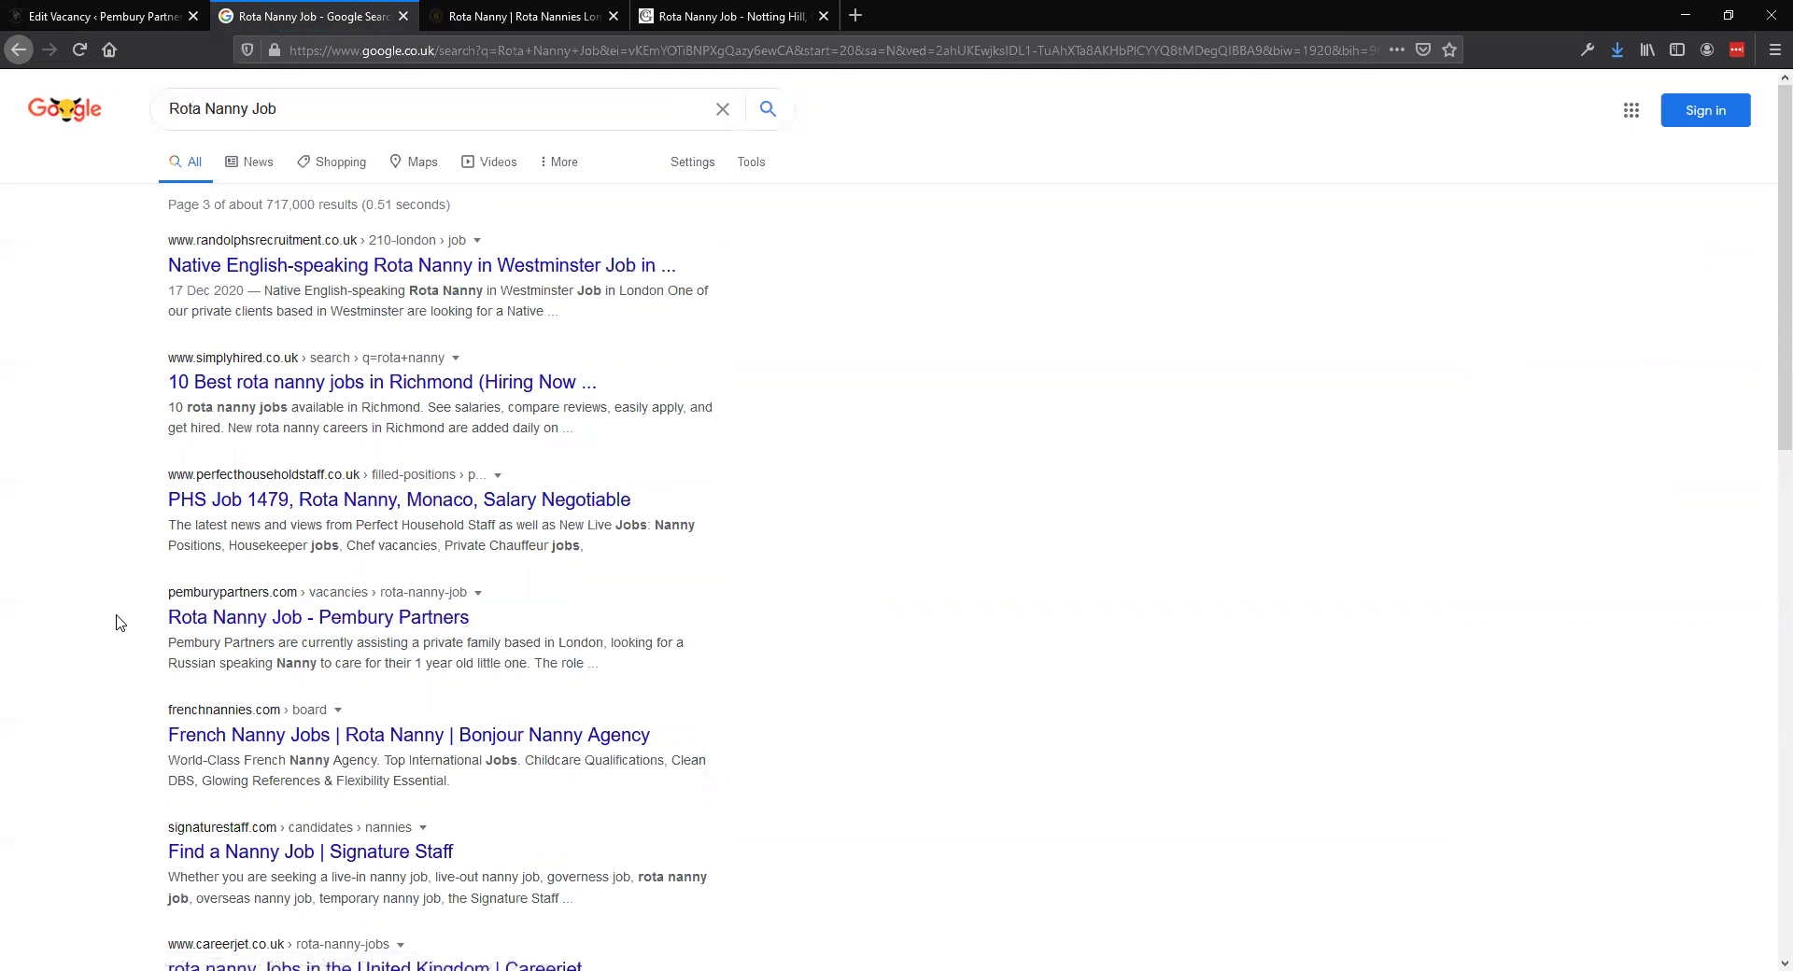
scroll(116, 620, "down", 1)
scroll(116, 620, "up", 1)
Go back to the vacancy editor and review the Rota Nanny Job text, its duties and skillset lists, and the Rank Math search preview.
left_click(98, 16)
scroll(785, 452, "down", 10)
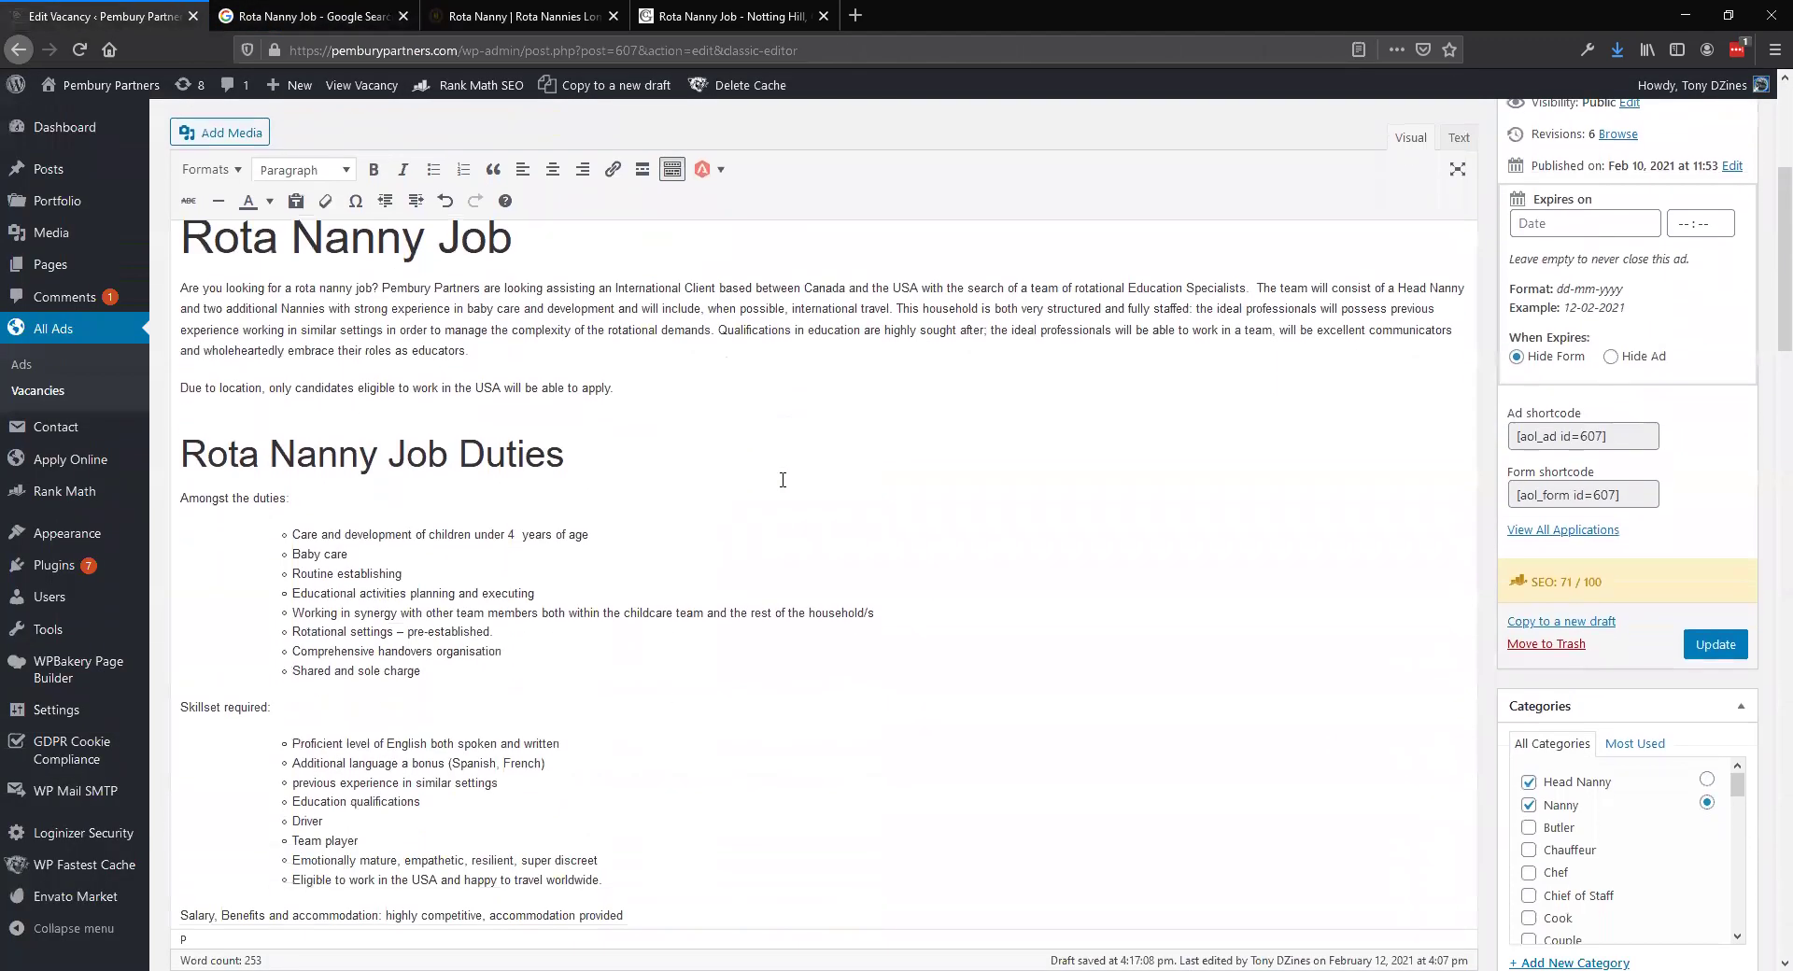
scroll(769, 498, "up", 8)
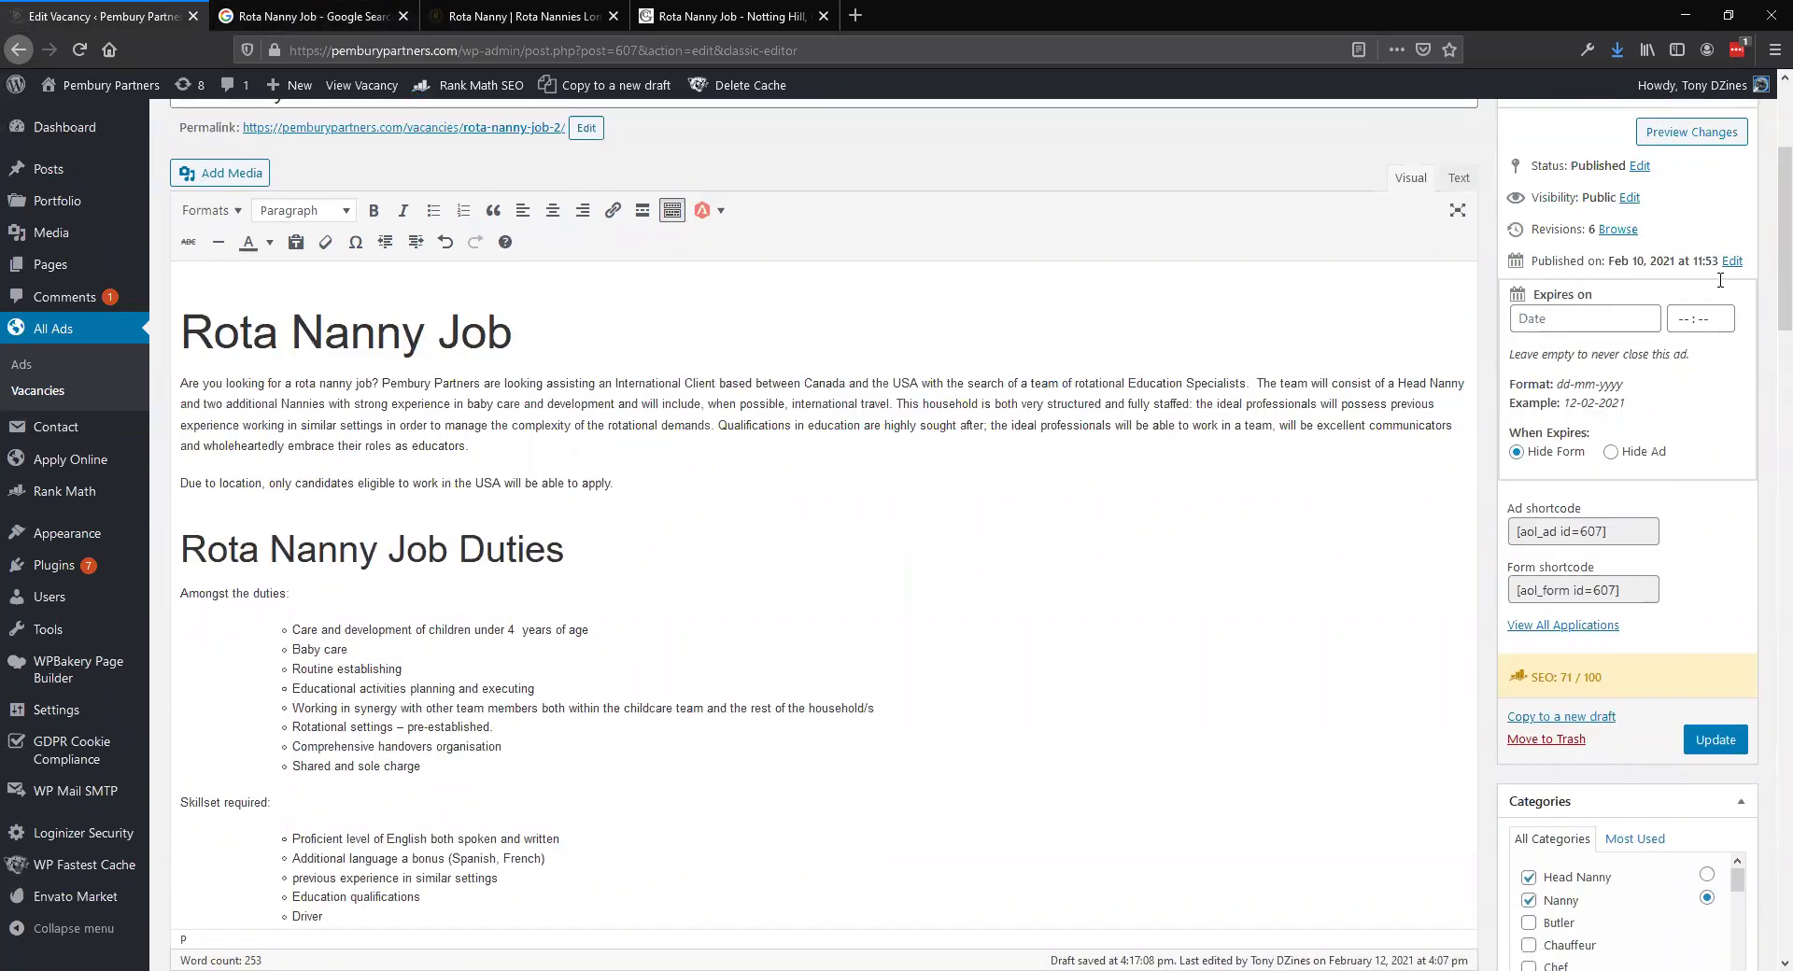
scroll(796, 624, "down", 9)
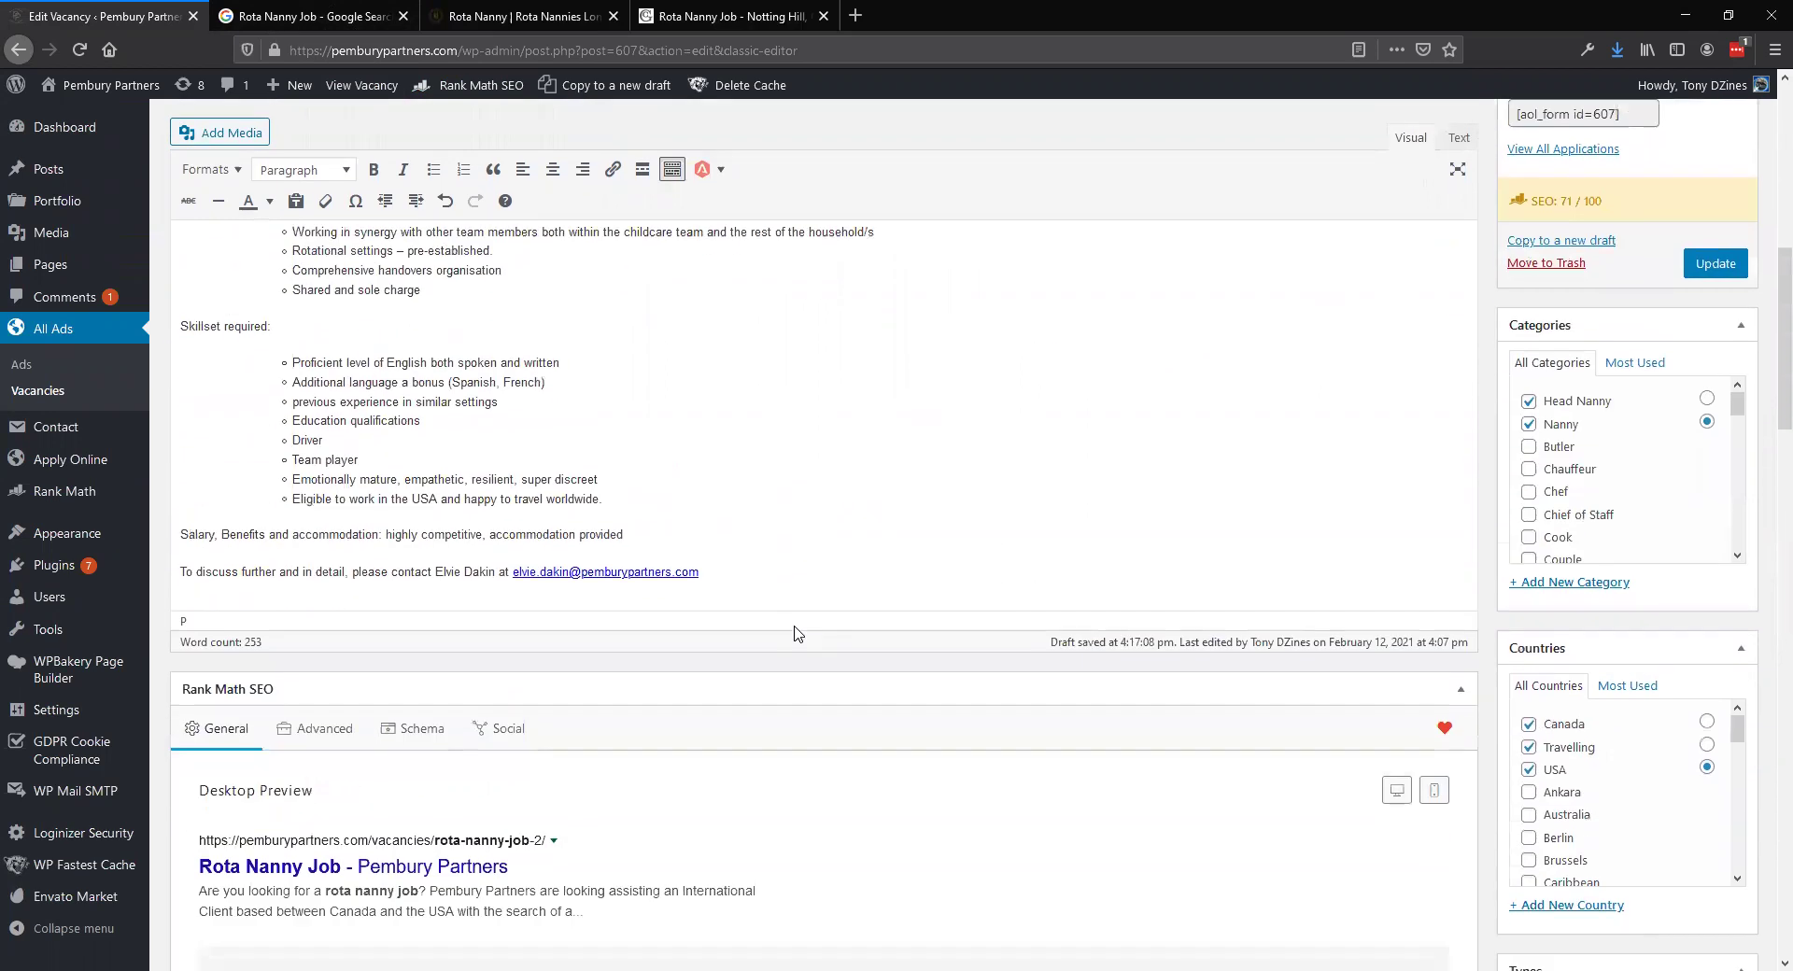
scroll(1071, 631, "up", 9)
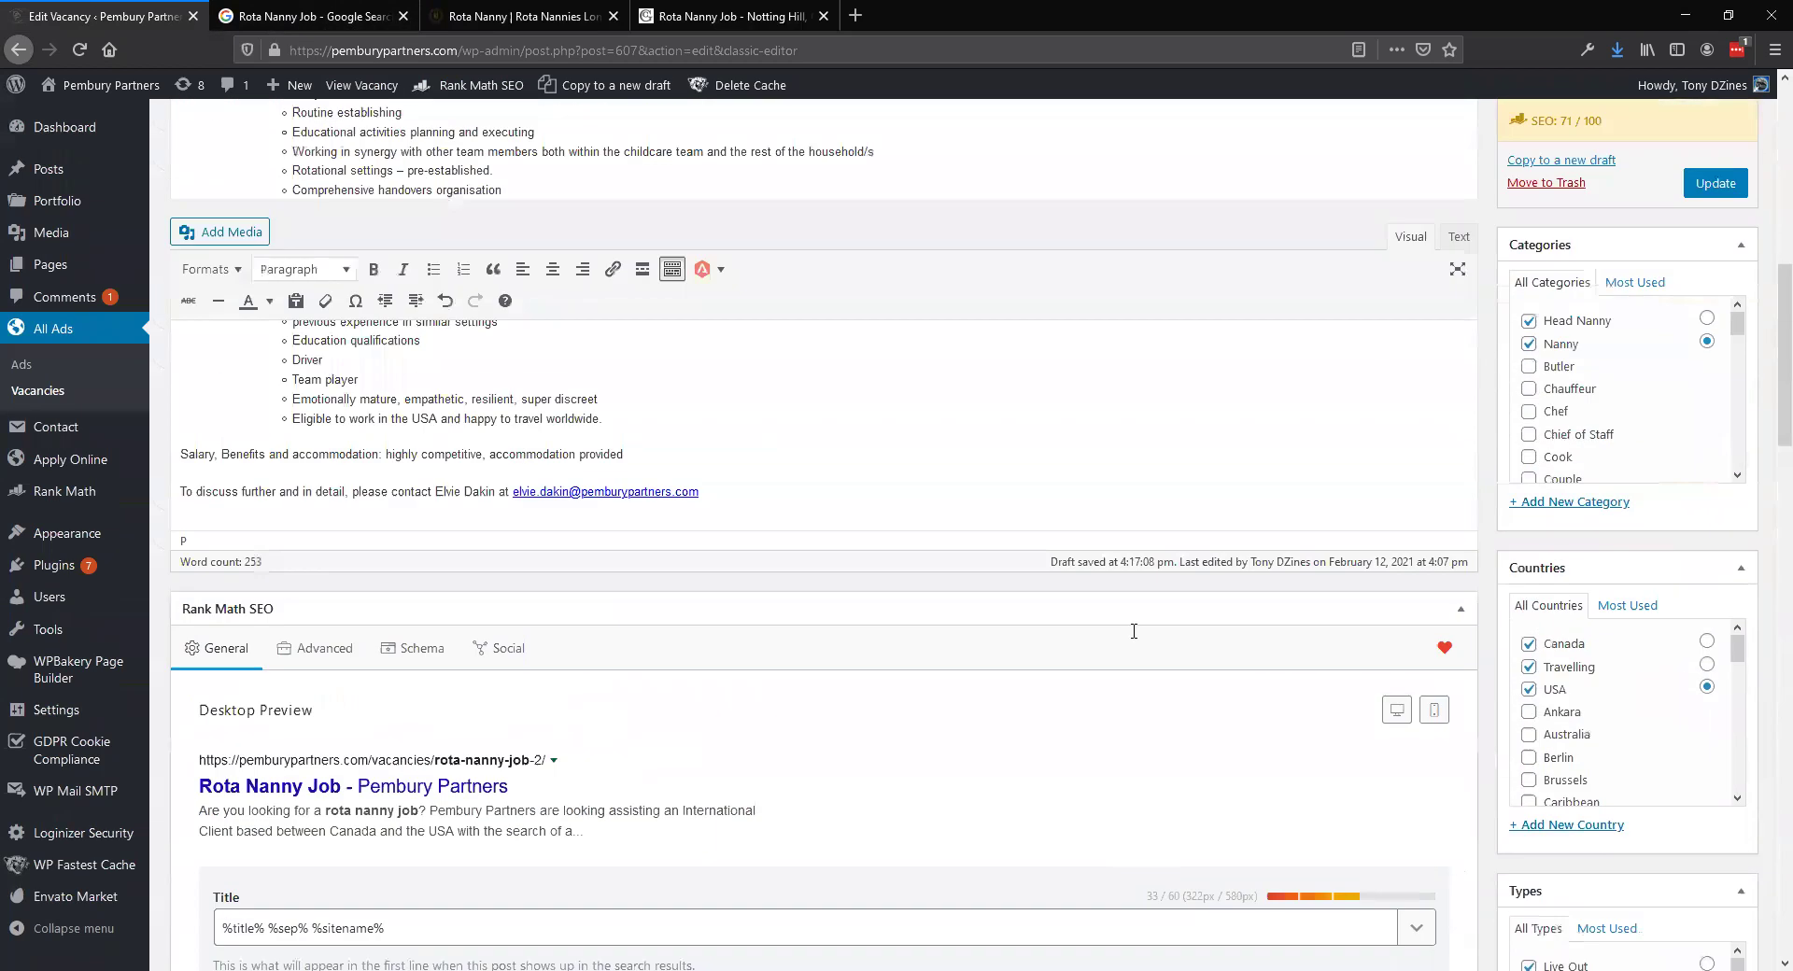
scroll(1018, 620, "up", 3)
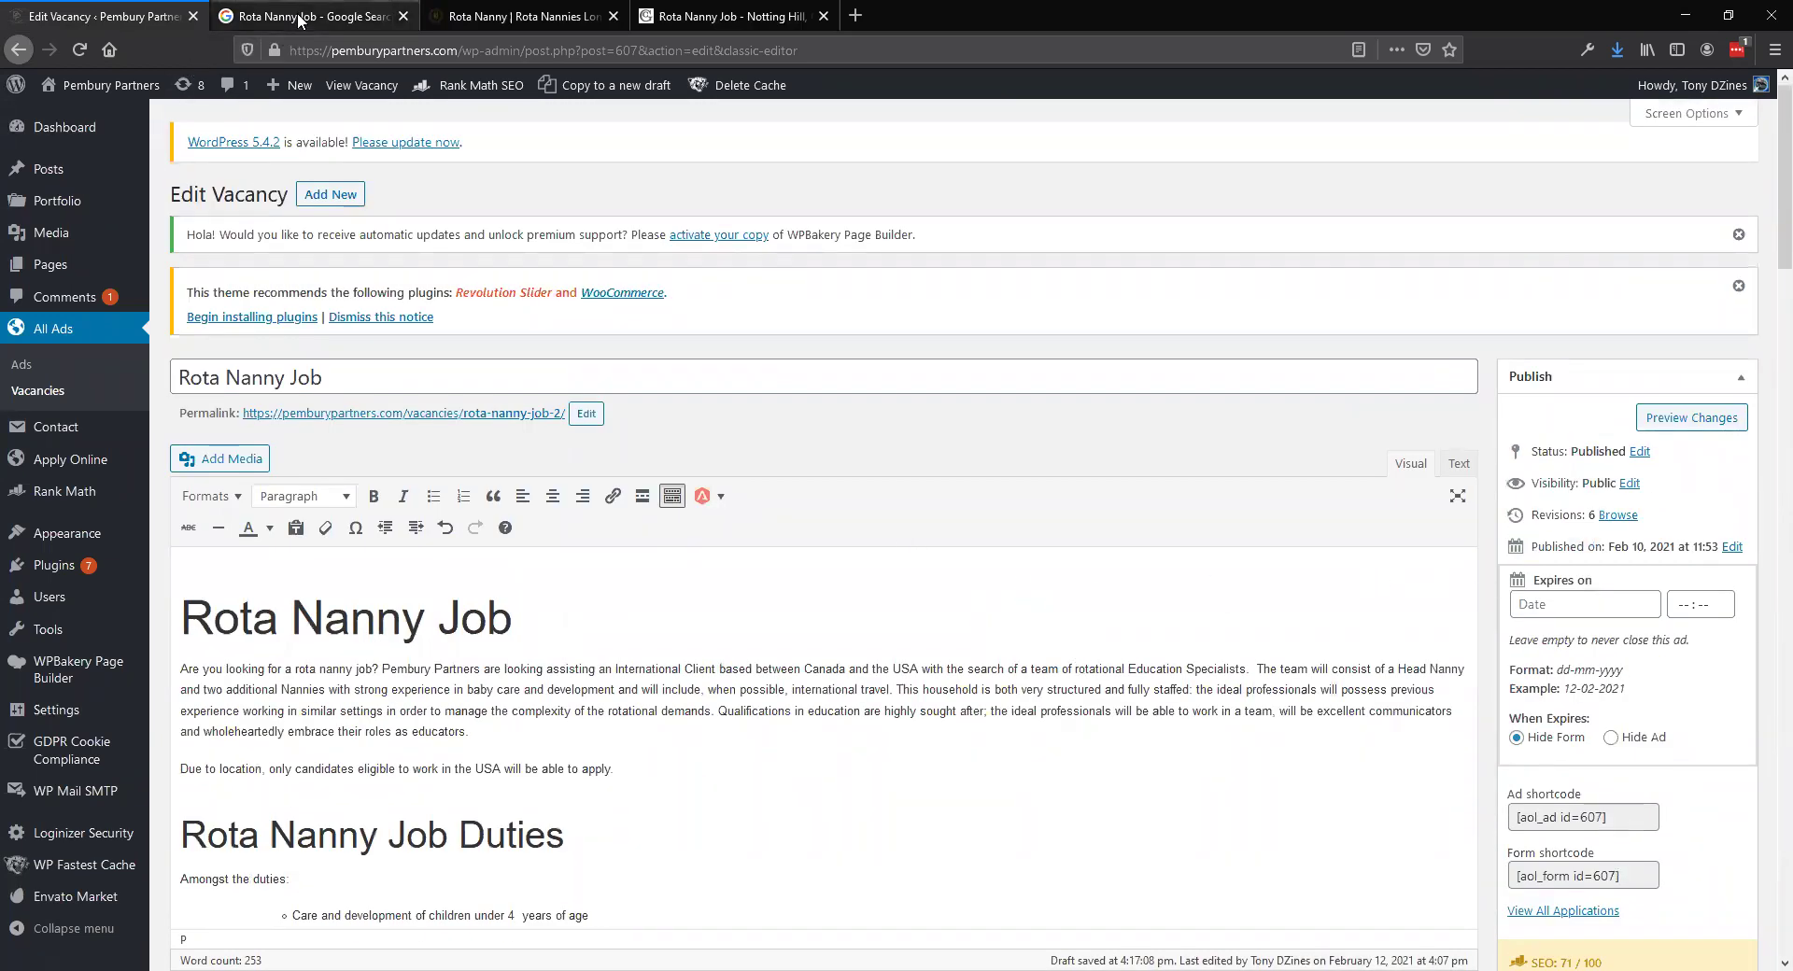
scroll(1173, 571, "down", 2)
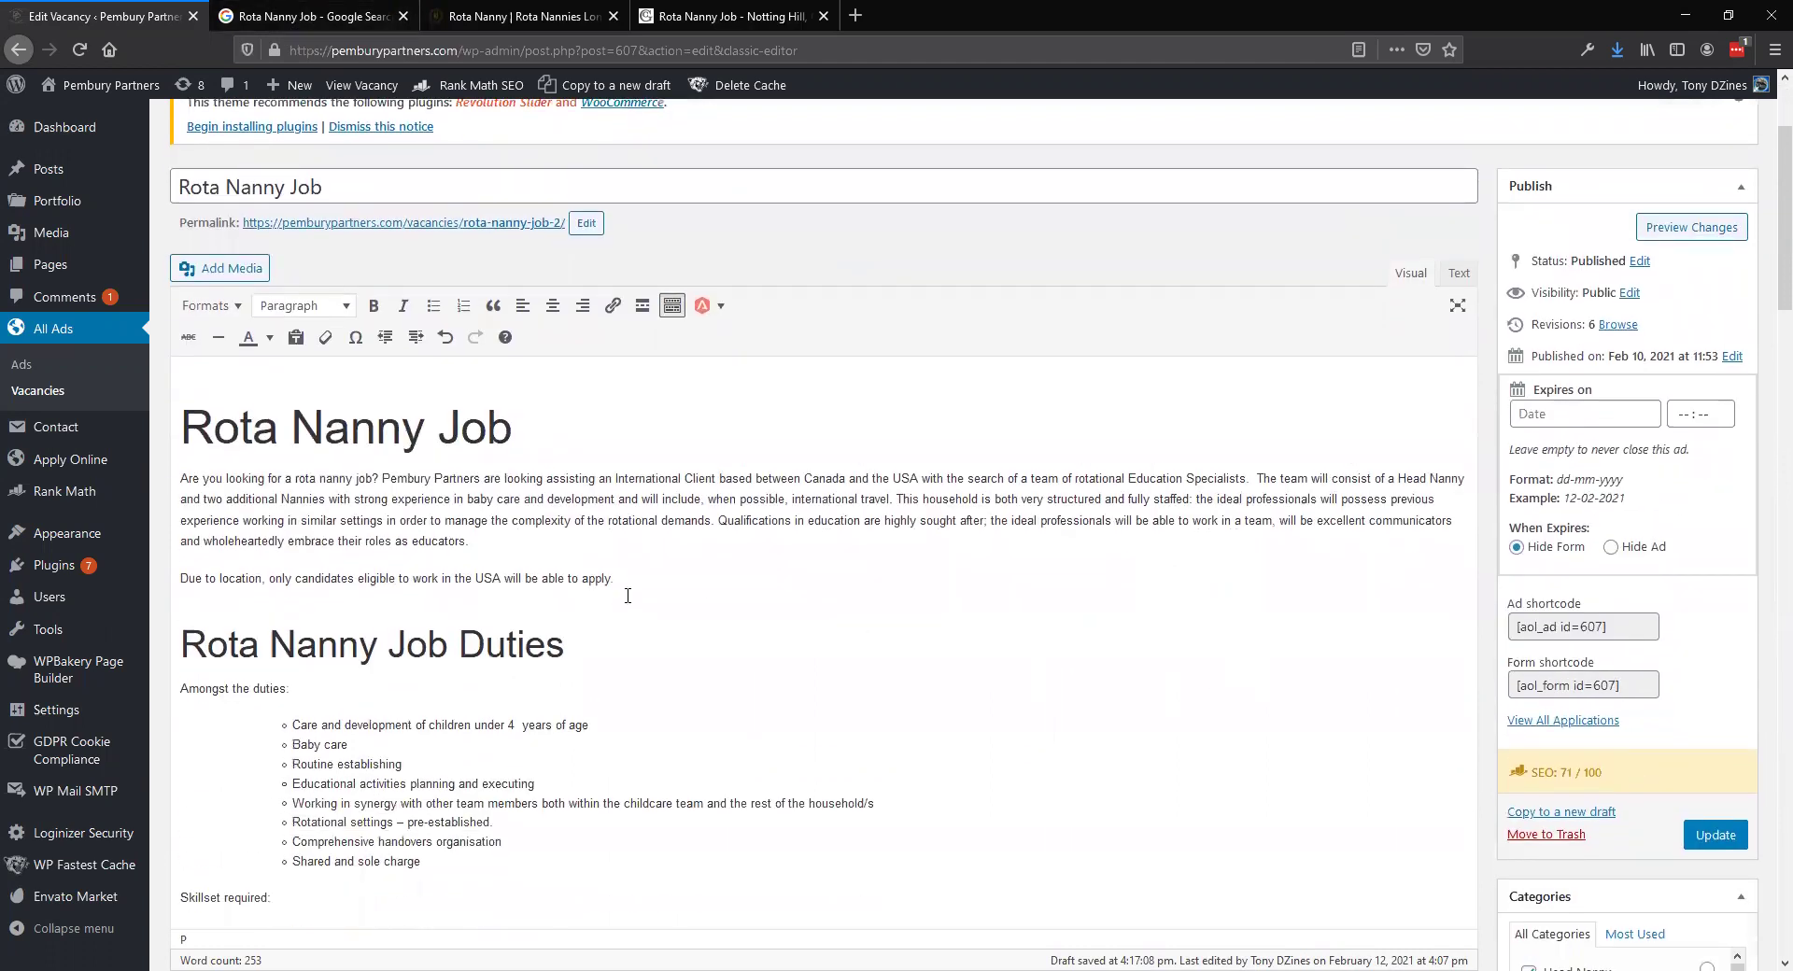
scroll(1276, 576, "down", 2)
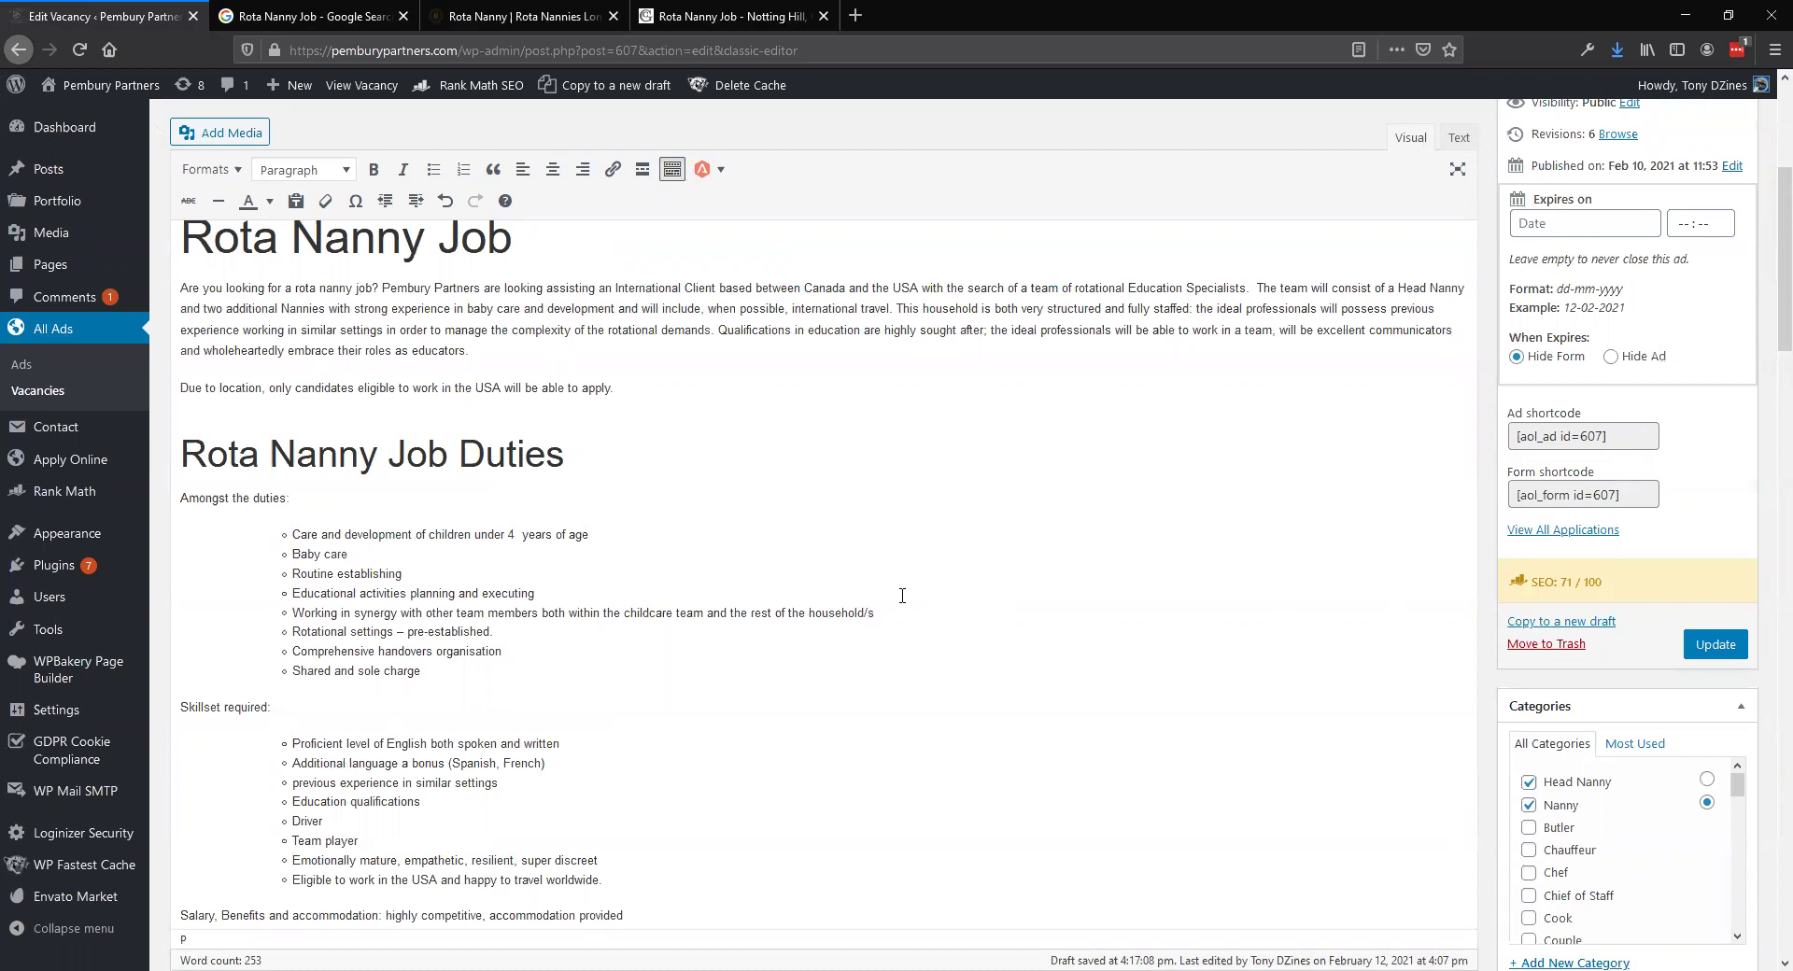
scroll(659, 623, "up", 4)
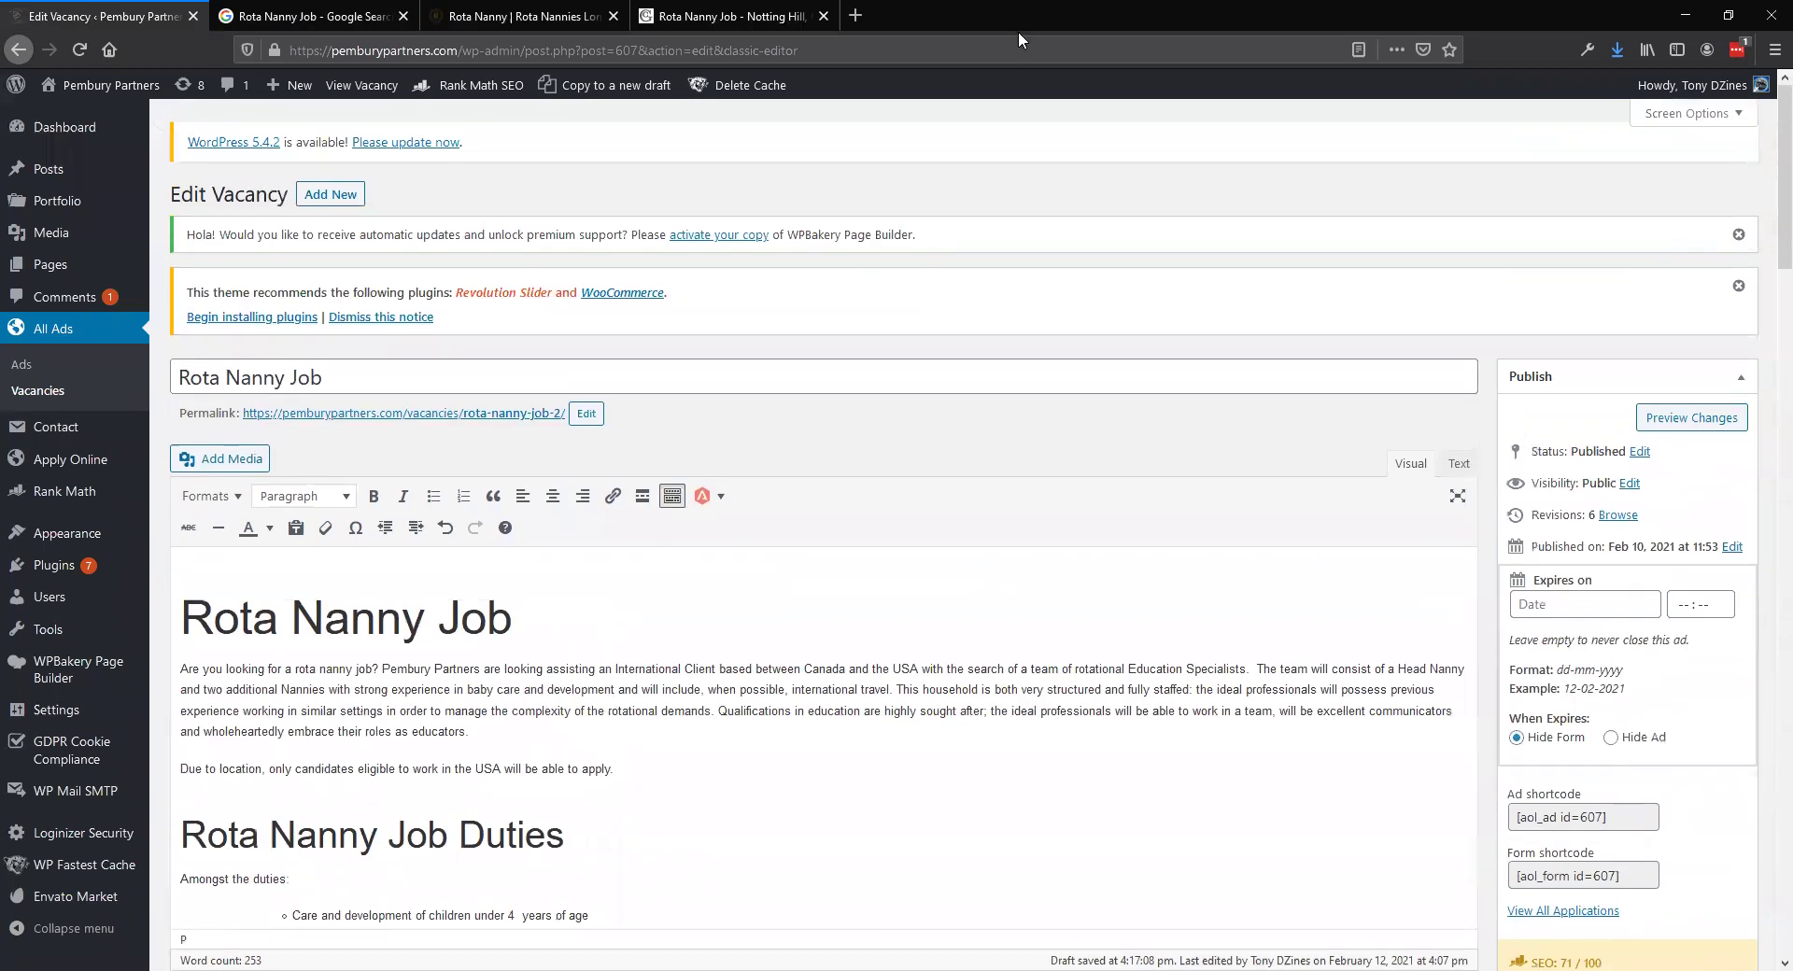